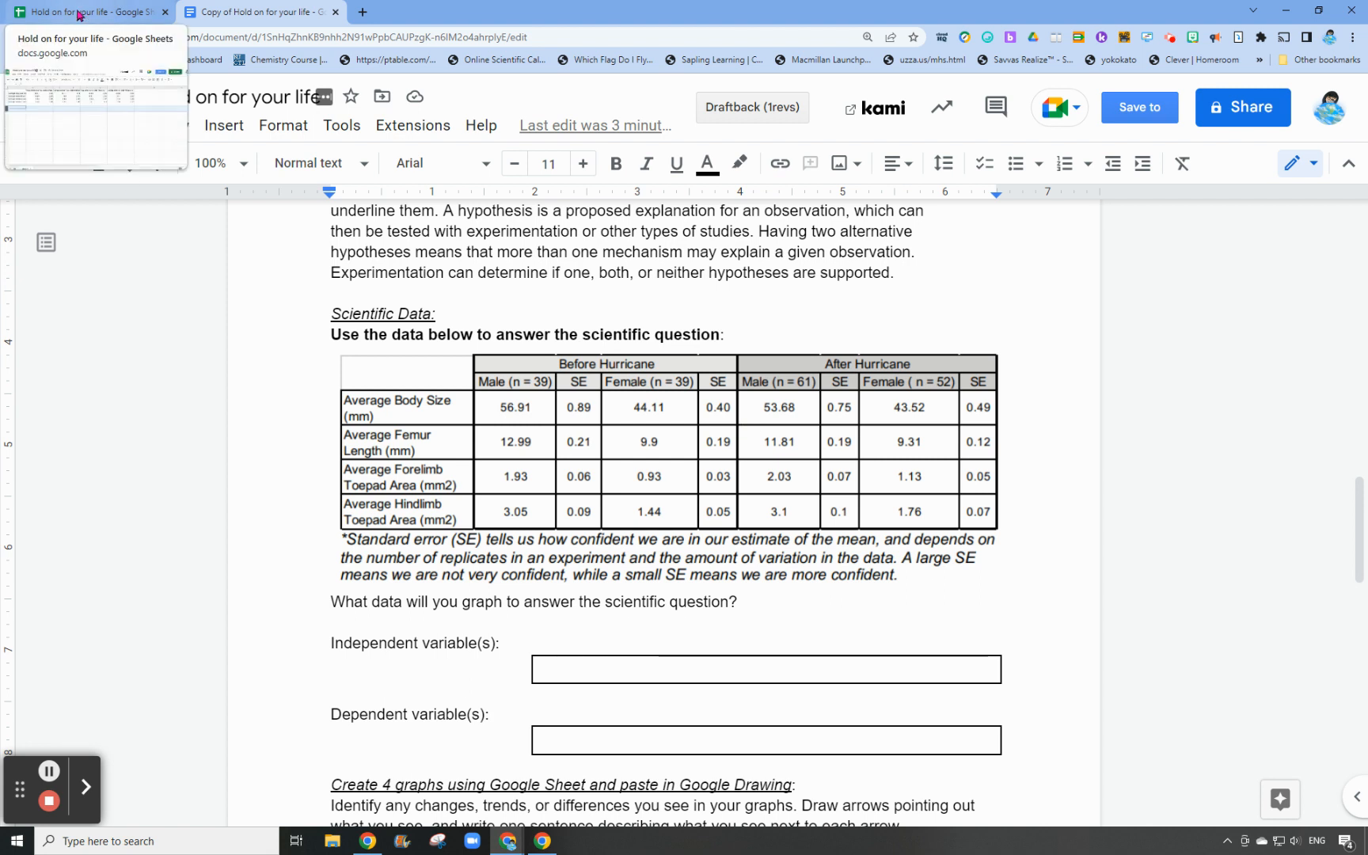
# Compare the values entered in the spreadsheet with the Scientific Data table in the Google Docs document
pyautogui.click(79, 15)
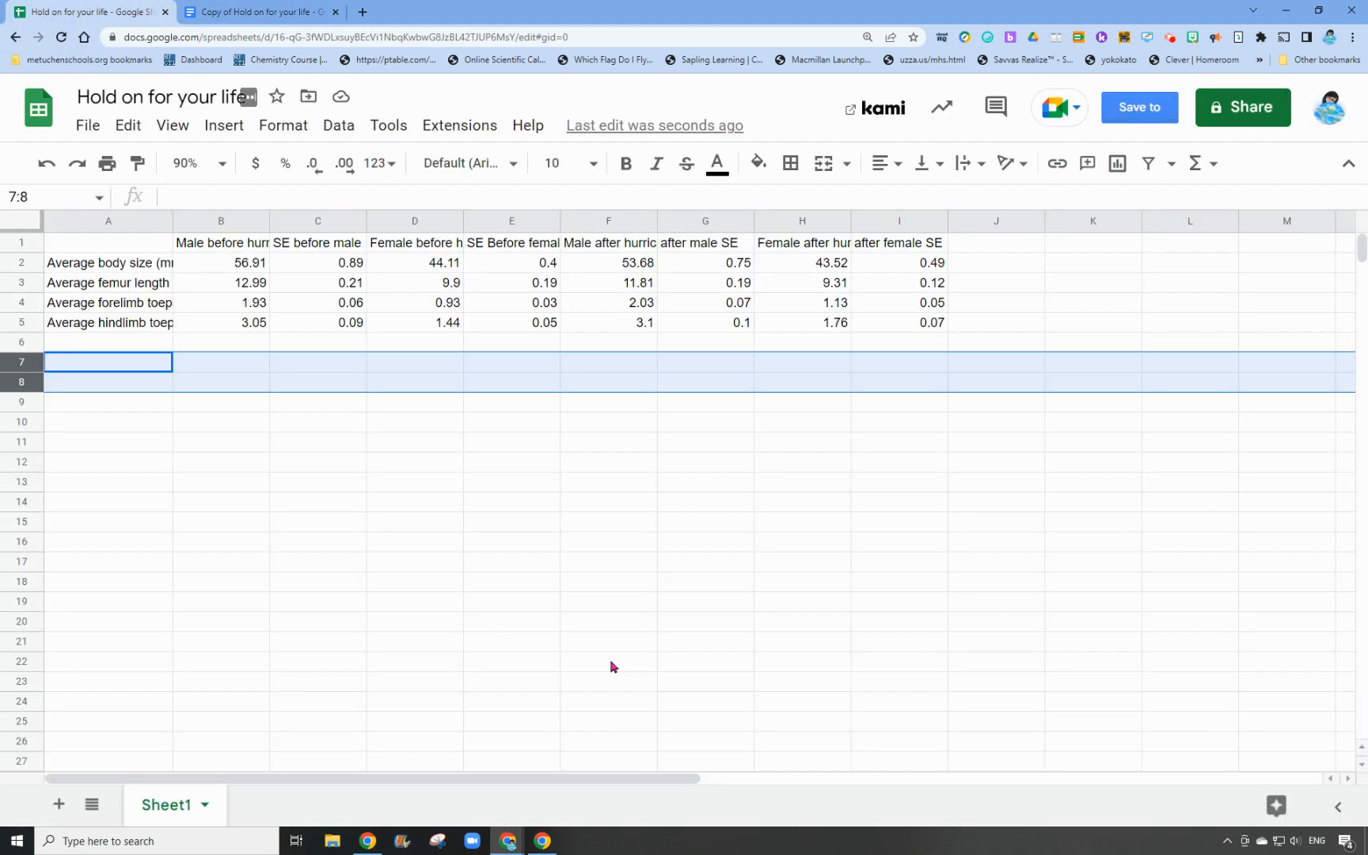
pyautogui.click(168, 443)
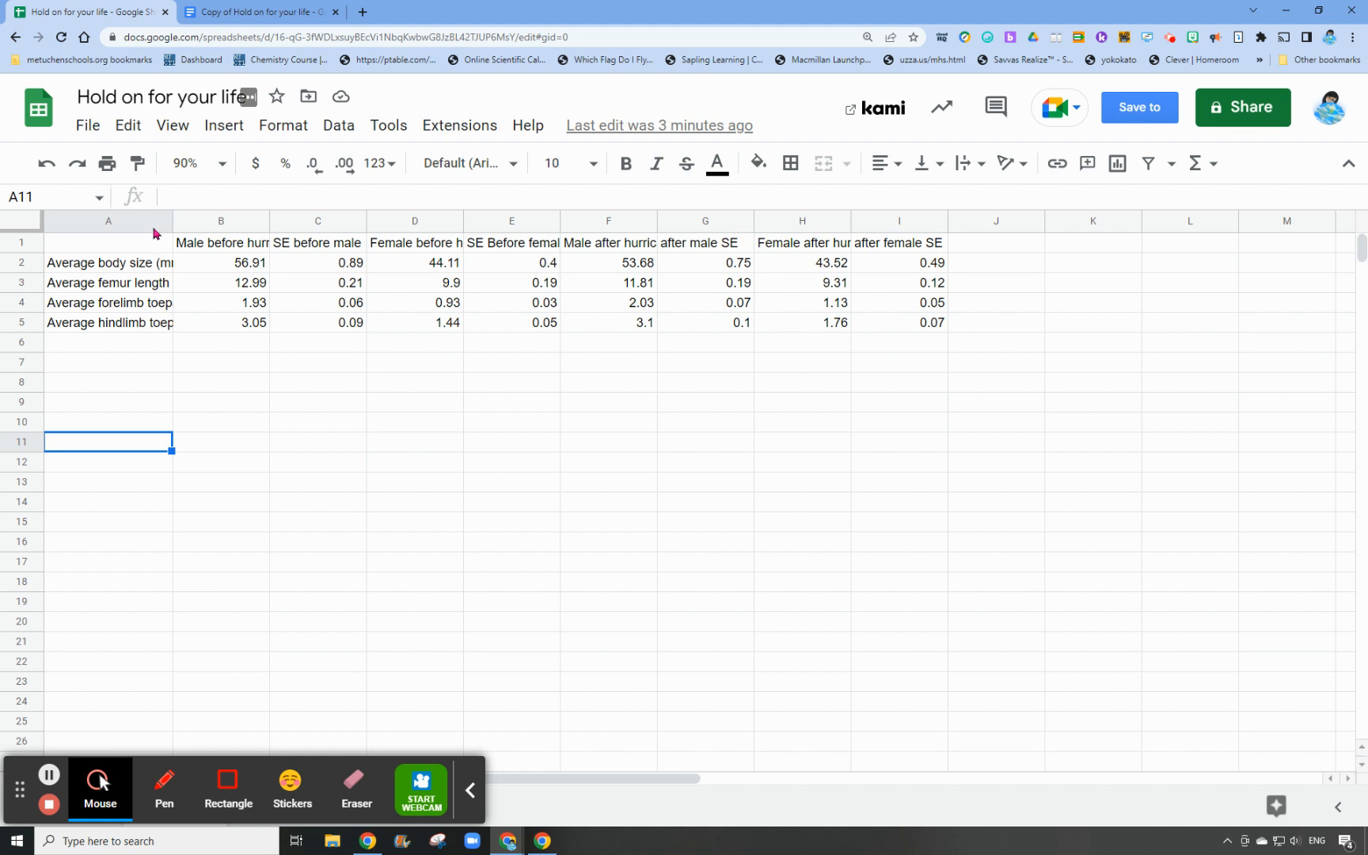
pyautogui.click(249, 15)
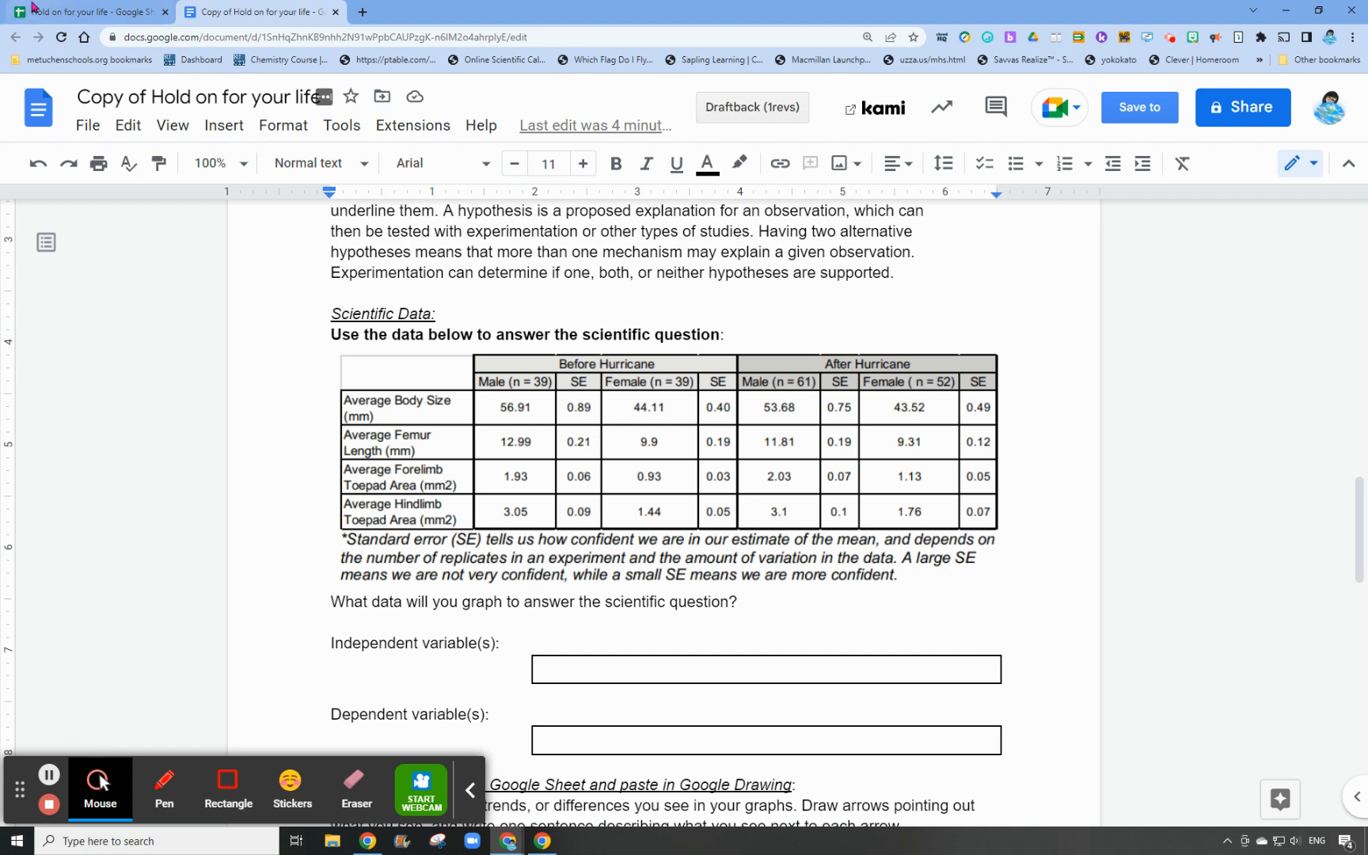
pyautogui.click(63, 12)
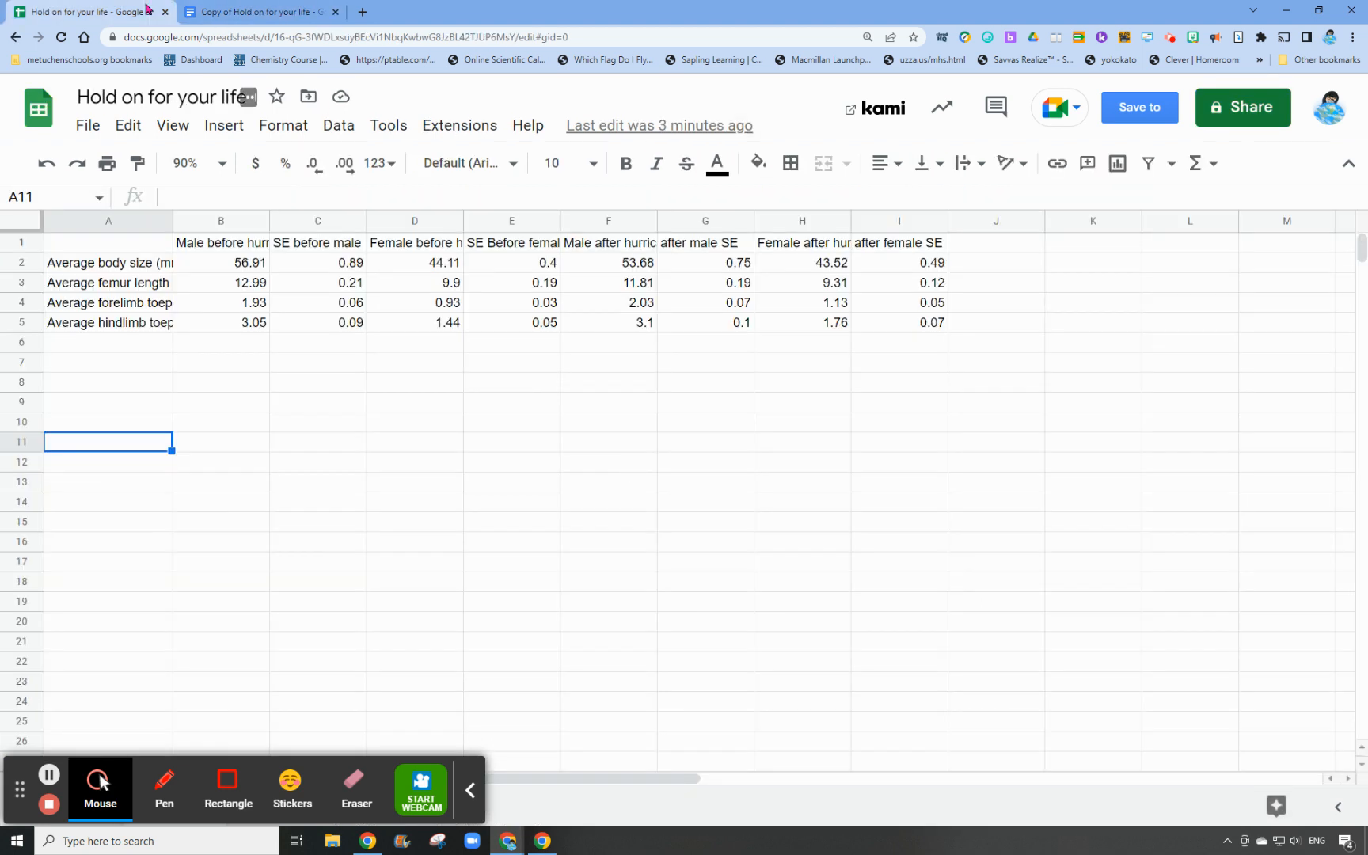
pyautogui.click(241, 12)
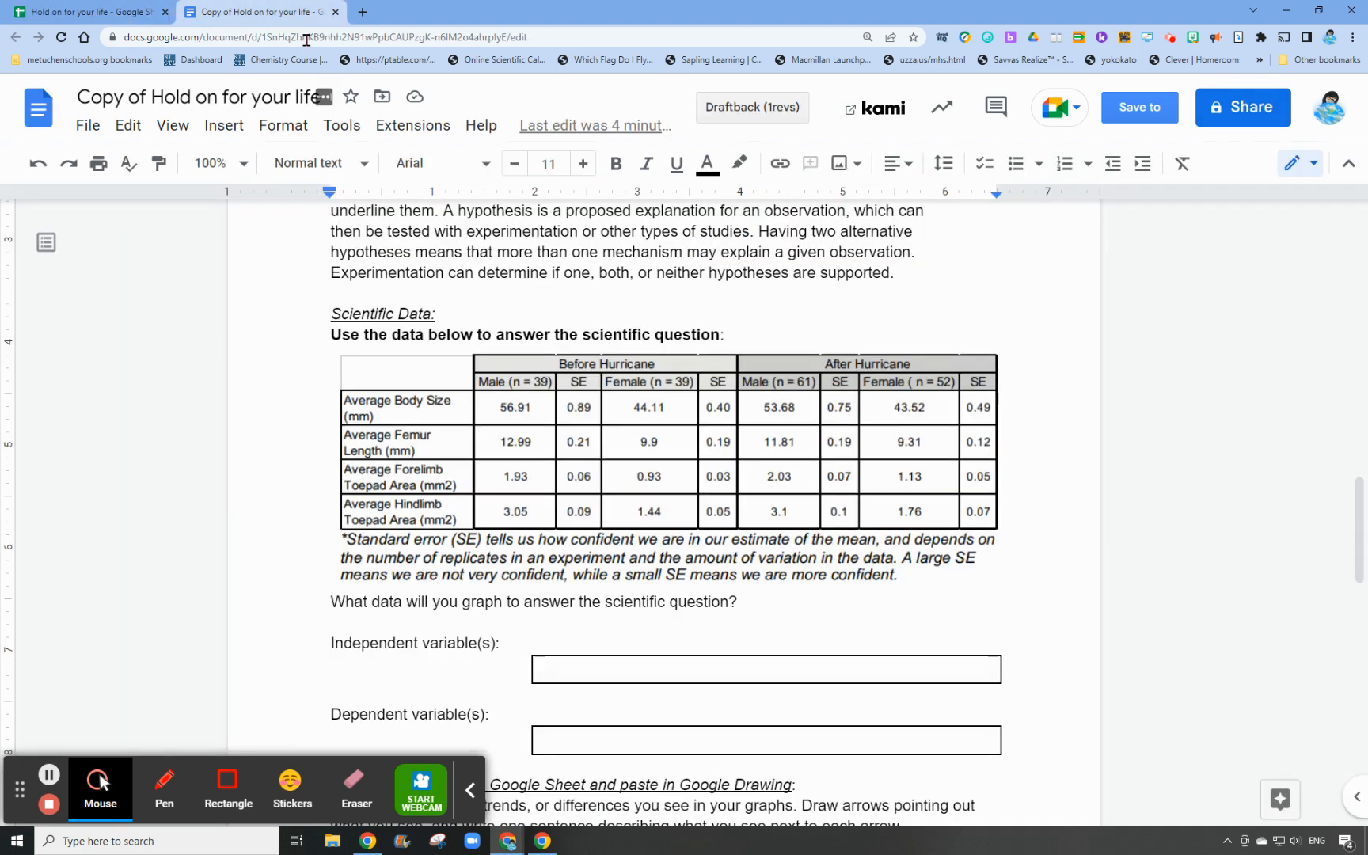
pyautogui.click(568, 424)
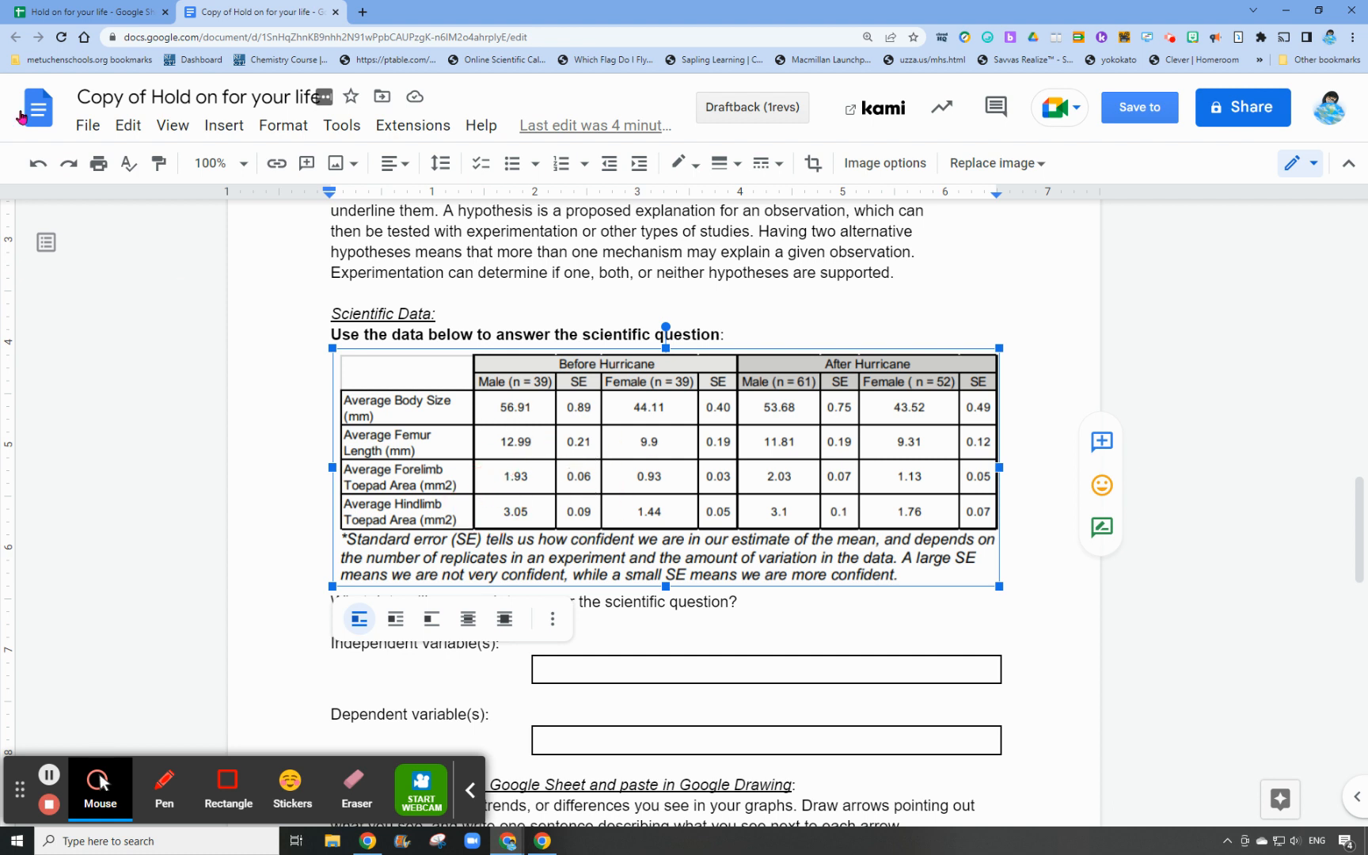
pyautogui.click(55, 13)
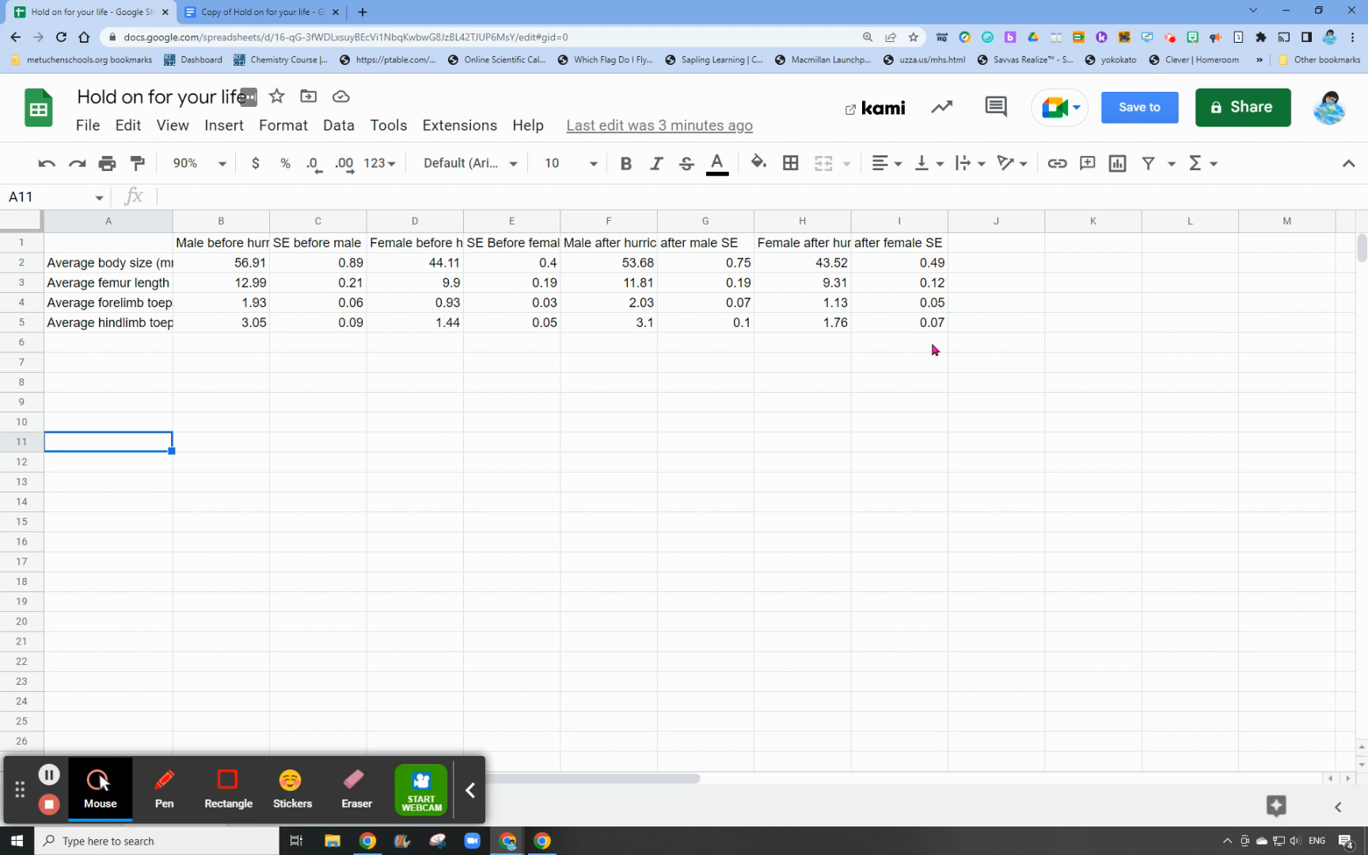
pyautogui.click(247, 507)
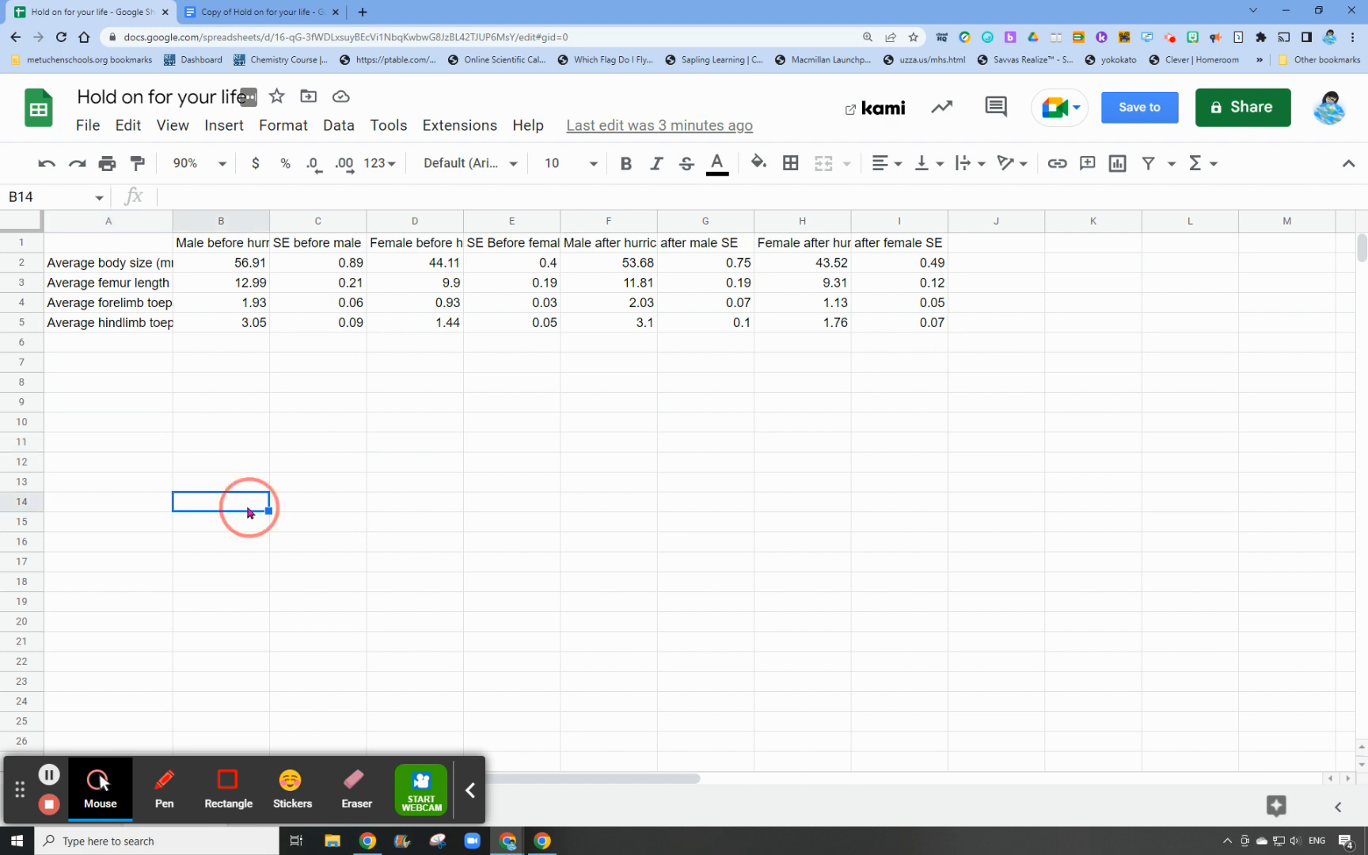
pyautogui.click(471, 789)
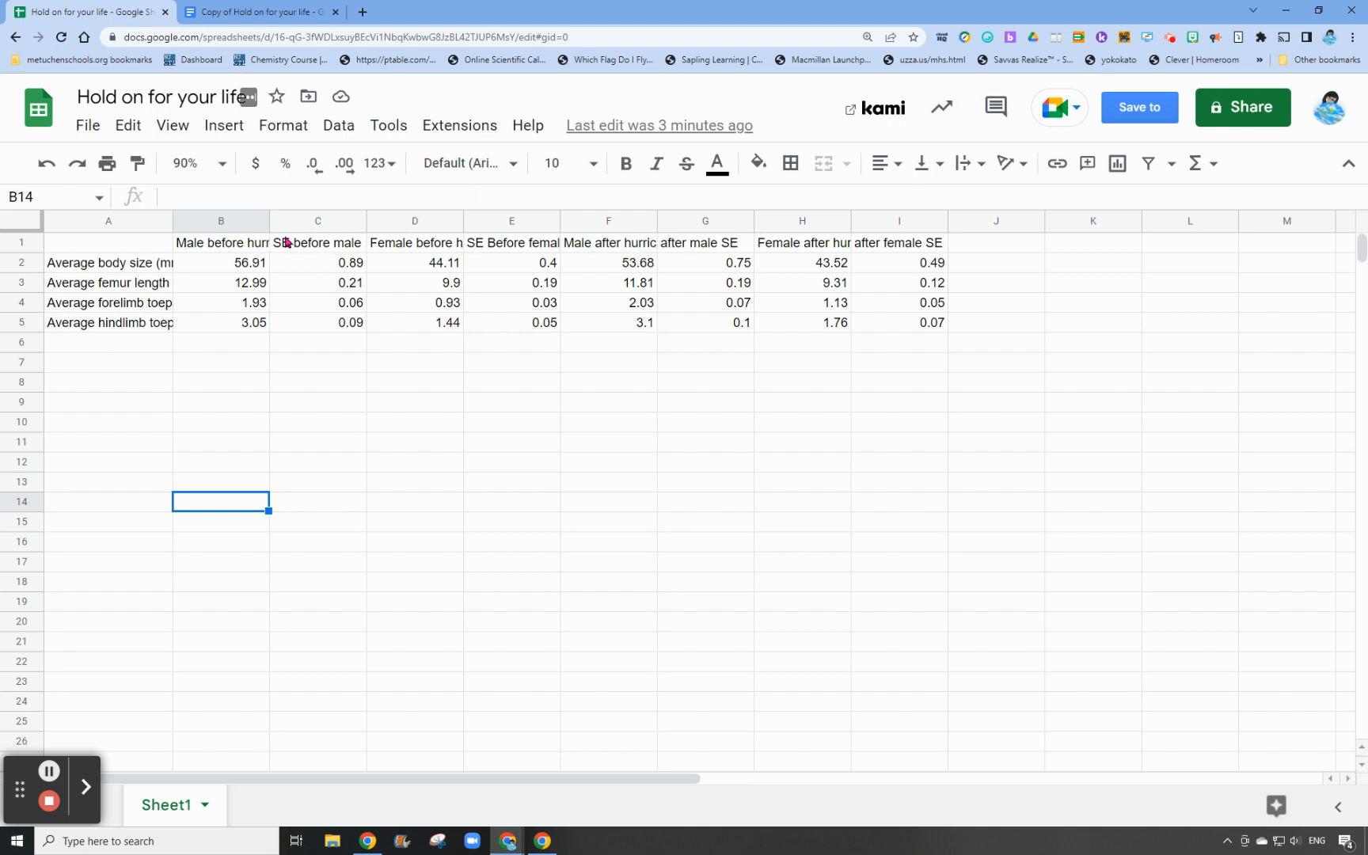
# Set text wrapping to Wrap for the entire sheet
pyautogui.click(23, 221)
pyautogui.click(222, 133)
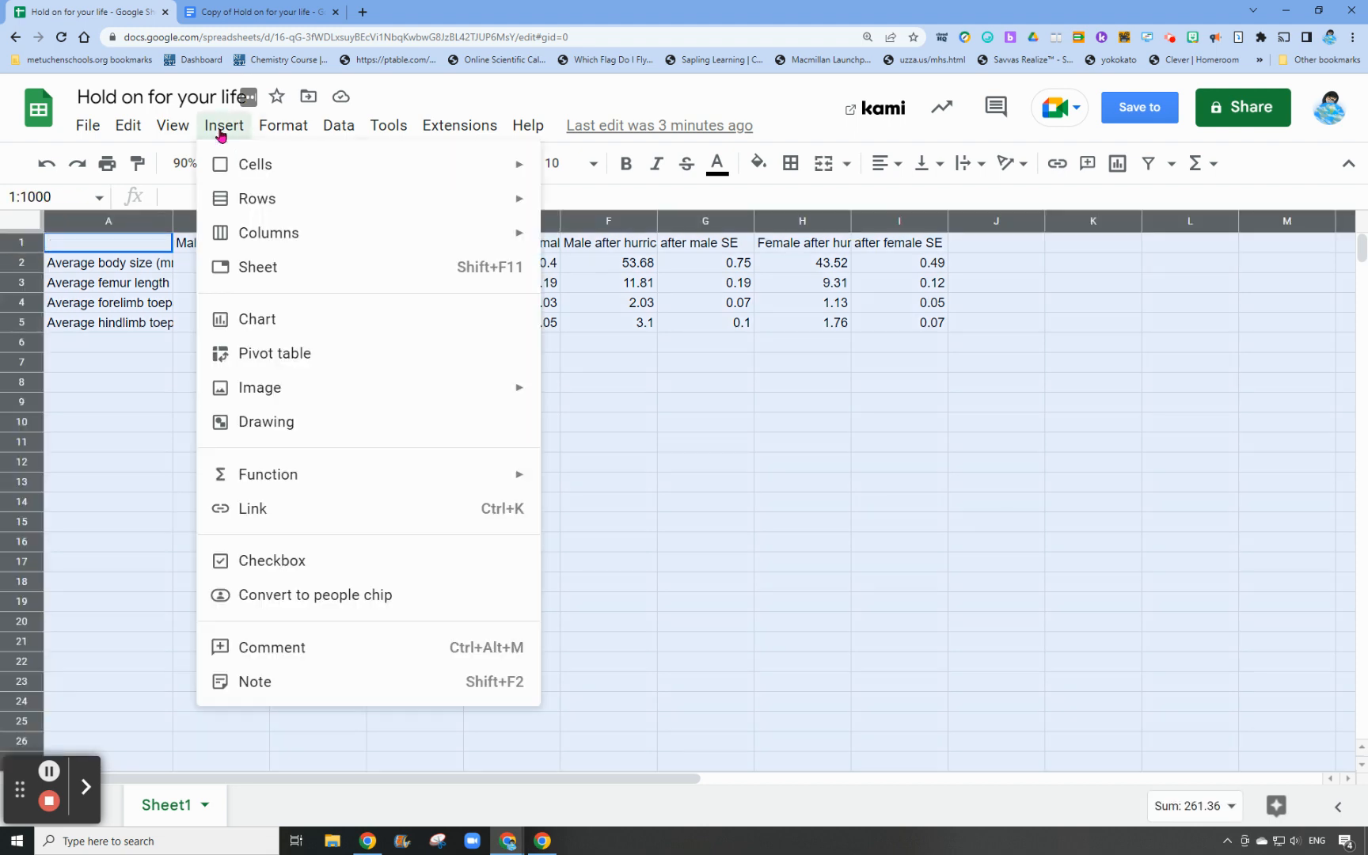
pyautogui.moveTo(287, 121)
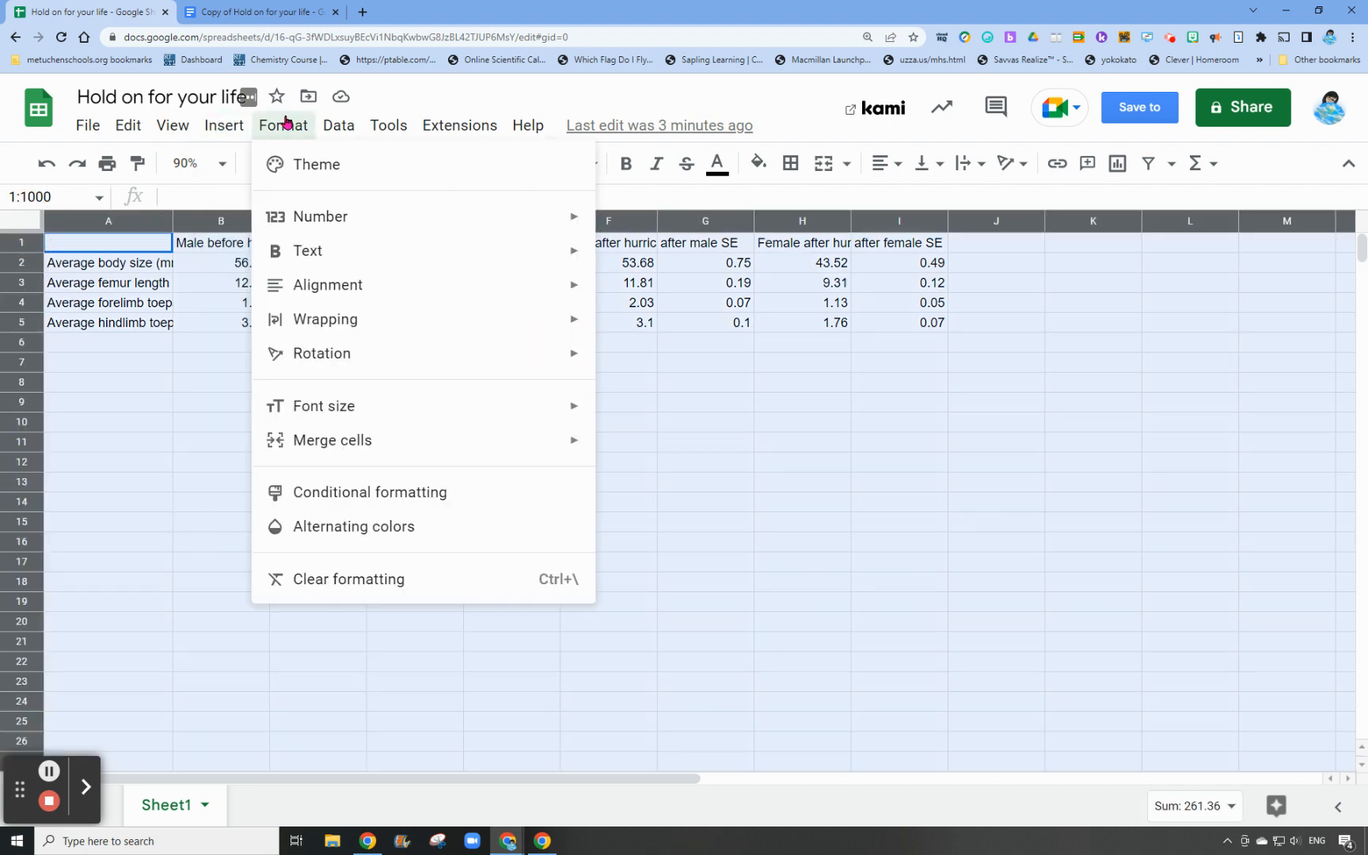
pyautogui.moveTo(301, 326)
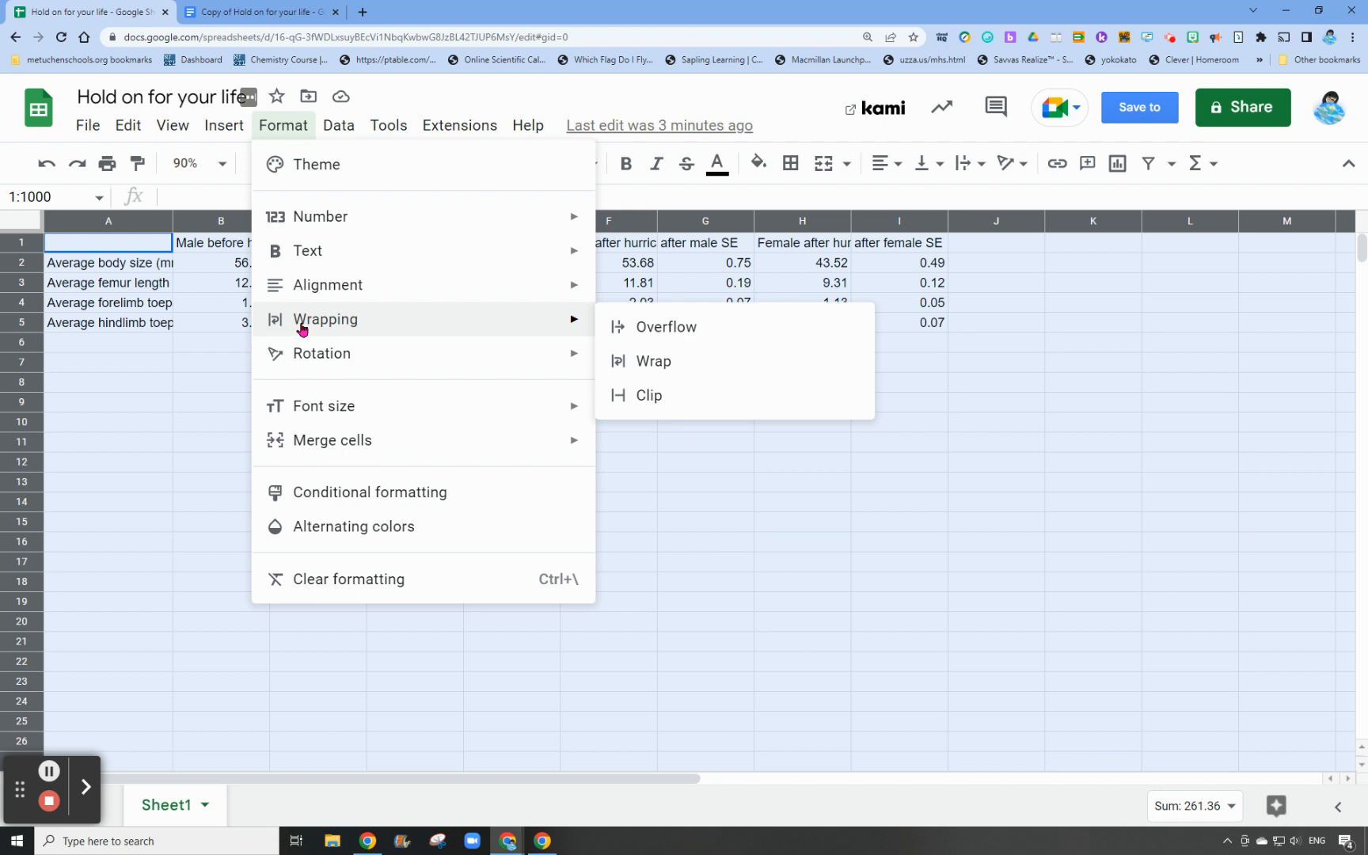
pyautogui.click(648, 364)
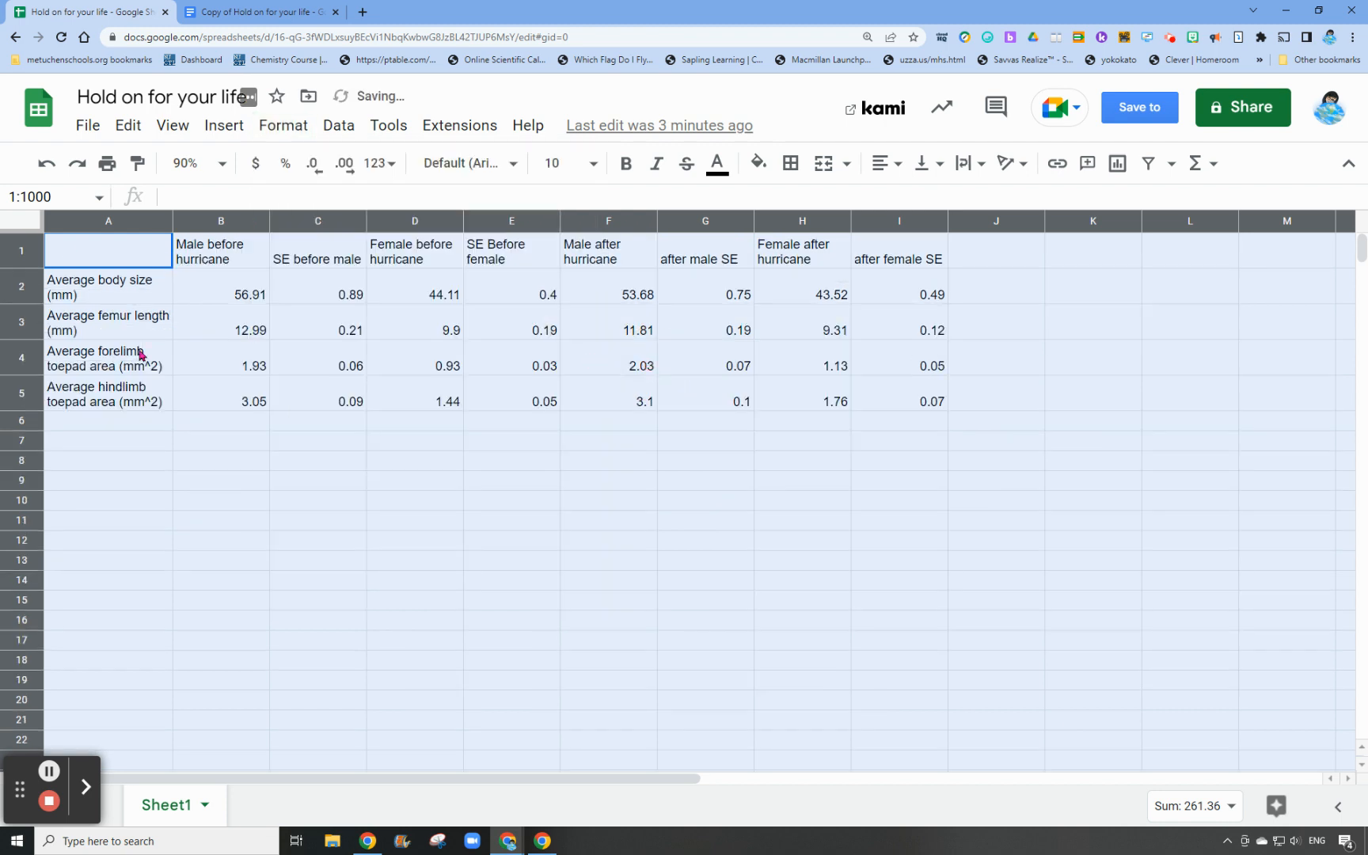
pyautogui.click(352, 516)
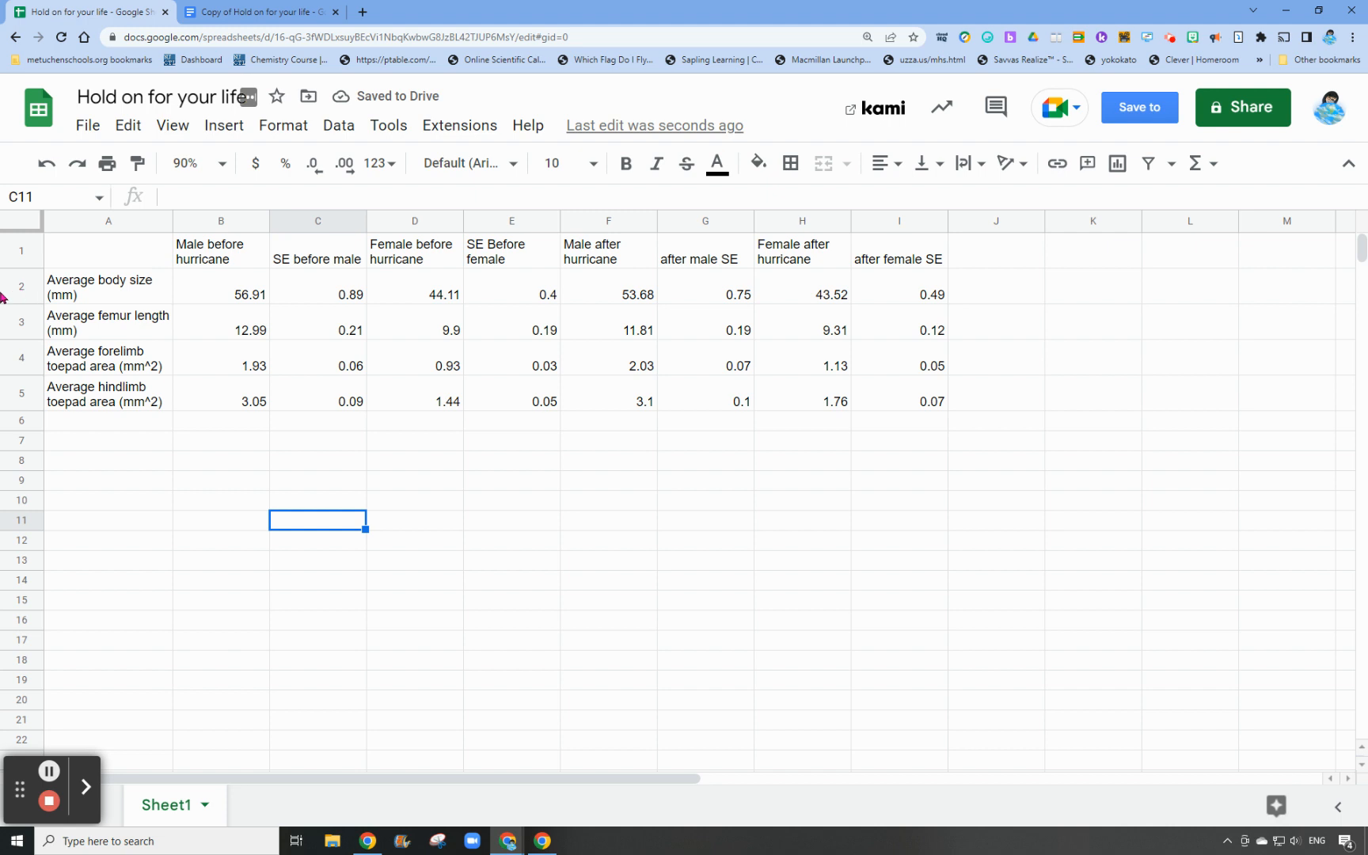
# Check the document's data table again, then go through the sheet's femur length, forelimb and hindlimb toepad rows one by one
pyautogui.click(261, 12)
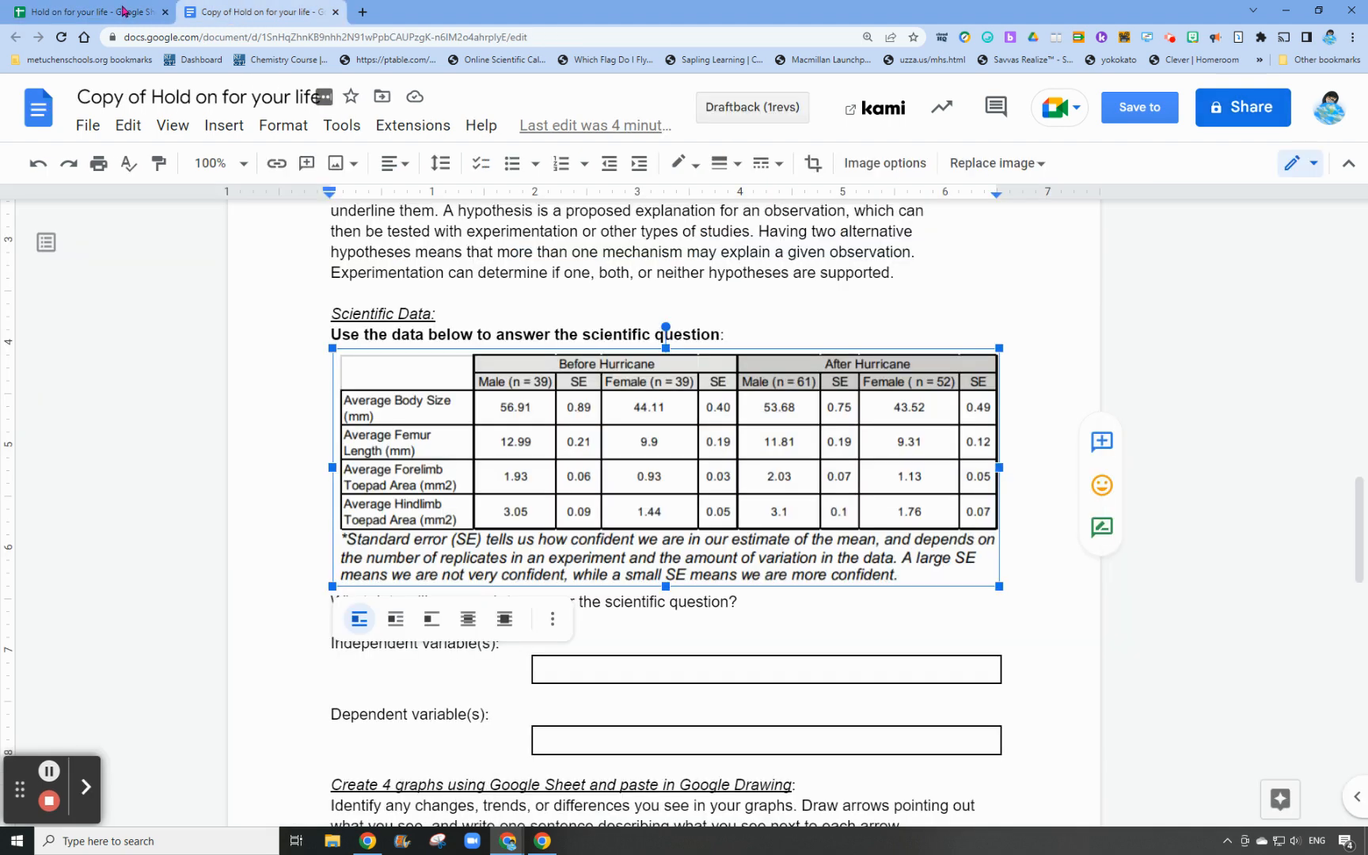
pyautogui.click(57, 12)
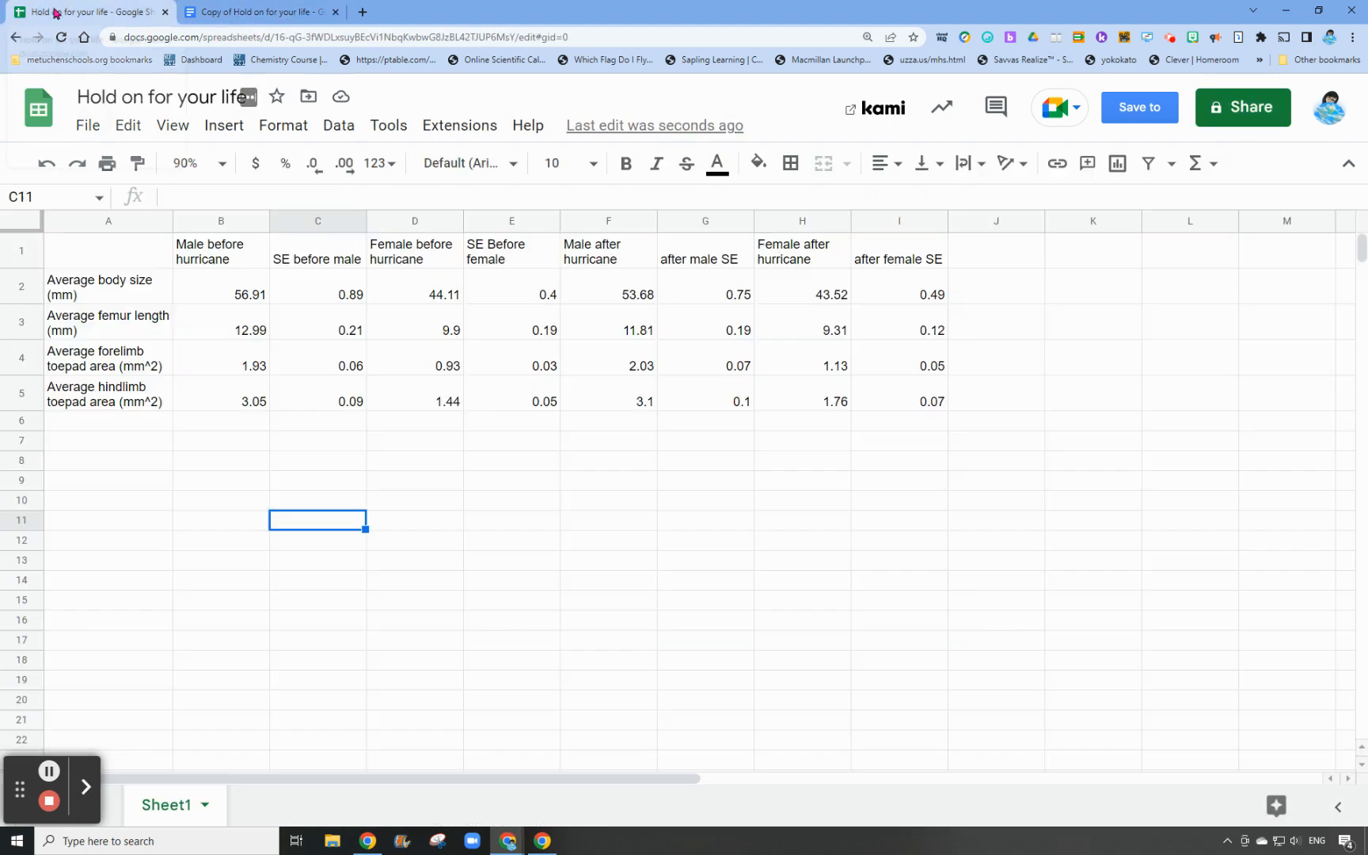
pyautogui.click(15, 291)
pyautogui.click(18, 323)
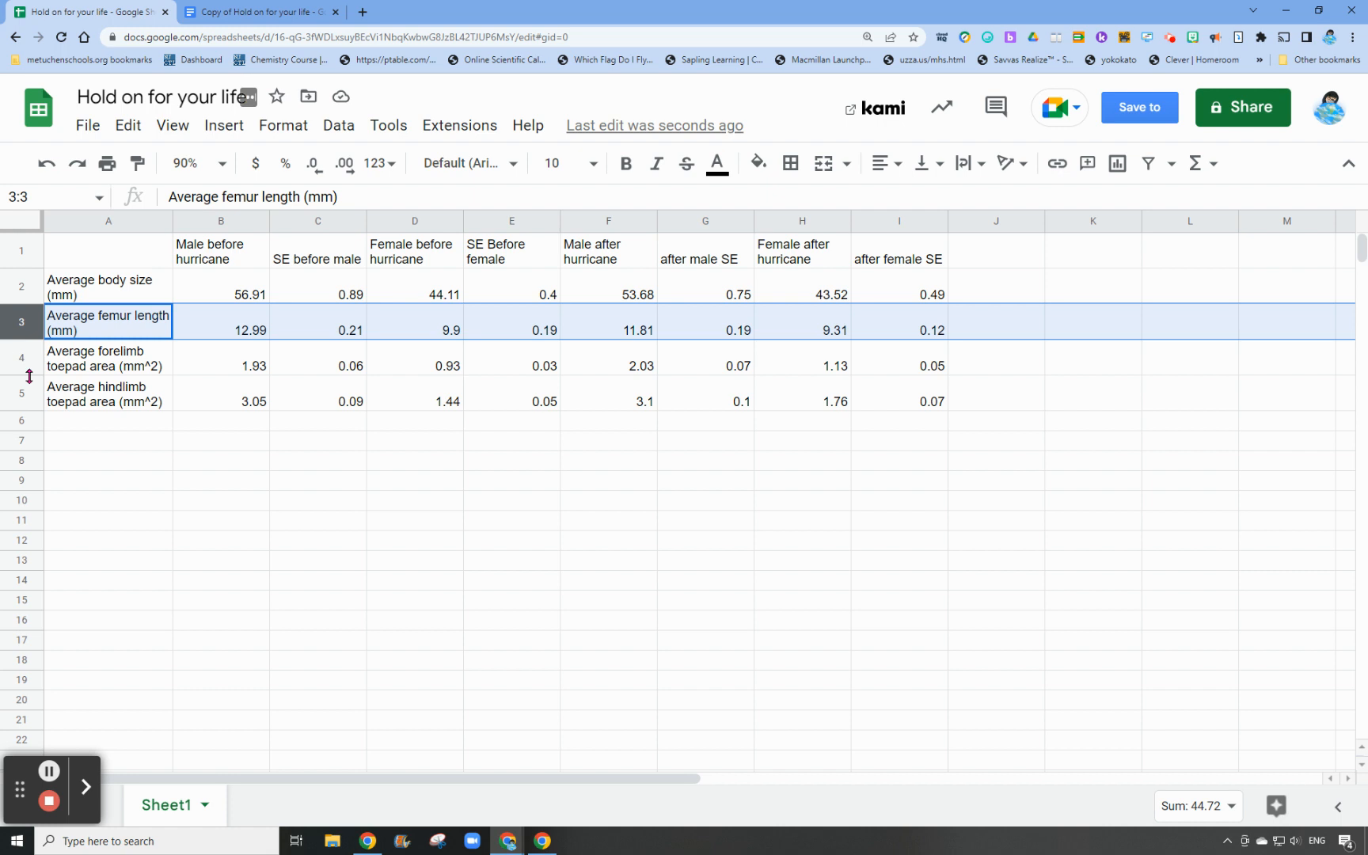
pyautogui.click(10, 366)
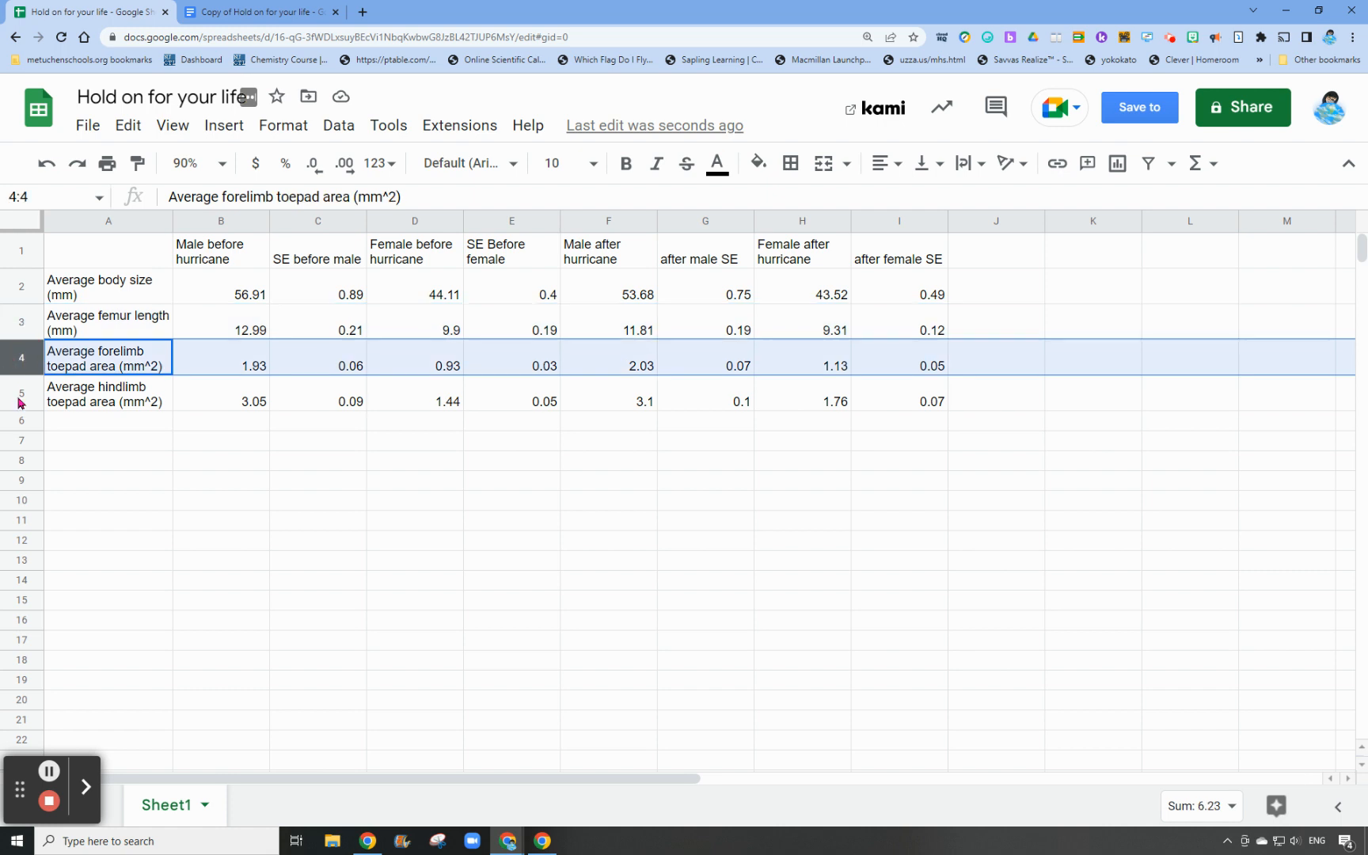
pyautogui.click(19, 402)
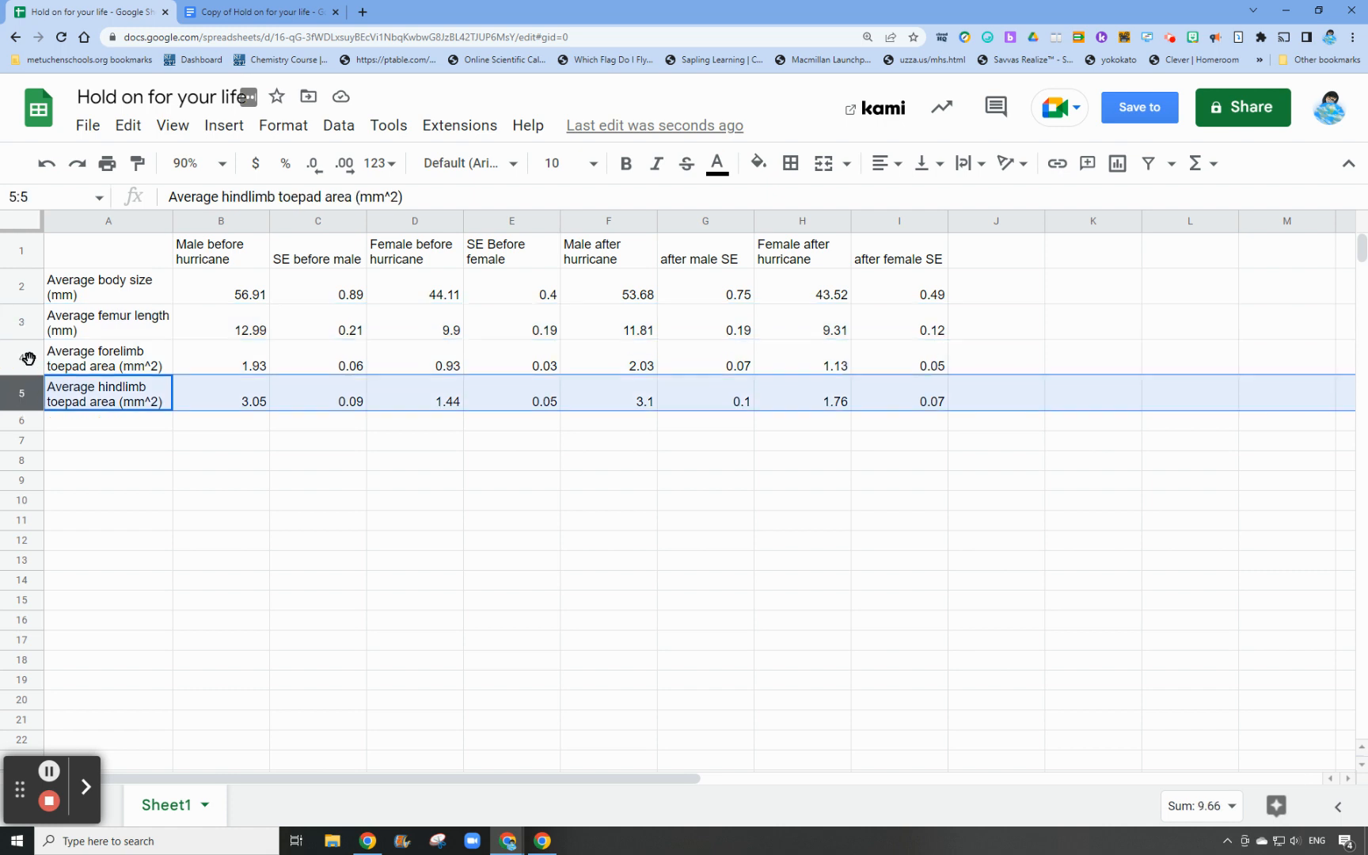
pyautogui.click(204, 546)
# Copy the label "Average body size (mm)" from A2 into A7
pyautogui.click(94, 283)
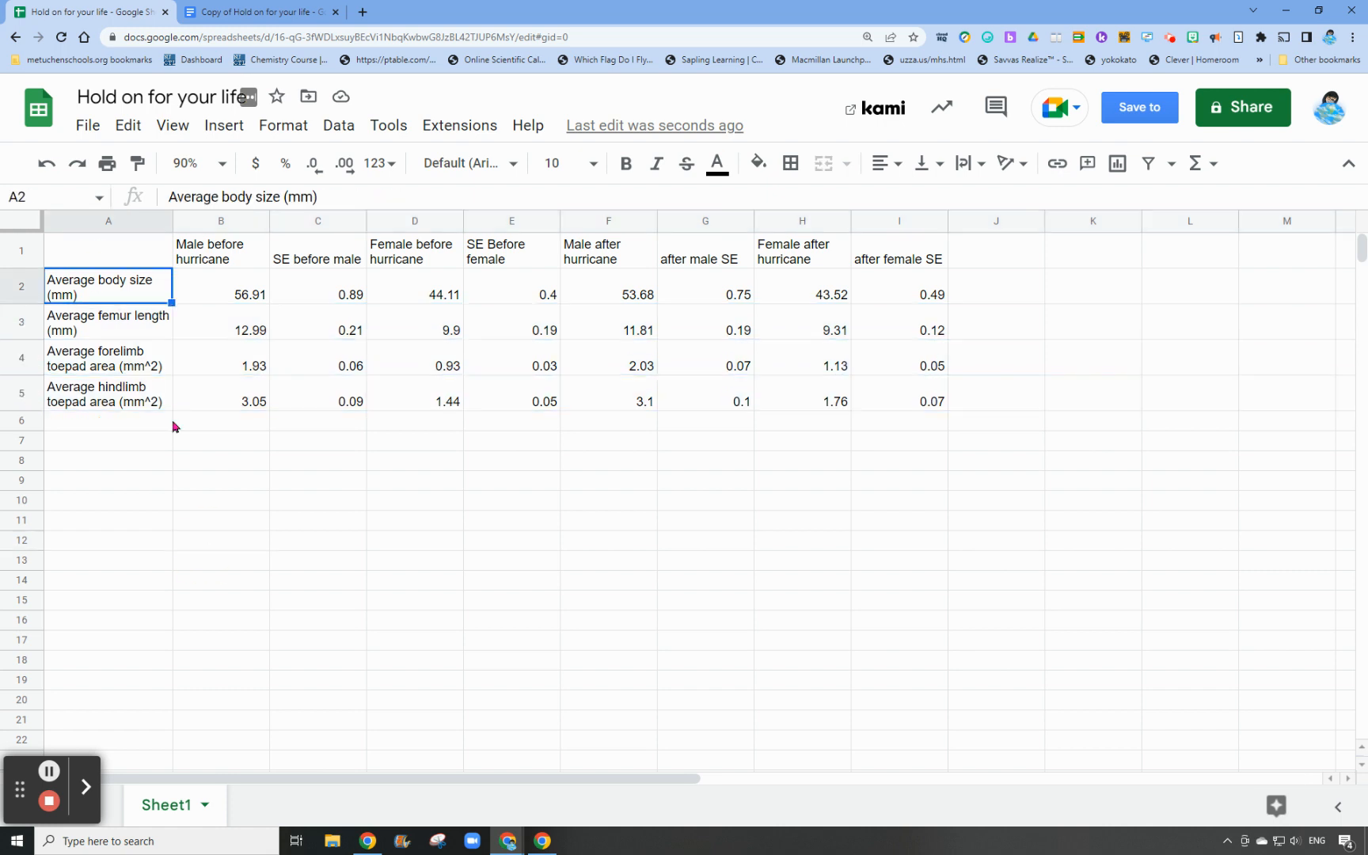
pyautogui.hotkey('ctrl', 'c')
pyautogui.click(82, 443)
pyautogui.hotkey('ctrl', 'v')
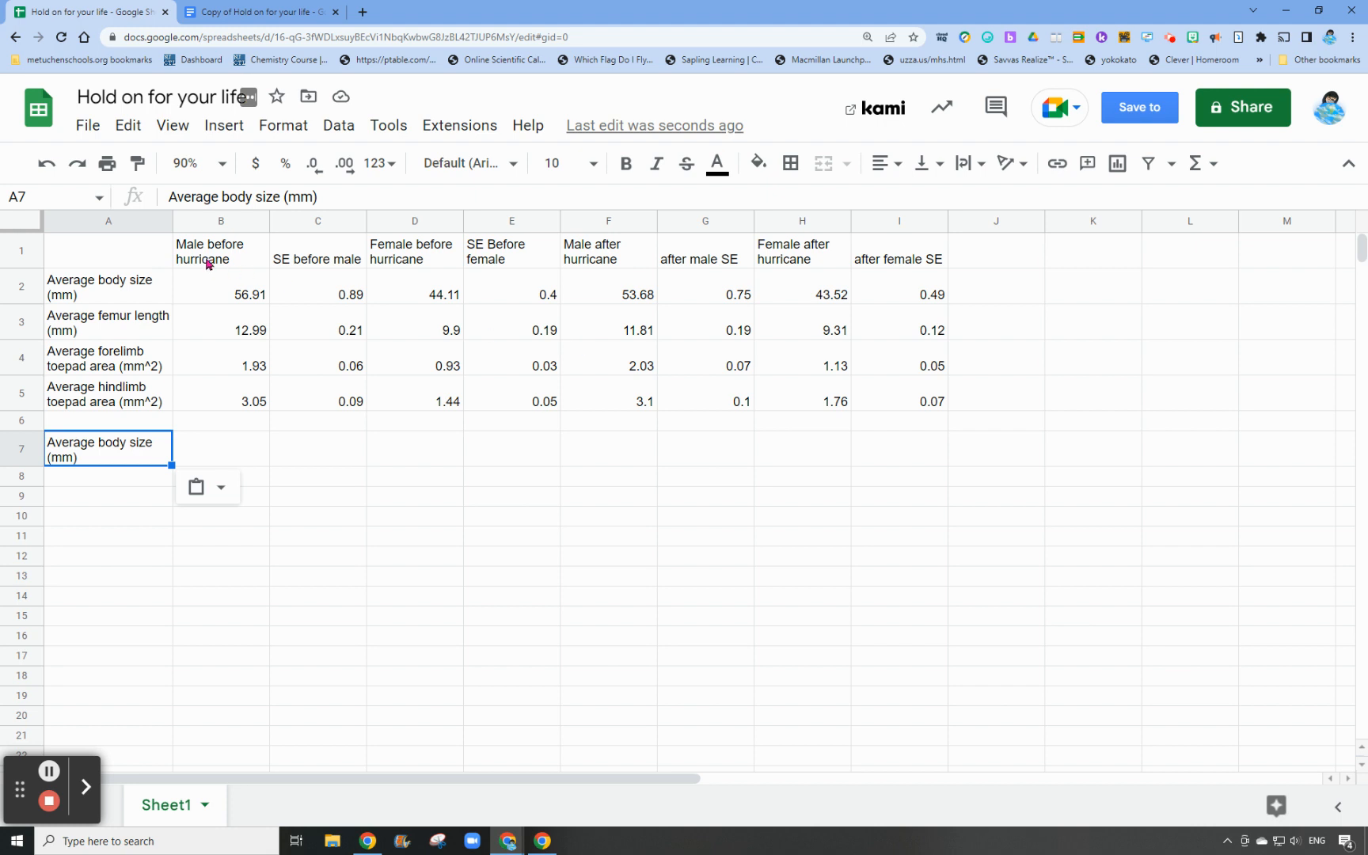
# Examine the male and female before- and after-hurricane headers and the blank columns beside and below the body size label in row 7
pyautogui.click(100, 289)
pyautogui.click(247, 261)
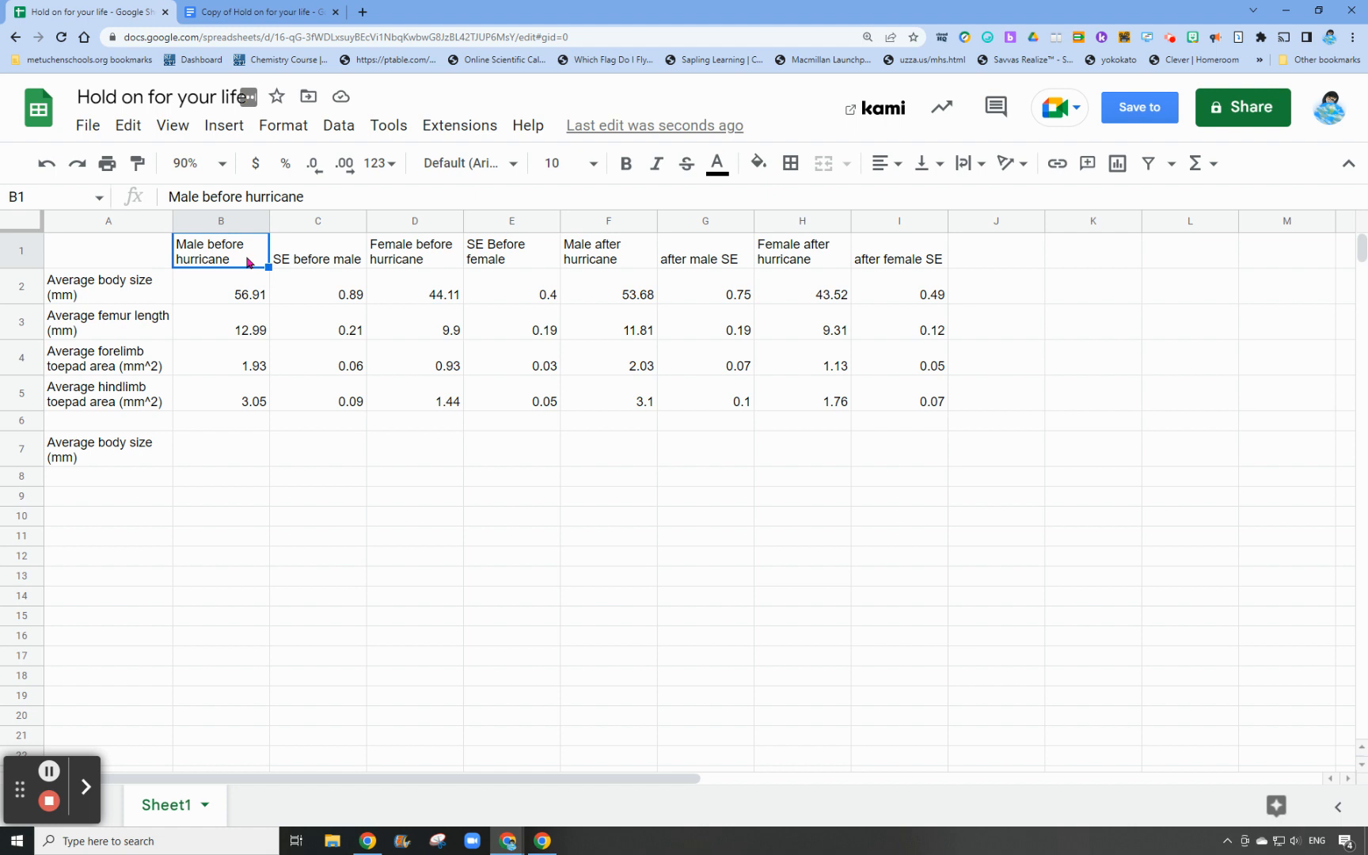
pyautogui.click(596, 259)
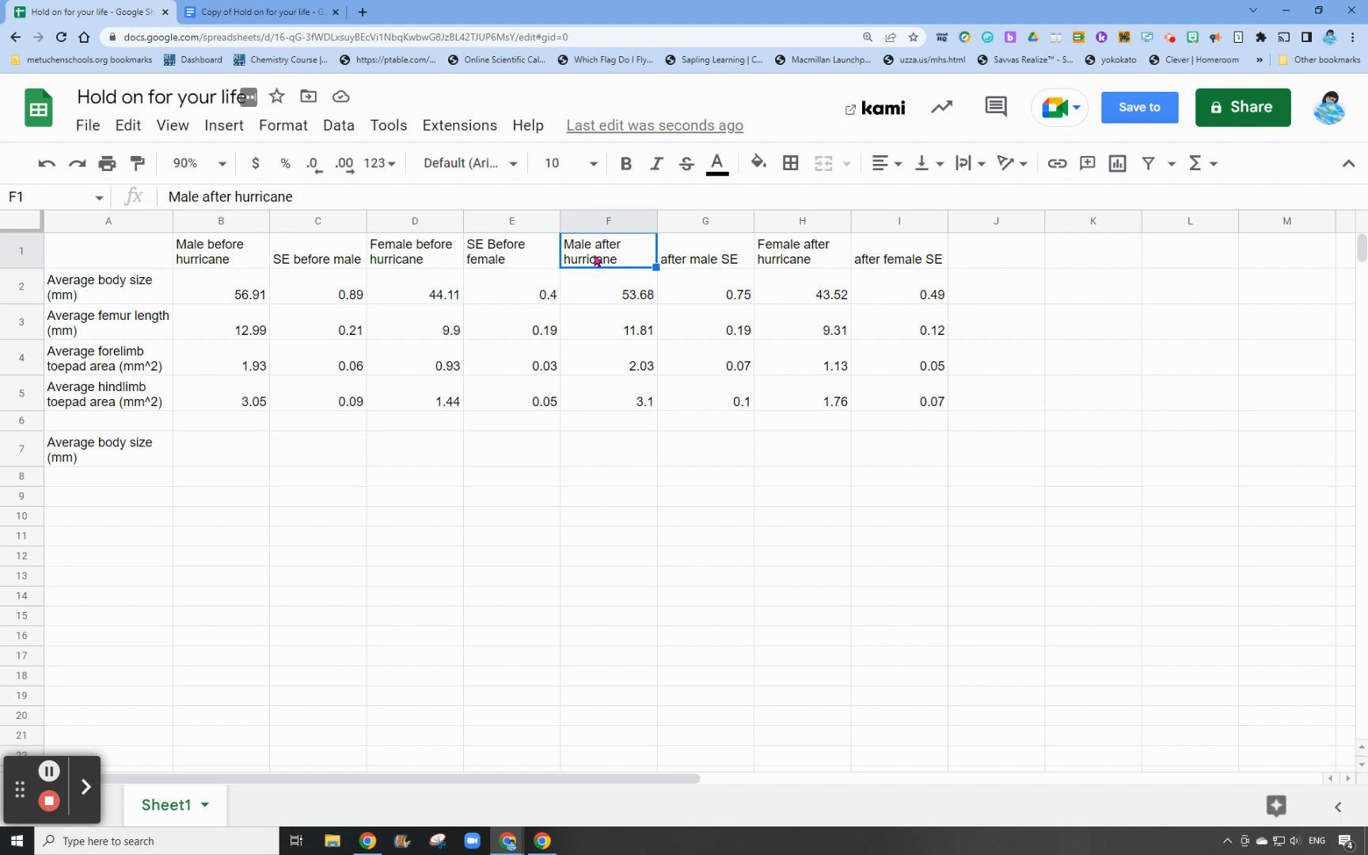
pyautogui.click(418, 258)
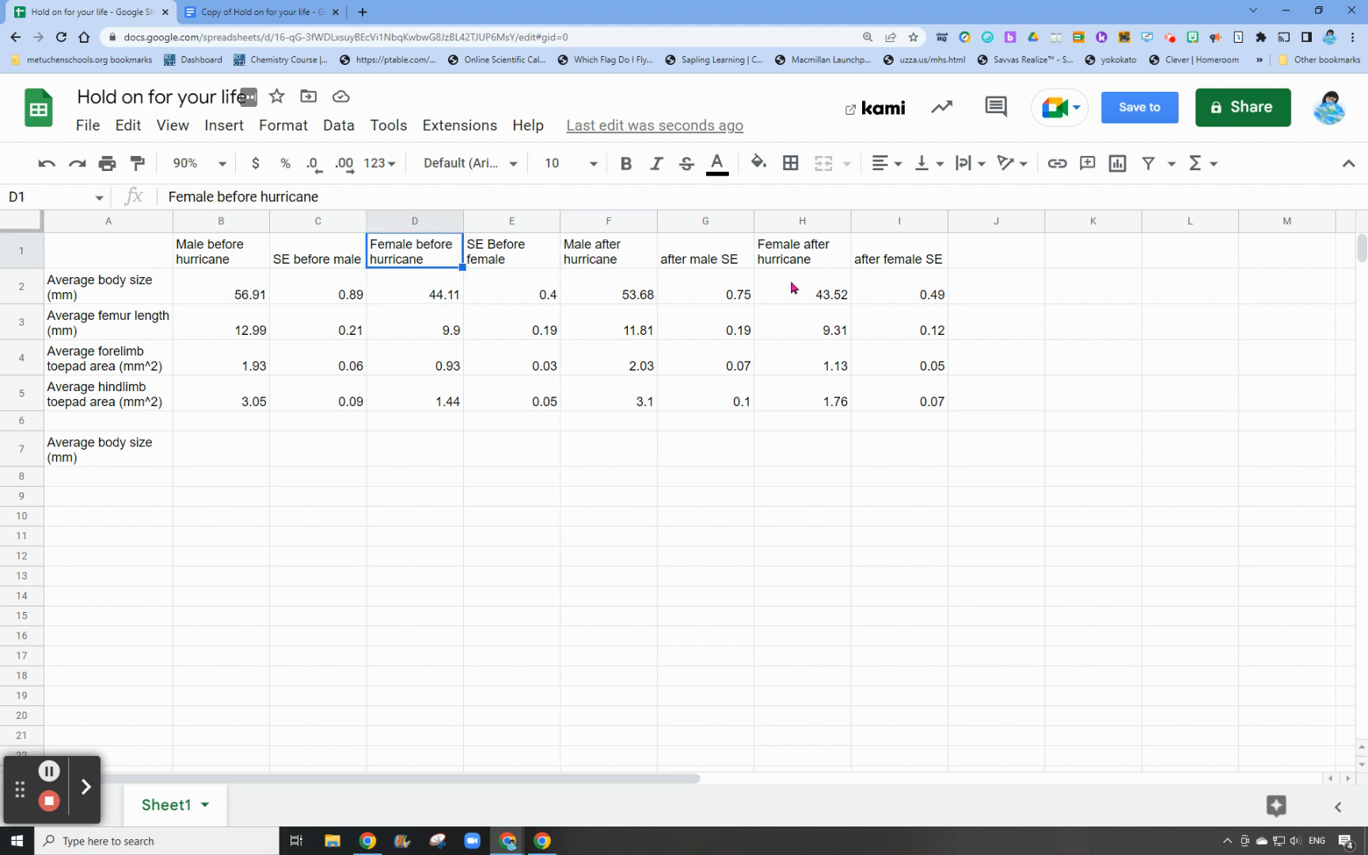
pyautogui.click(804, 267)
pyautogui.moveTo(212, 457); pyautogui.dragTo(220, 623)
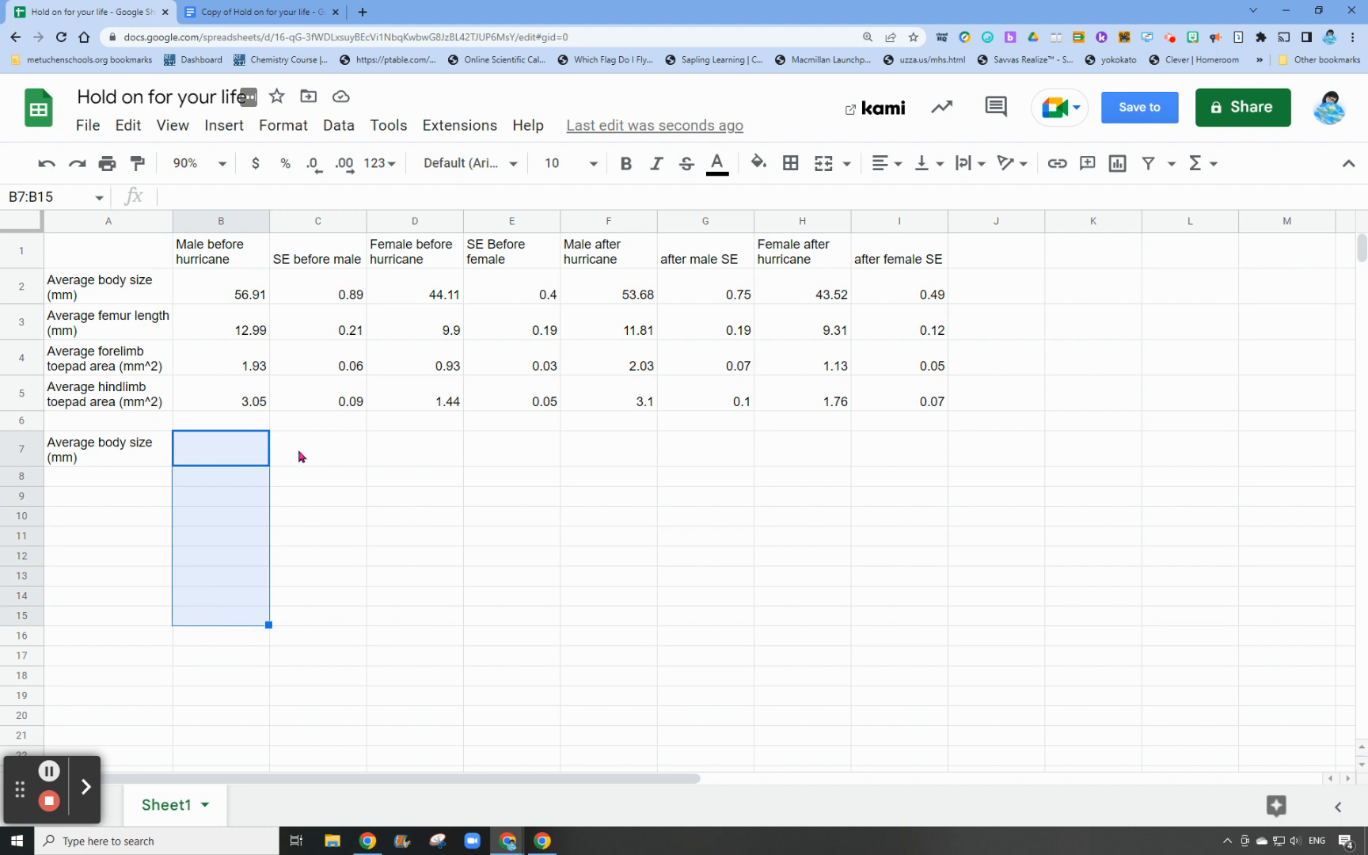
pyautogui.moveTo(298, 449); pyautogui.dragTo(315, 601)
pyautogui.click(505, 457)
pyautogui.moveTo(513, 522); pyautogui.dragTo(525, 605)
pyautogui.moveTo(590, 449); pyautogui.dragTo(625, 629)
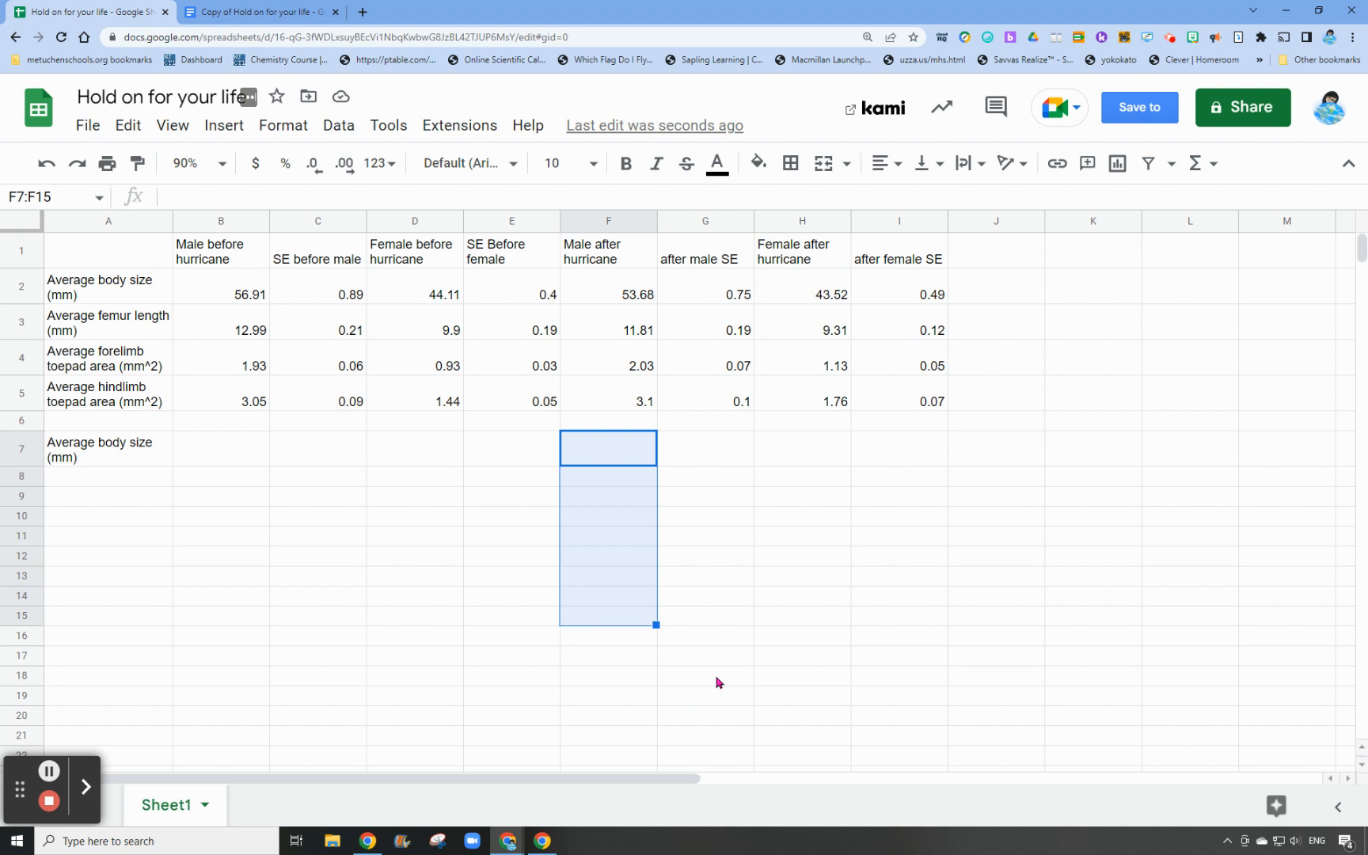
pyautogui.click(735, 624)
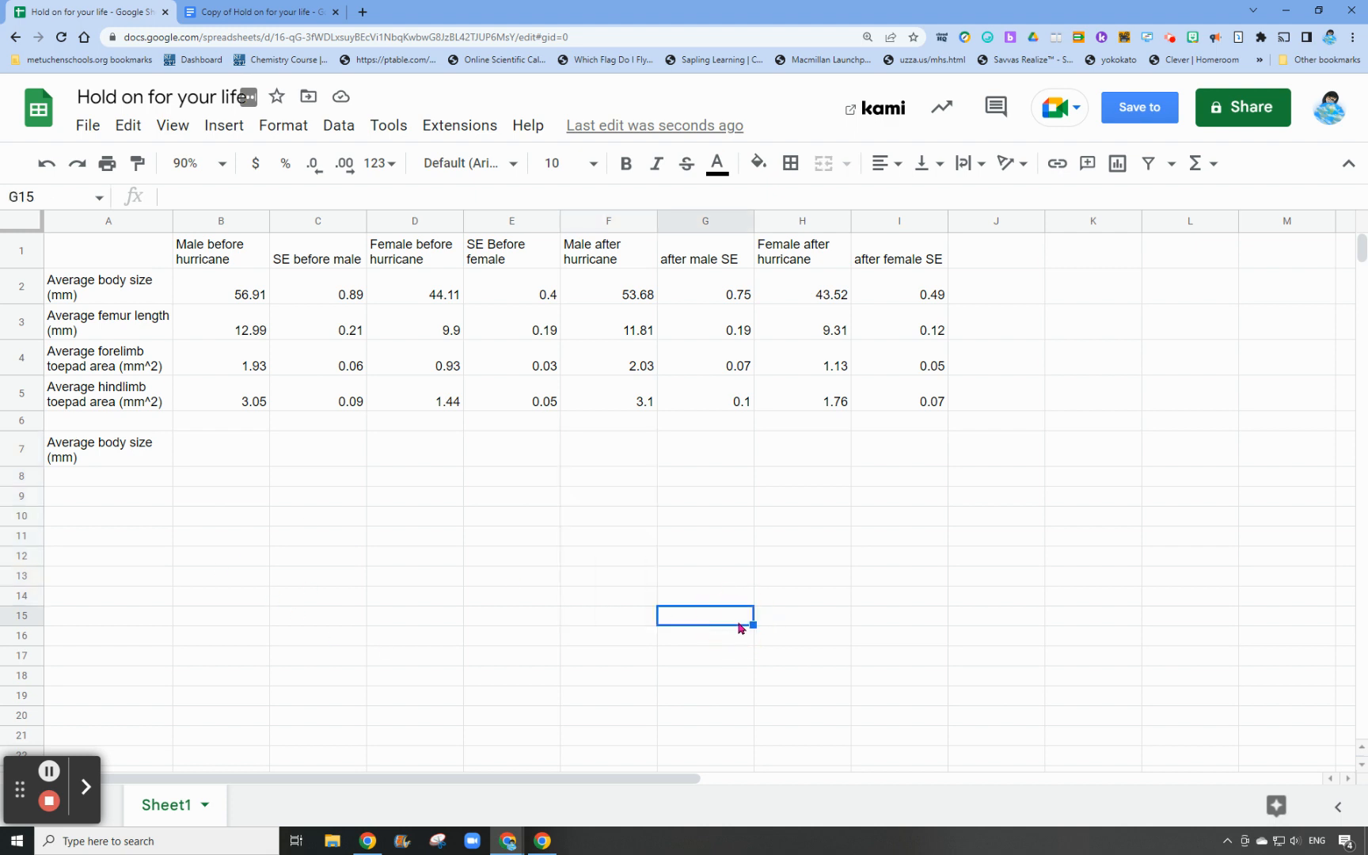
# Copy the headers "Male before hurricane" into B7 and "Male after hurricane" into C7
pyautogui.click(232, 452)
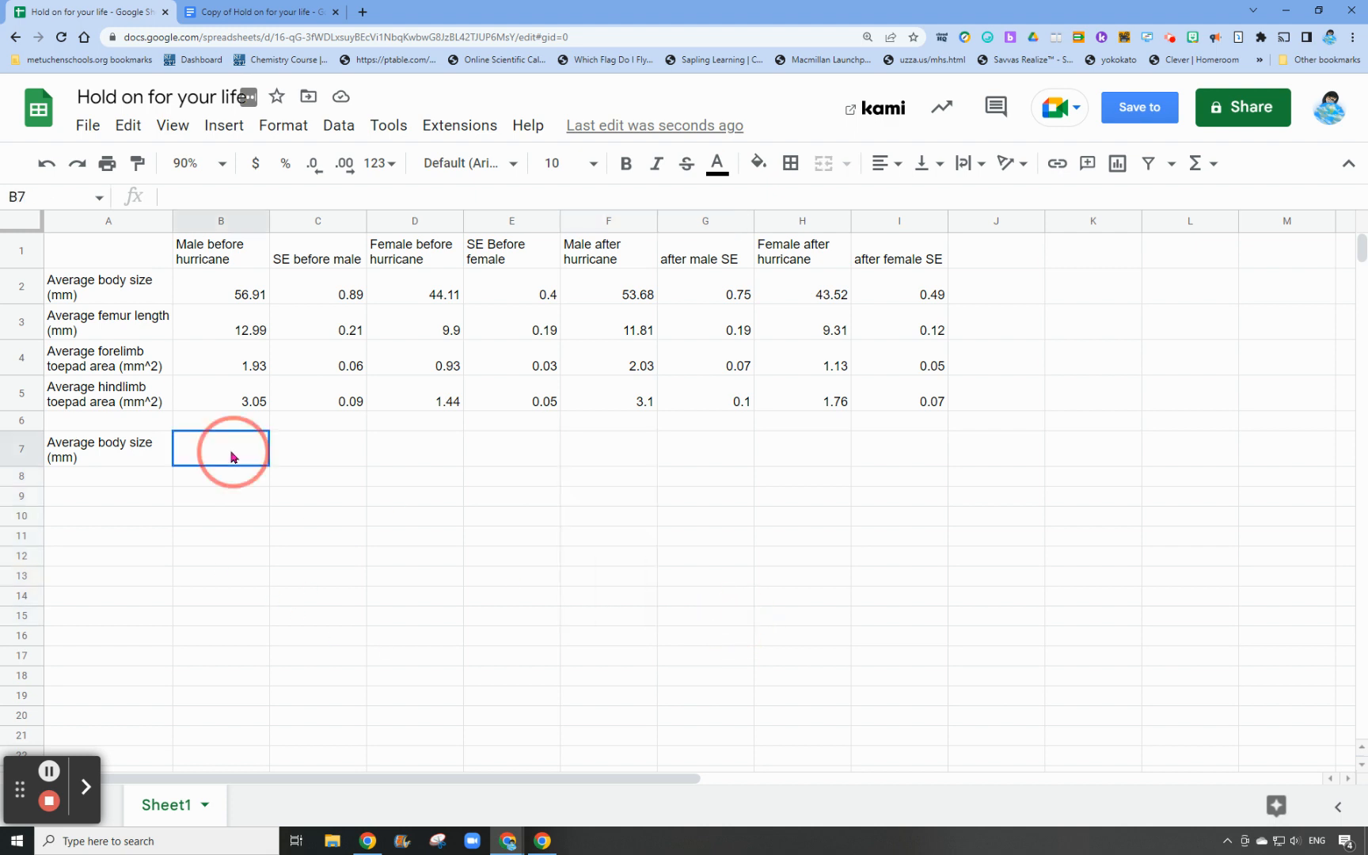
pyautogui.click(218, 252)
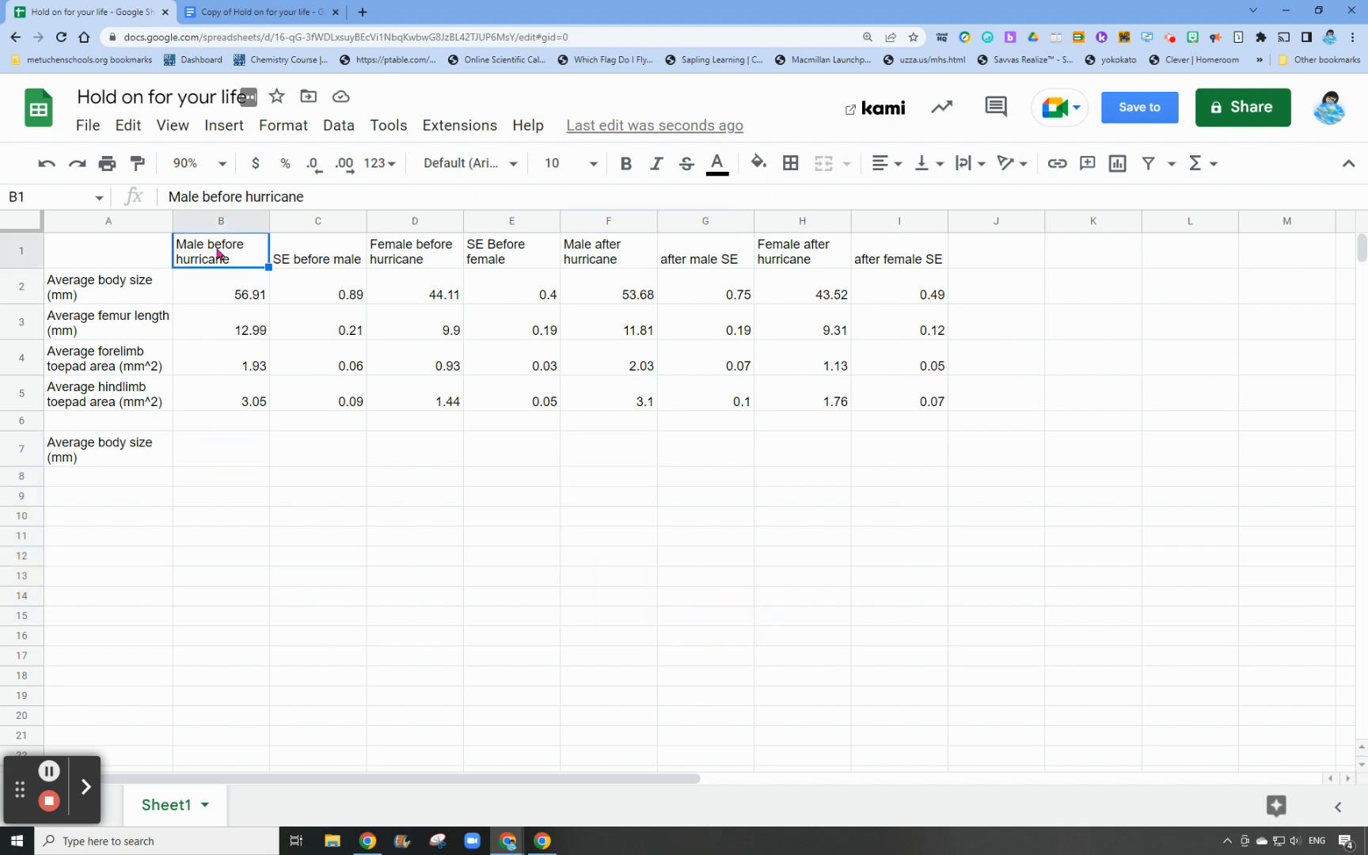
pyautogui.click(232, 452)
pyautogui.hotkey('ctrl', 'v')
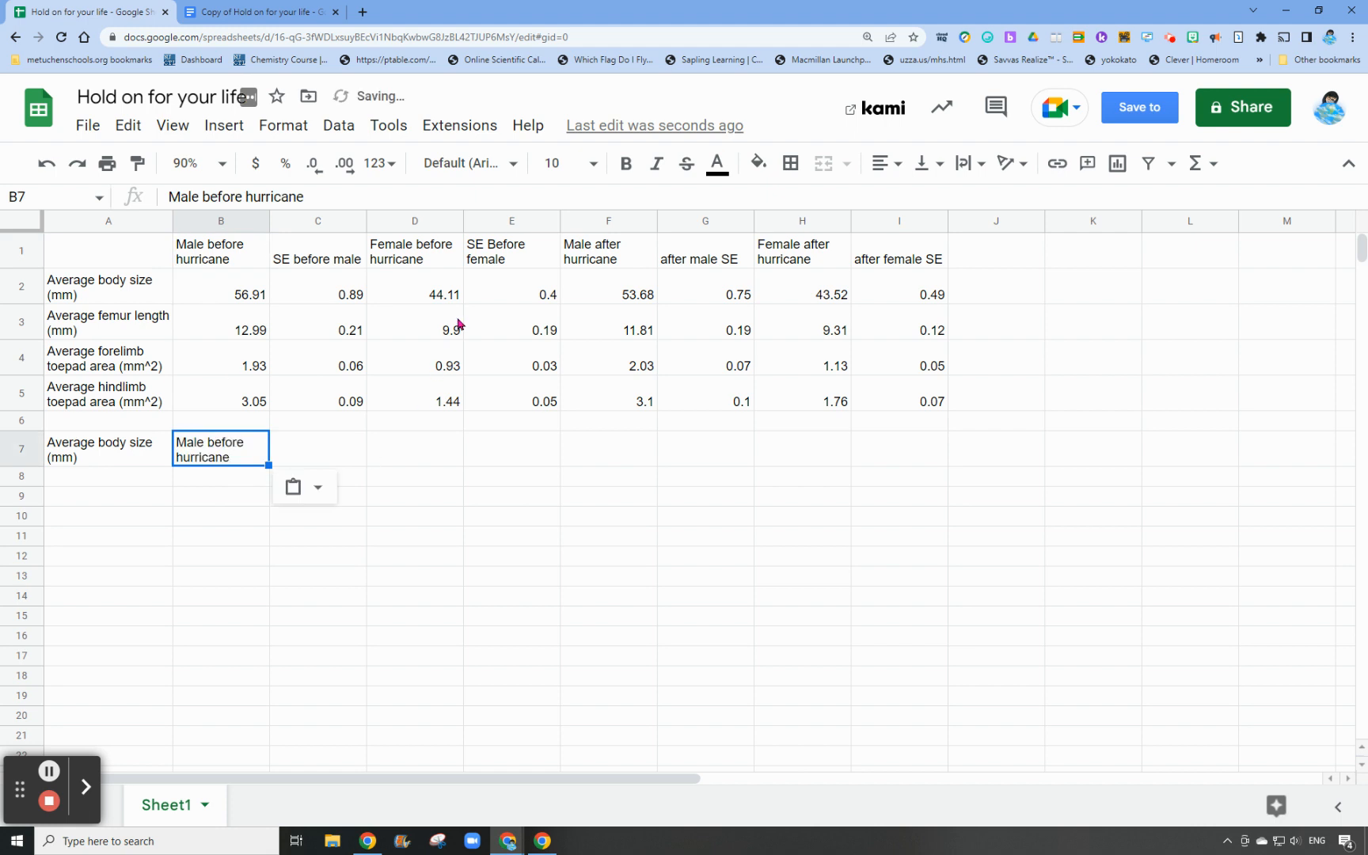
pyautogui.click(620, 256)
pyautogui.hotkey('ctrl', 'c')
pyautogui.click(283, 452)
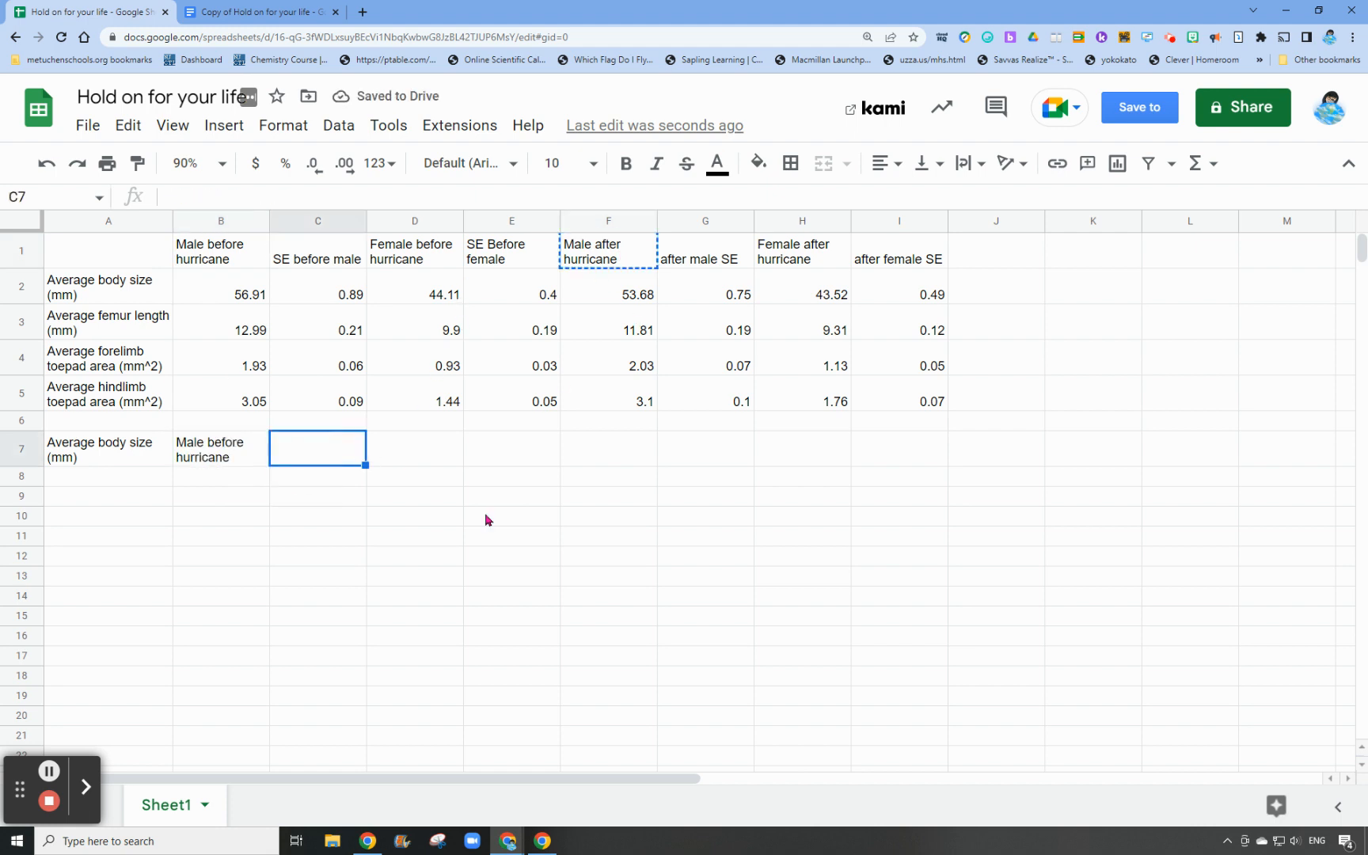
pyautogui.hotkey('ctrl', 'v')
# Copy the headers "Female before hurricane" into E7 and "Female after hurricane" into F7, leaving column D blank
pyautogui.click(420, 258)
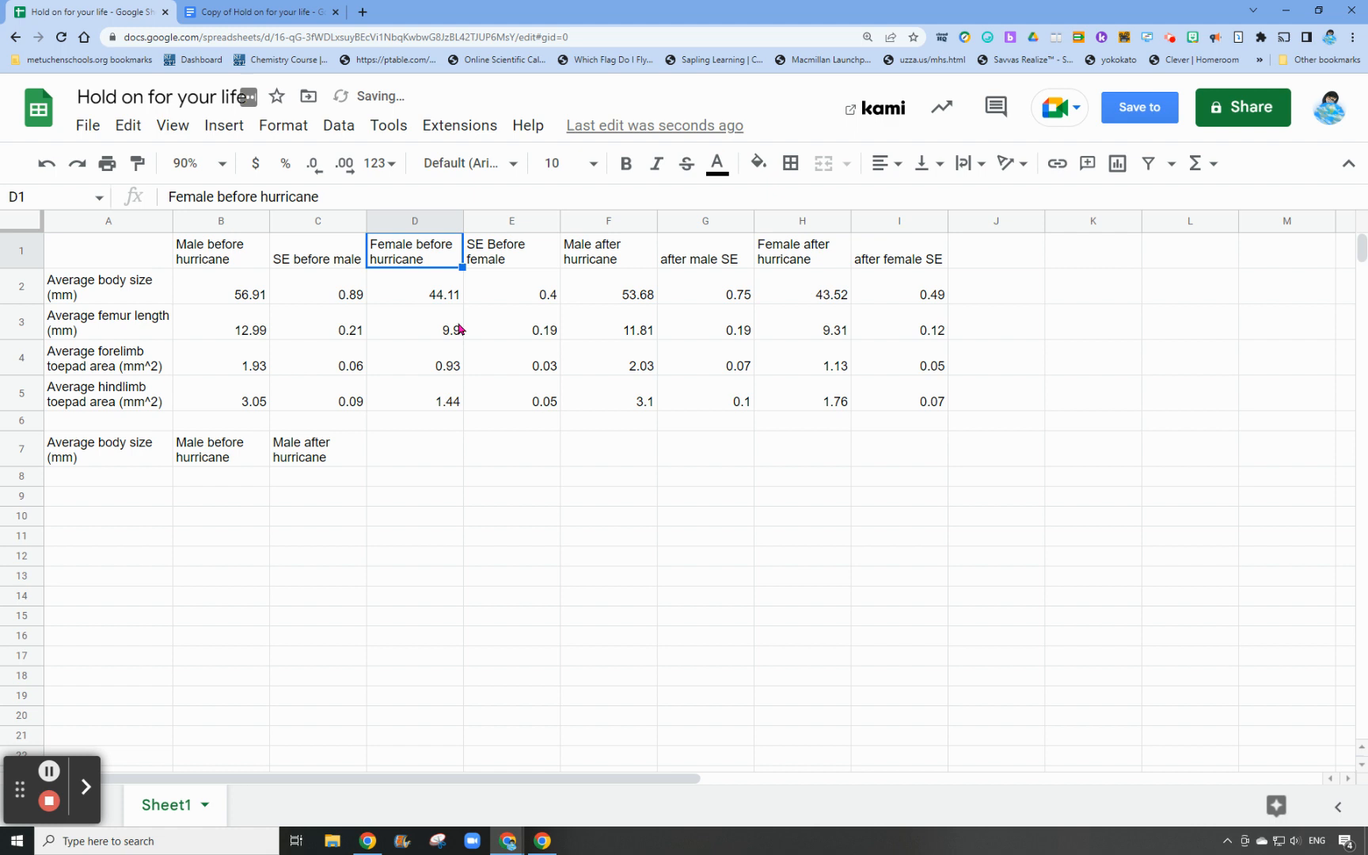
pyautogui.hotkey('ctrl', 'c')
pyautogui.click(510, 455)
pyautogui.hotkey('ctrl', 'v')
pyautogui.click(806, 260)
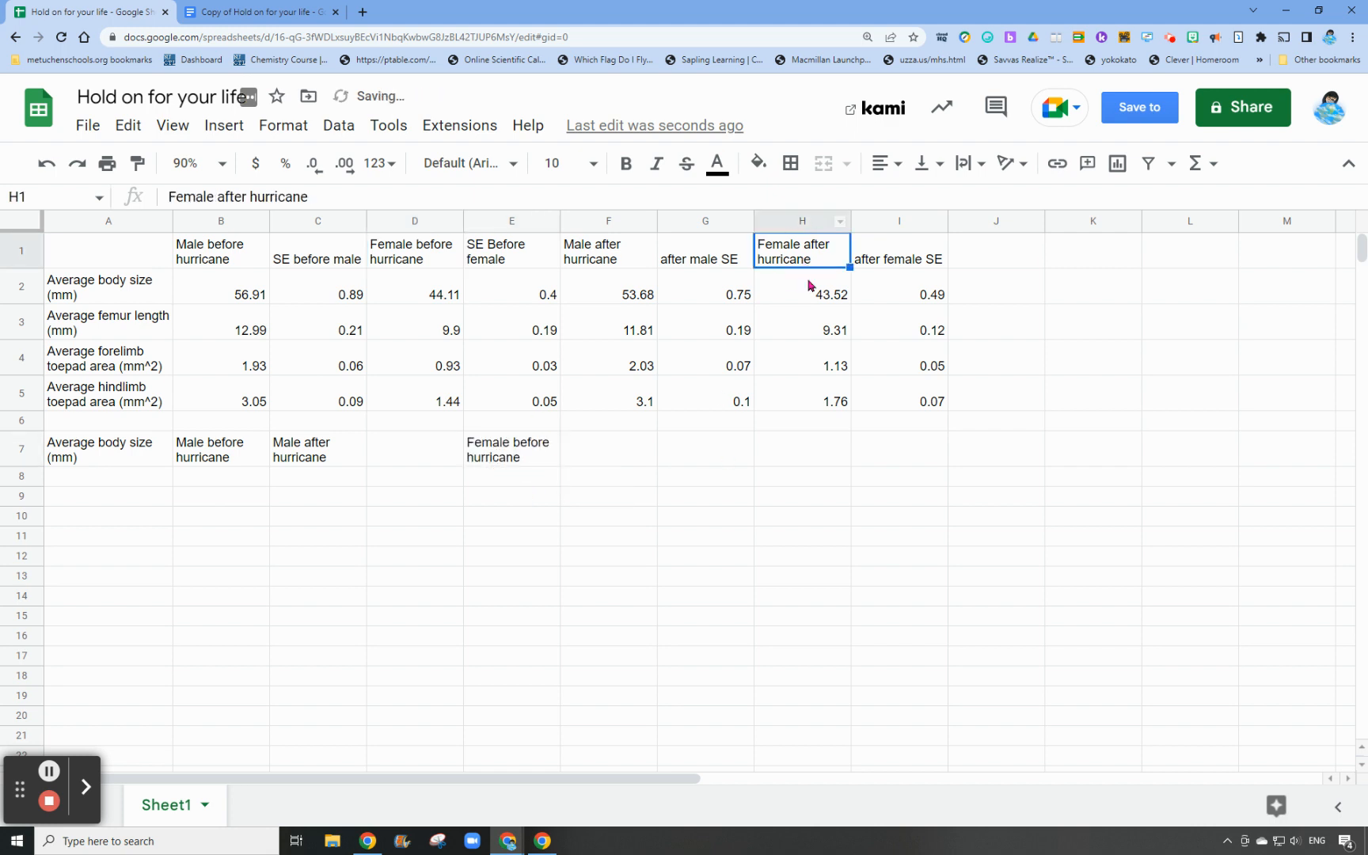
pyautogui.hotkey('ctrl', 'c')
pyautogui.click(600, 453)
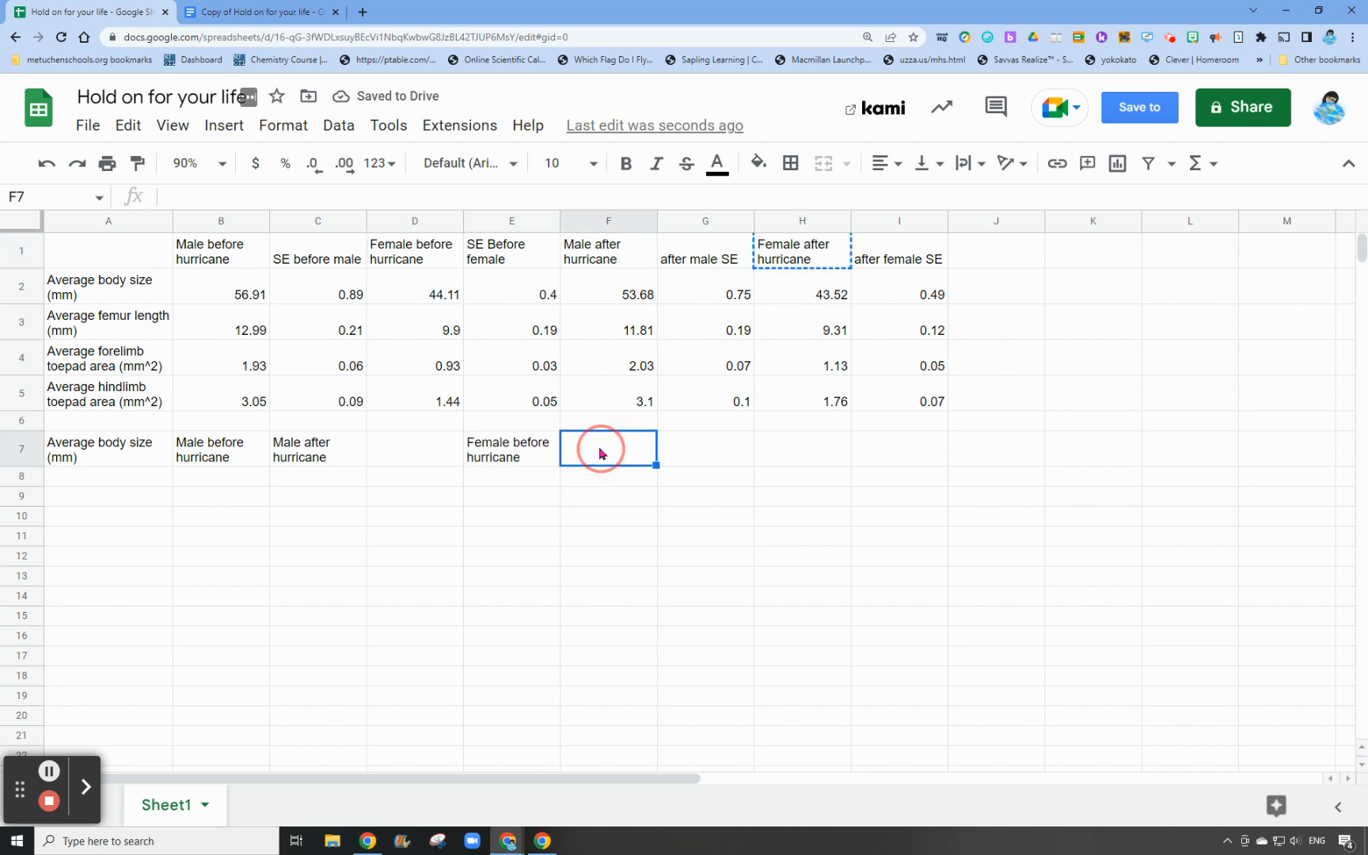
pyautogui.hotkey('ctrl', 'v')
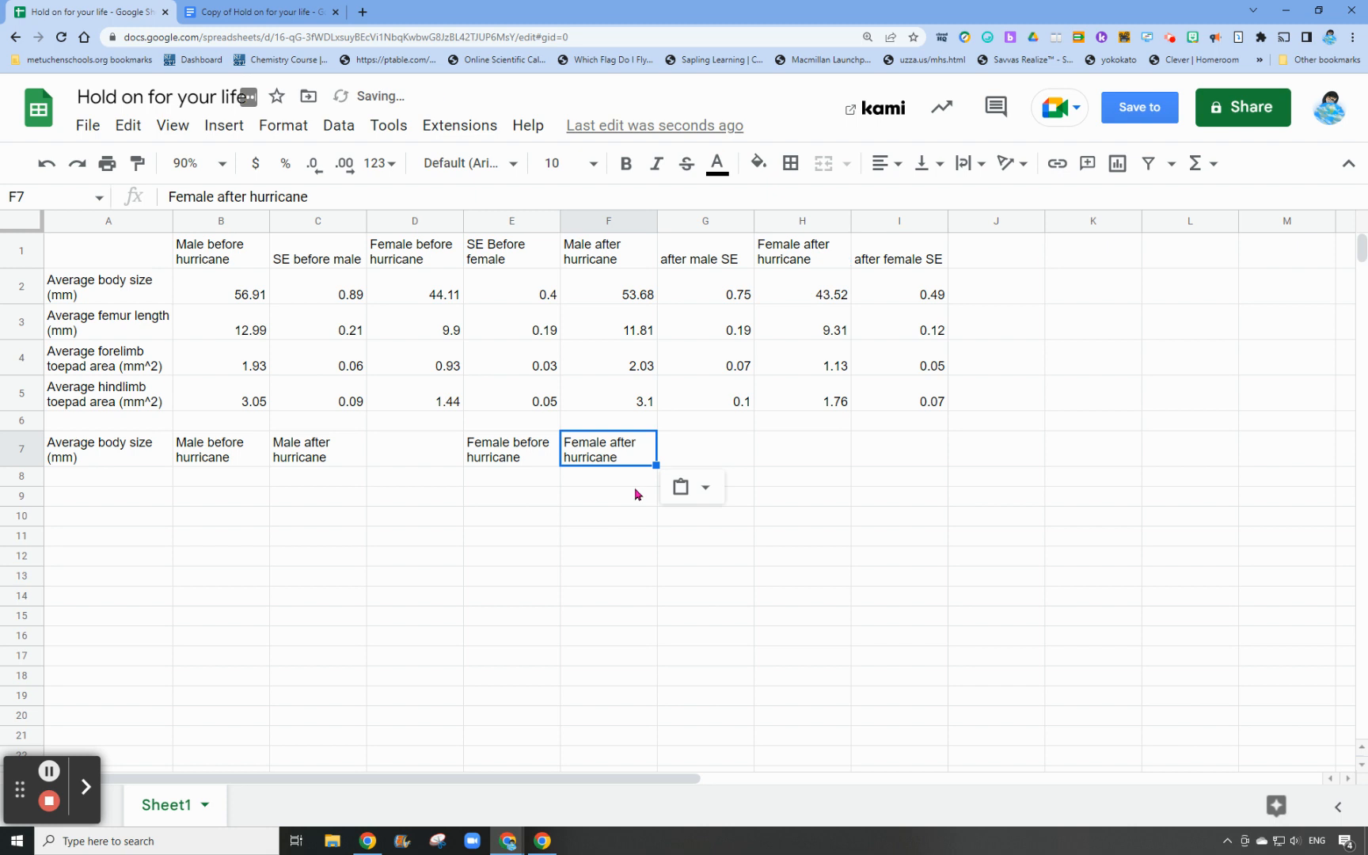
# Copy the male average body sizes from B2 into B8 and from F2 into C8
pyautogui.click(402, 450)
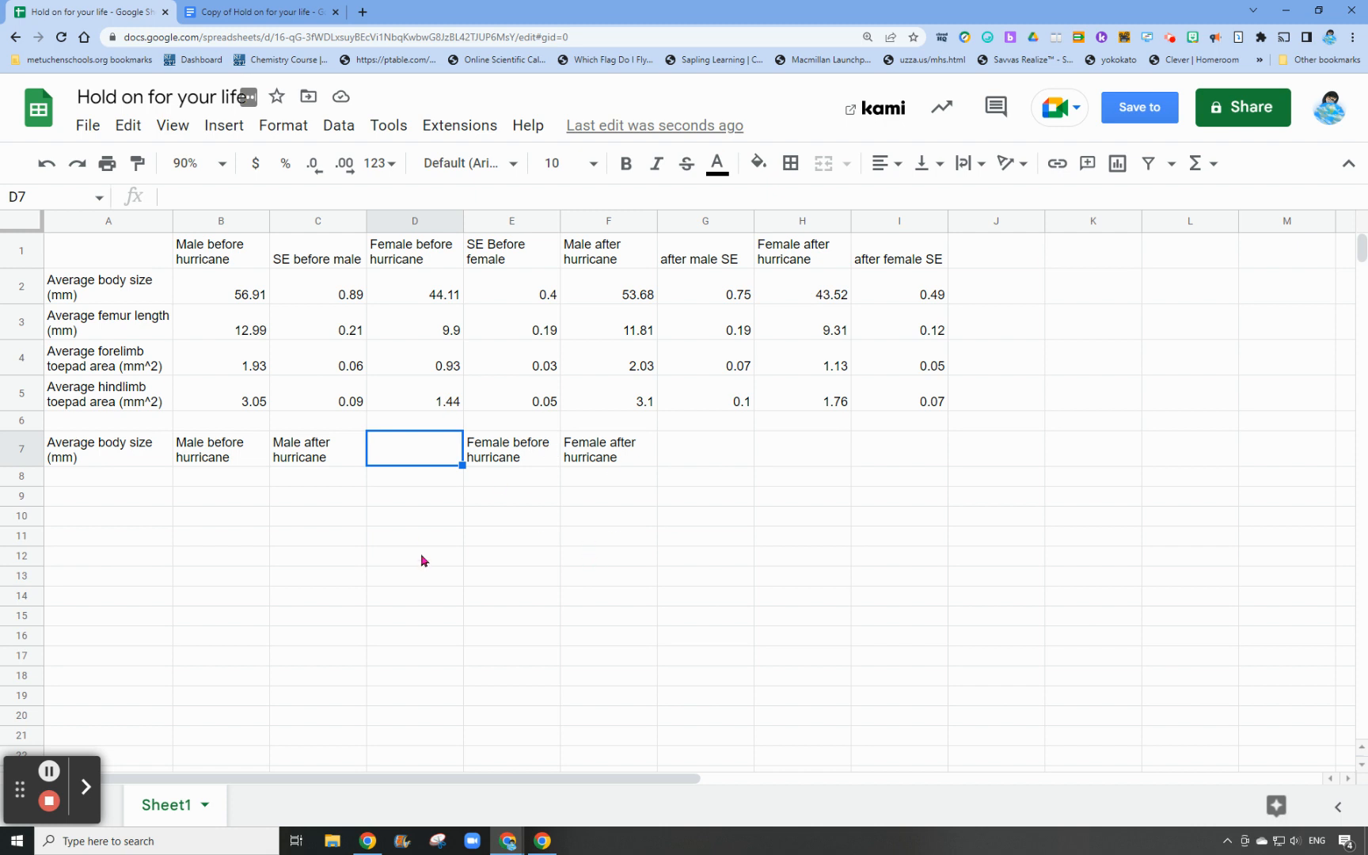
pyautogui.click(260, 475)
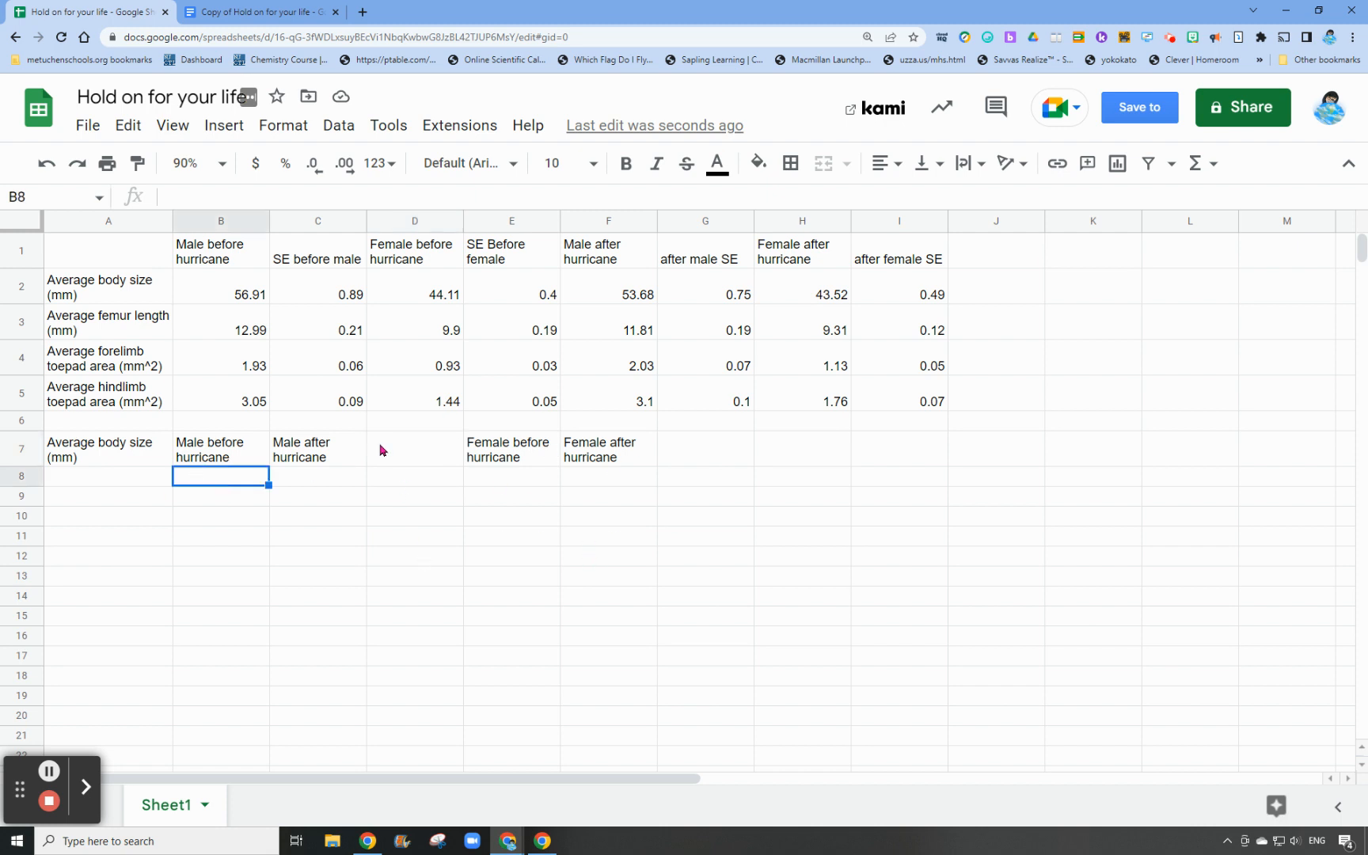
pyautogui.click(237, 292)
pyautogui.hotkey('ctrl', 'c')
pyautogui.click(211, 477)
pyautogui.hotkey('ctrl', 'v')
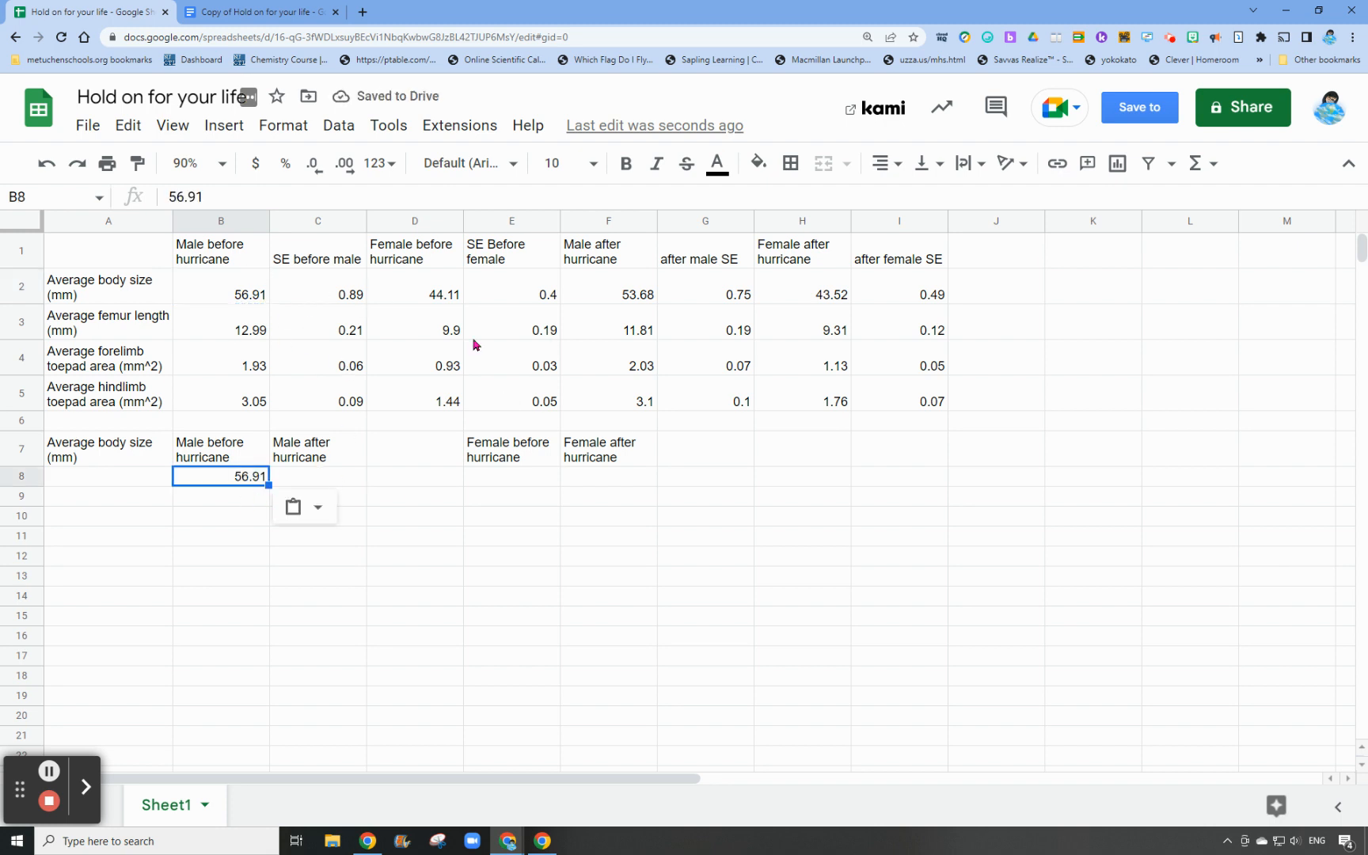
pyautogui.click(620, 296)
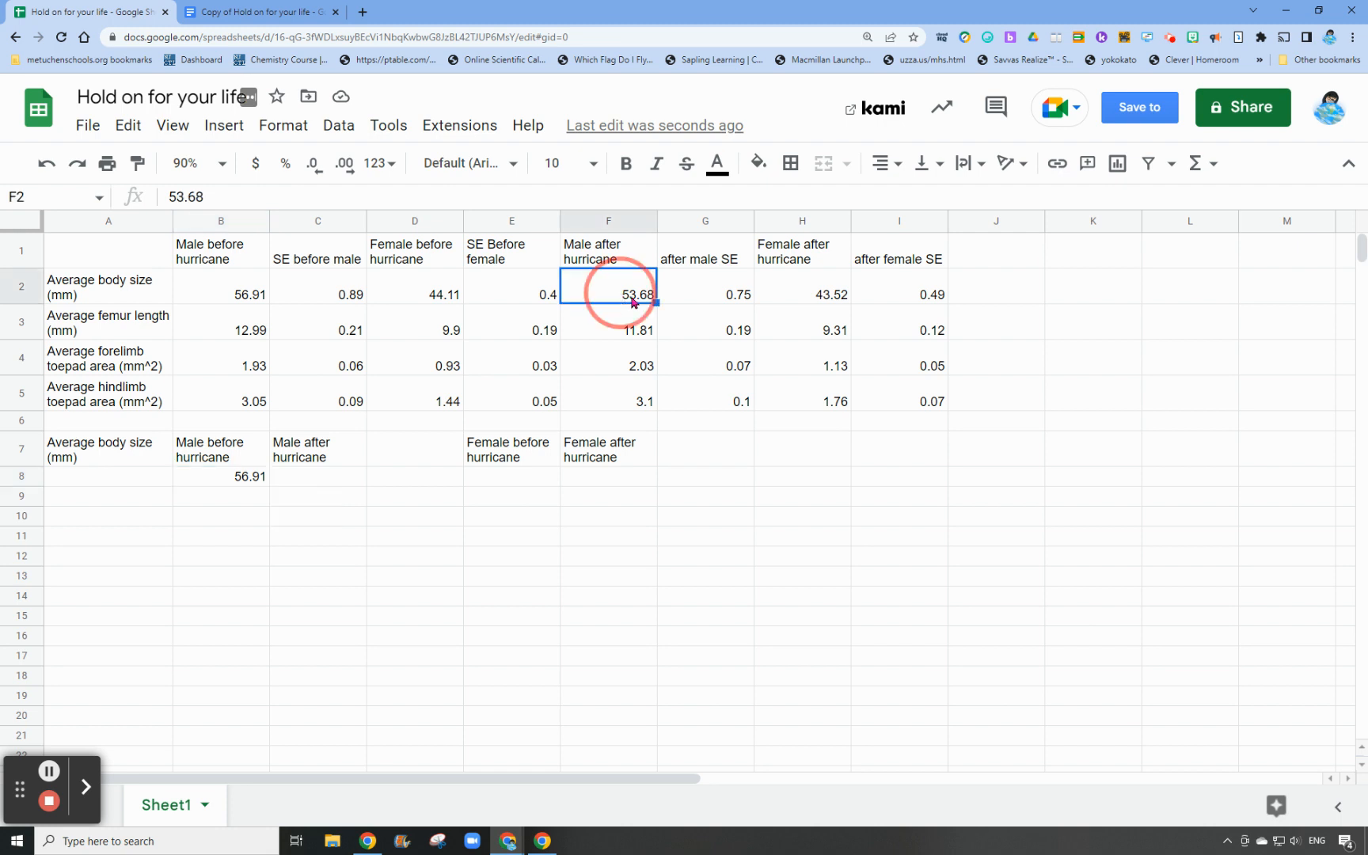
pyautogui.hotkey('ctrl', 'c')
pyautogui.click(323, 465)
pyautogui.click(326, 477)
pyautogui.hotkey('ctrl', 'v')
# Copy the female average body sizes from D2 into E8 and from H2 into F8
pyautogui.click(417, 290)
pyautogui.hotkey('ctrl', 'c')
pyautogui.click(520, 478)
pyautogui.hotkey('ctrl', 'v')
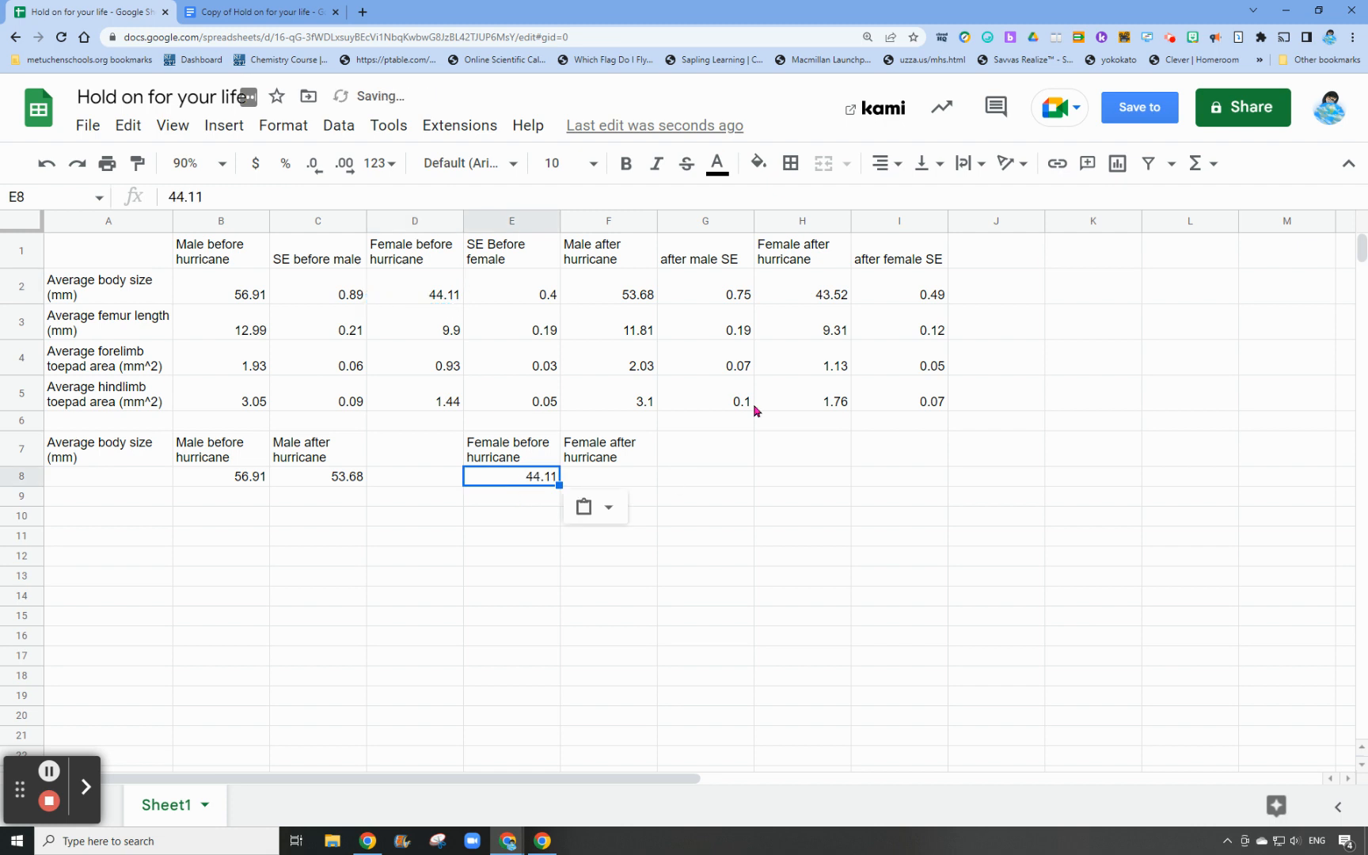
pyautogui.click(817, 296)
pyautogui.click(626, 478)
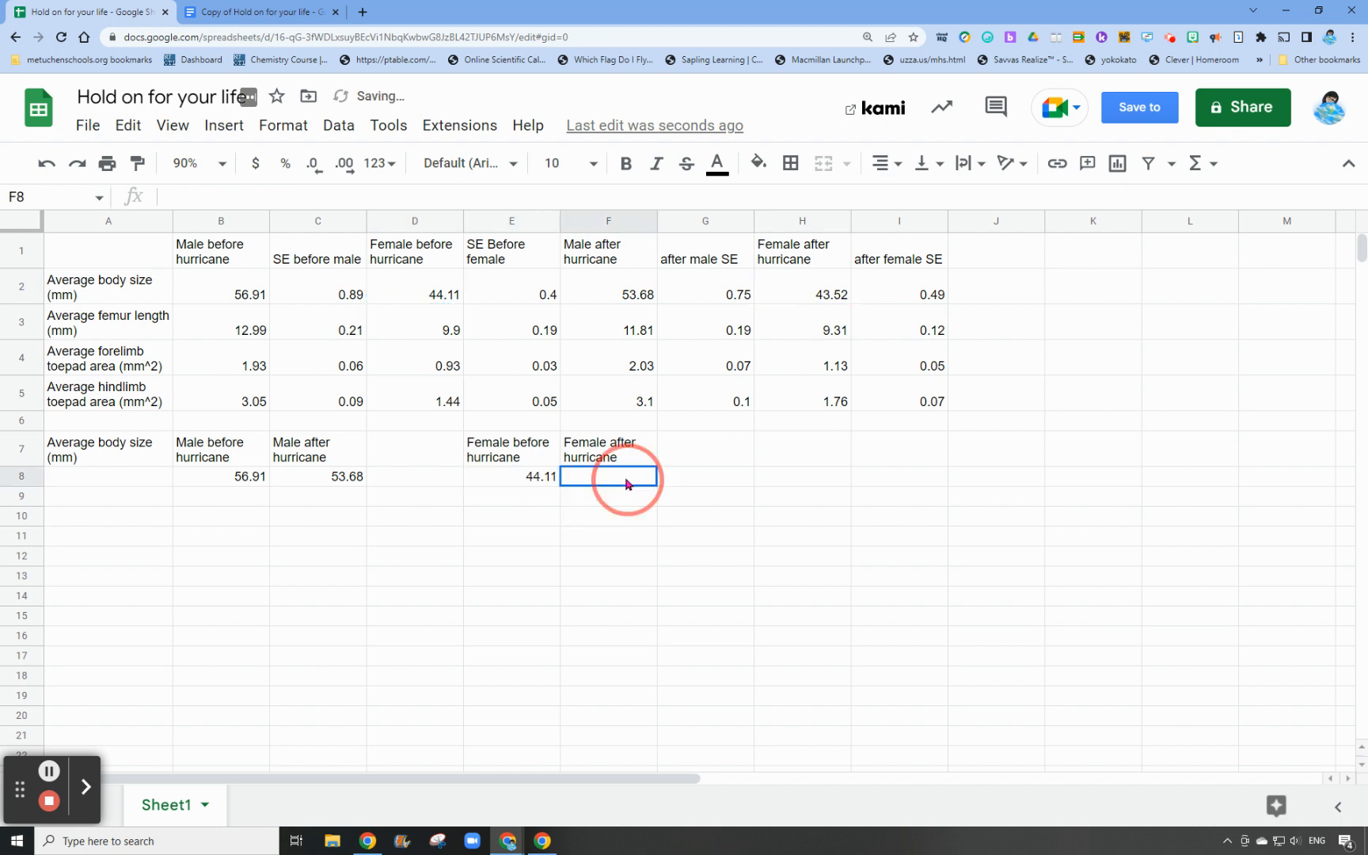
pyautogui.click(787, 291)
pyautogui.hotkey('ctrl', 'c')
pyautogui.click(633, 476)
pyautogui.hotkey('ctrl', 'v')
pyautogui.click(867, 538)
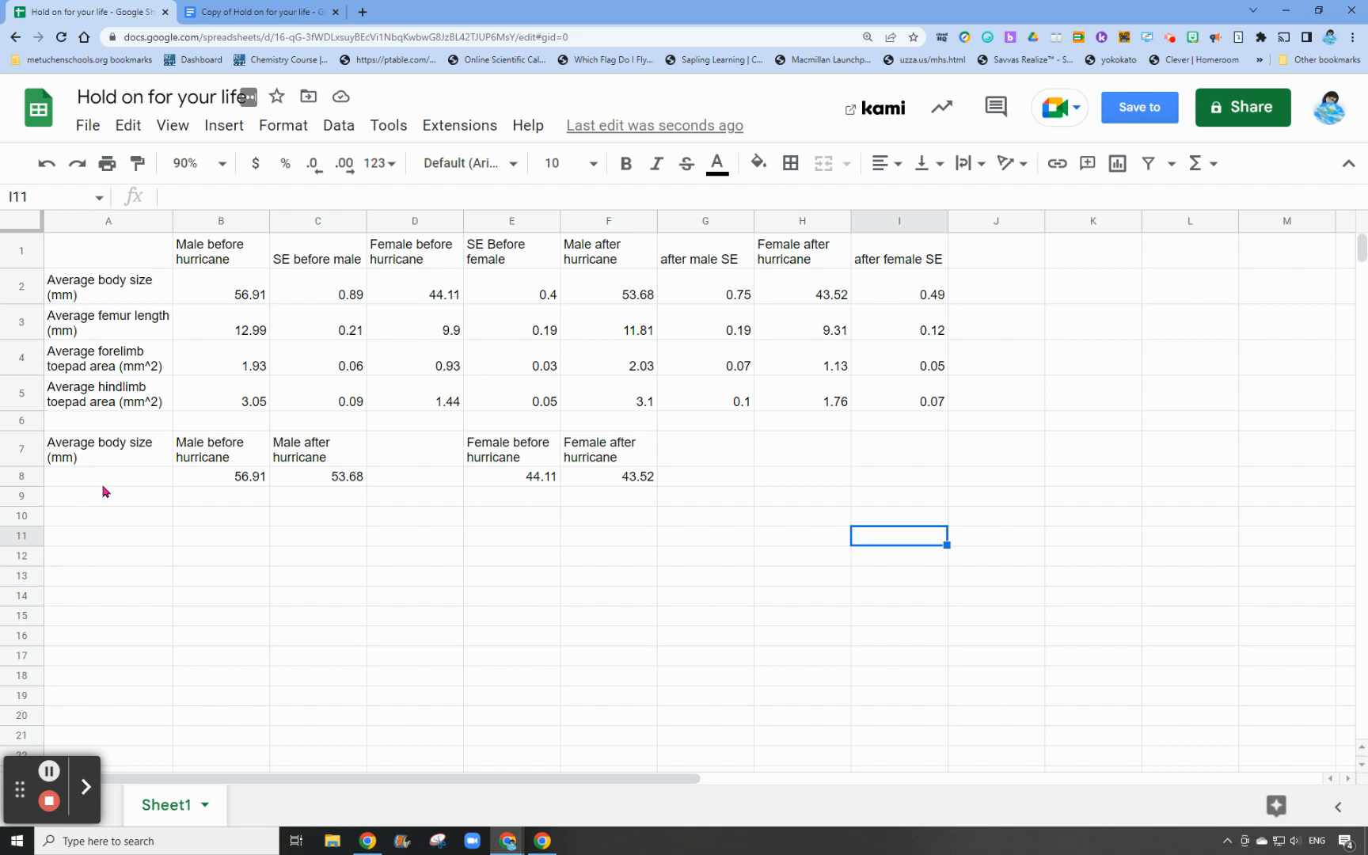
# Enter 0 in D8 as the spacer value between the male and female data
pyautogui.click(427, 476)
pyautogui.write('0')
pyautogui.click(517, 614)
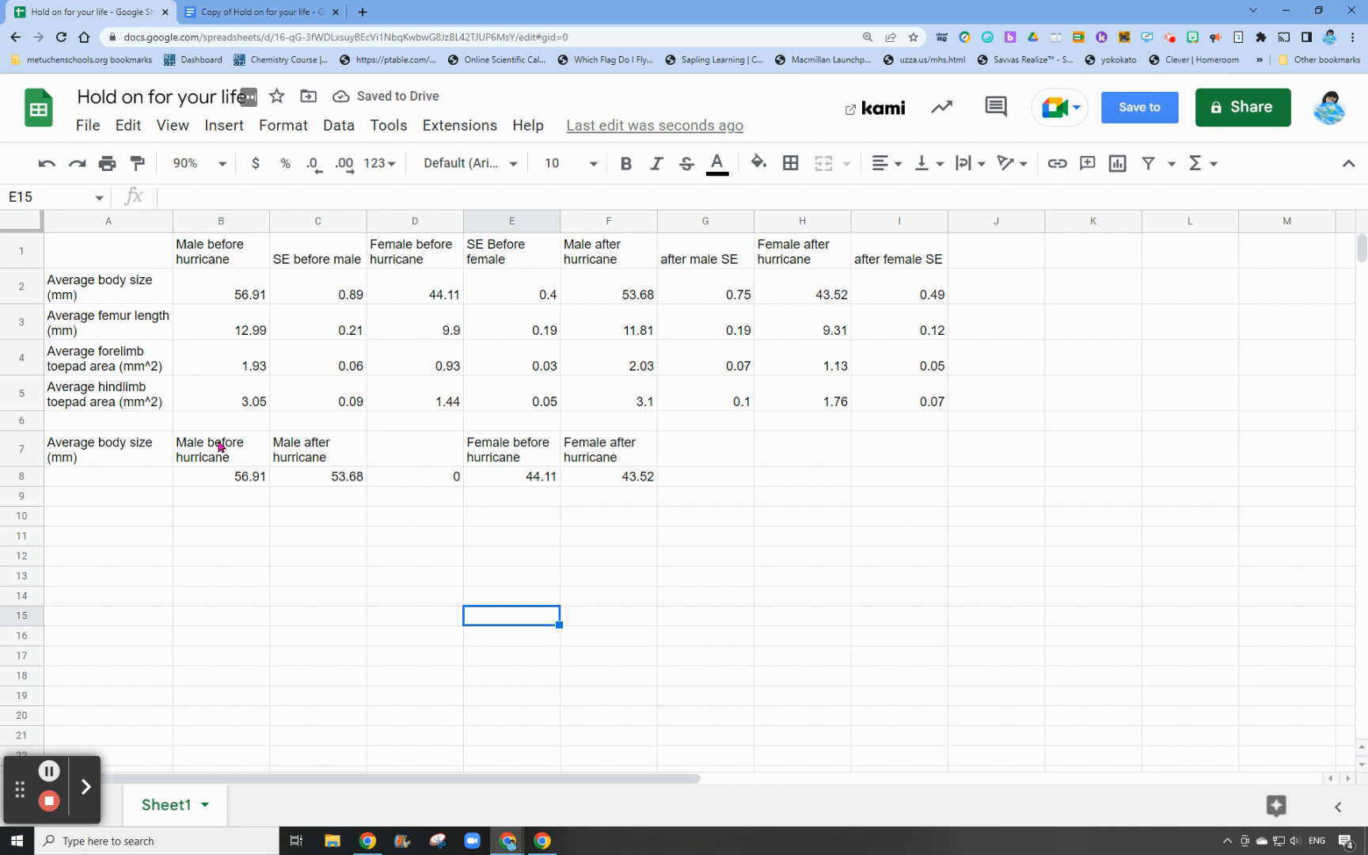
# Try charting the whole range B7:F8 at once, review its setup, and delete that chart
pyautogui.moveTo(220, 447); pyautogui.dragTo(295, 479)
pyautogui.moveTo(442, 478); pyautogui.dragTo(606, 475)
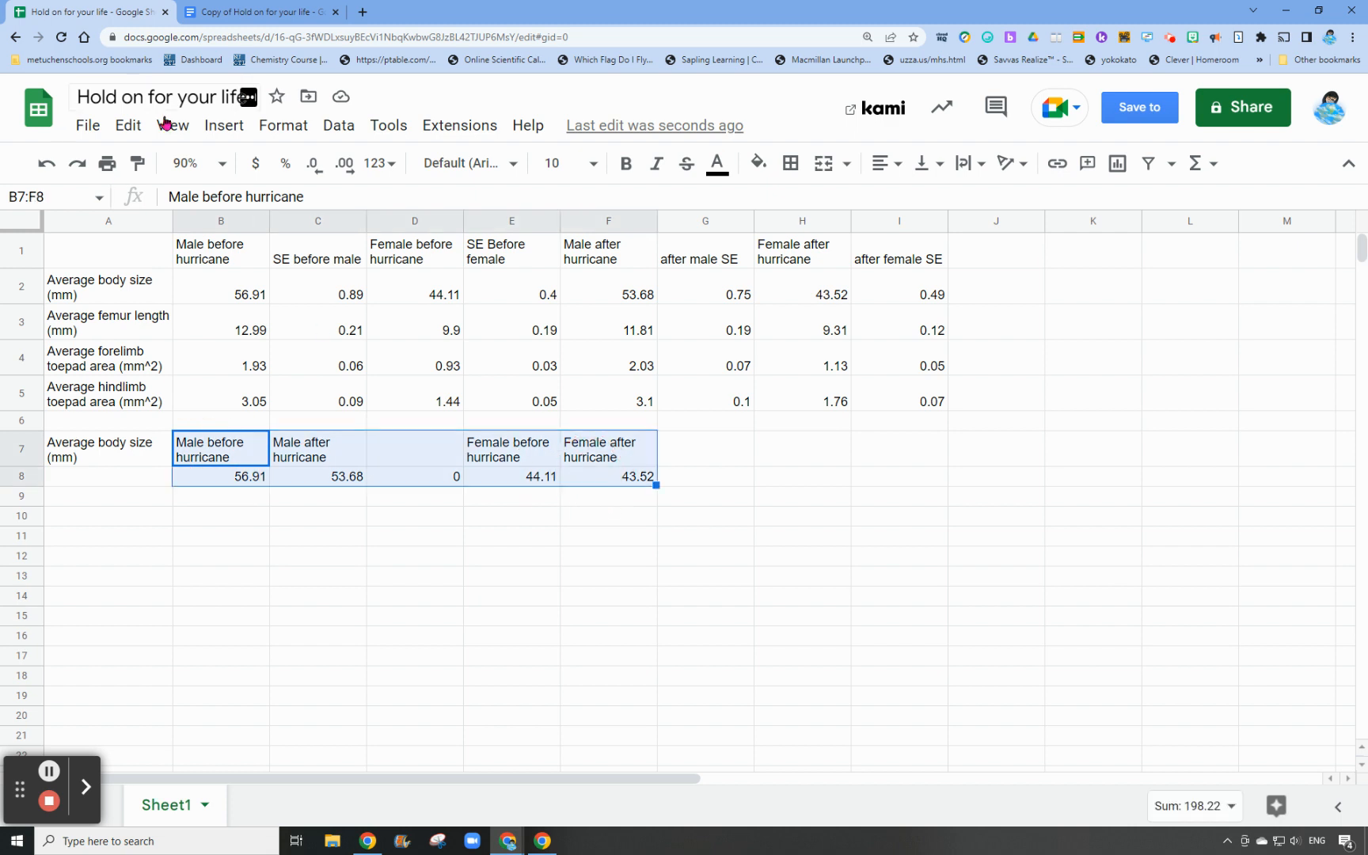
pyautogui.click(223, 127)
pyautogui.click(268, 317)
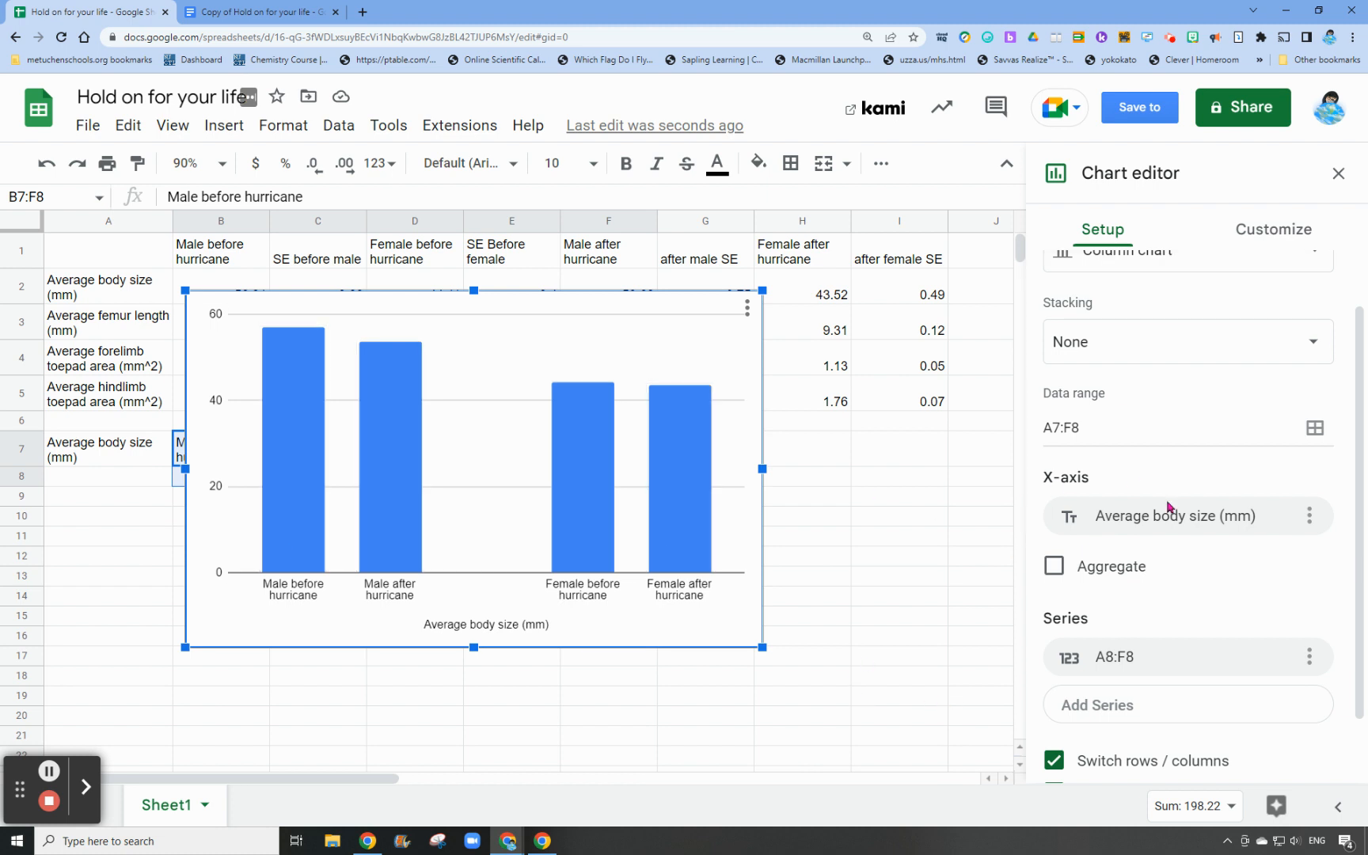
pyautogui.scroll(-1, 1170, 508)
pyautogui.scroll(2, 1147, 552)
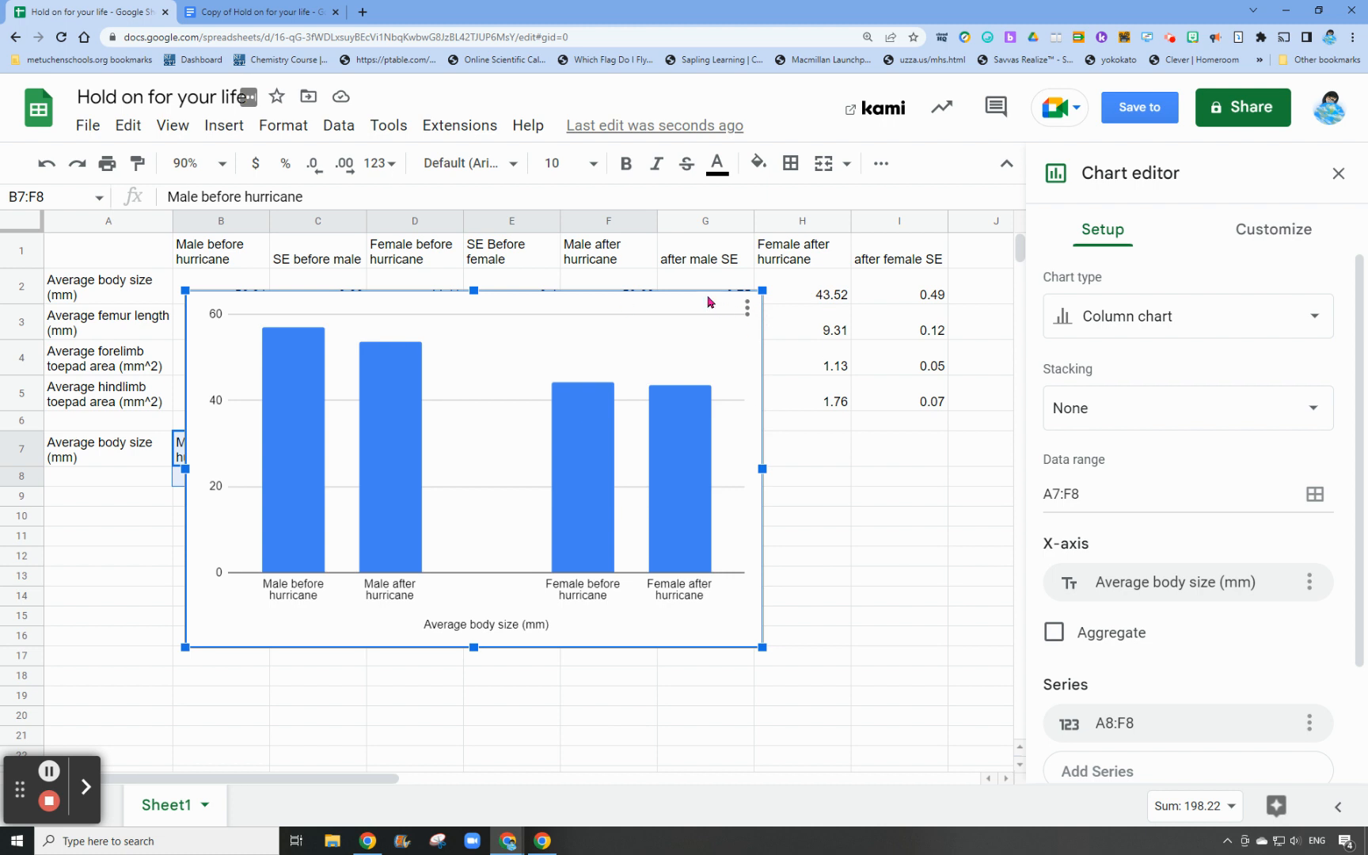
pyautogui.press('Delete')
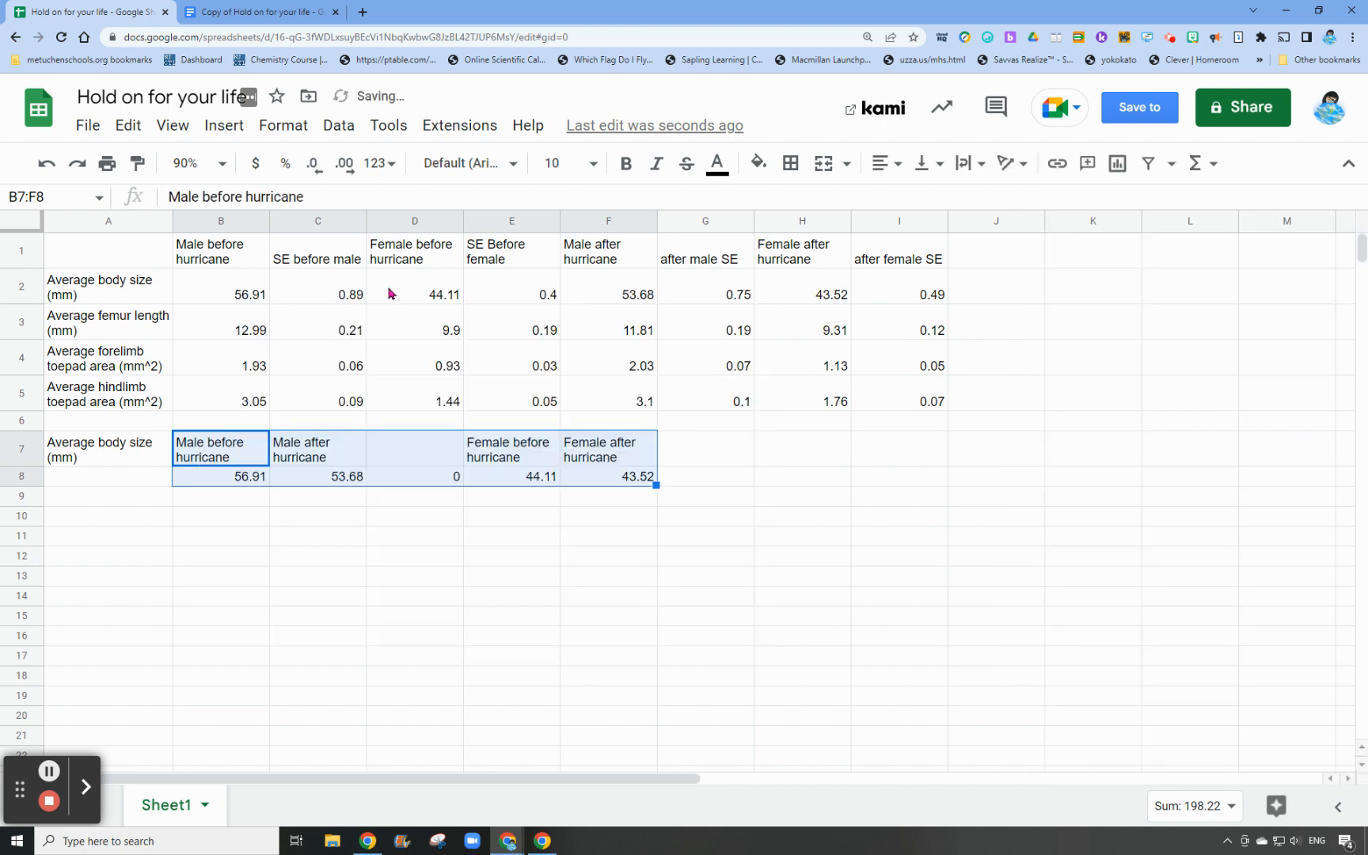
# Insert a column chart from B7:B8 only and place it directly below the body size table
pyautogui.click(617, 558)
pyautogui.click(223, 457)
pyautogui.moveTo(225, 482); pyautogui.dragTo(226, 481)
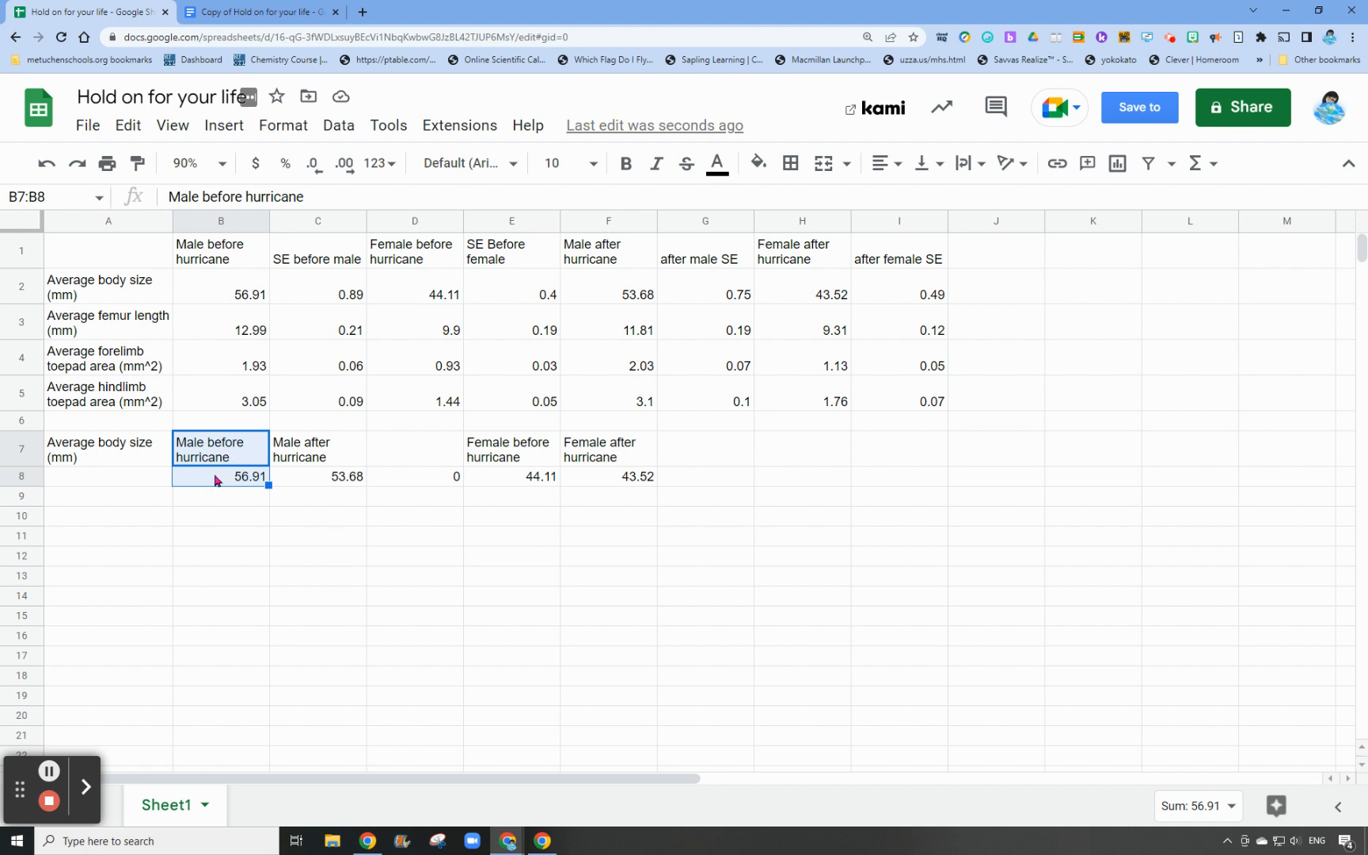
pyautogui.click(220, 125)
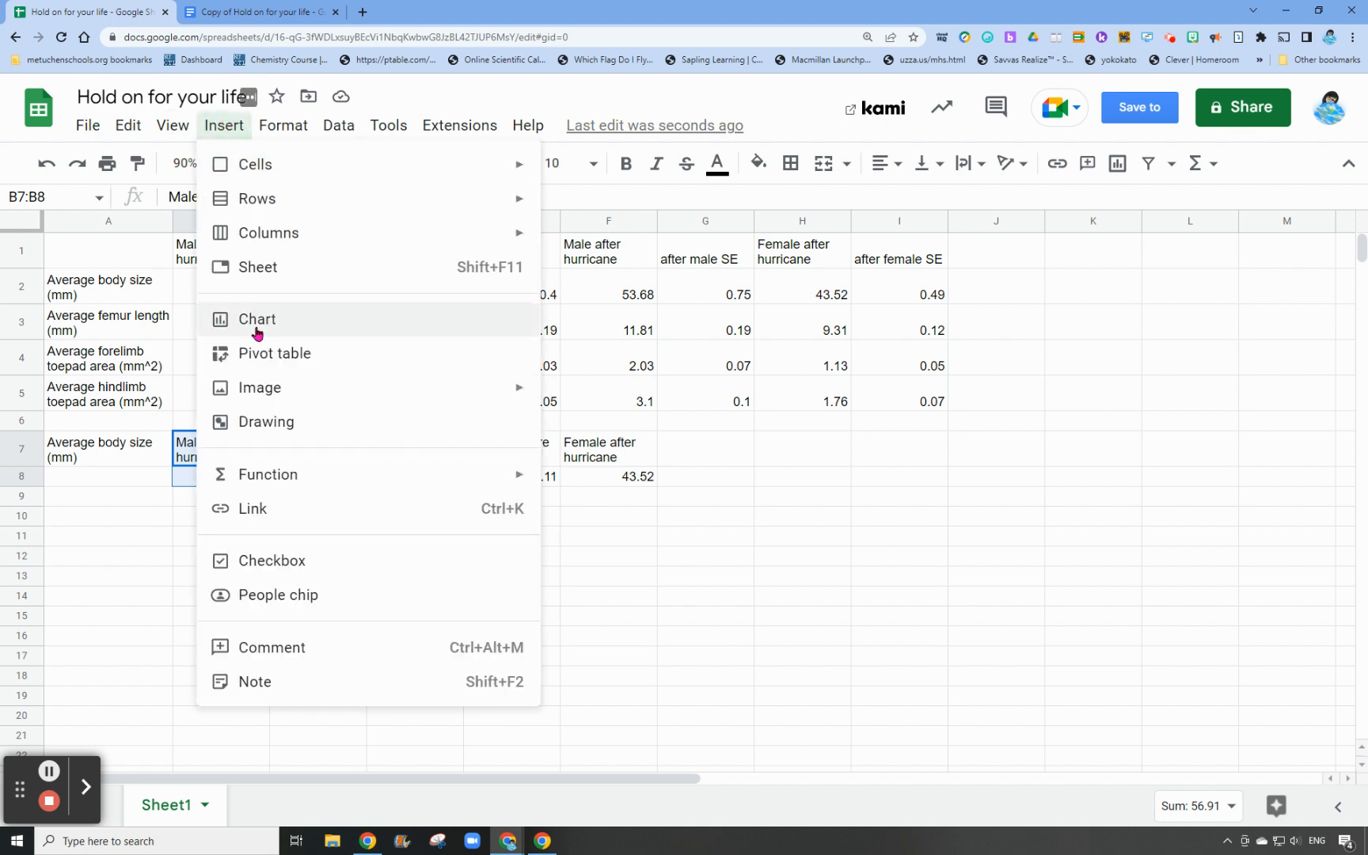
pyautogui.click(348, 331)
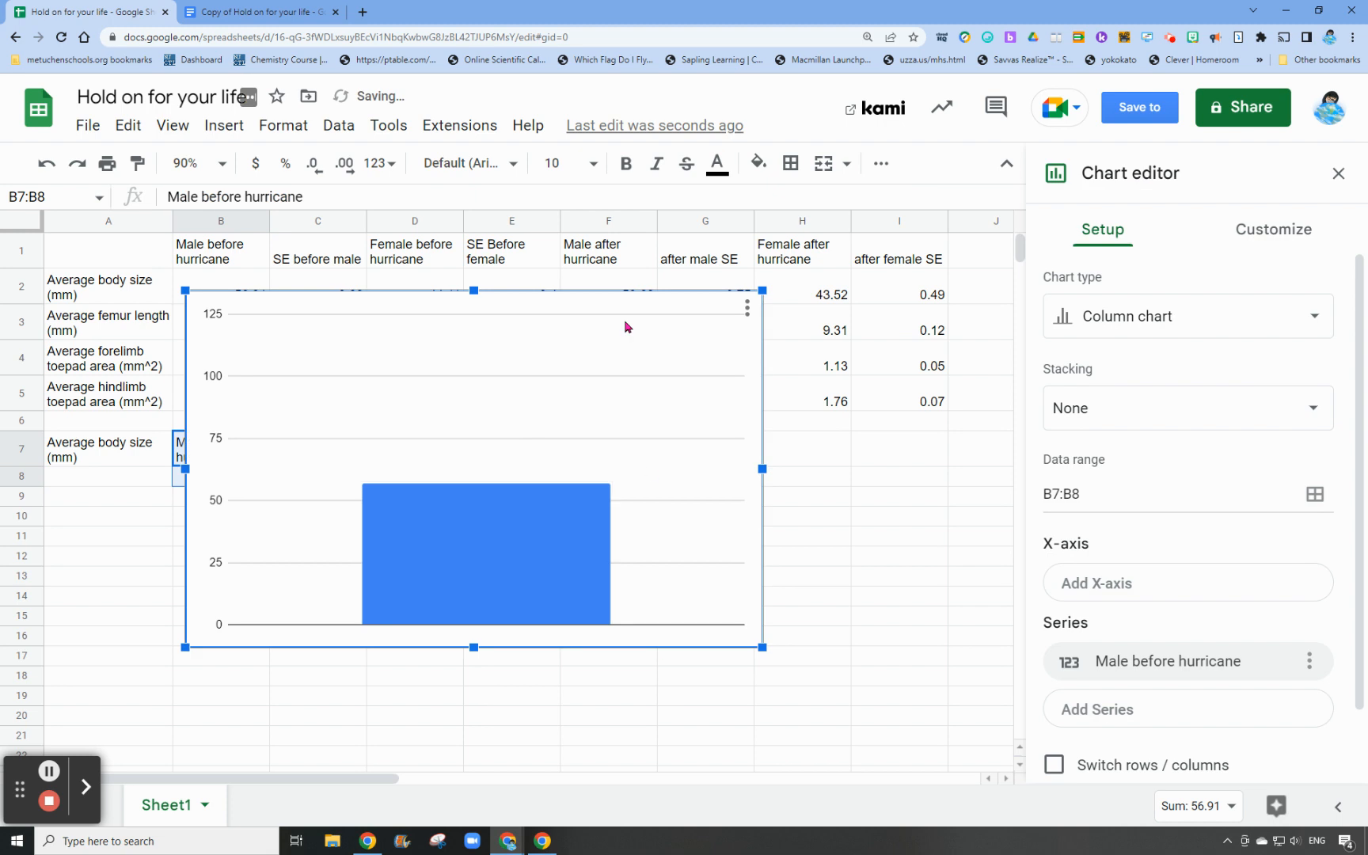
pyautogui.moveTo(604, 311); pyautogui.dragTo(590, 515)
pyautogui.scroll(-2, 602, 475)
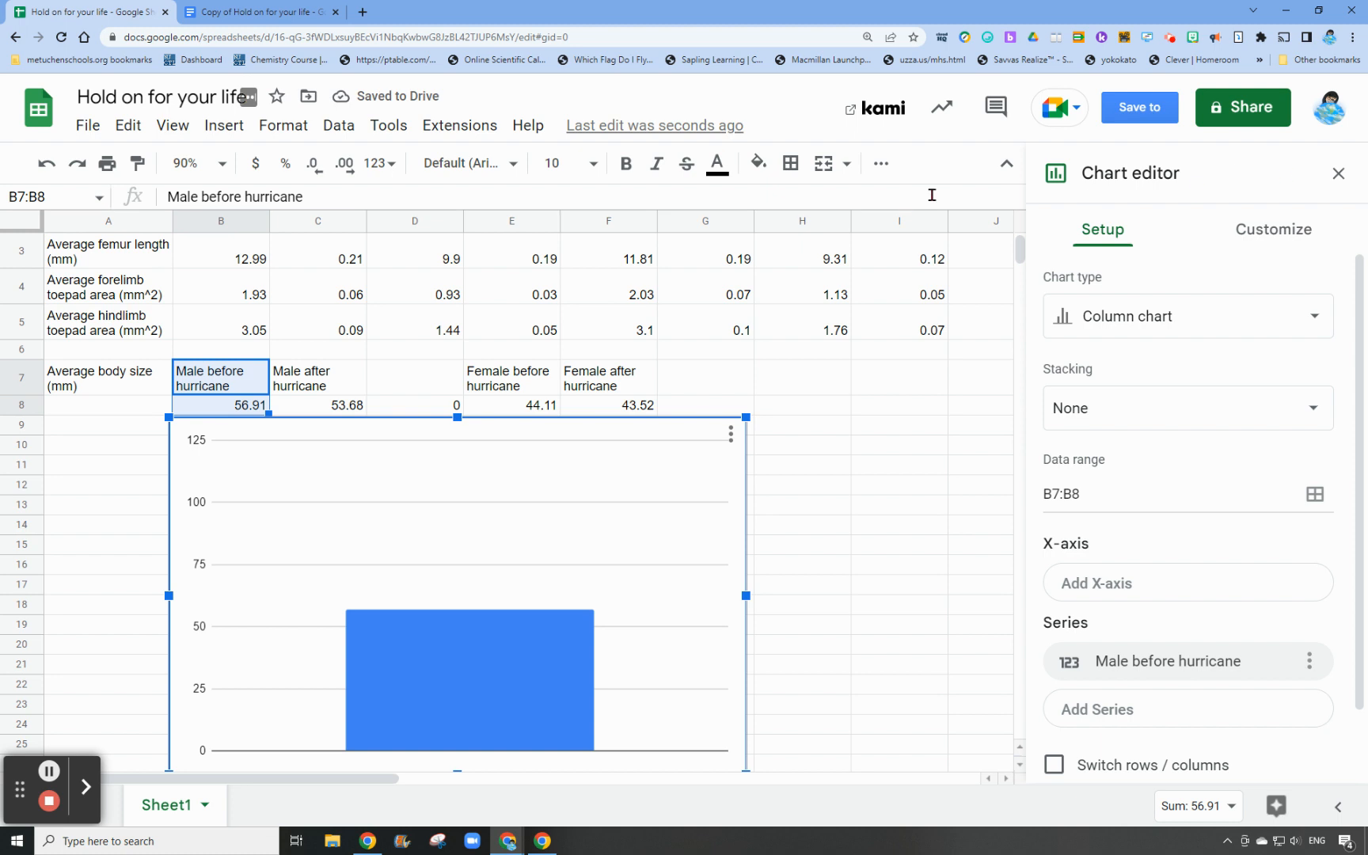
pyautogui.click(1338, 177)
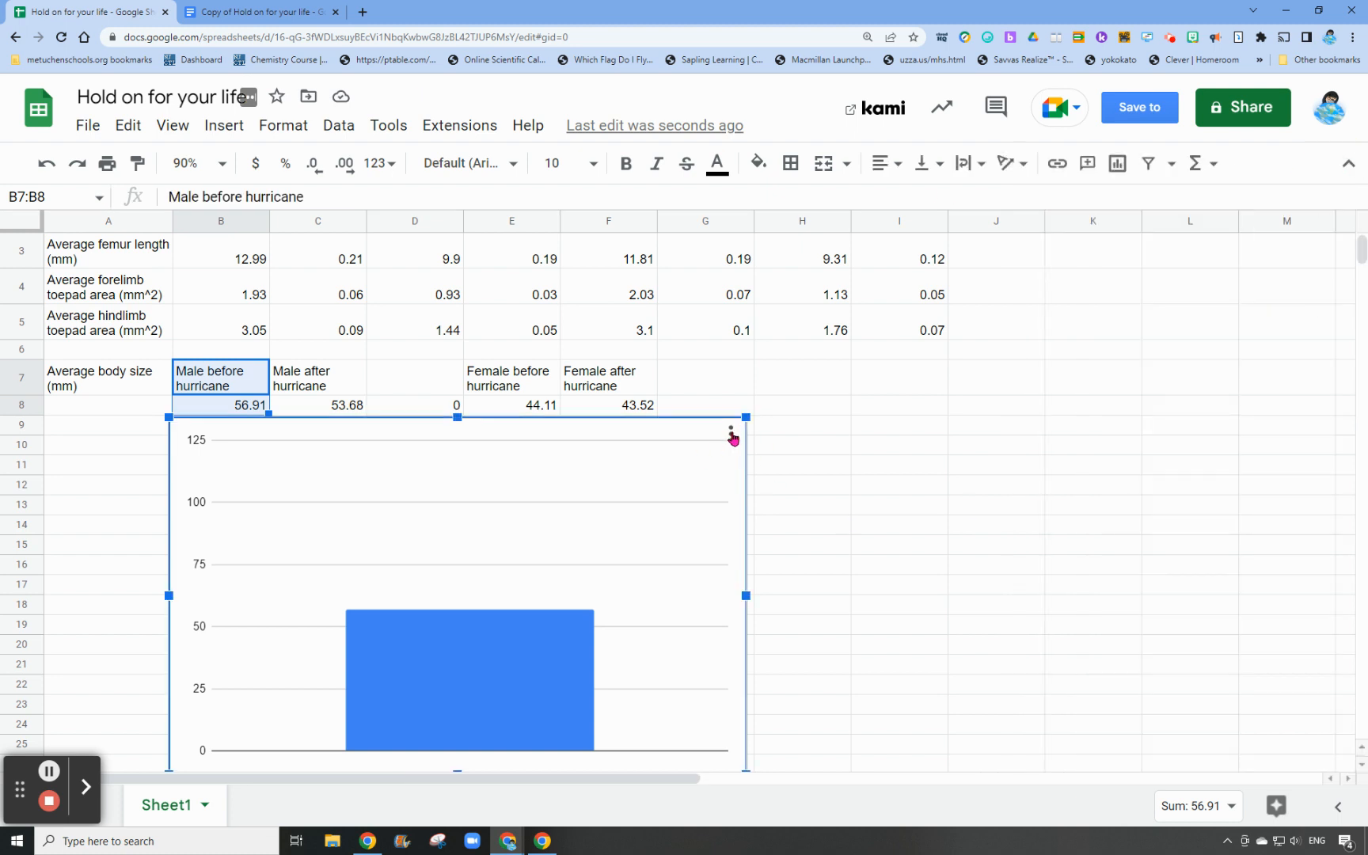
# Add the male after-hurricane data in C7:C8 to the chart as a second series
pyautogui.click(731, 434)
pyautogui.click(774, 468)
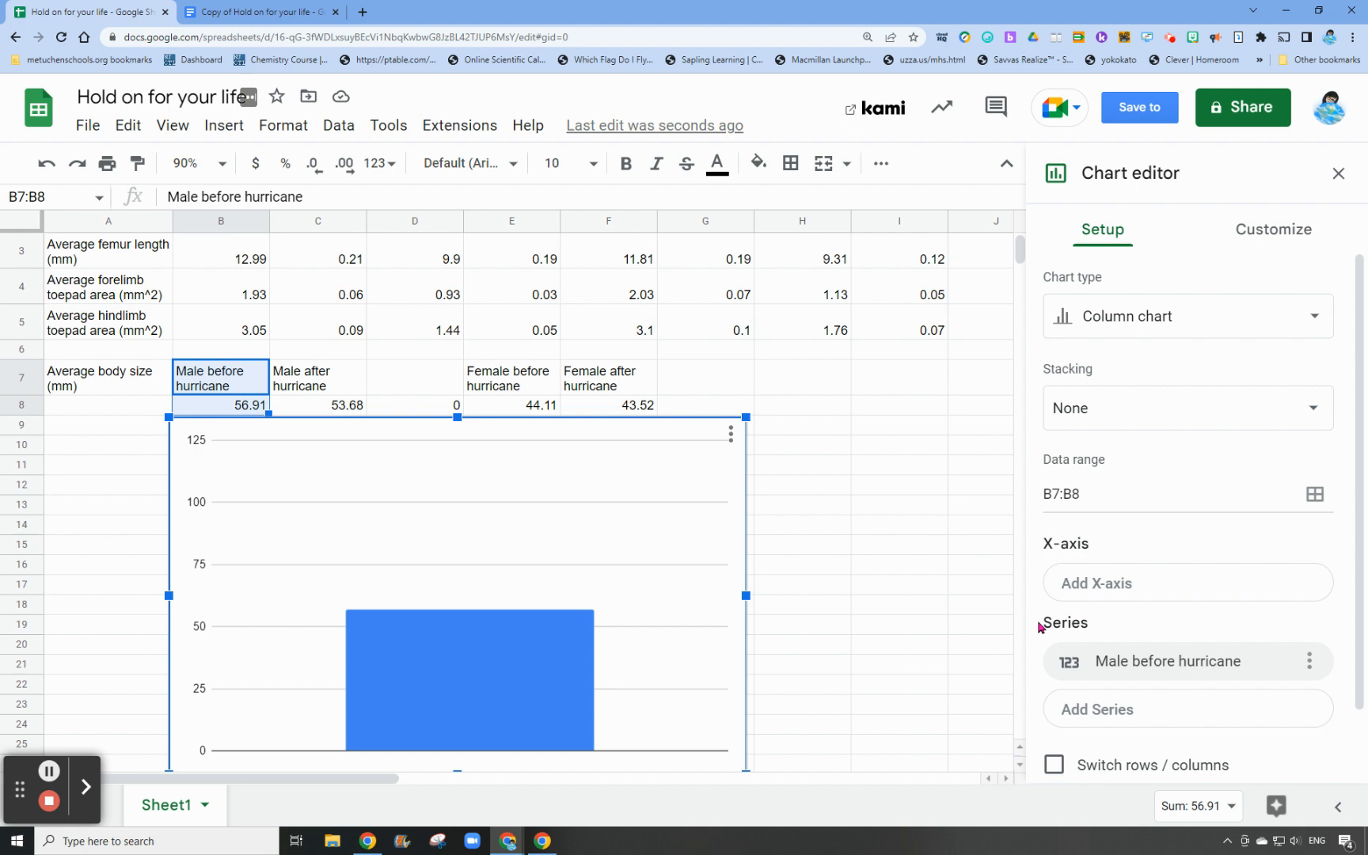
pyautogui.click(1087, 710)
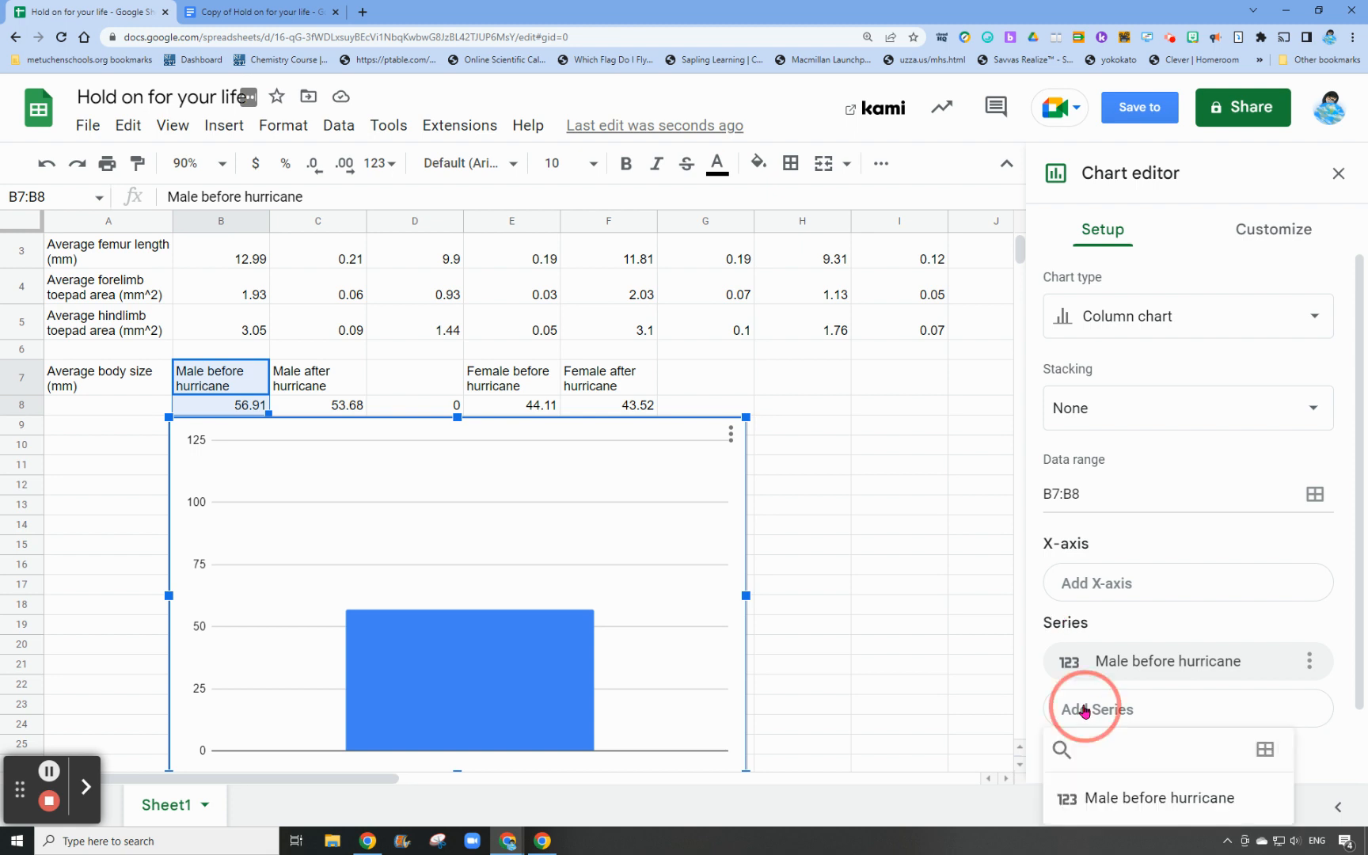
pyautogui.click(1264, 749)
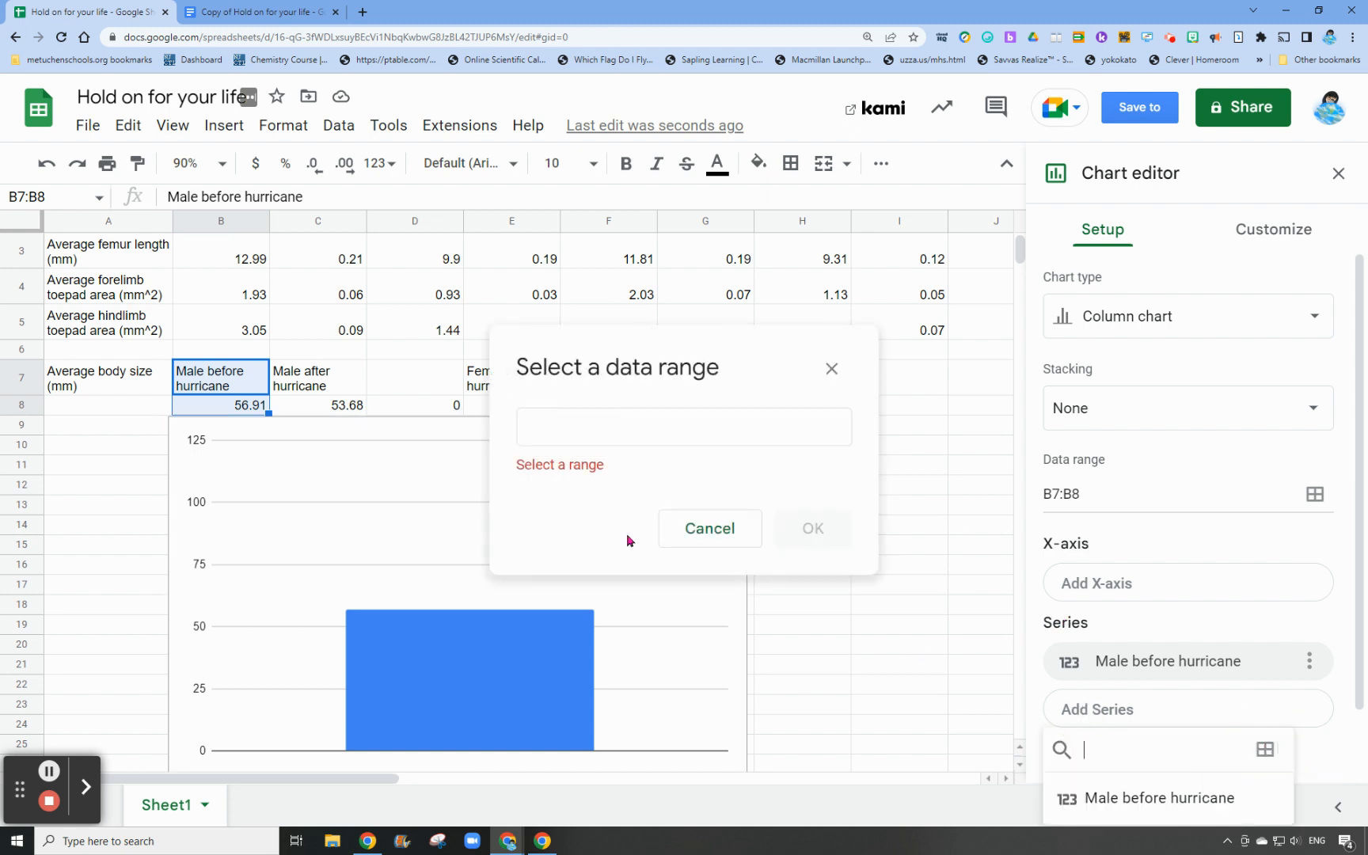
pyautogui.click(326, 388)
pyautogui.moveTo(326, 402); pyautogui.dragTo(325, 403)
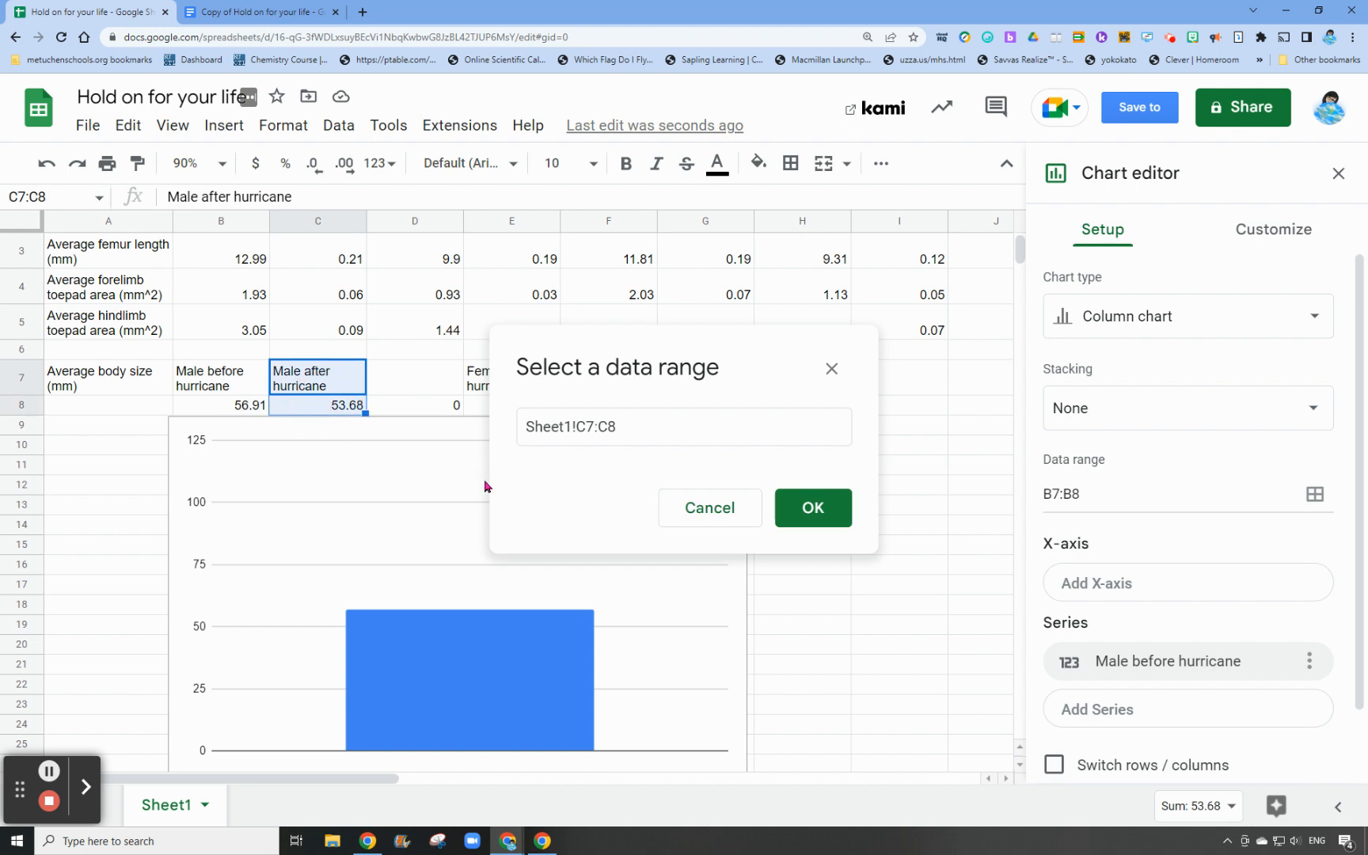
pyautogui.click(811, 510)
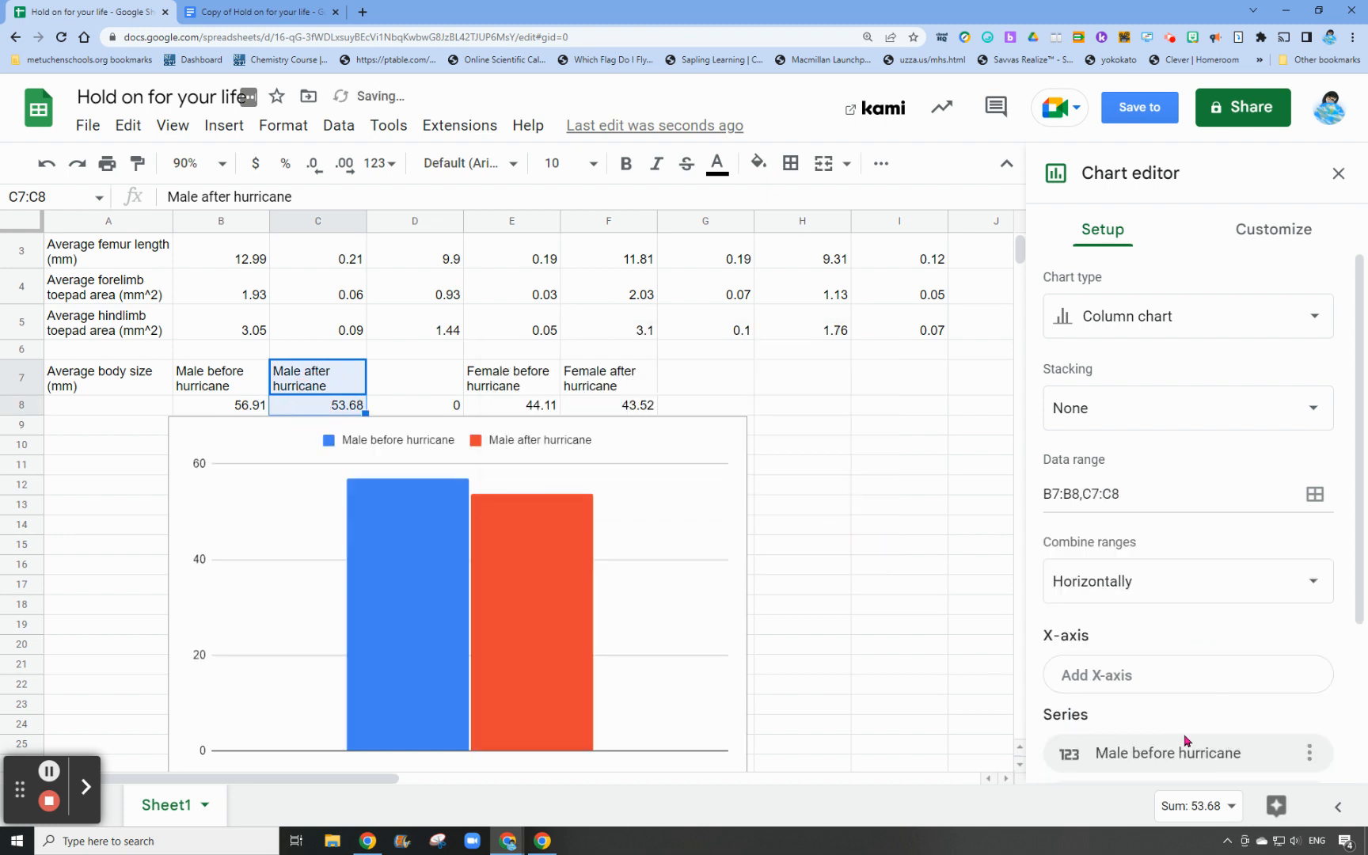
# Add the spacer range D7:D8 to the chart as a third series
pyautogui.scroll(-3, 1185, 740)
pyautogui.click(1084, 630)
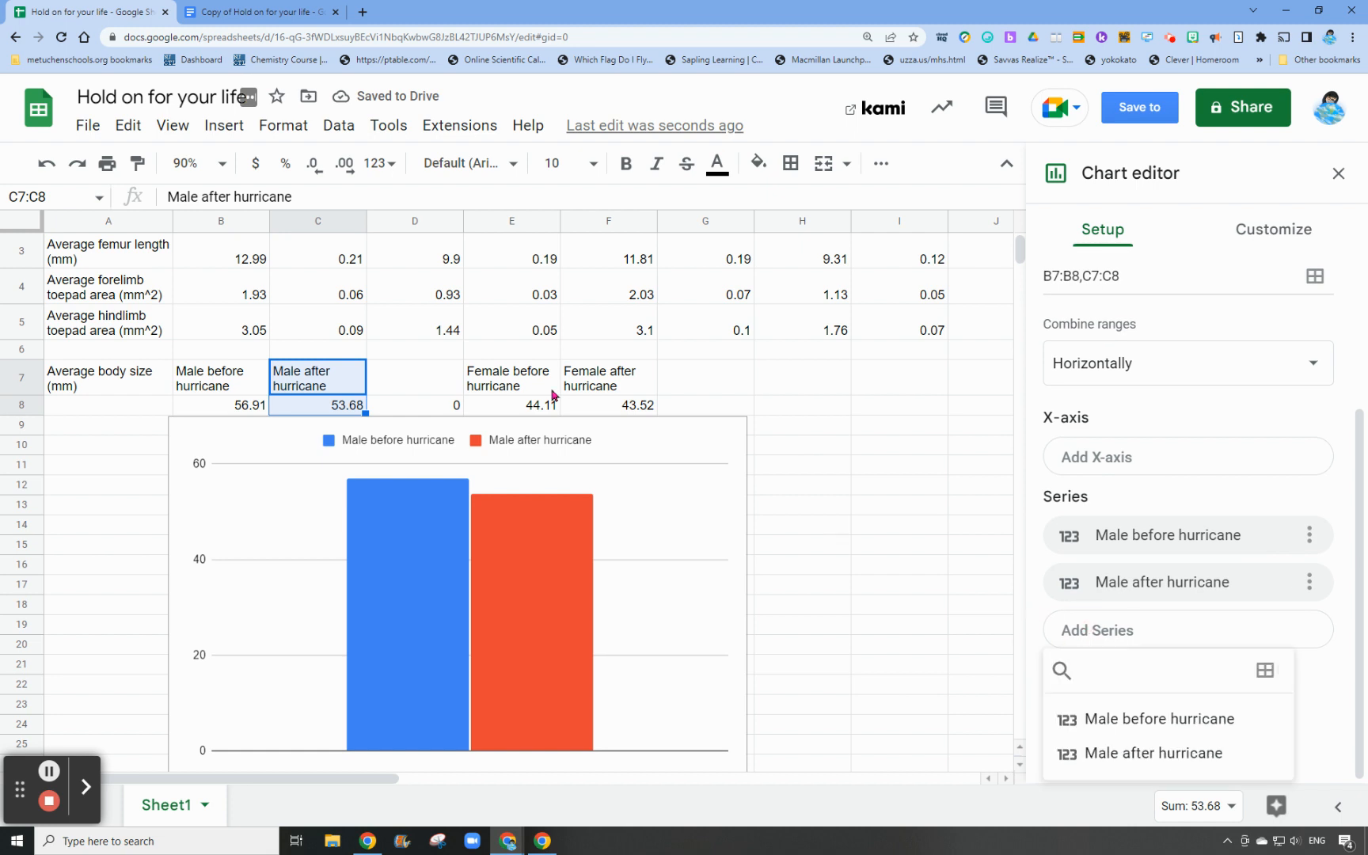
pyautogui.moveTo(448, 384); pyautogui.dragTo(448, 415)
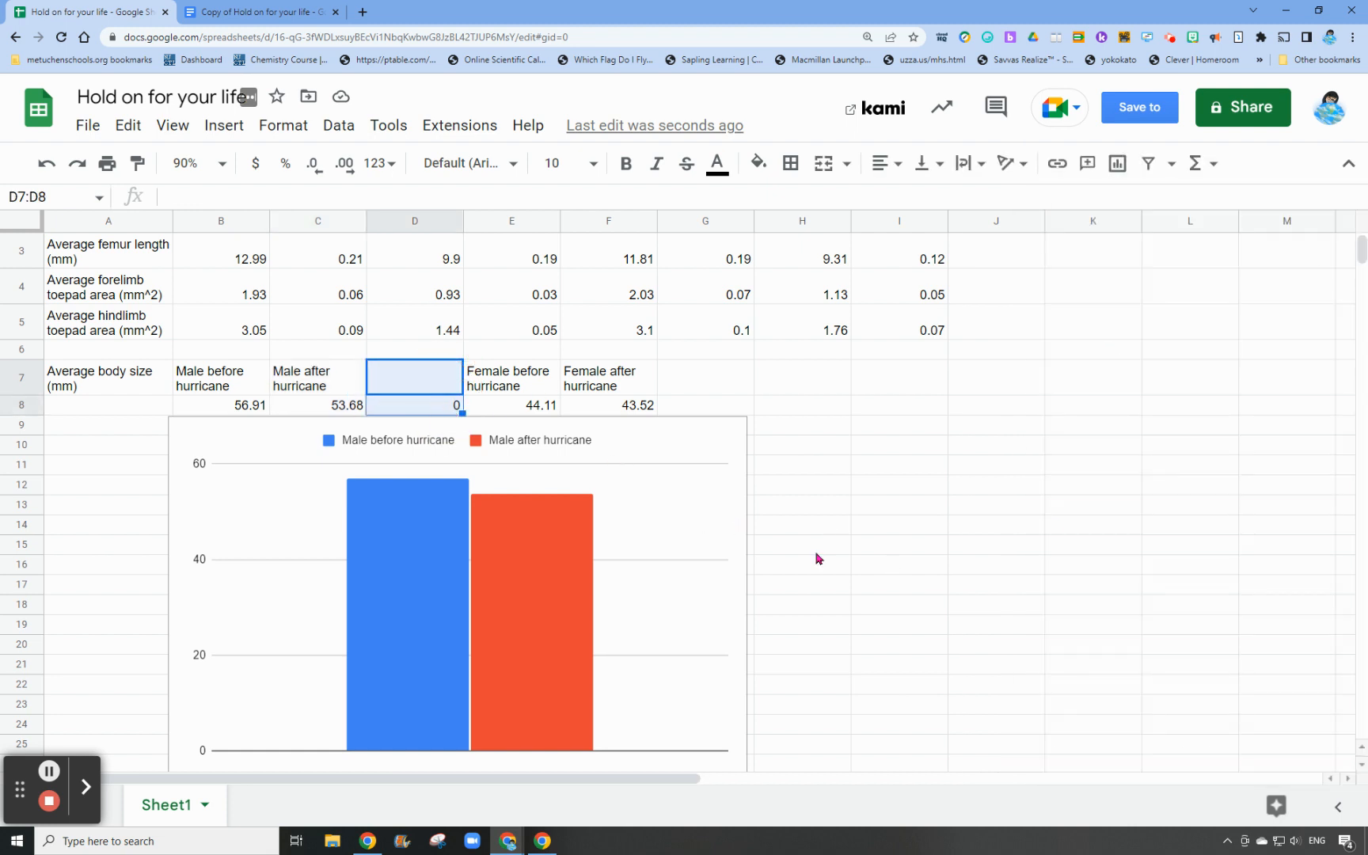
pyautogui.click(721, 439)
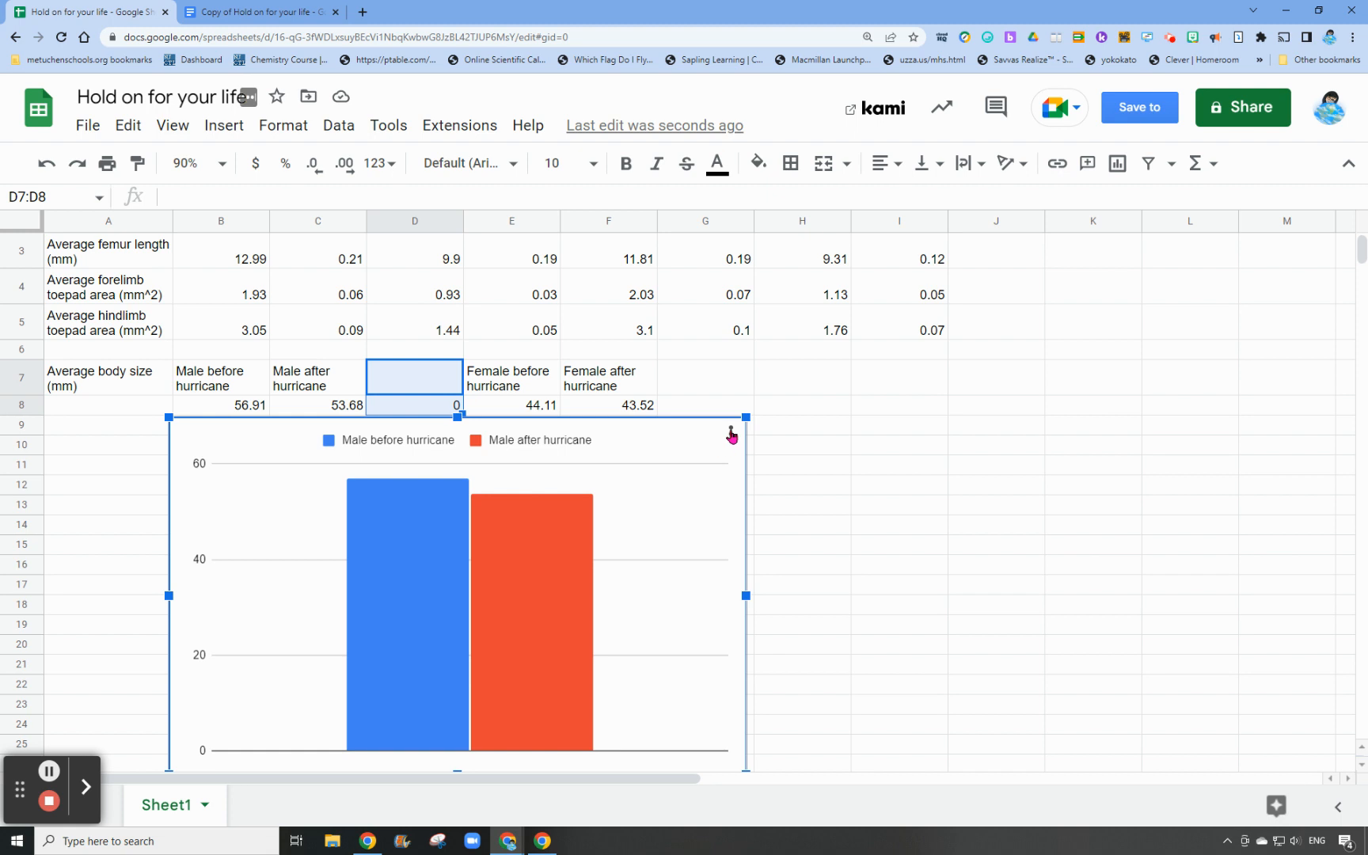
pyautogui.click(731, 433)
pyautogui.click(788, 470)
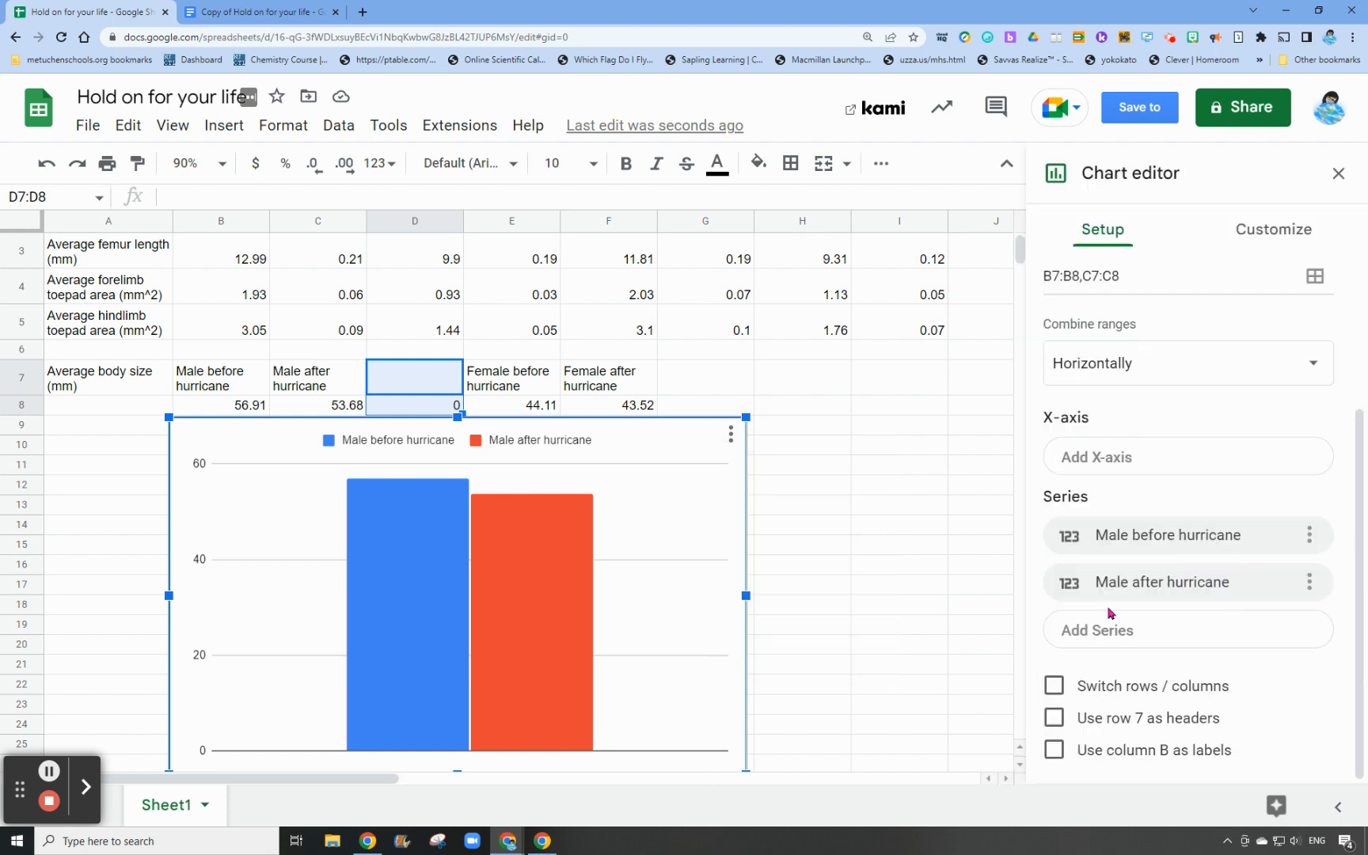
pyautogui.click(1123, 637)
pyautogui.click(1265, 673)
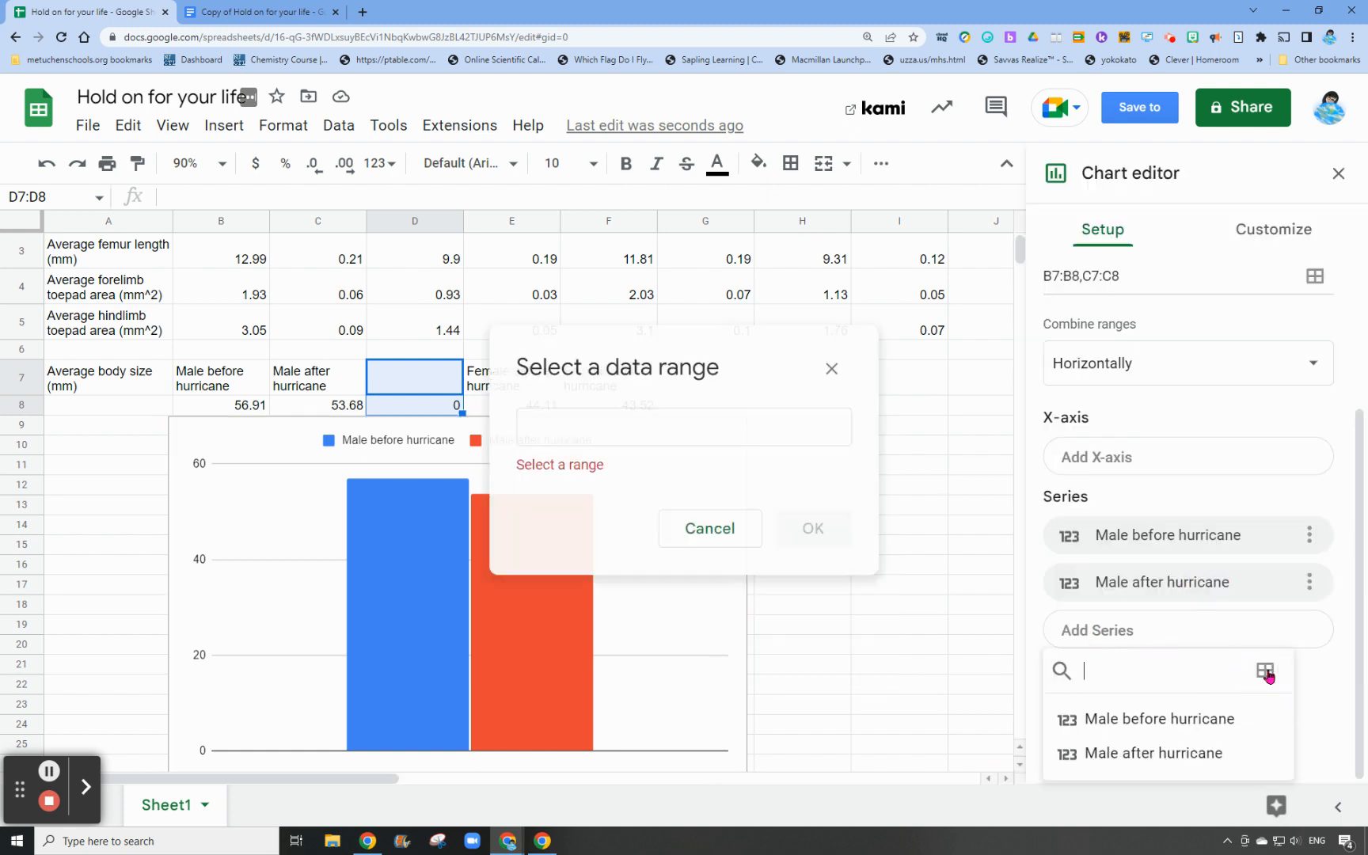
pyautogui.click(428, 393)
pyautogui.keyDown('shift'); pyautogui.click(428, 407); pyautogui.keyUp('shift')
pyautogui.click(813, 526)
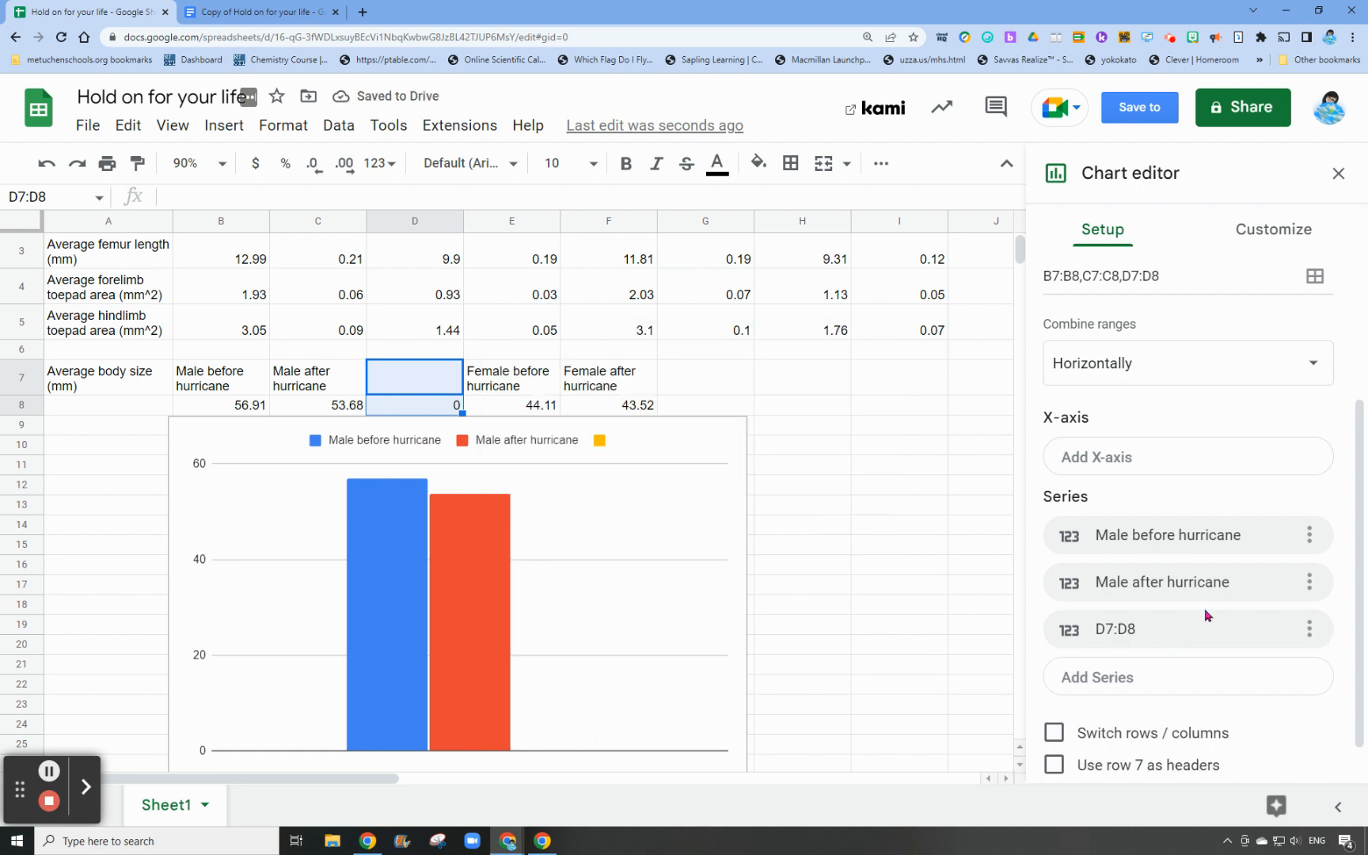
# Add the female before-hurricane data in E7:E8 to the chart as a fourth series
pyautogui.click(1216, 671)
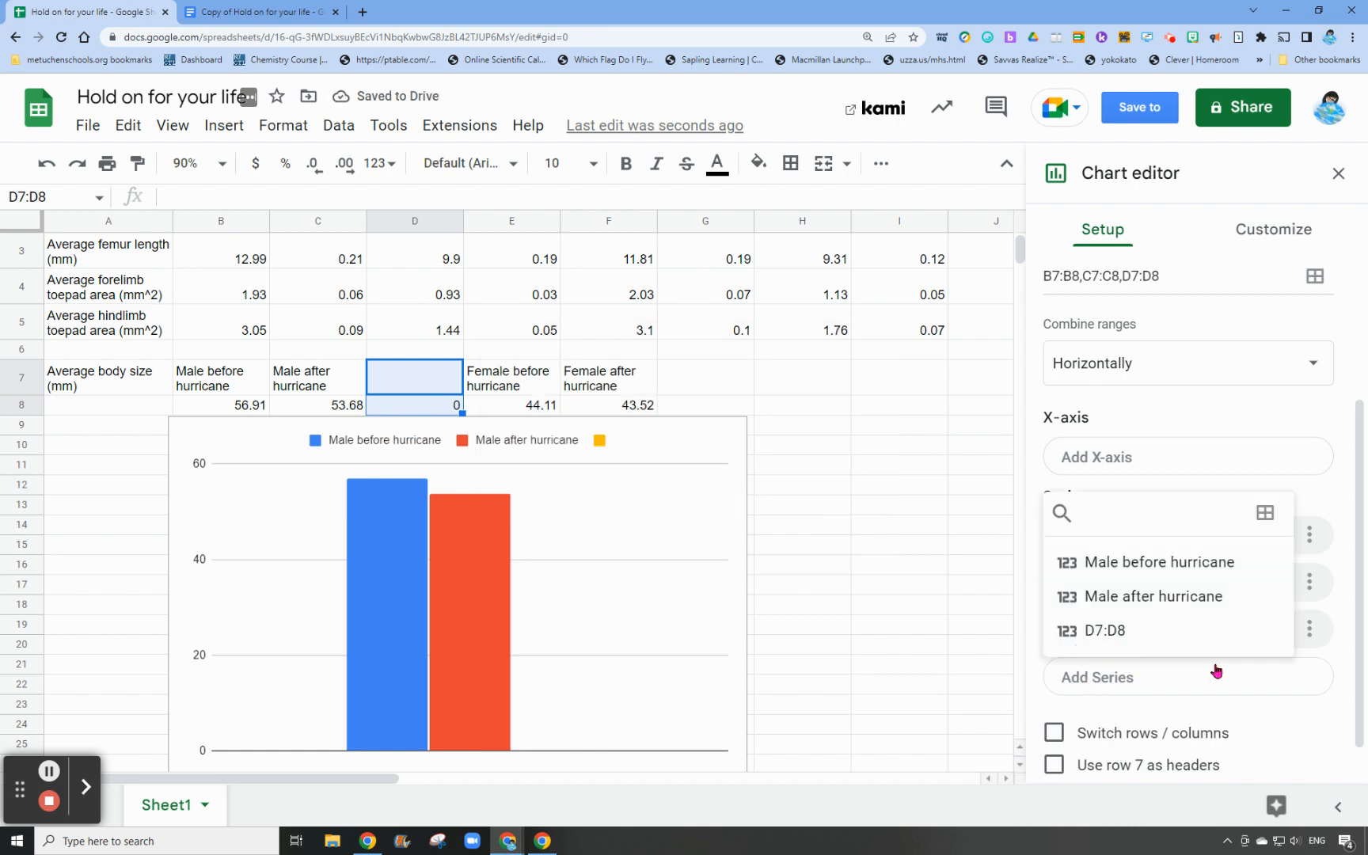
pyautogui.click(1264, 512)
pyautogui.scroll(-1, 510, 353)
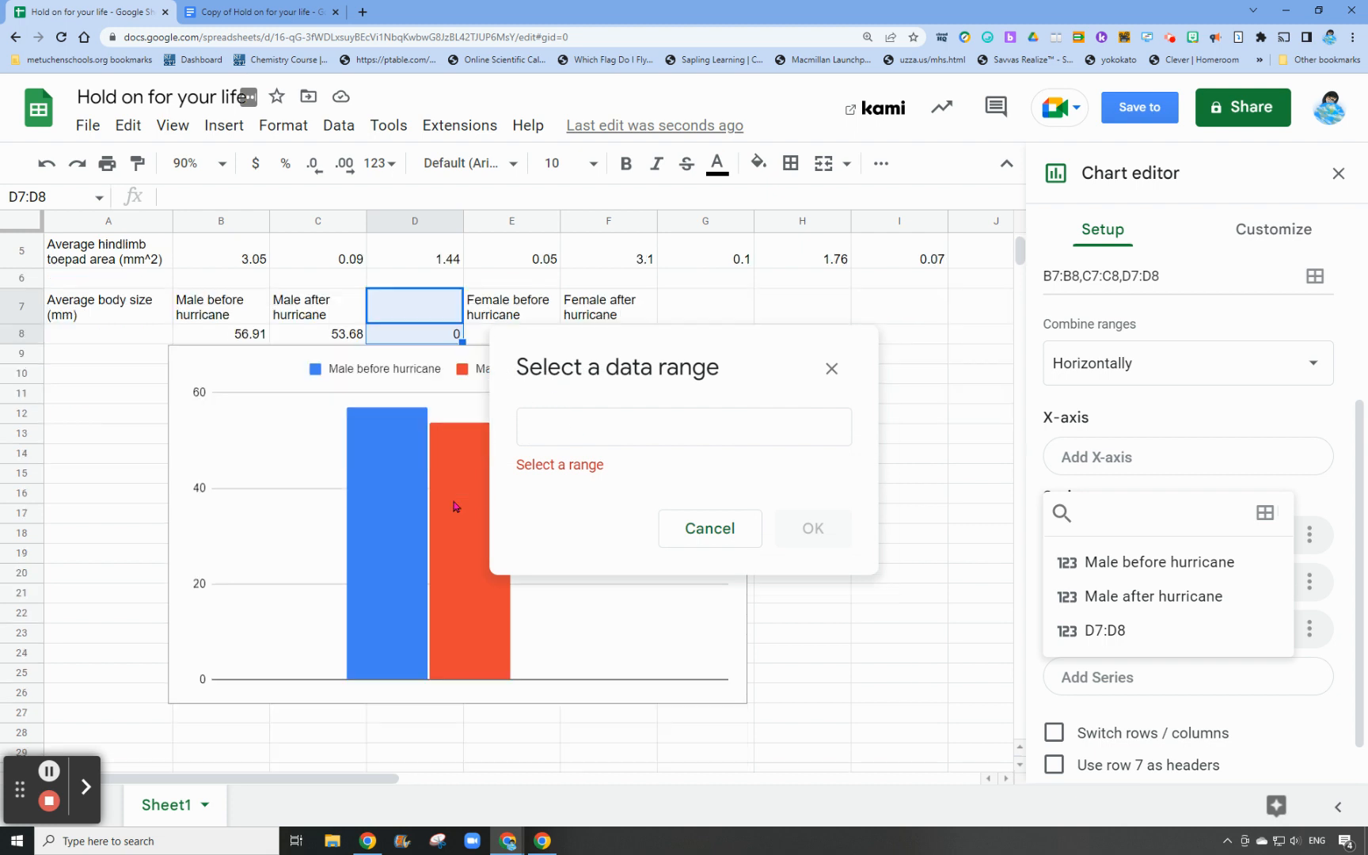
pyautogui.moveTo(480, 313); pyautogui.dragTo(479, 332)
pyautogui.click(815, 505)
# Add the female after-hurricane data in F7:F8 to the chart as the last series
pyautogui.click(1091, 730)
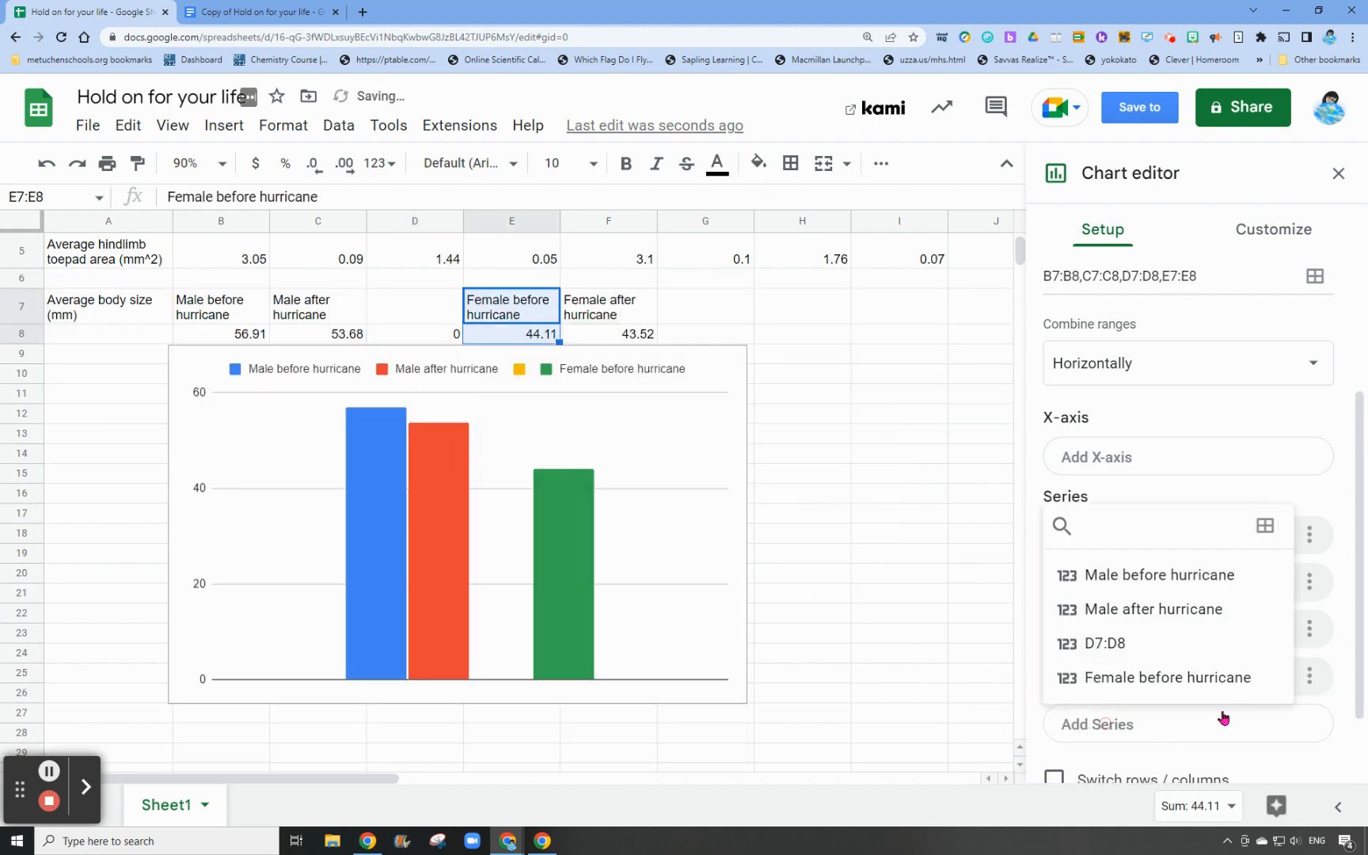
pyautogui.click(1265, 526)
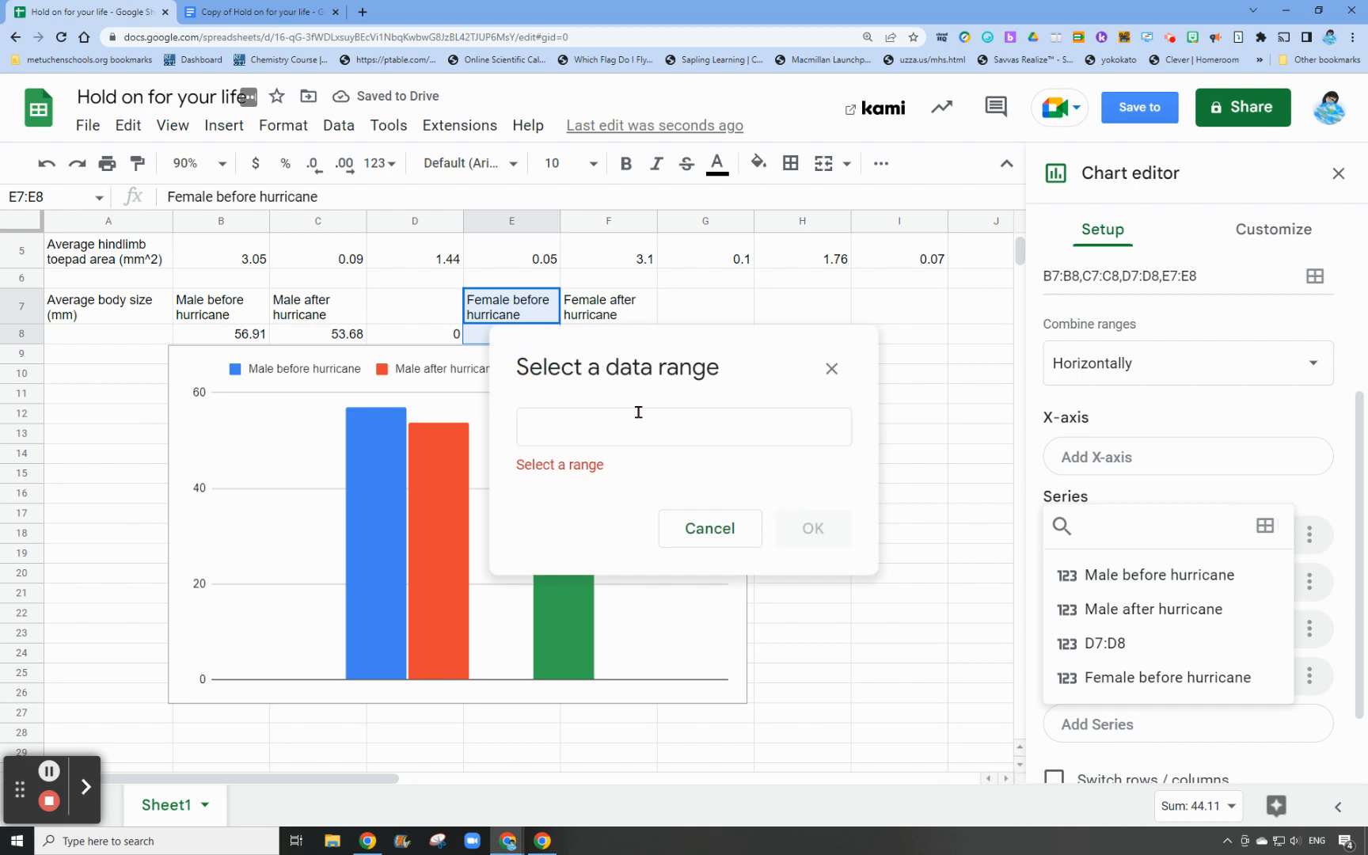
pyautogui.scroll(-1, 537, 304)
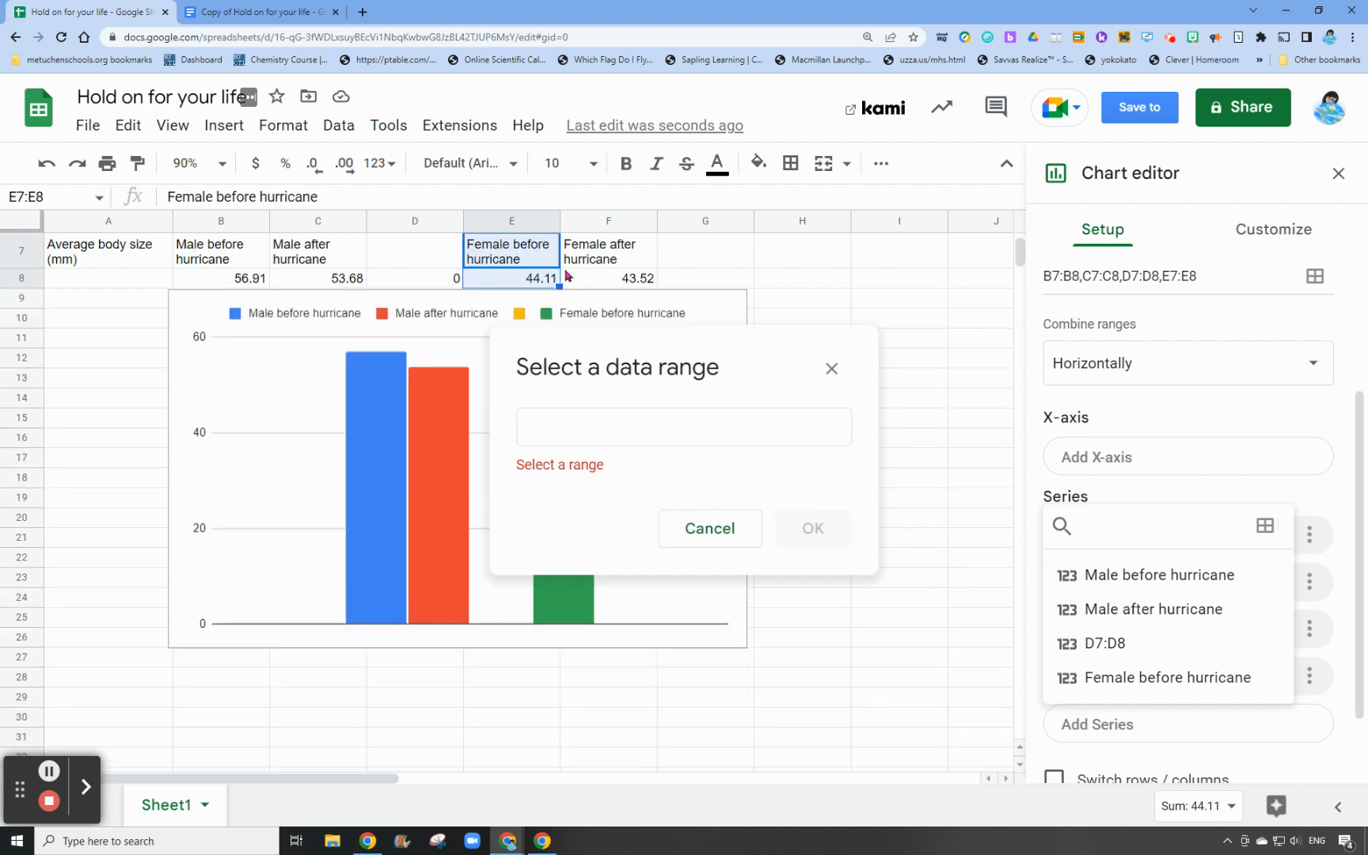
pyautogui.click(581, 264)
pyautogui.keyDown('shift'); pyautogui.click(590, 279); pyautogui.keyUp('shift')
pyautogui.click(813, 507)
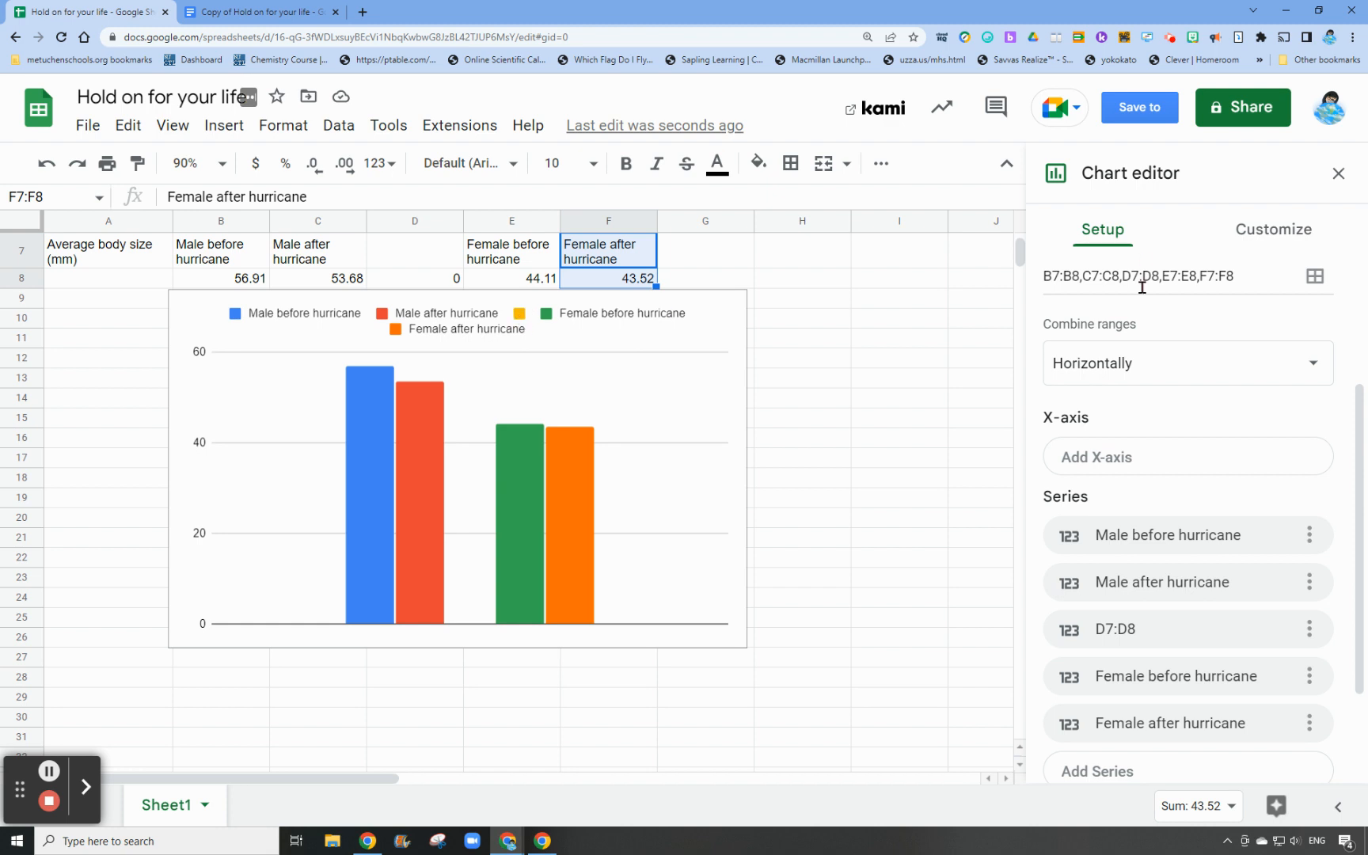
pyautogui.scroll(1, 1227, 356)
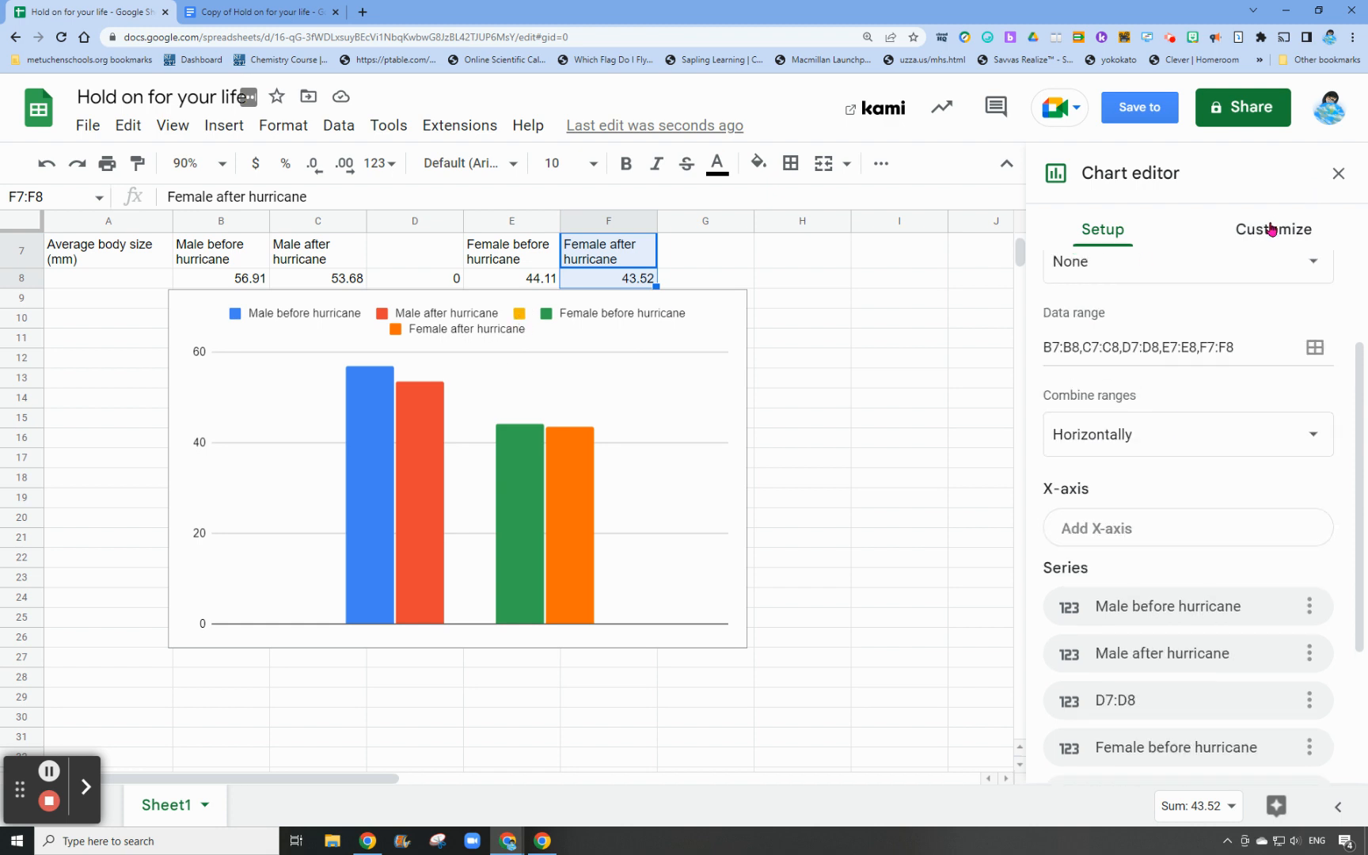
# Set the fill color of the chart's spacer series, Column 3, to white
pyautogui.click(1272, 231)
pyautogui.click(1101, 427)
pyautogui.click(1131, 491)
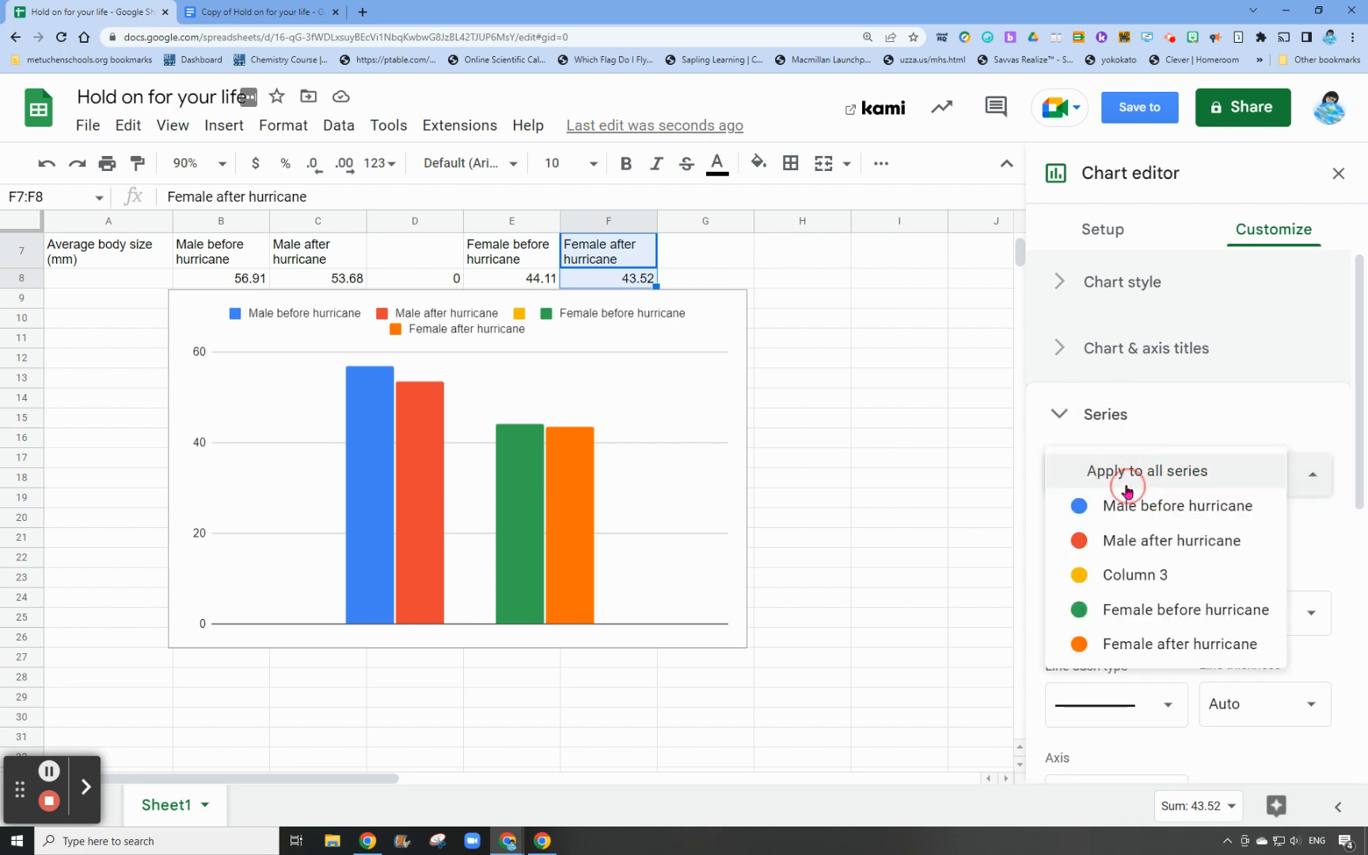
pyautogui.click(1112, 574)
pyautogui.click(1174, 625)
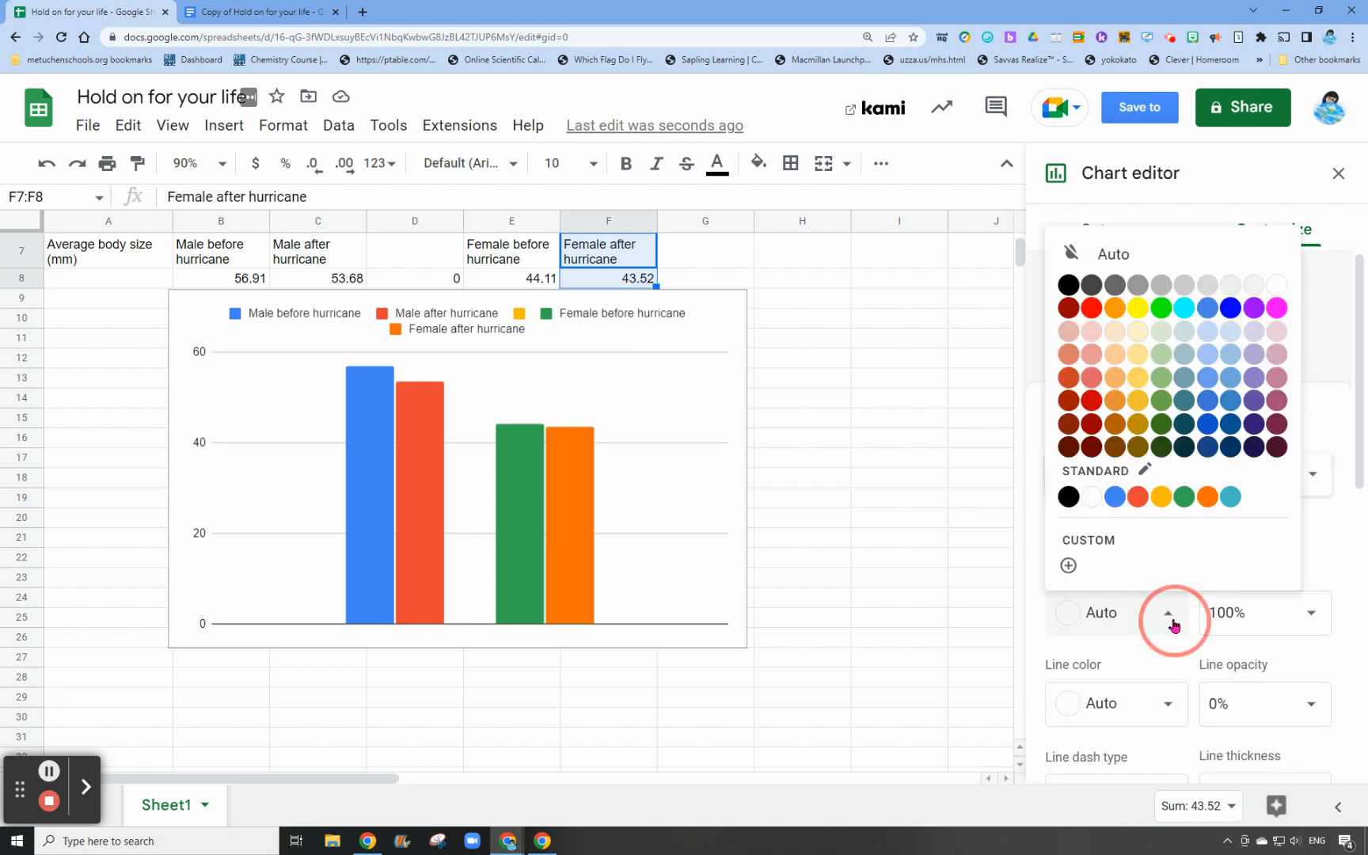
pyautogui.click(1090, 493)
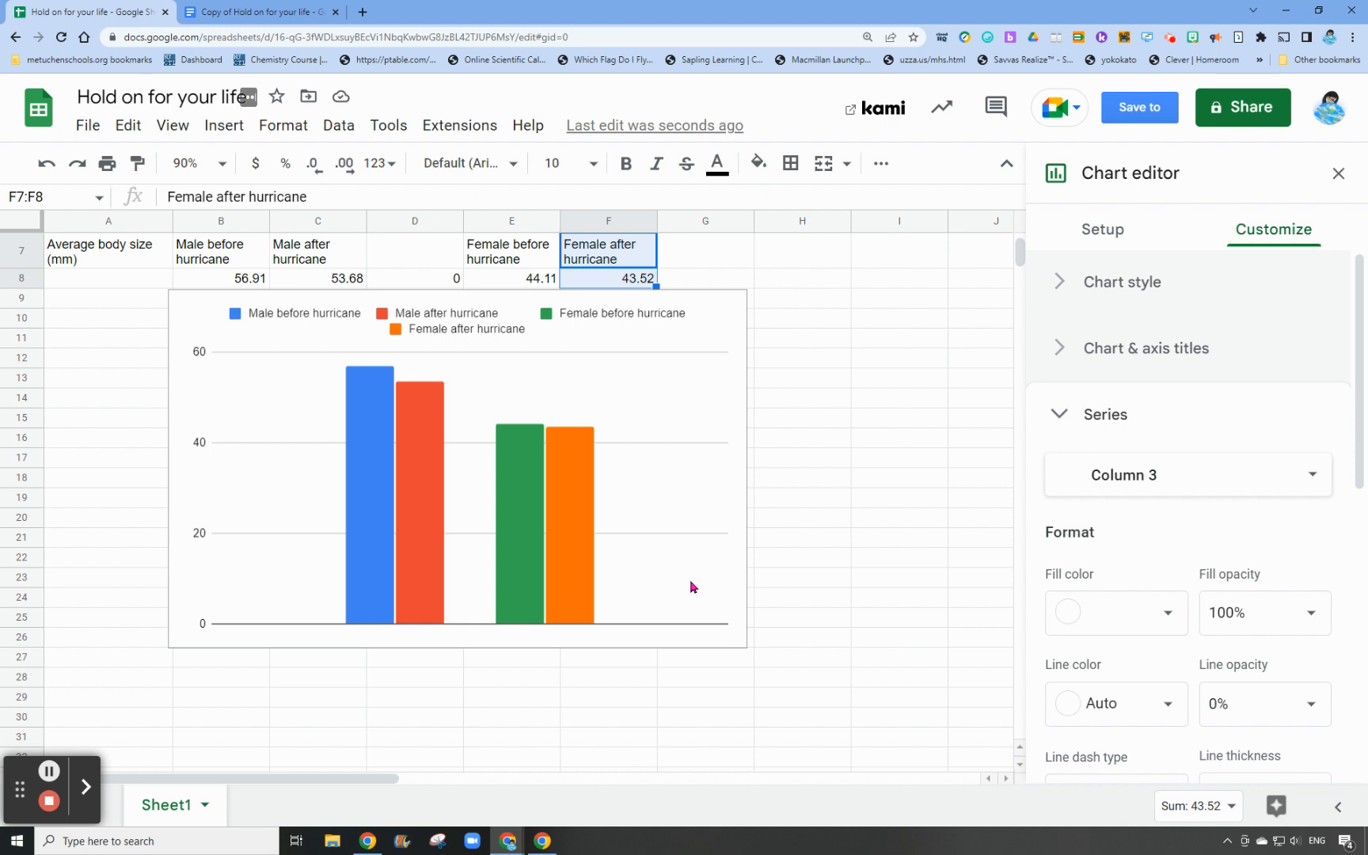
# Set the fill color of the Male after hurricane series to light cornflower blue 3
pyautogui.click(1117, 475)
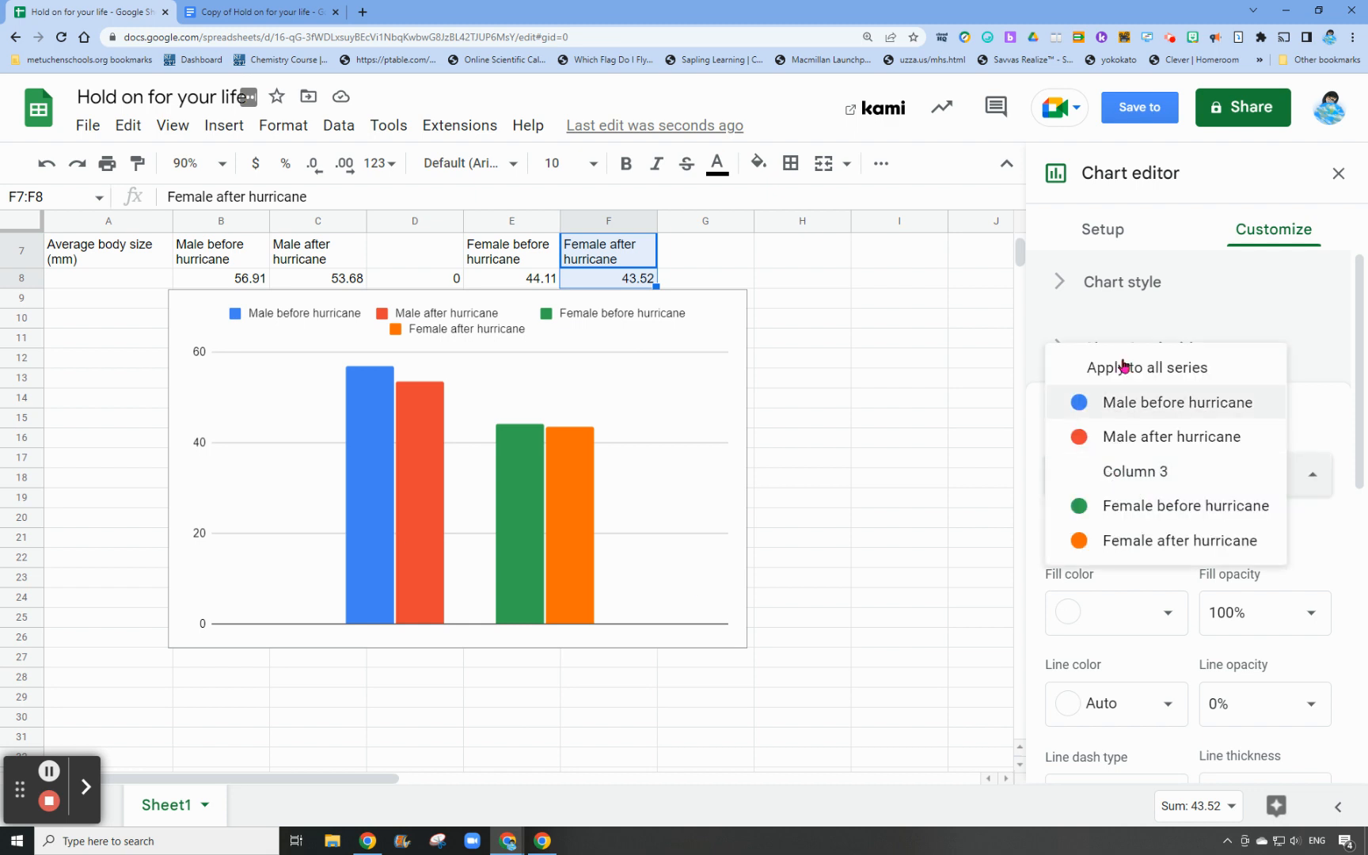
pyautogui.click(1138, 403)
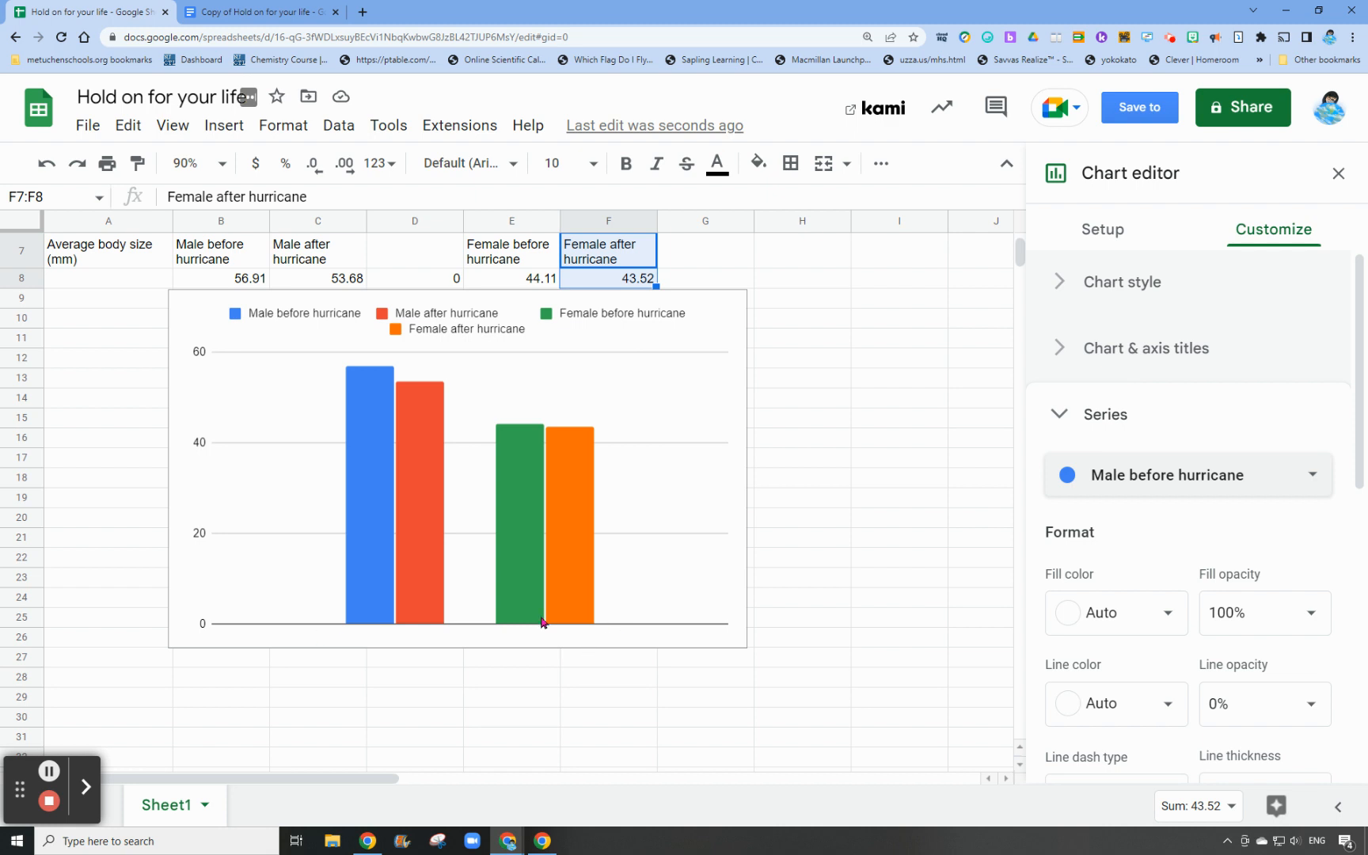
pyautogui.click(1106, 484)
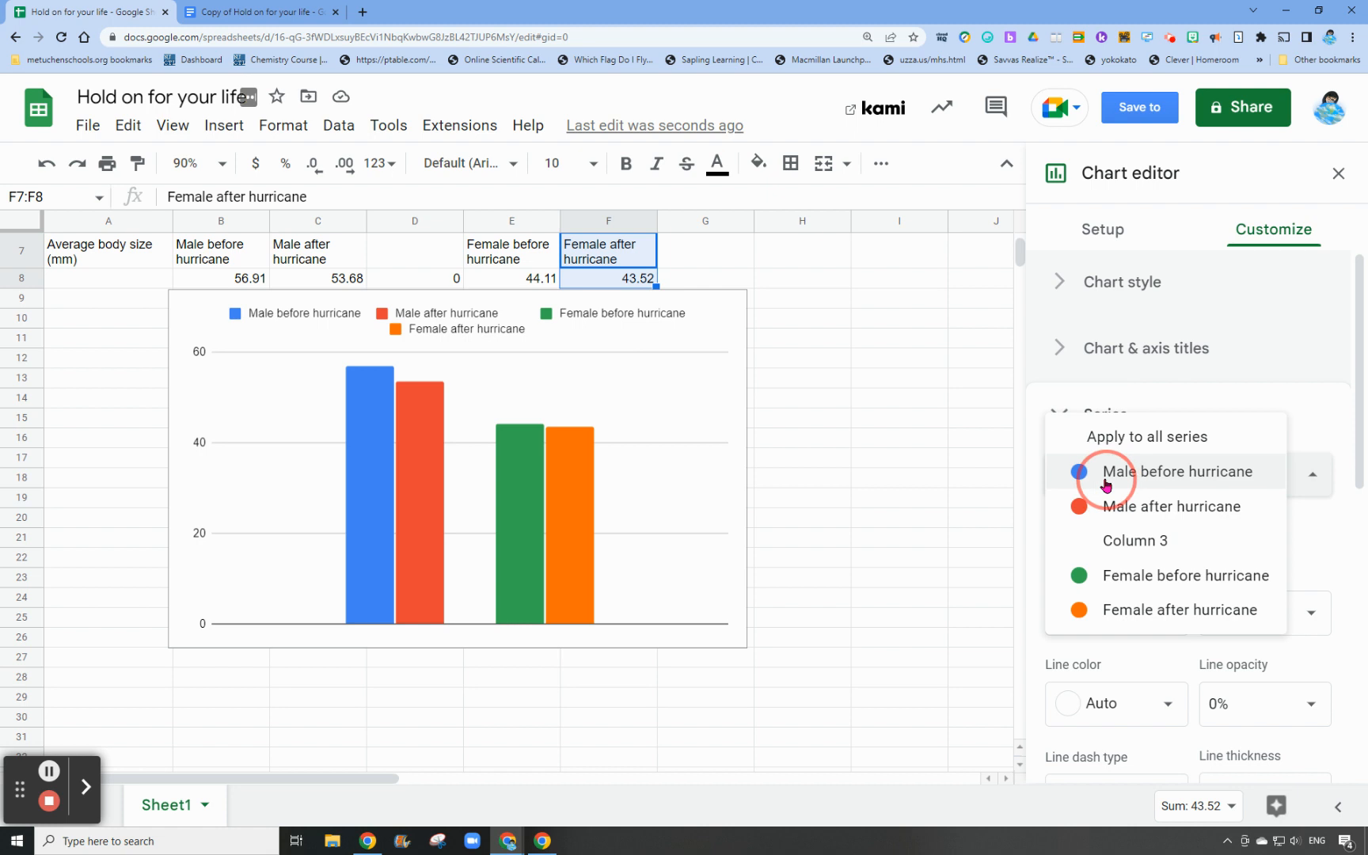
pyautogui.click(1114, 508)
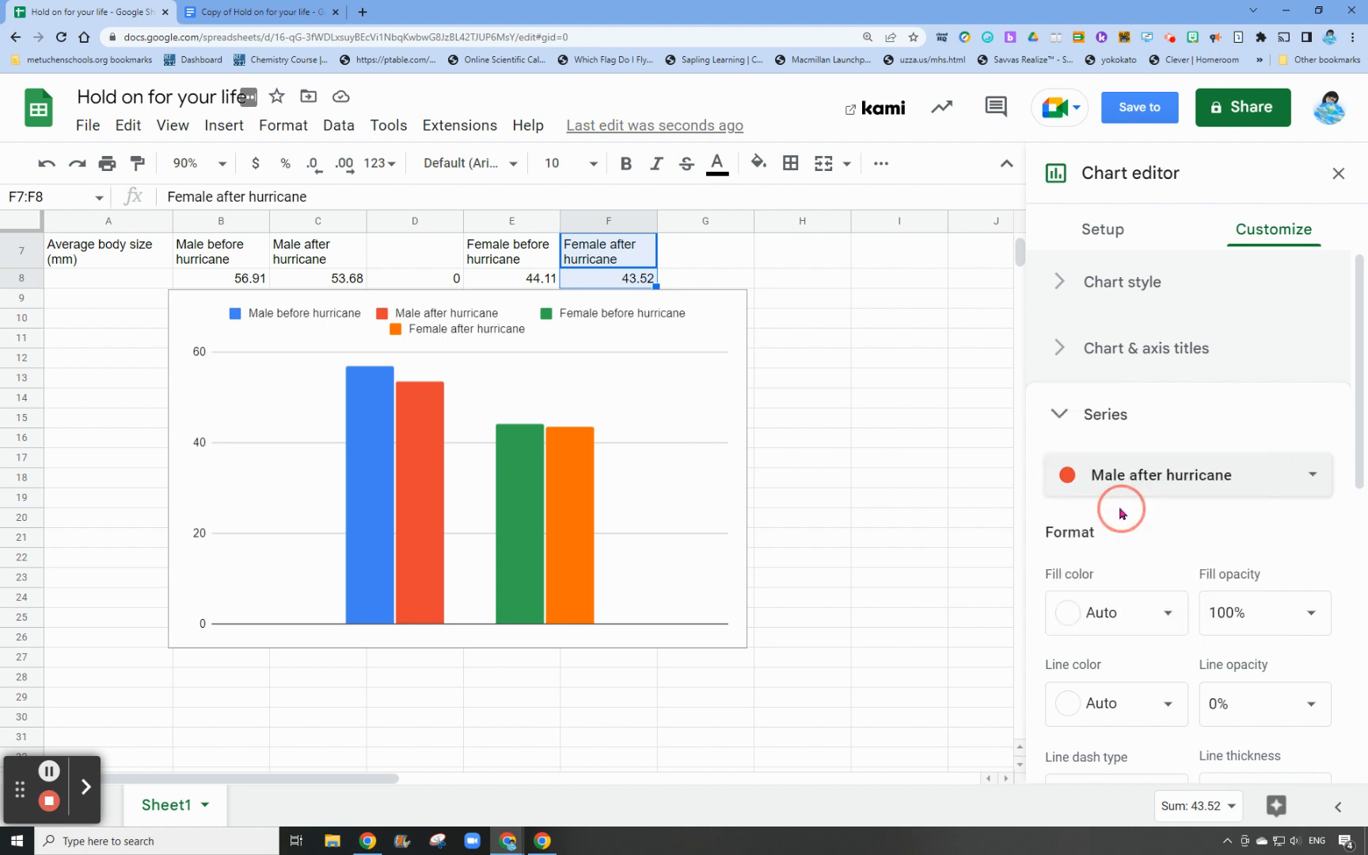
pyautogui.click(1168, 614)
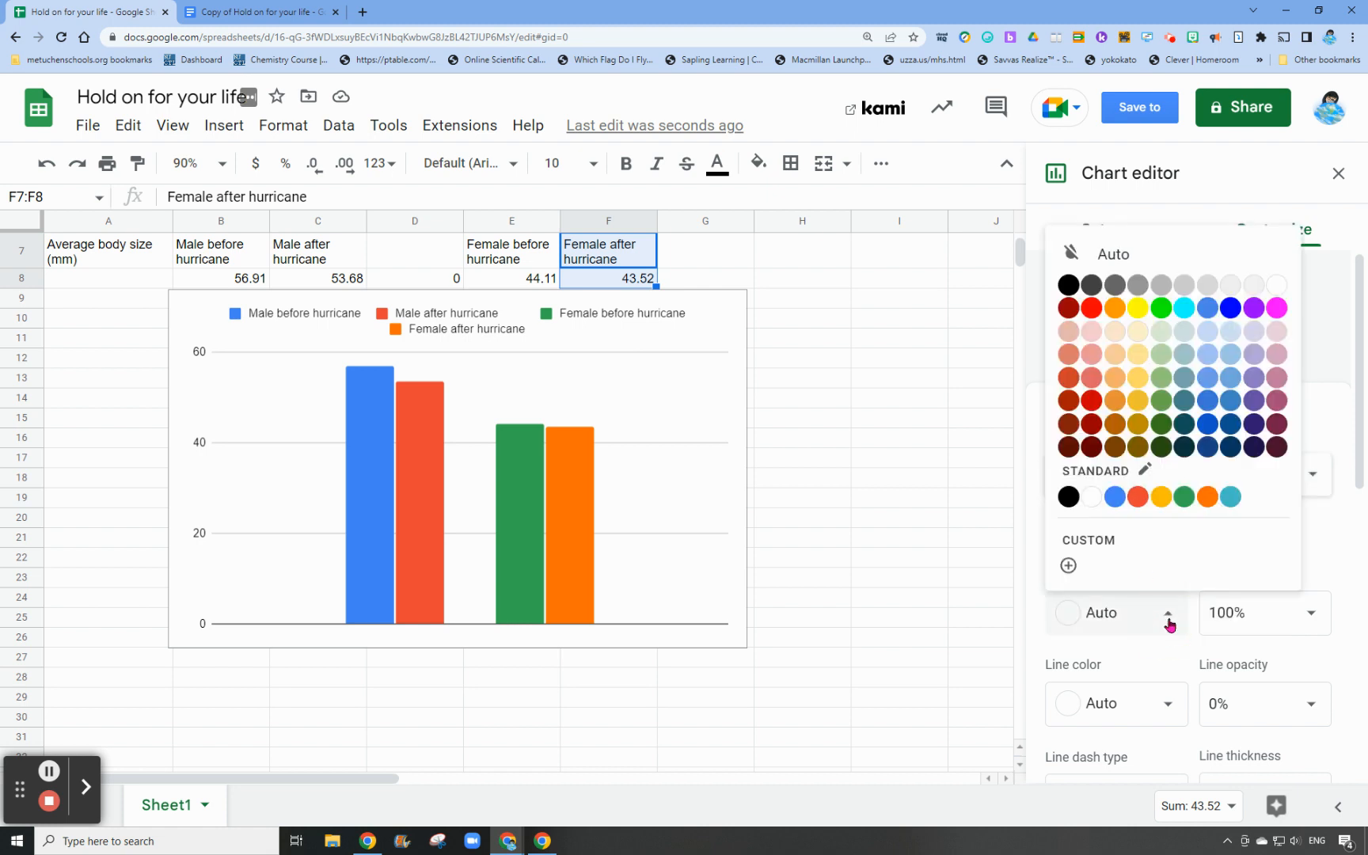
pyautogui.click(1208, 332)
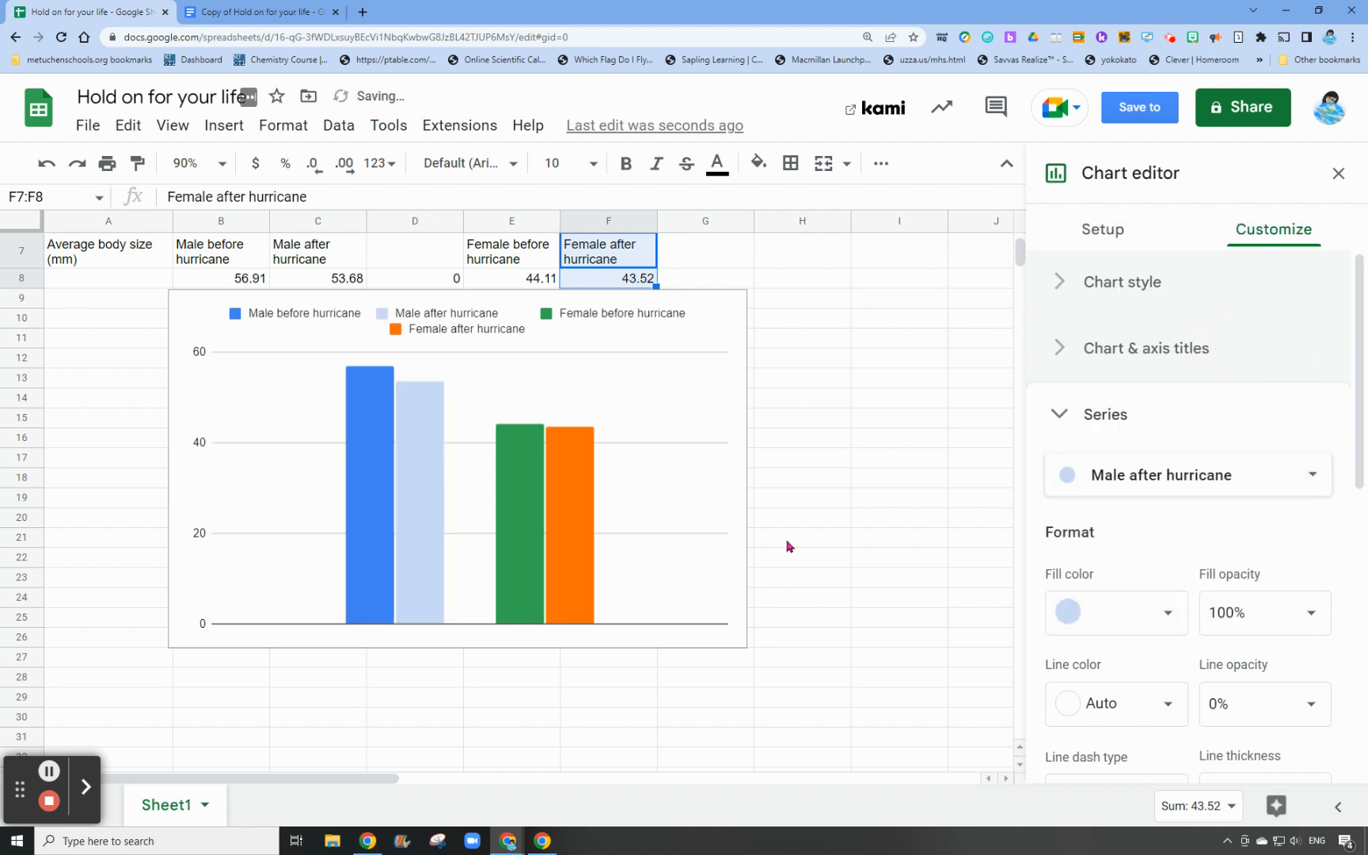
# Set the fill color of the Female before hurricane series to the same standard blue as the Male before hurricane columns
pyautogui.click(1120, 475)
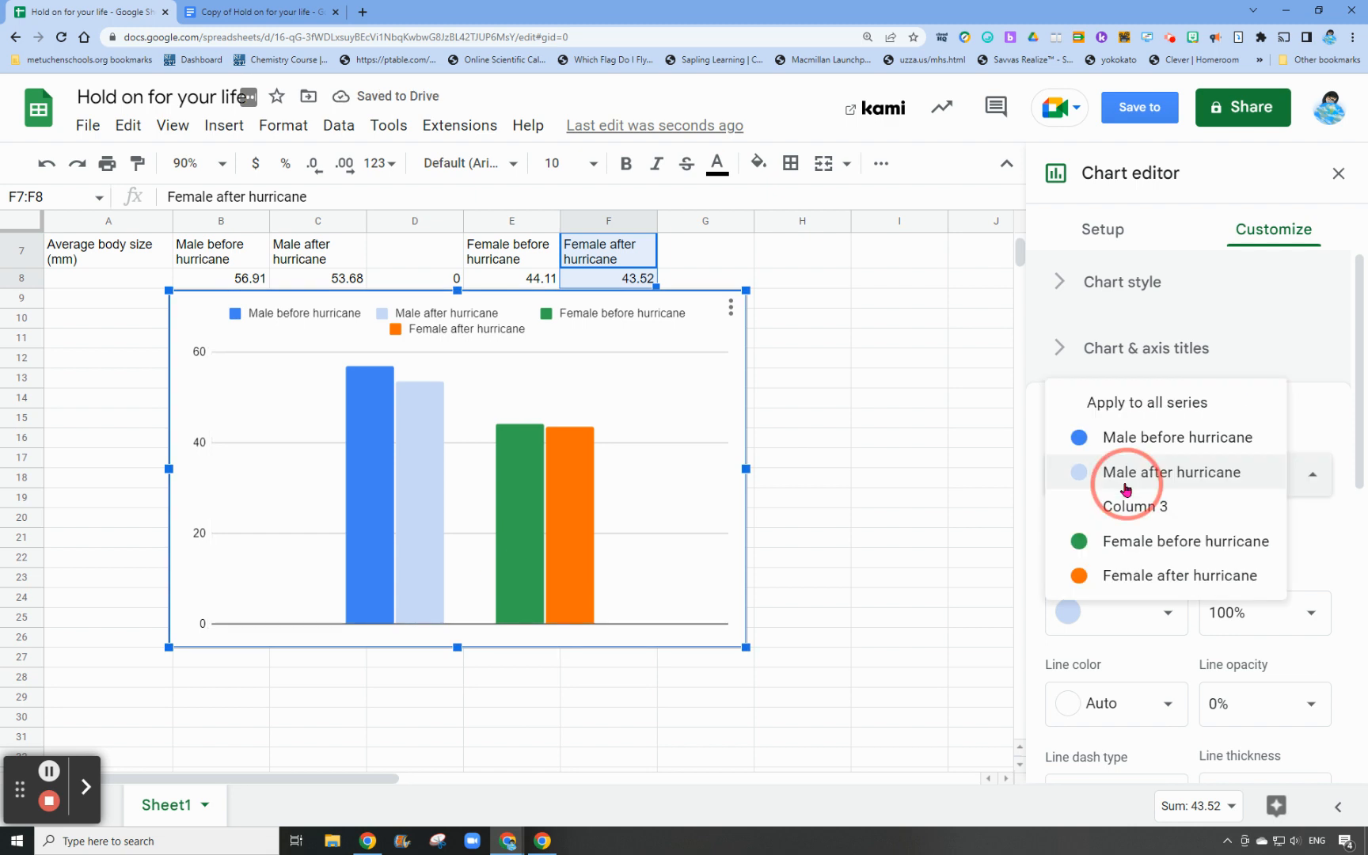
pyautogui.click(1140, 541)
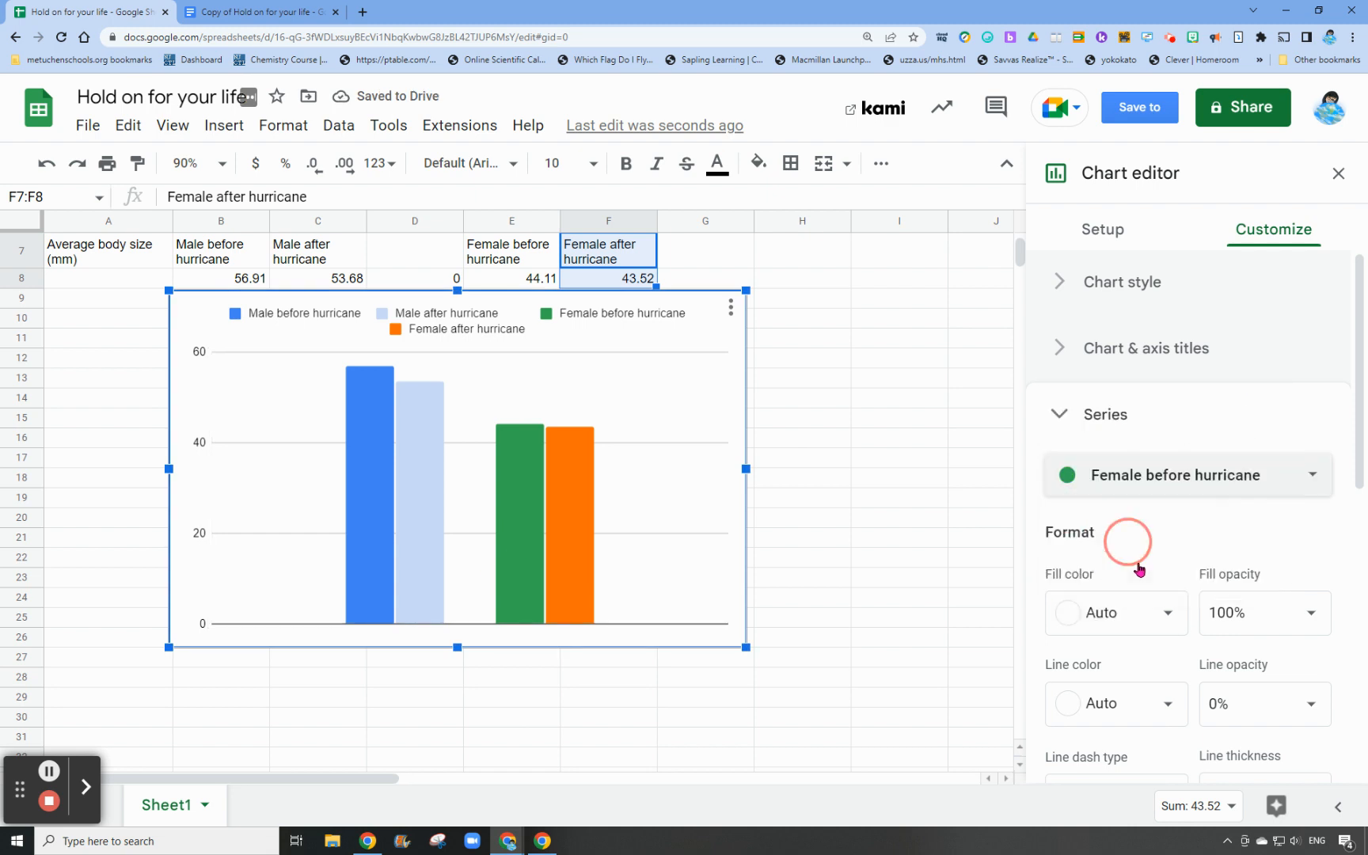
pyautogui.click(1145, 609)
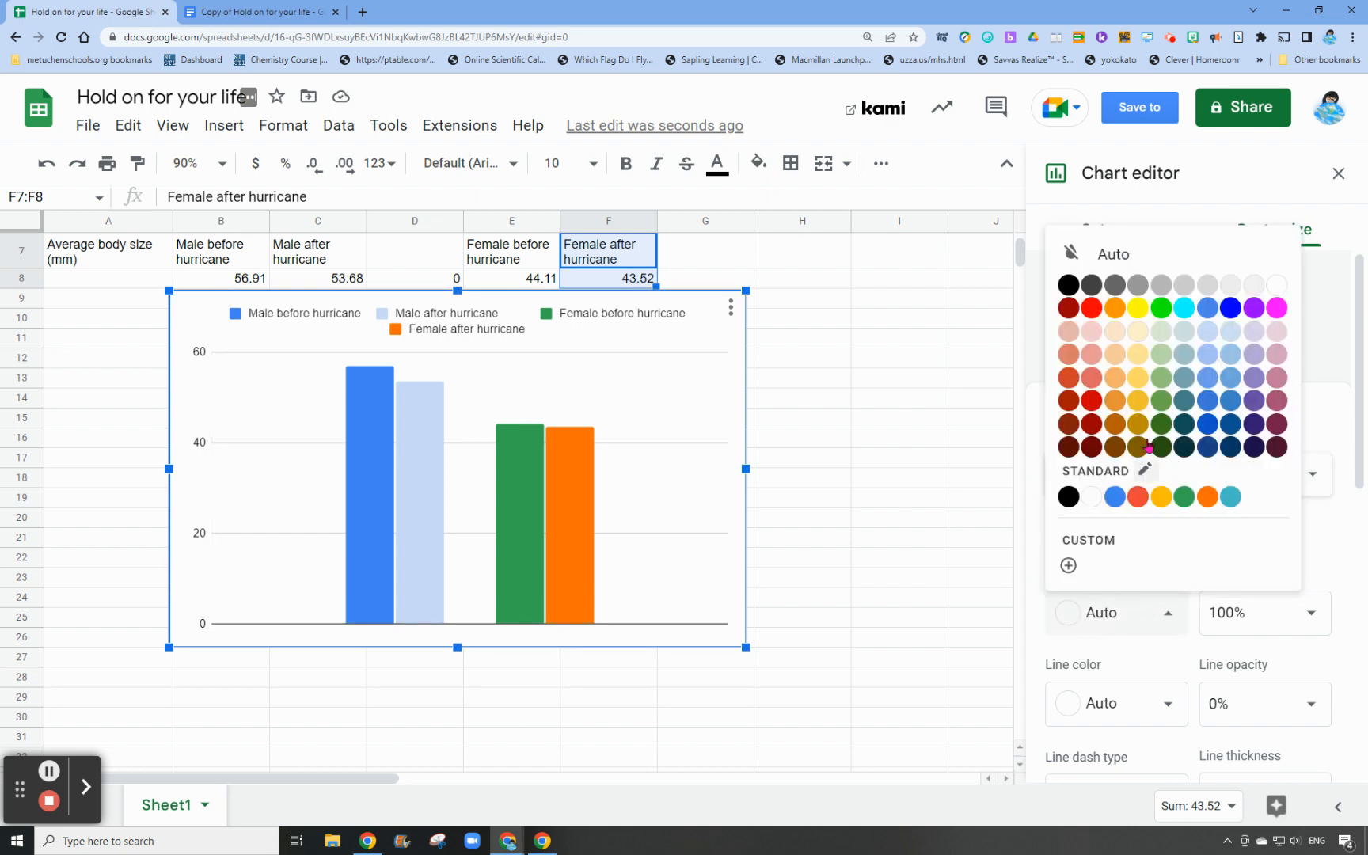
pyautogui.click(1119, 500)
# Set the fill color of the Female after hurricane series to light cornflower blue 3
pyautogui.click(1131, 485)
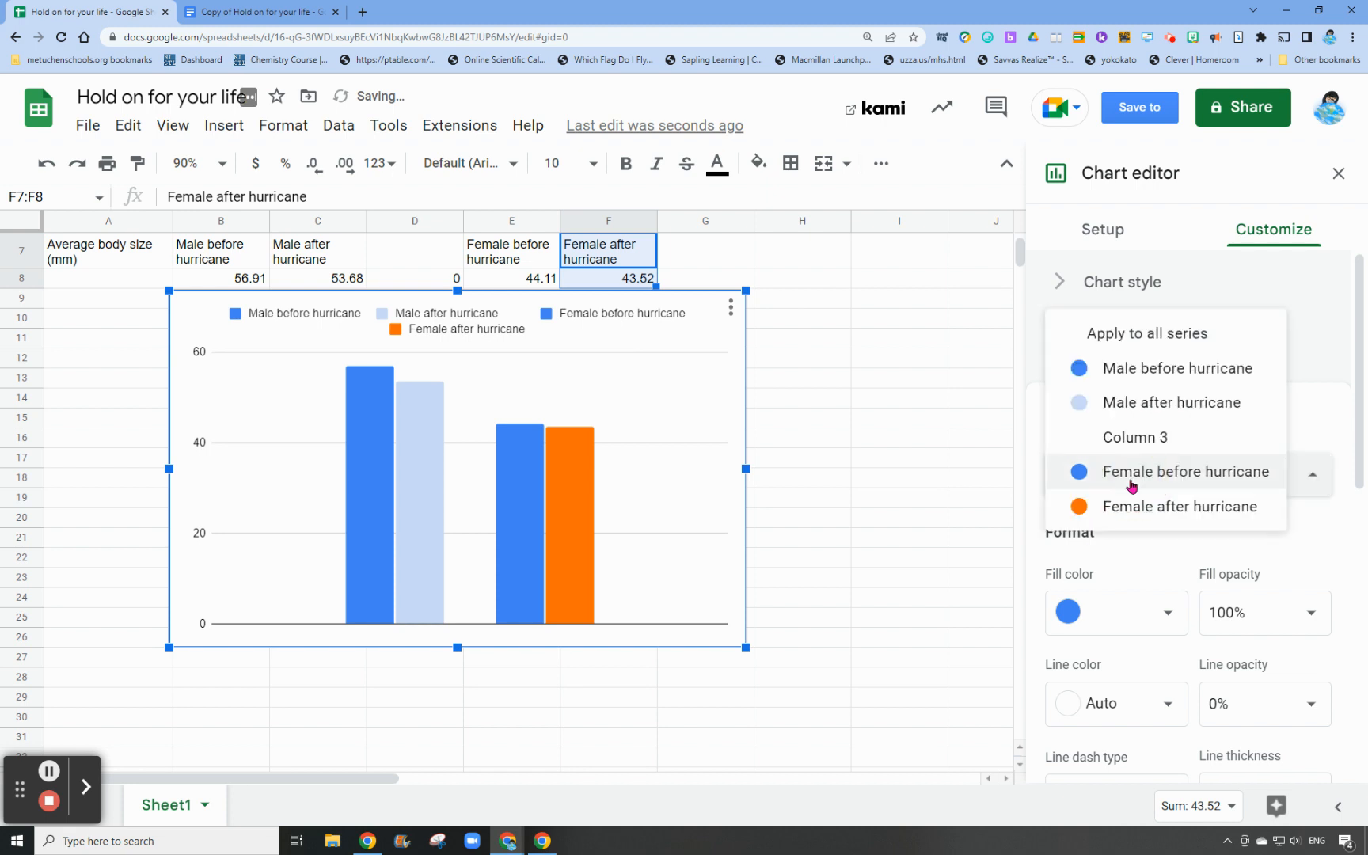
pyautogui.click(1132, 506)
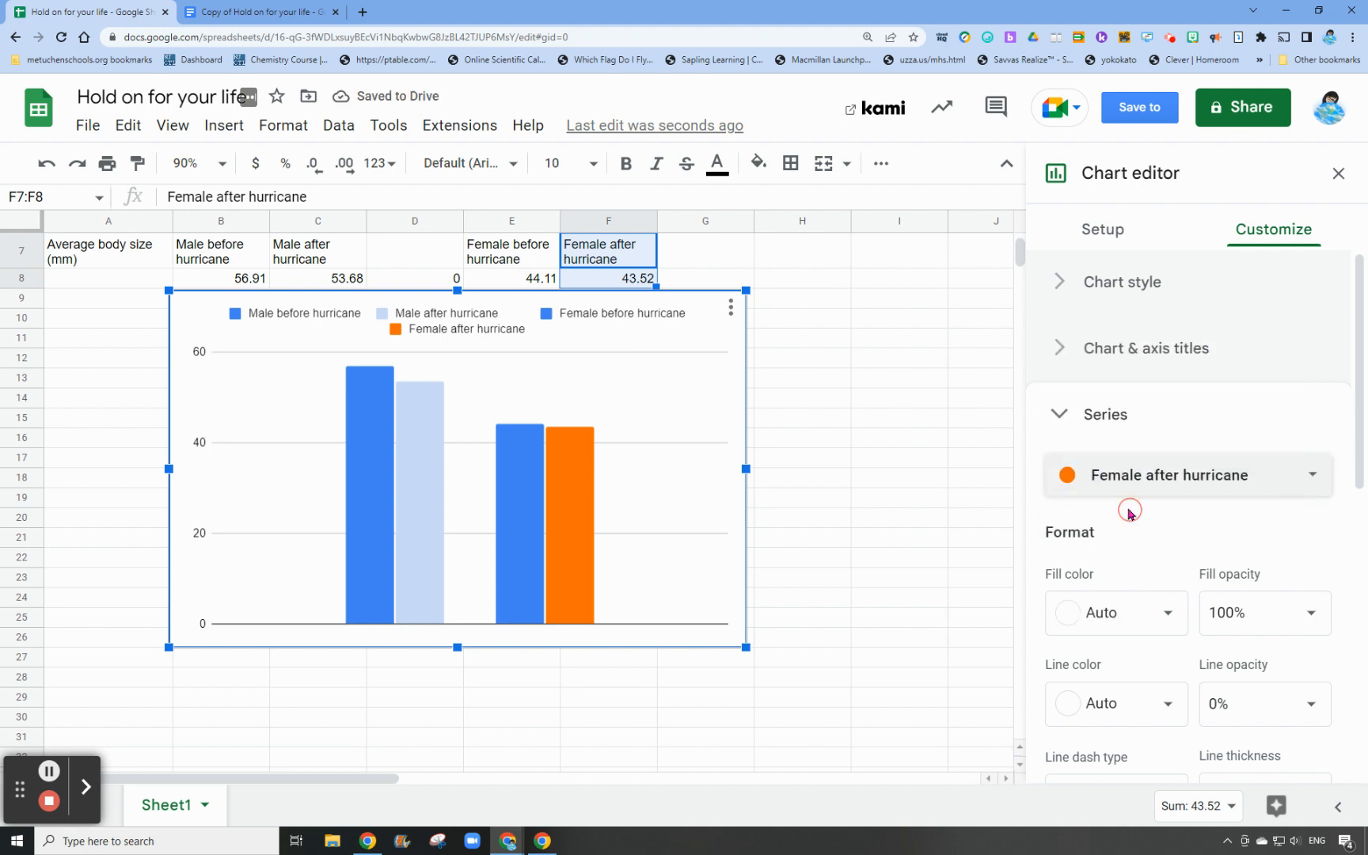
pyautogui.click(1152, 621)
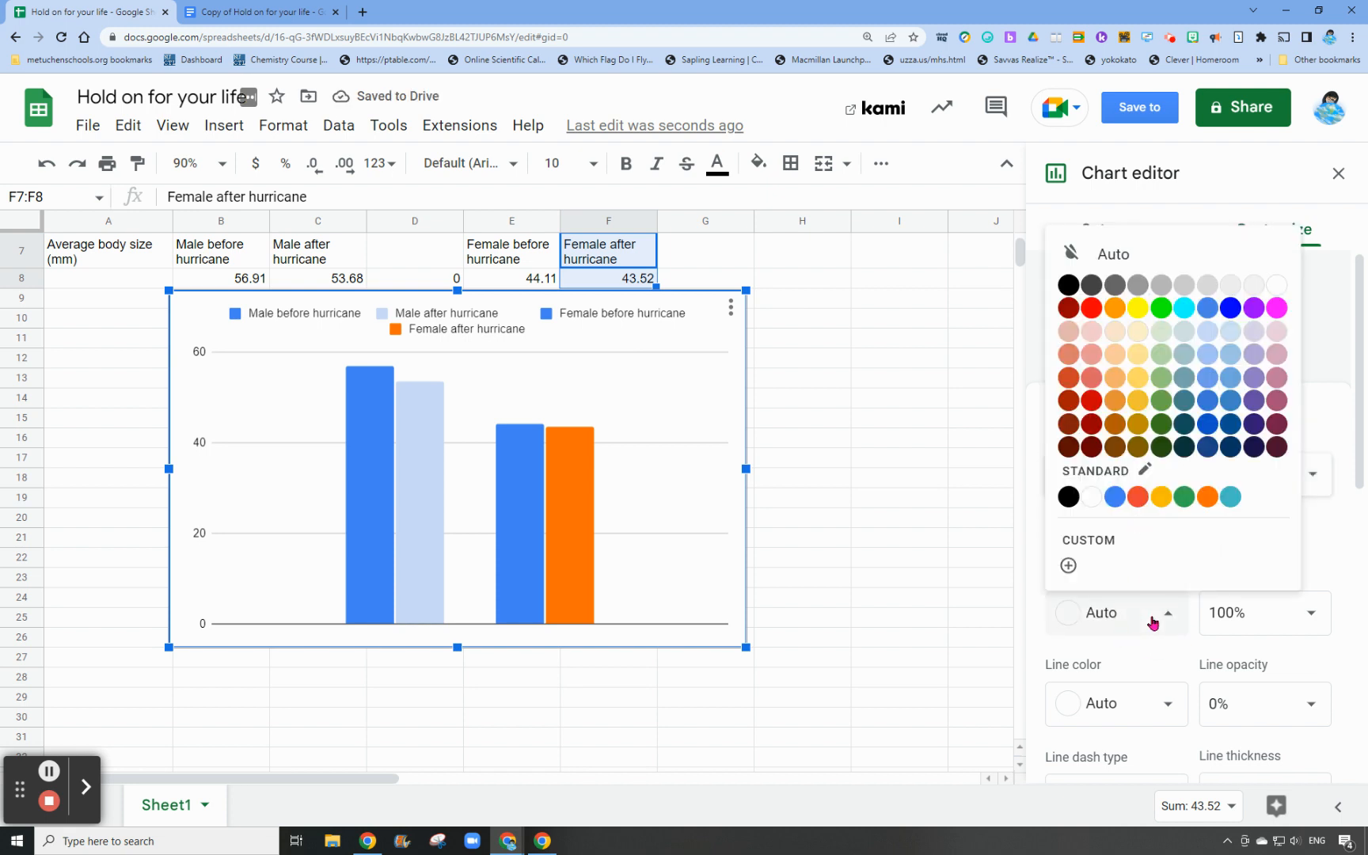
pyautogui.click(1215, 332)
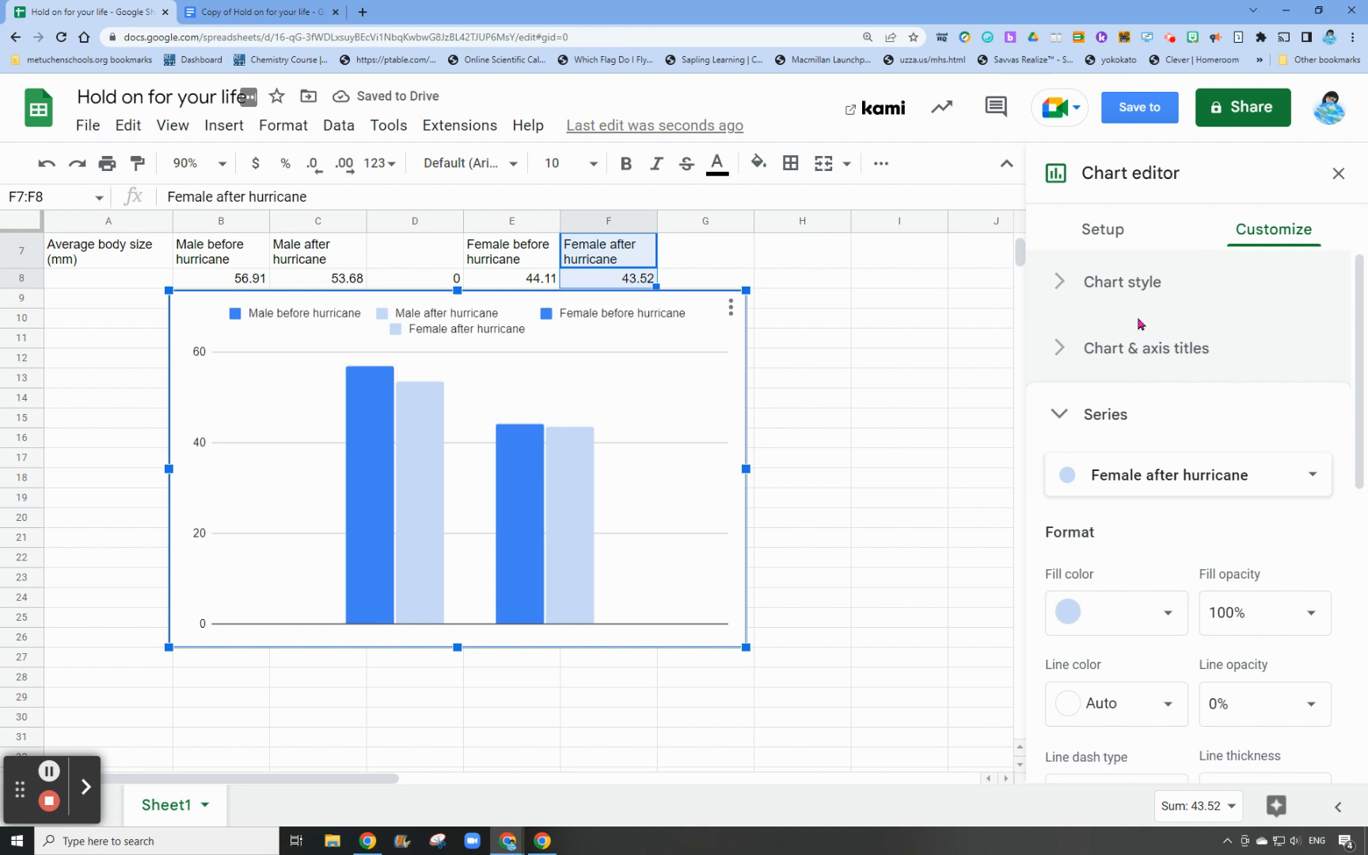
# Add the horizontal axis title "Males Females", spacing the two words so each sits beneath its own pair of columns
pyautogui.click(1138, 354)
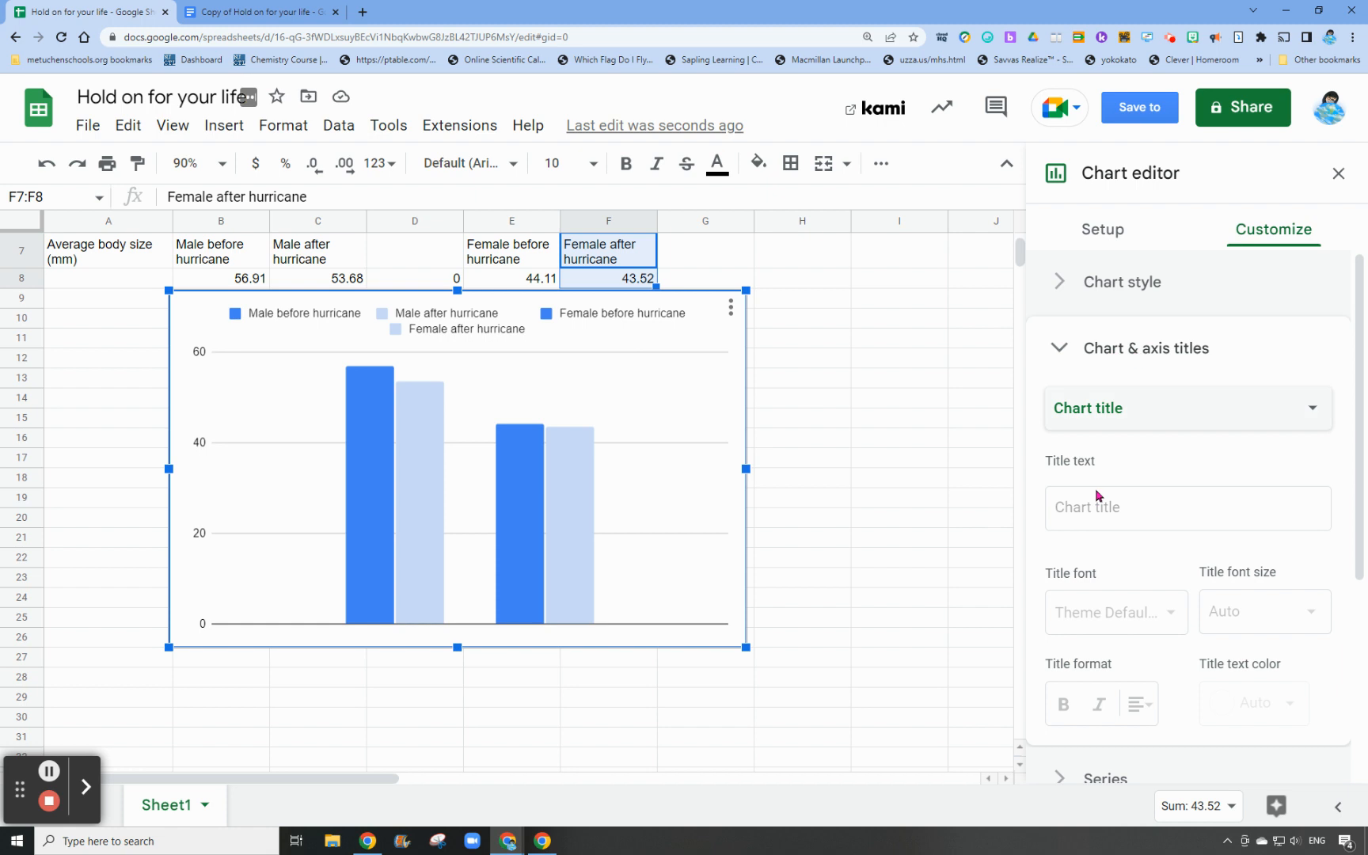
pyautogui.click(1100, 410)
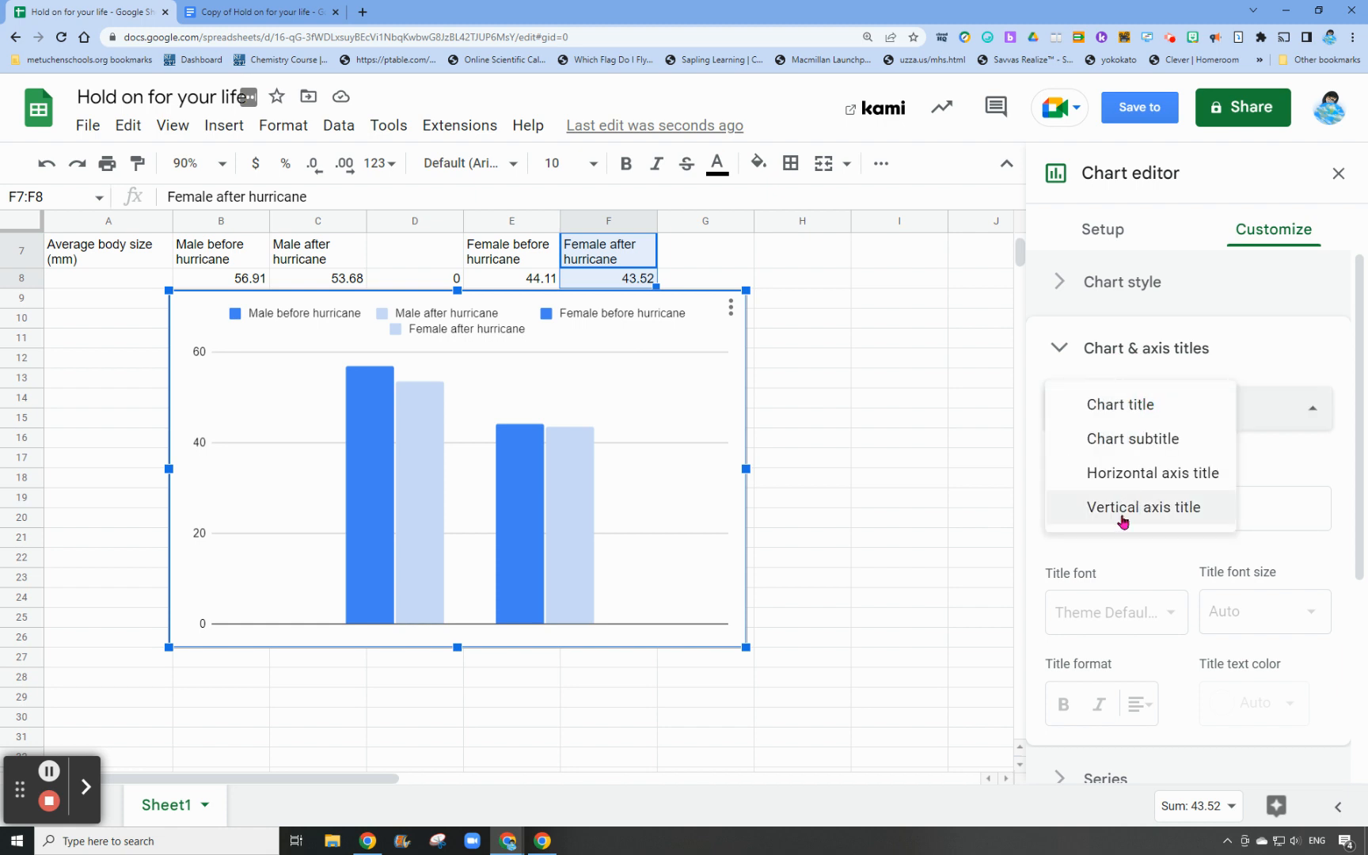
pyautogui.click(1128, 479)
pyautogui.click(1140, 501)
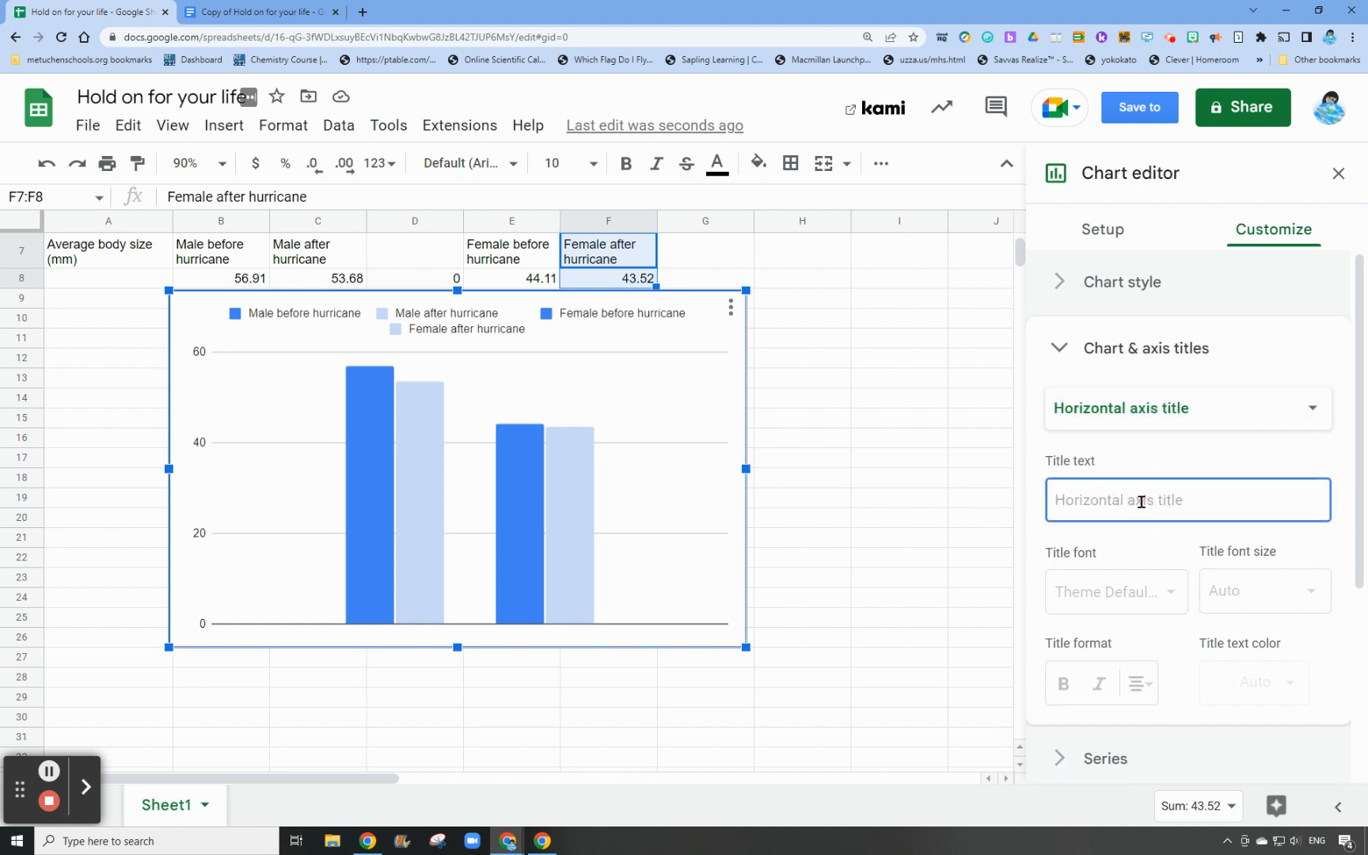
pyautogui.write('Males   Fe')
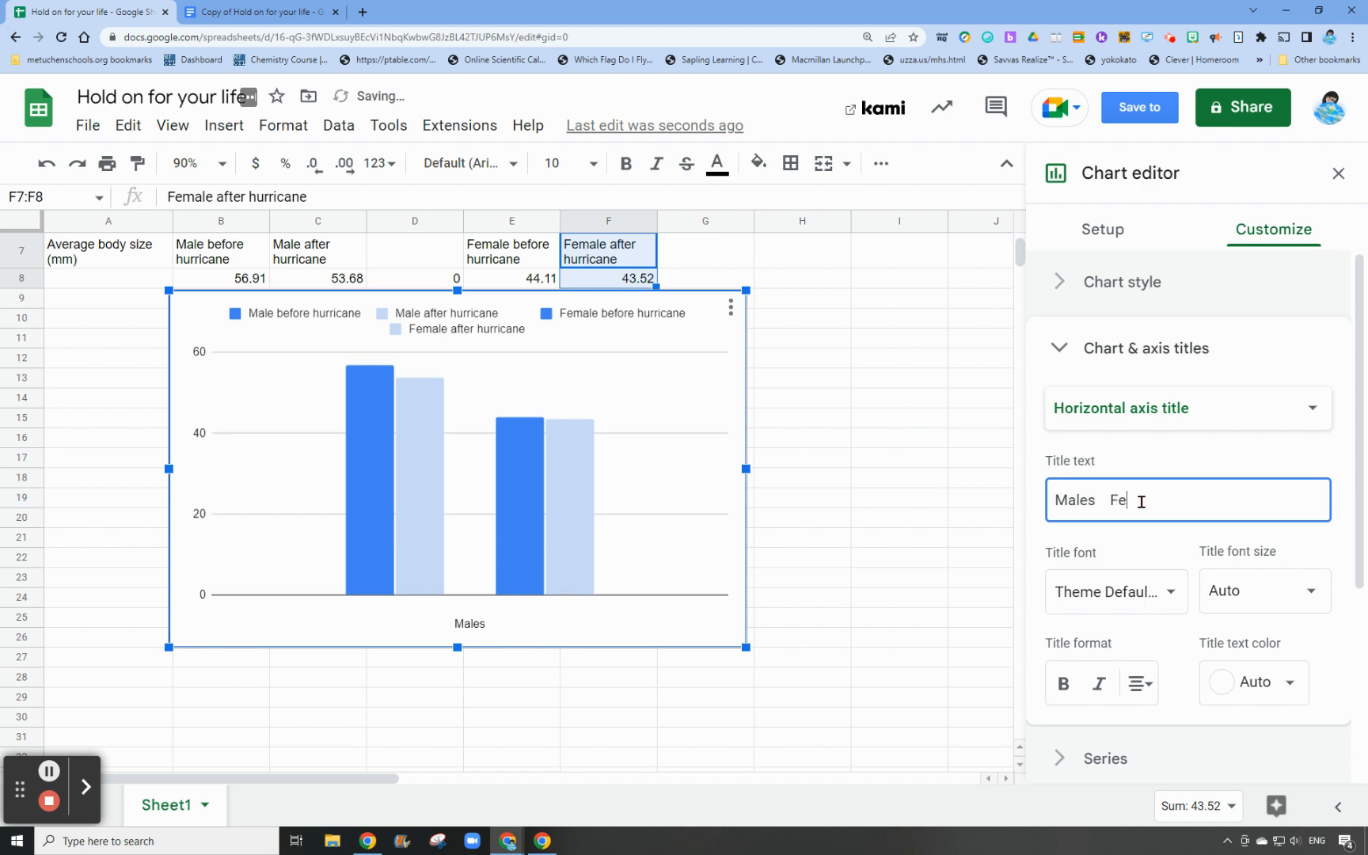
pyautogui.write('males')
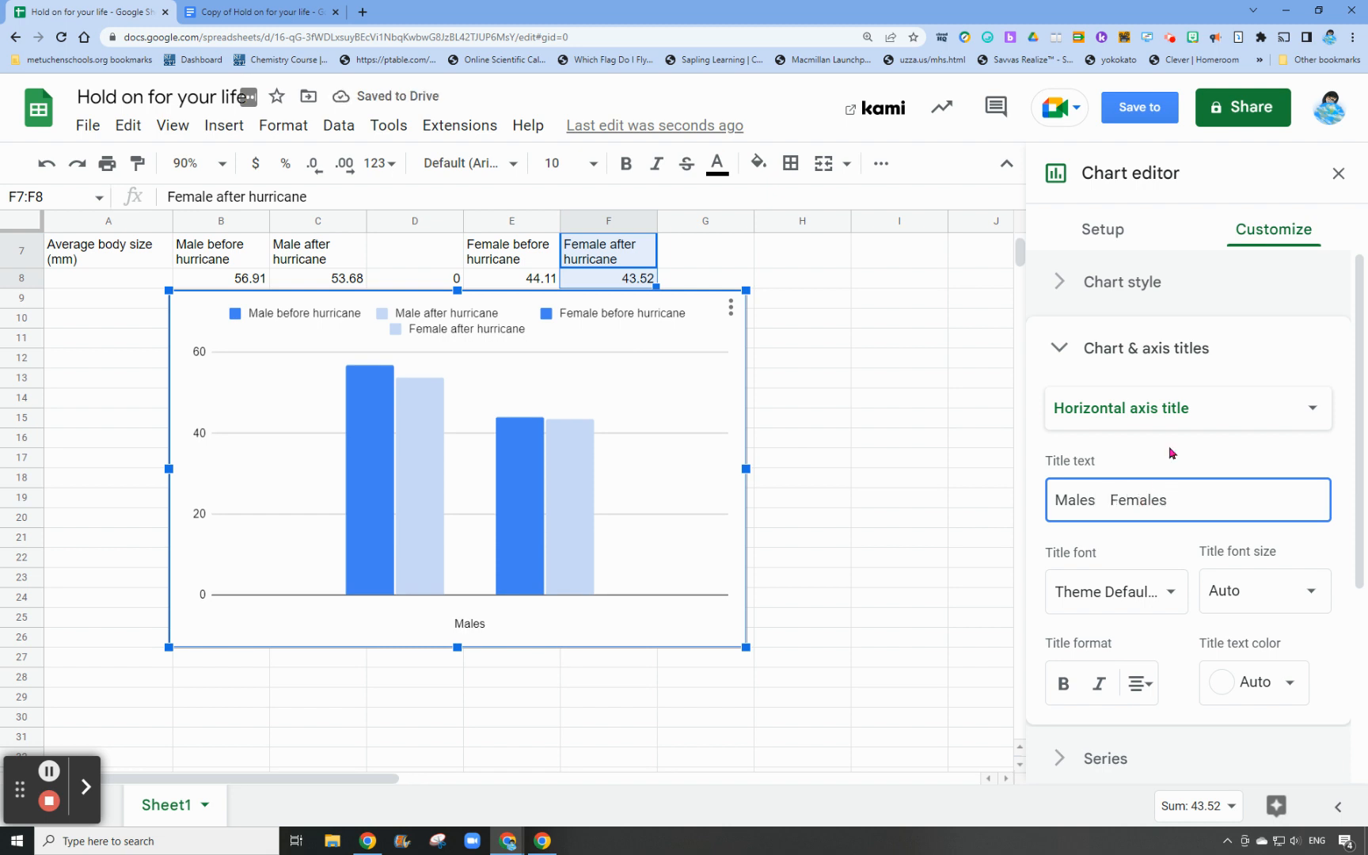
pyautogui.click(1103, 499)
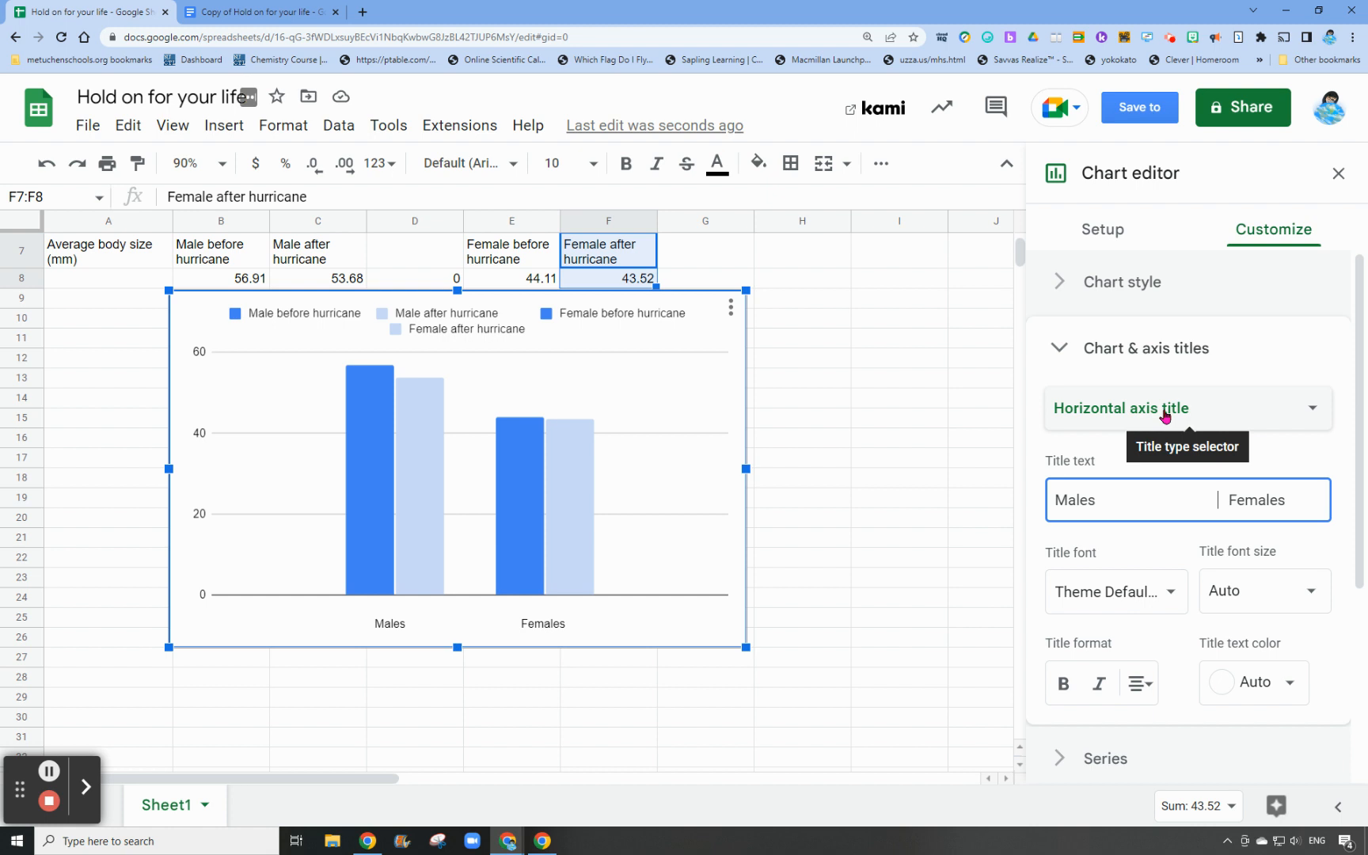
# Remove the chart's legend by setting its position to None
pyautogui.click(1114, 353)
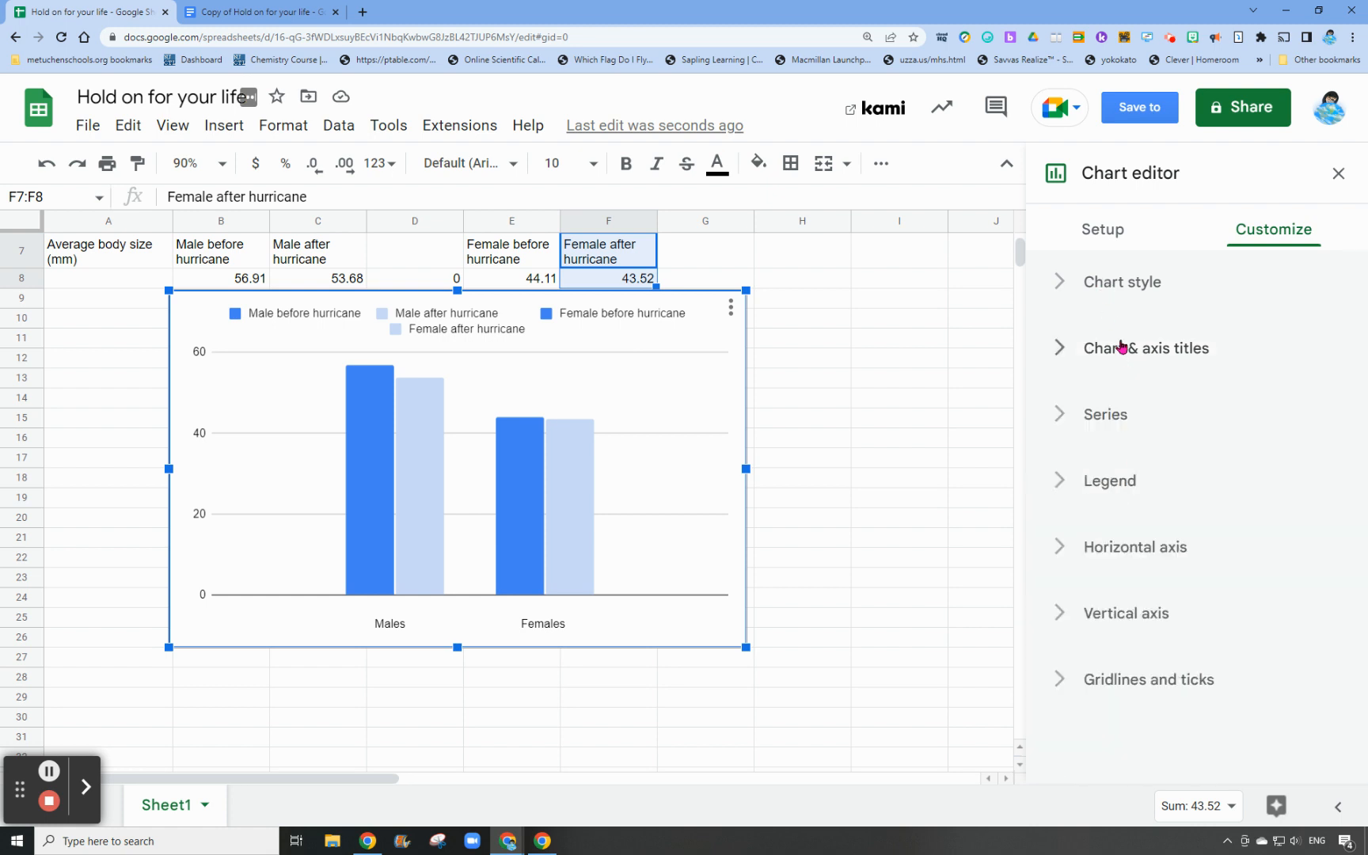
pyautogui.click(1130, 491)
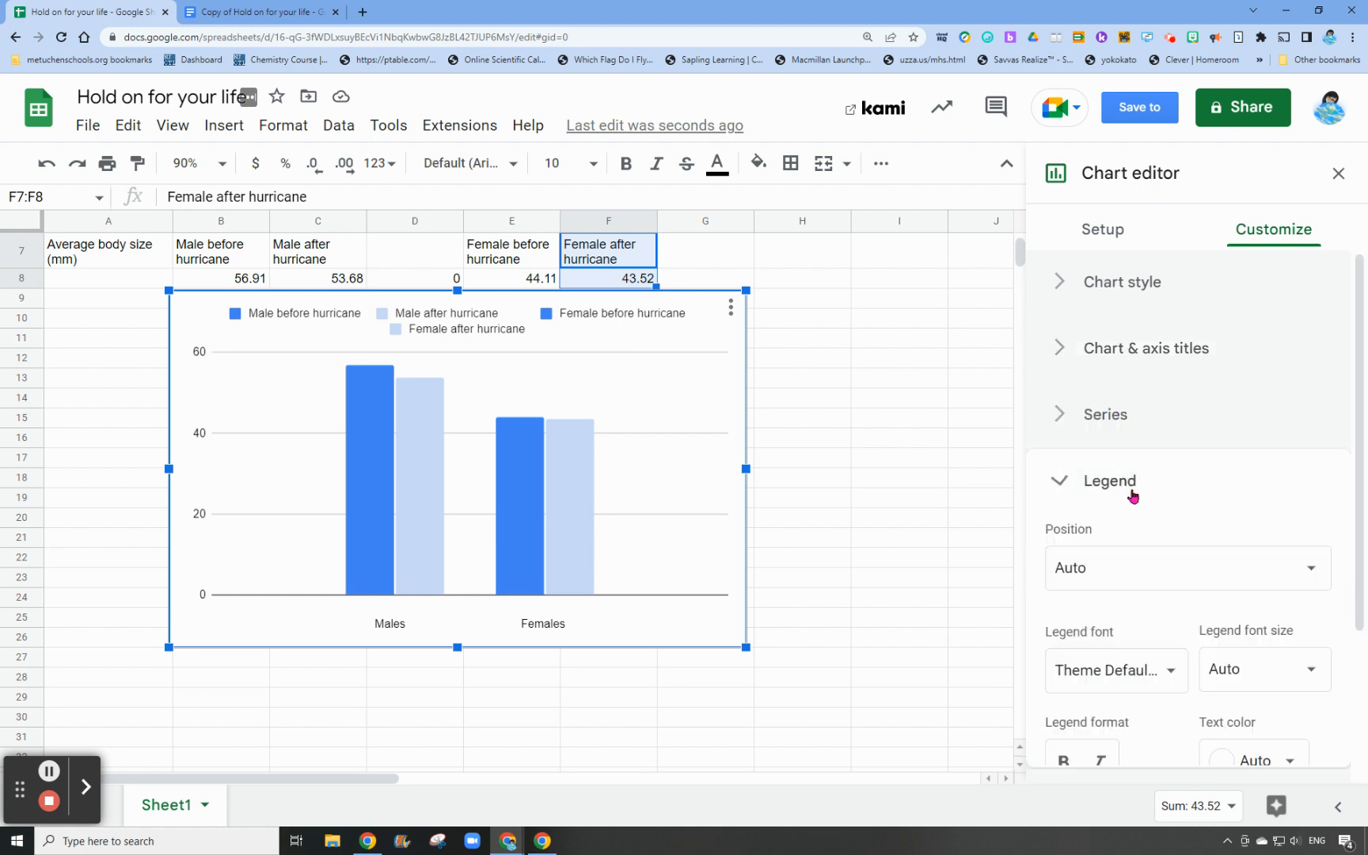
pyautogui.click(1160, 566)
pyautogui.click(1124, 325)
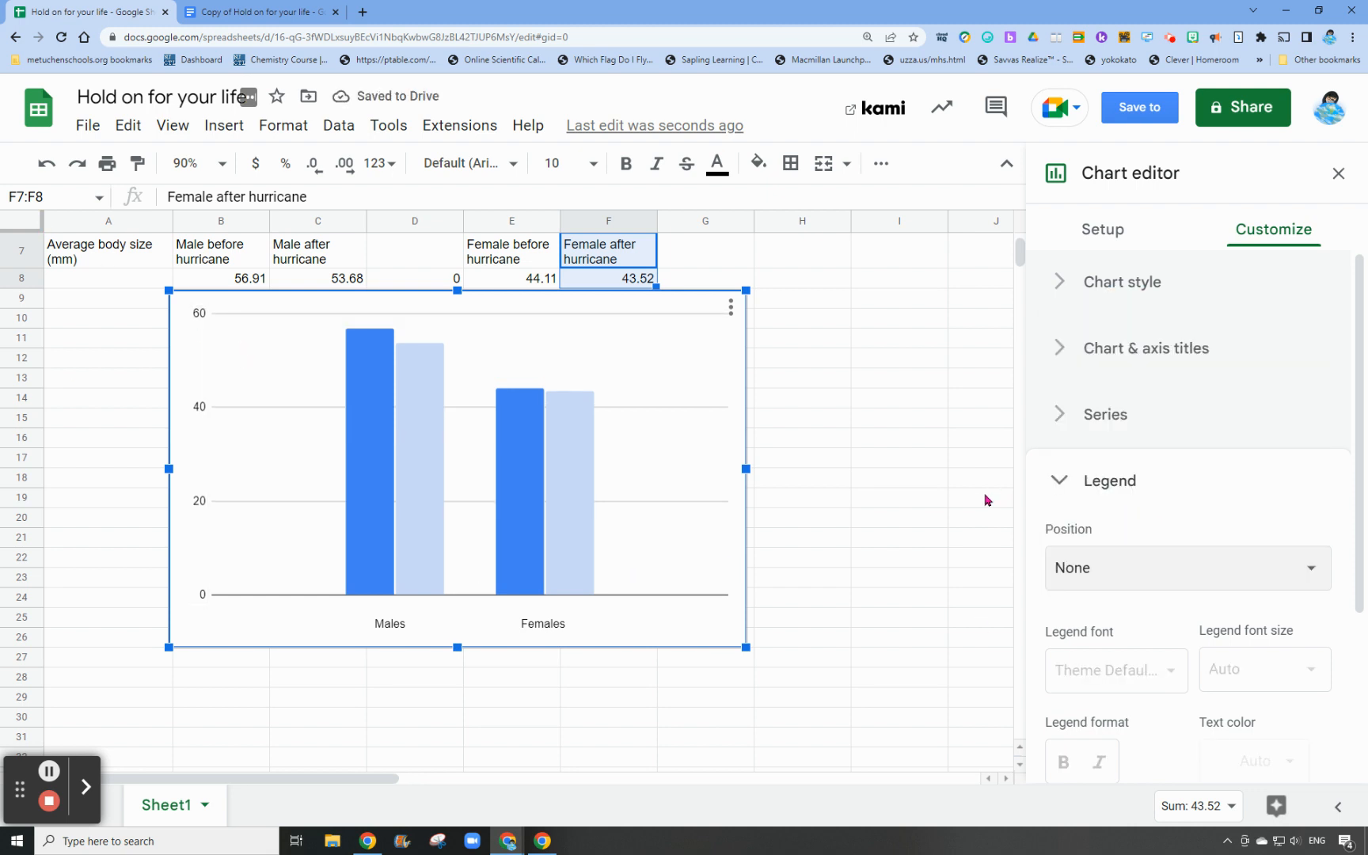
# Add the vertical axis title "Average Body Length (mm)" to the chart
pyautogui.click(1118, 349)
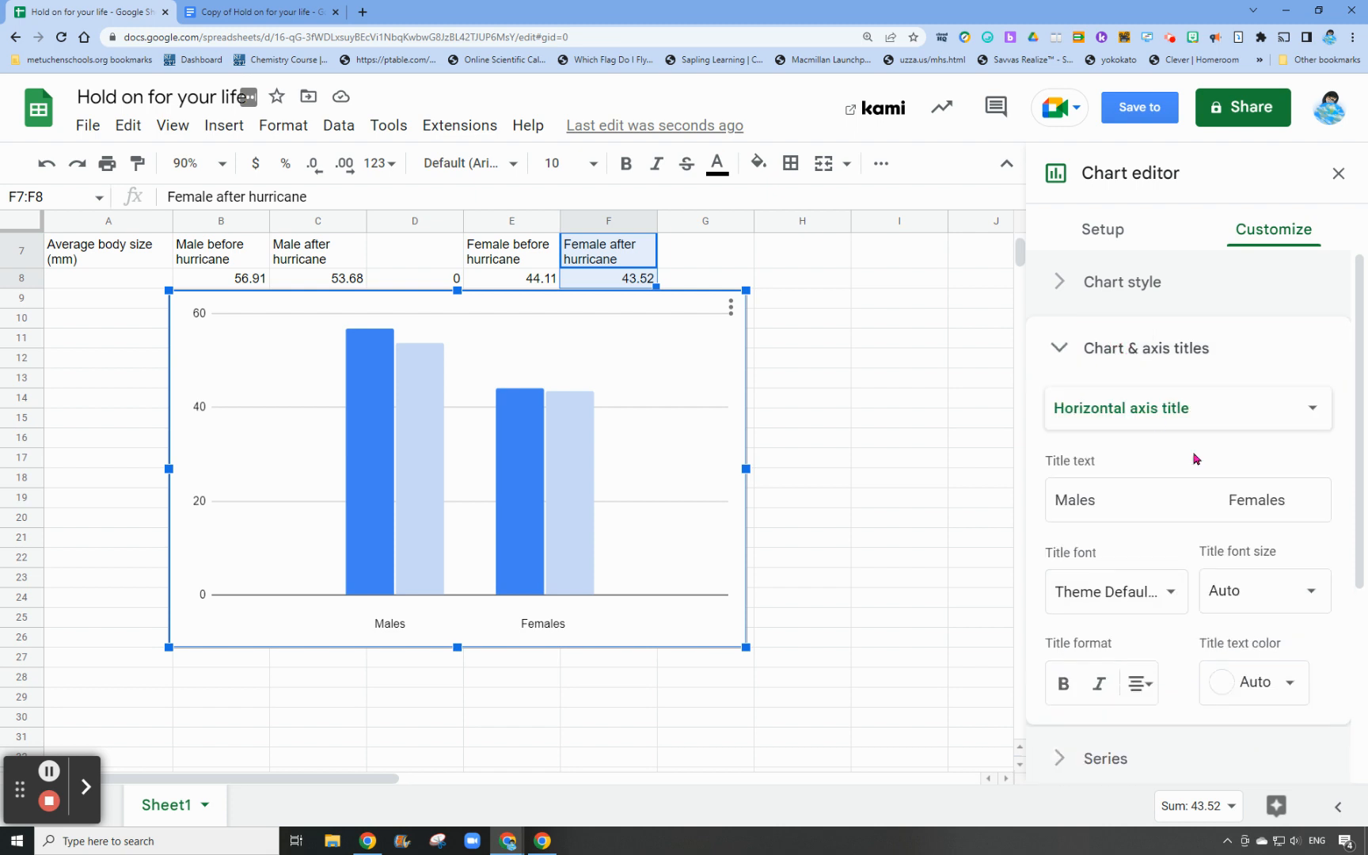
pyautogui.click(1132, 408)
pyautogui.click(1127, 441)
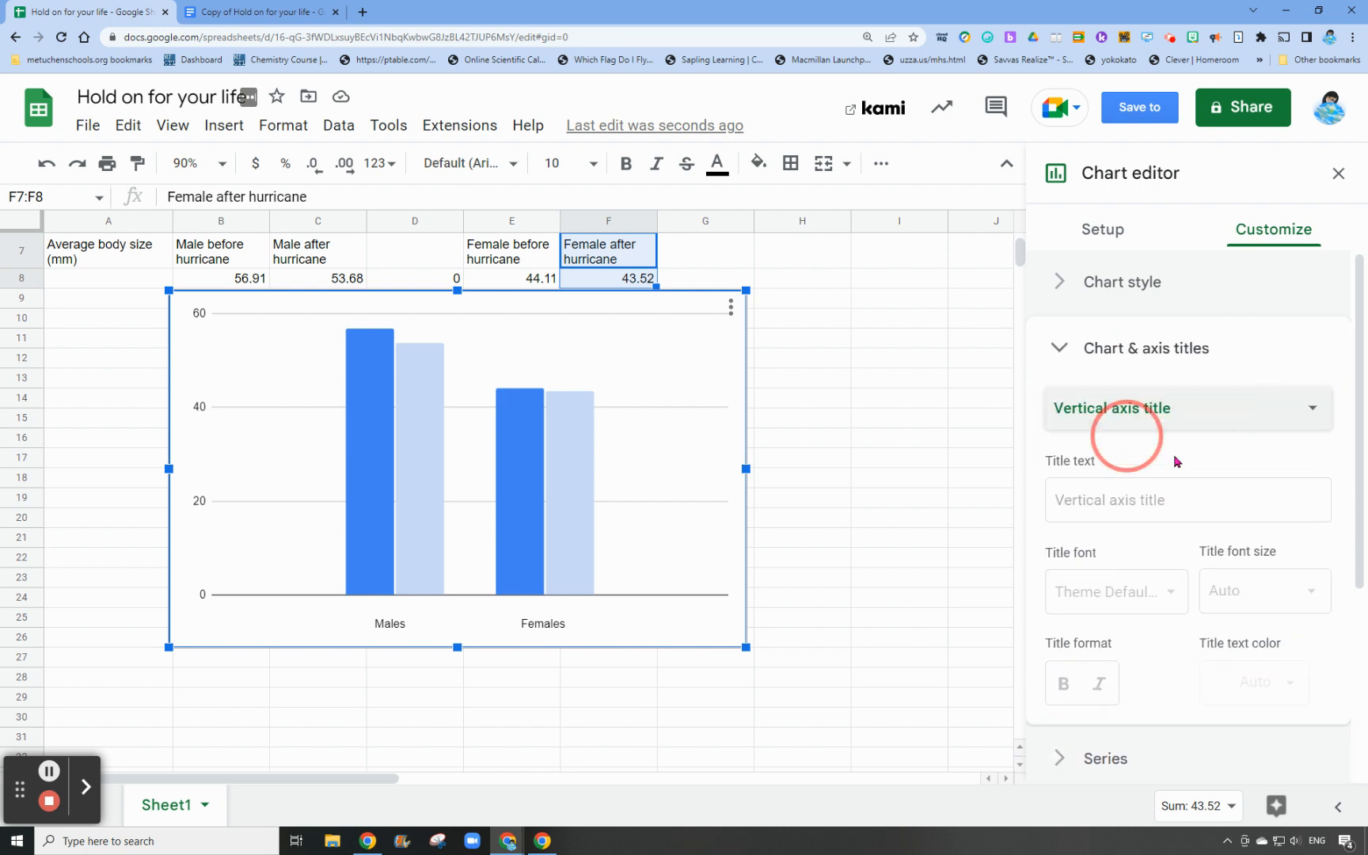
pyautogui.click(1100, 497)
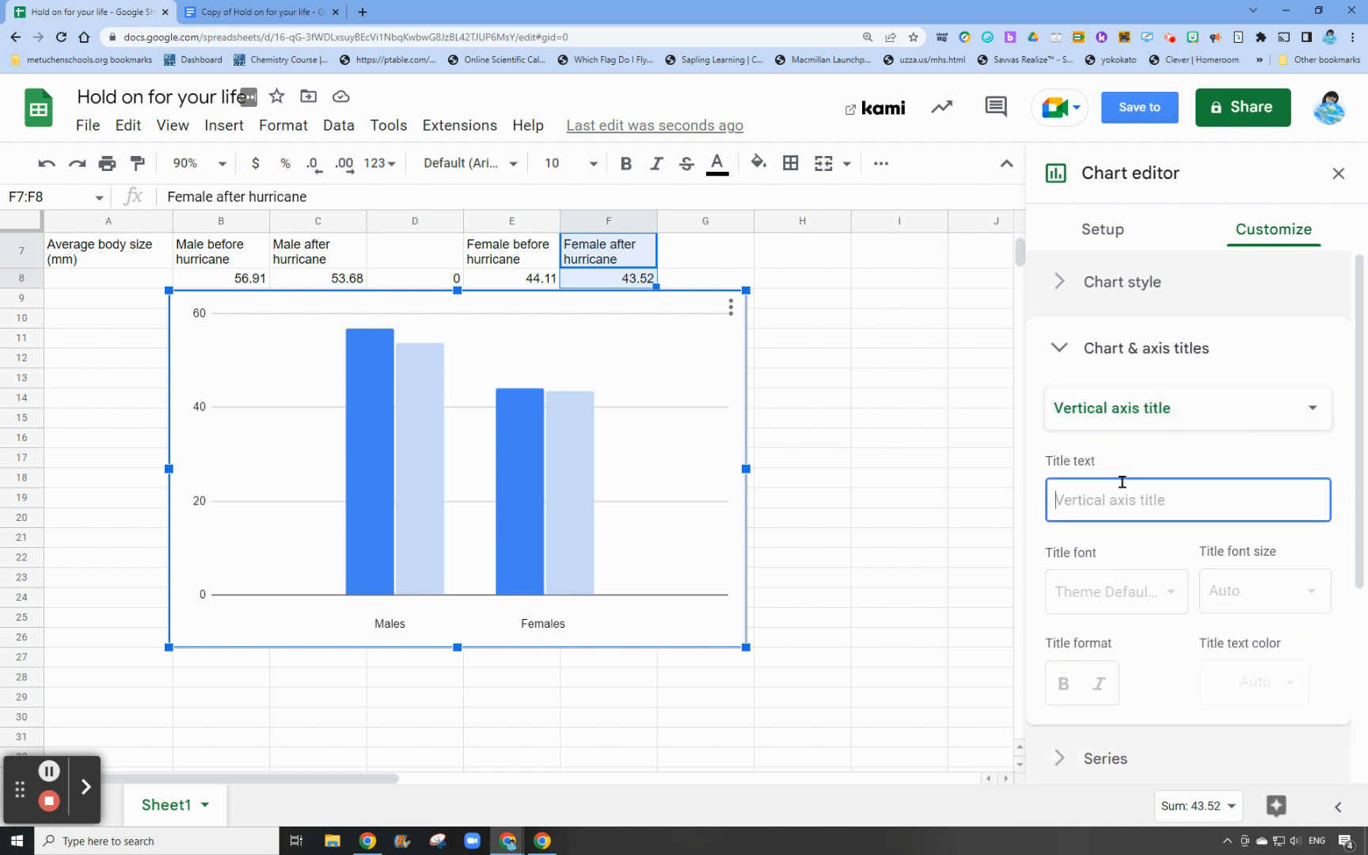
pyautogui.write('Average Body Length')
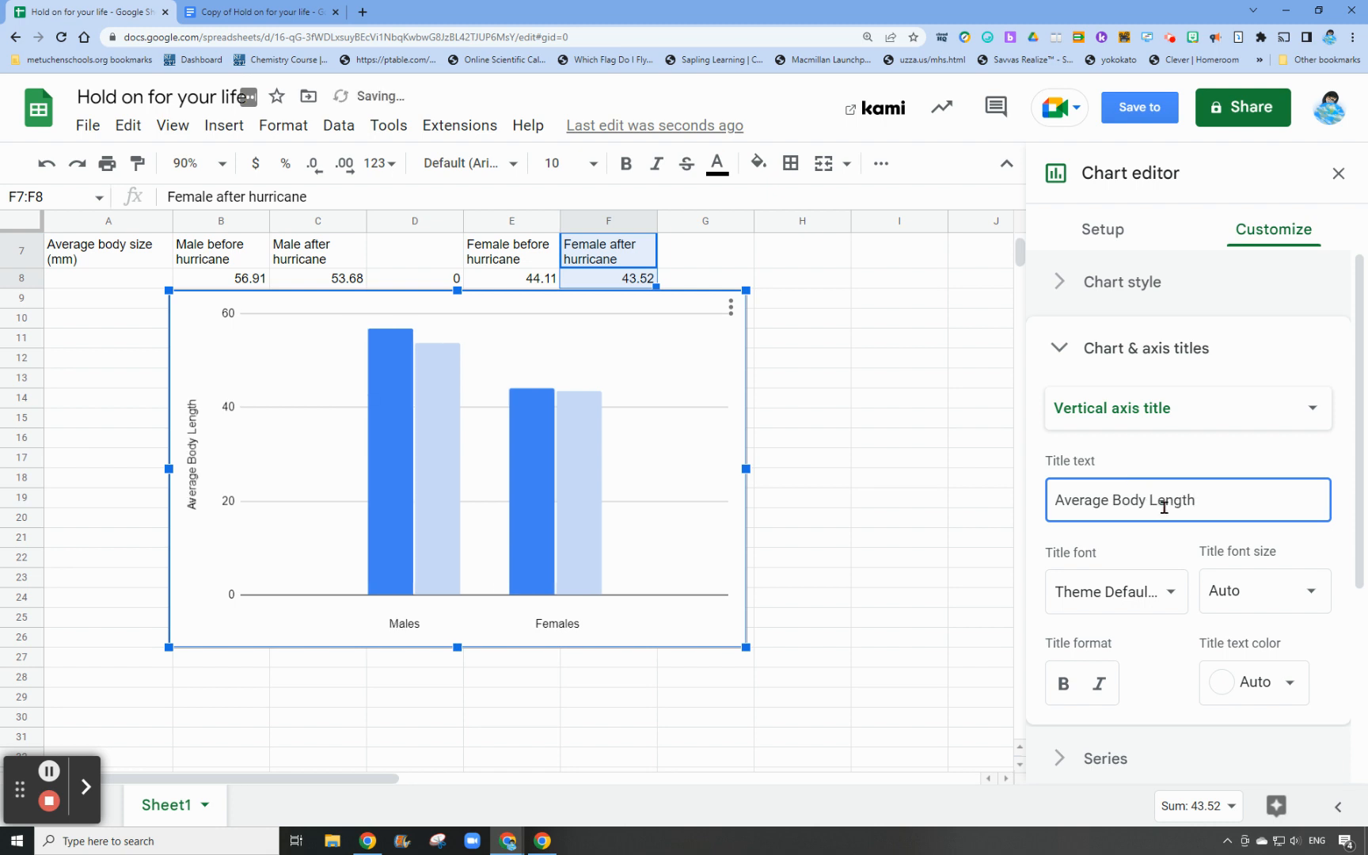
pyautogui.write(' (mm)')
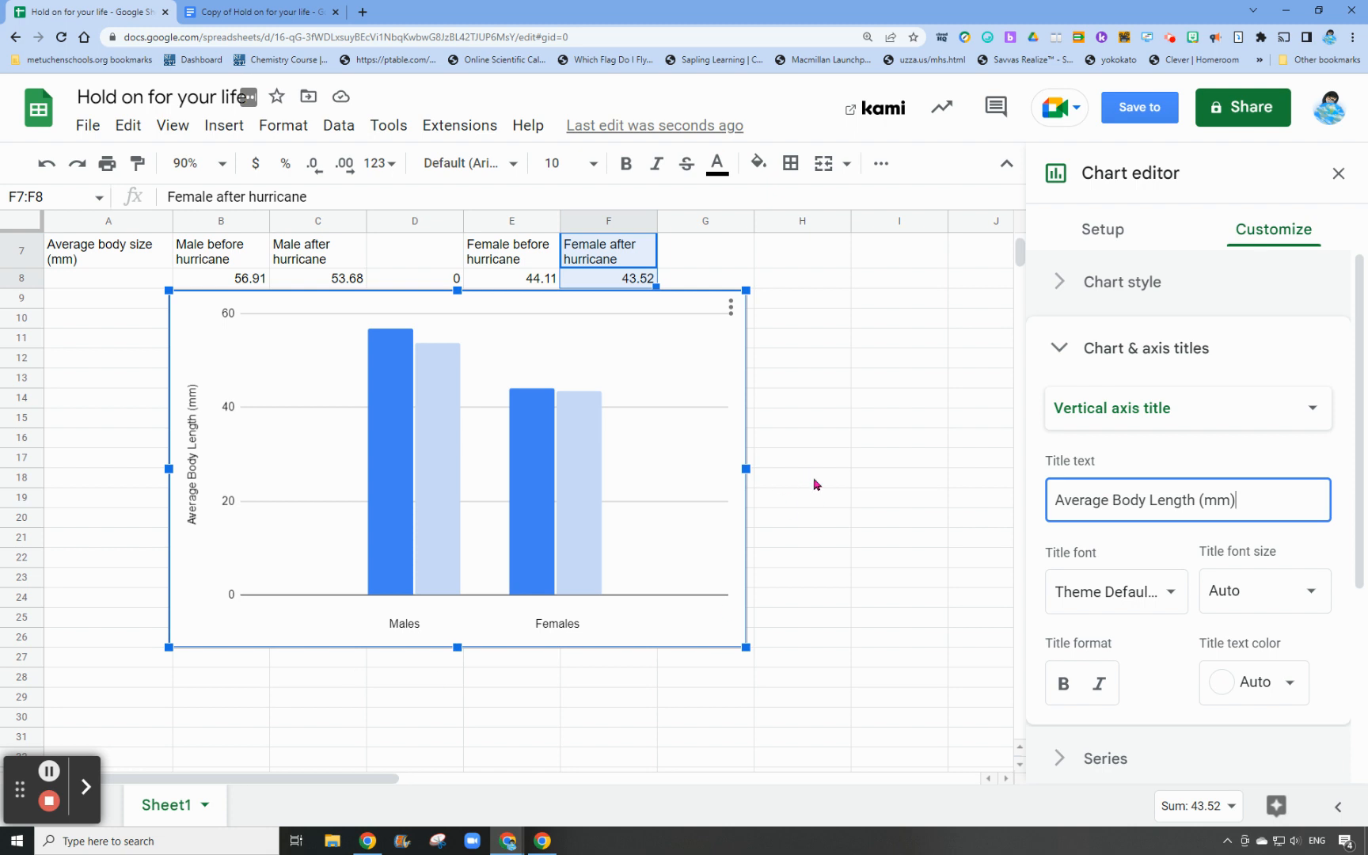
# Add error bars of the Constant type to the Male before hurricane series
pyautogui.scroll(1, 815, 494)
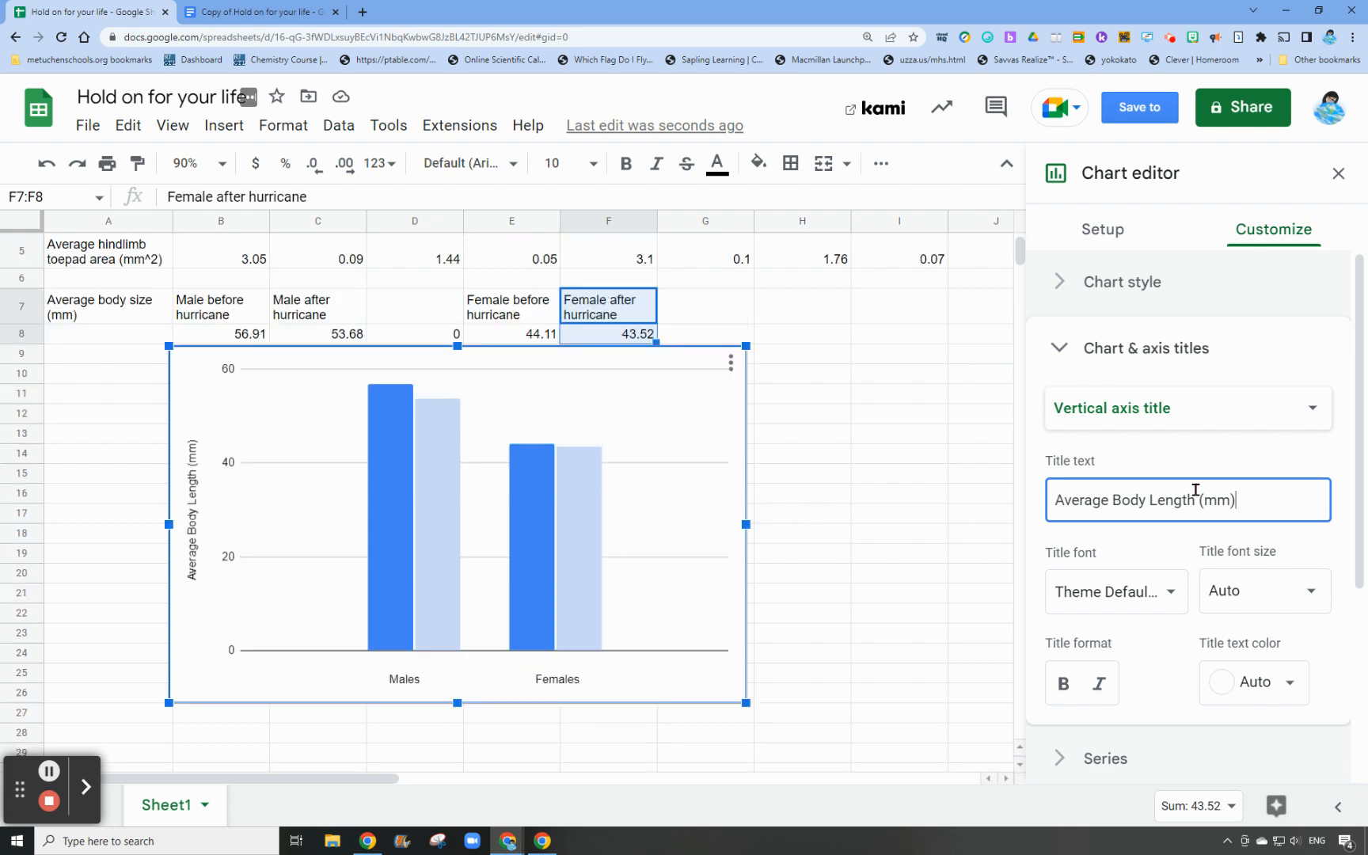
pyautogui.click(1060, 349)
pyautogui.click(1093, 423)
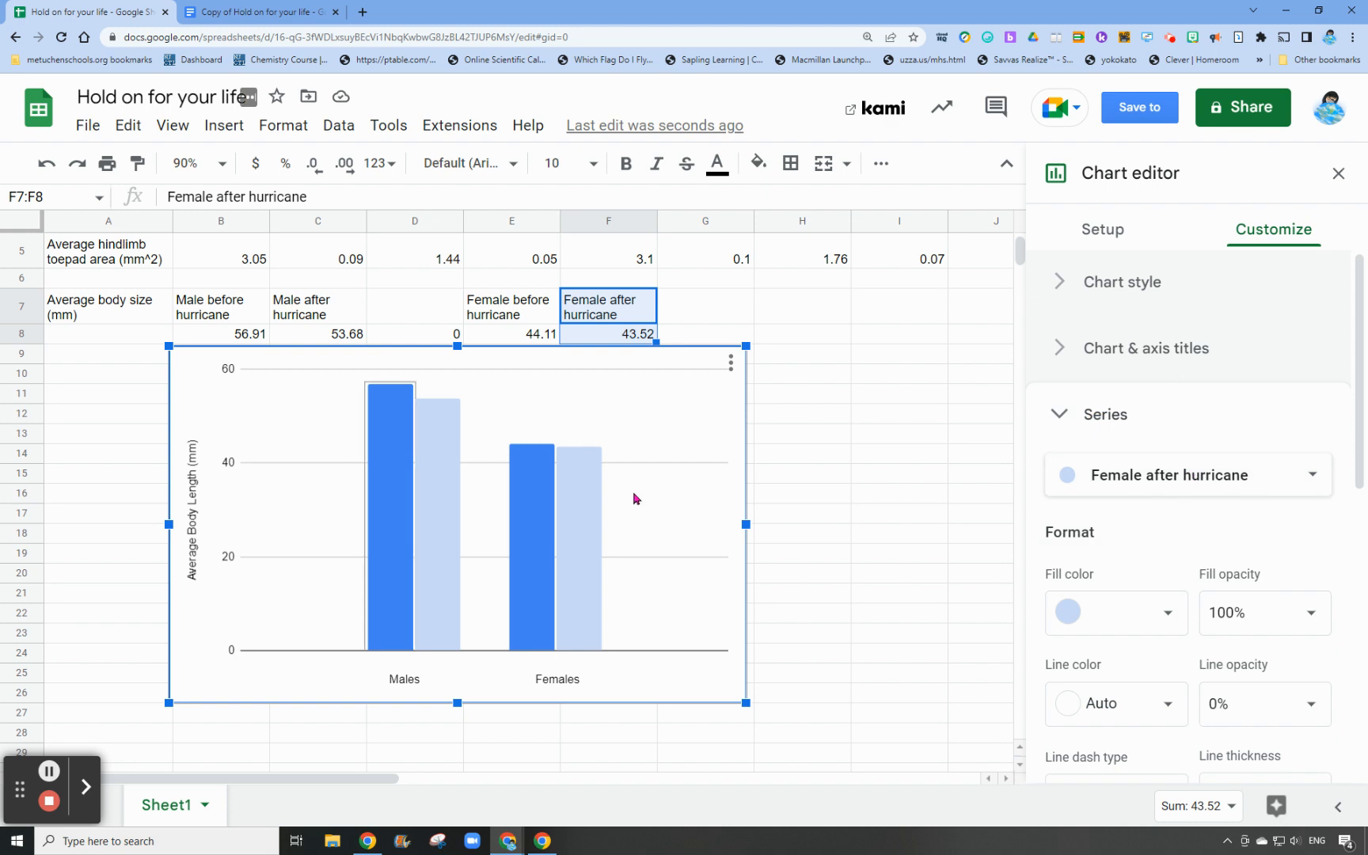
pyautogui.scroll(-3, 1137, 573)
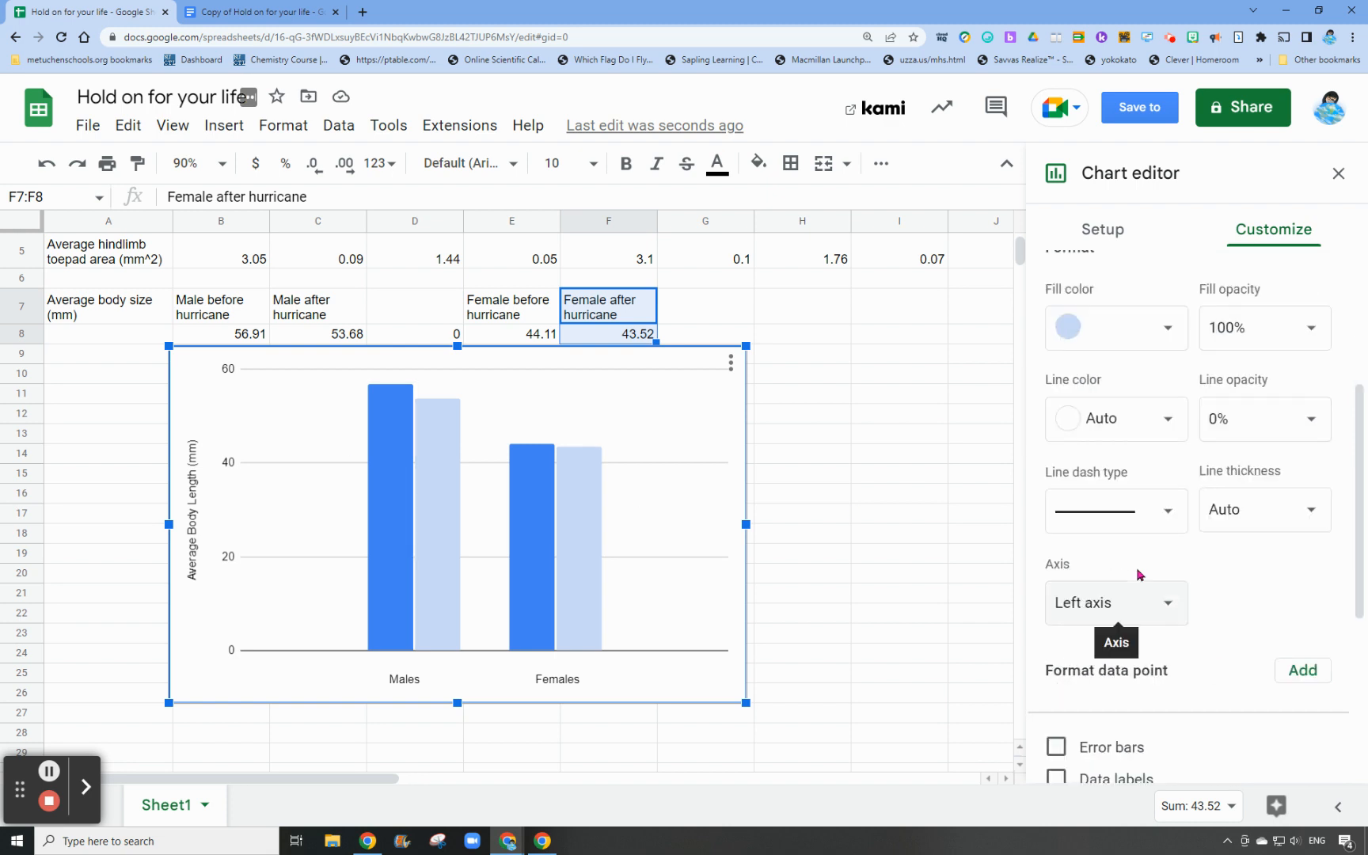
pyautogui.scroll(3, 1130, 602)
pyautogui.click(1140, 477)
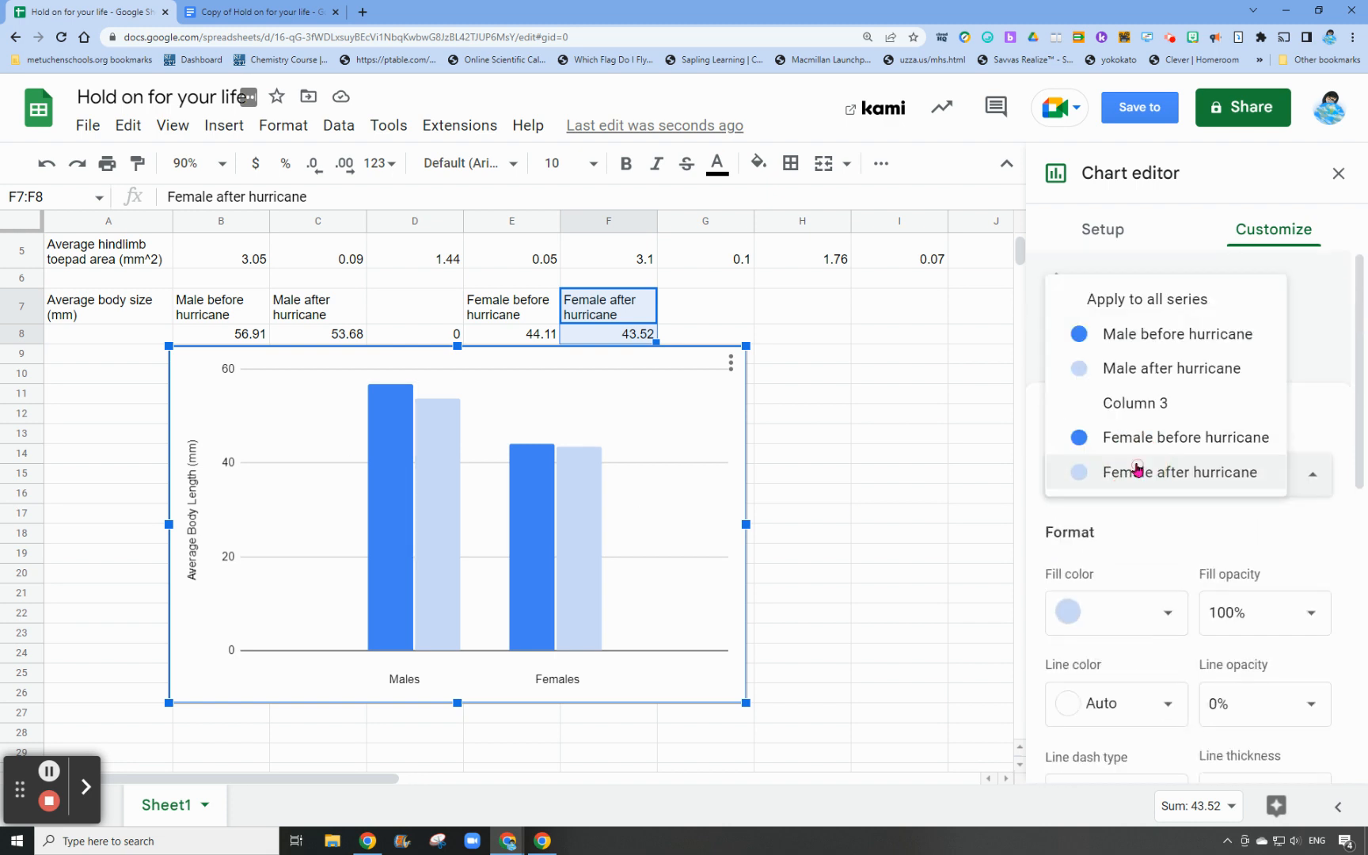
pyautogui.click(1123, 334)
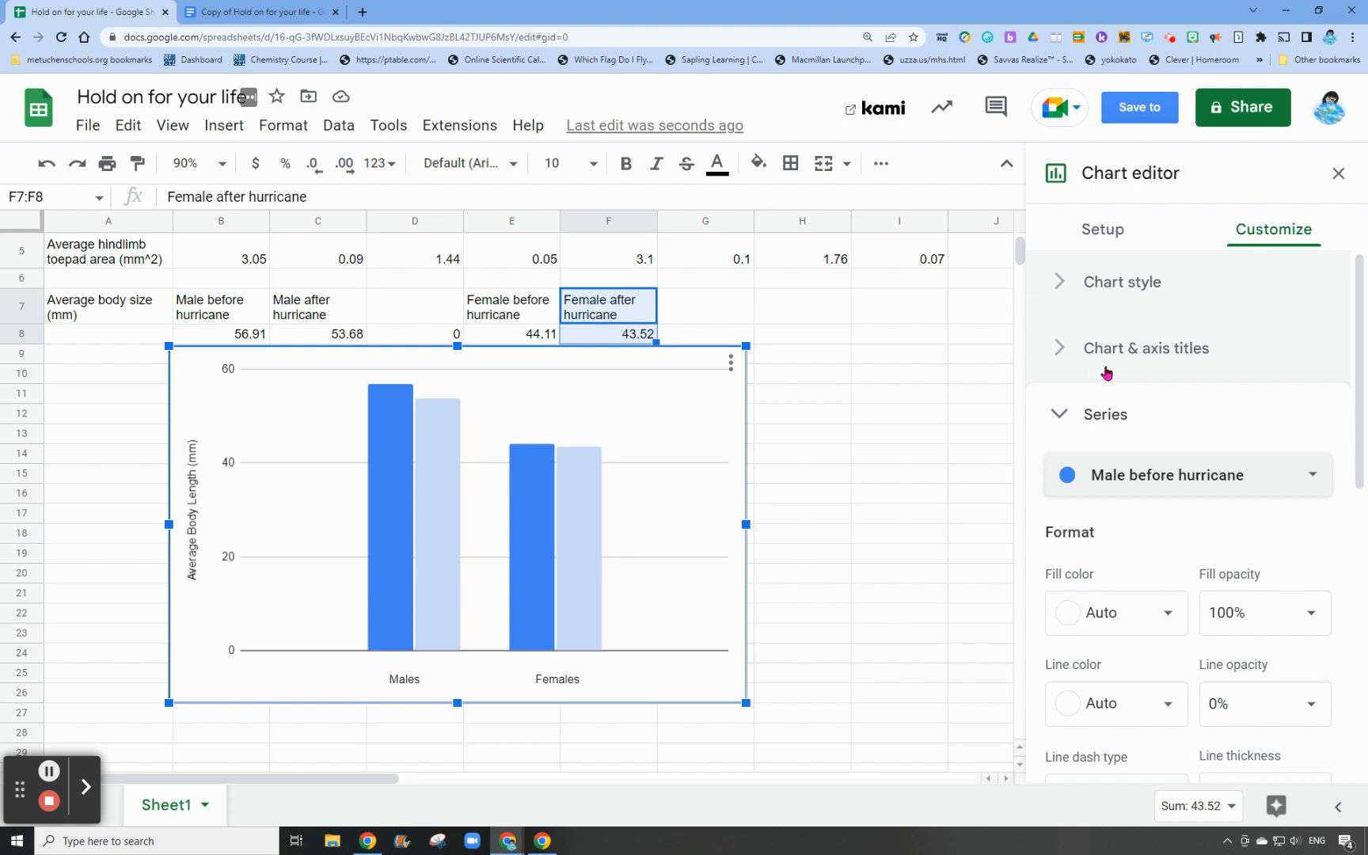
pyautogui.scroll(-5, 1094, 606)
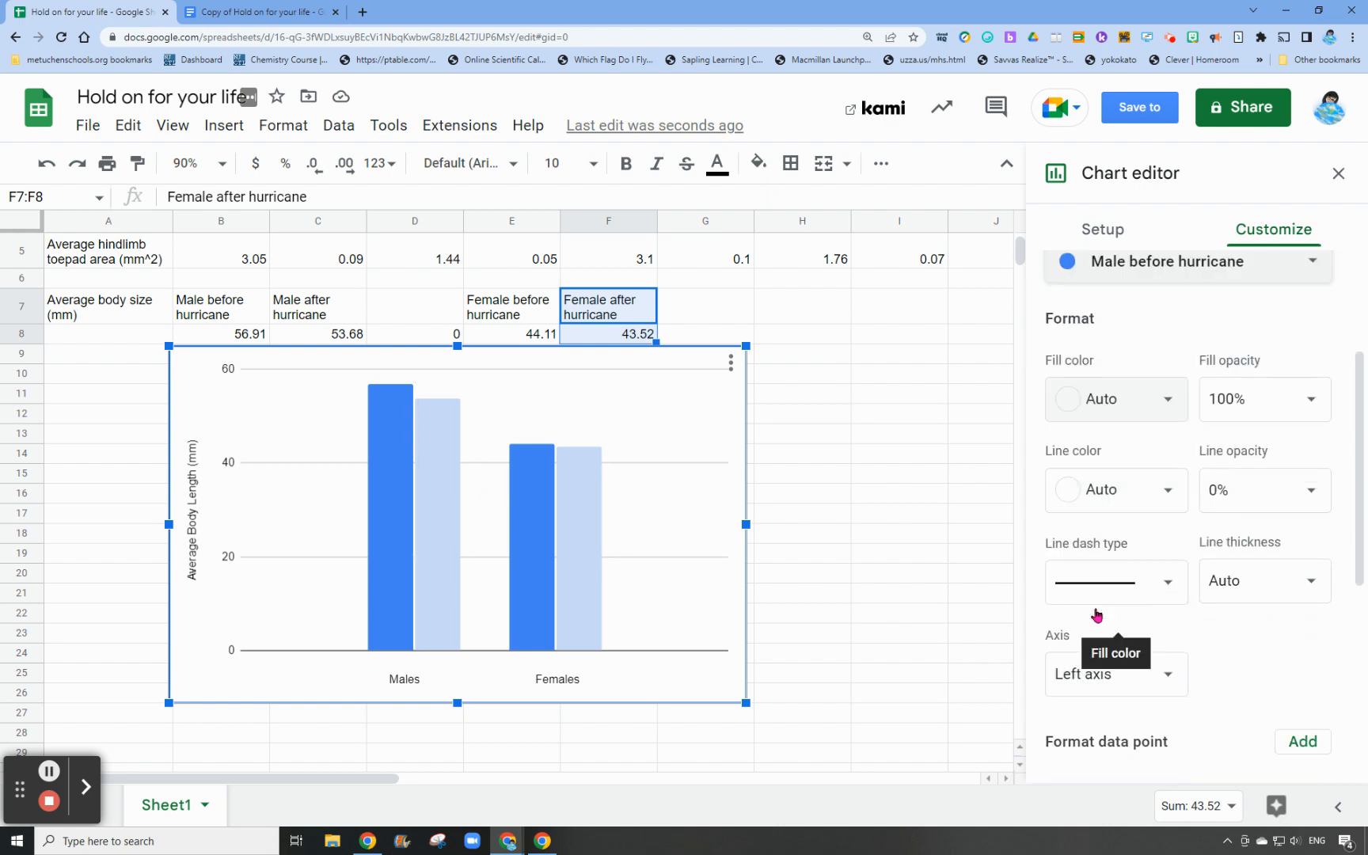
pyautogui.scroll(-2, 1094, 606)
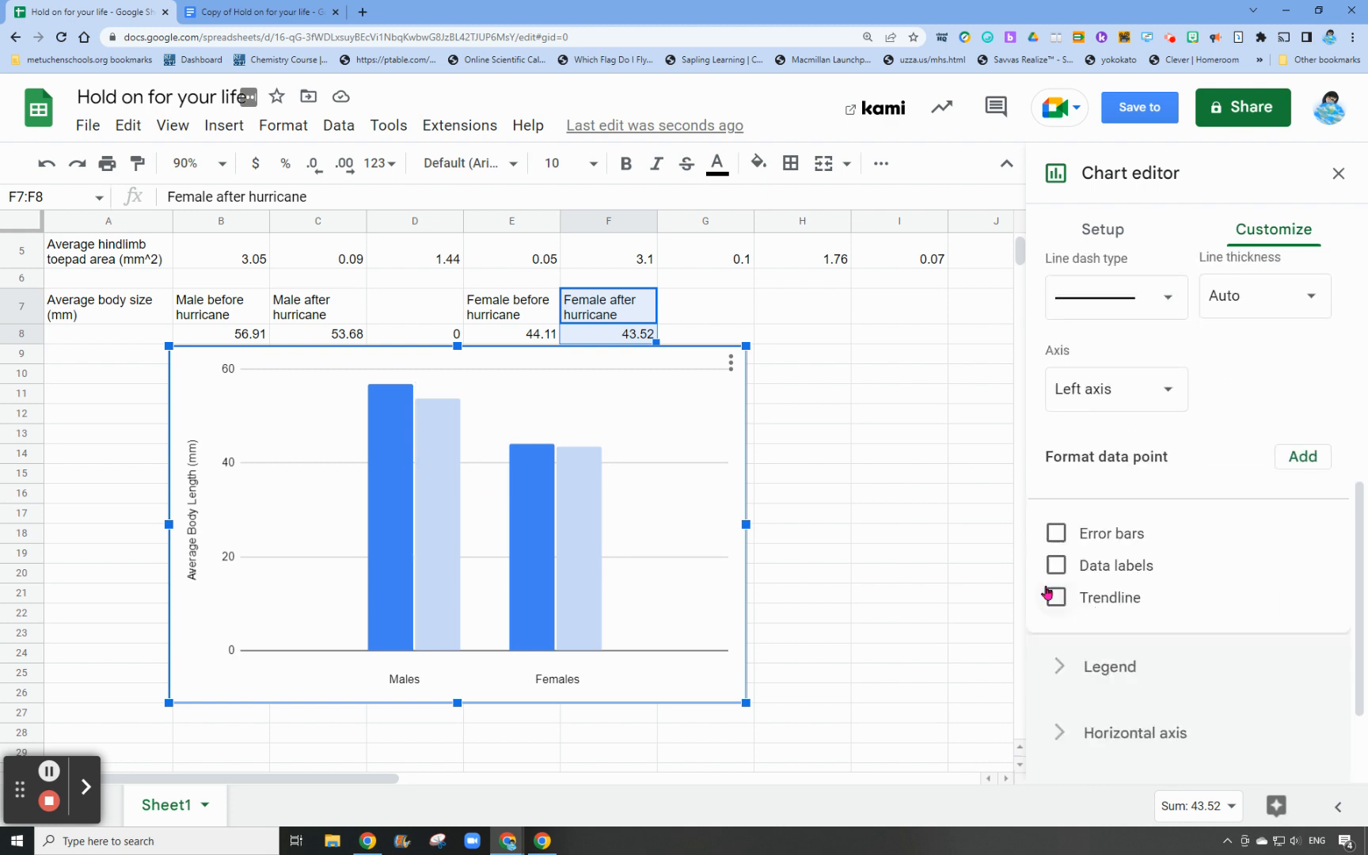
pyautogui.click(1056, 534)
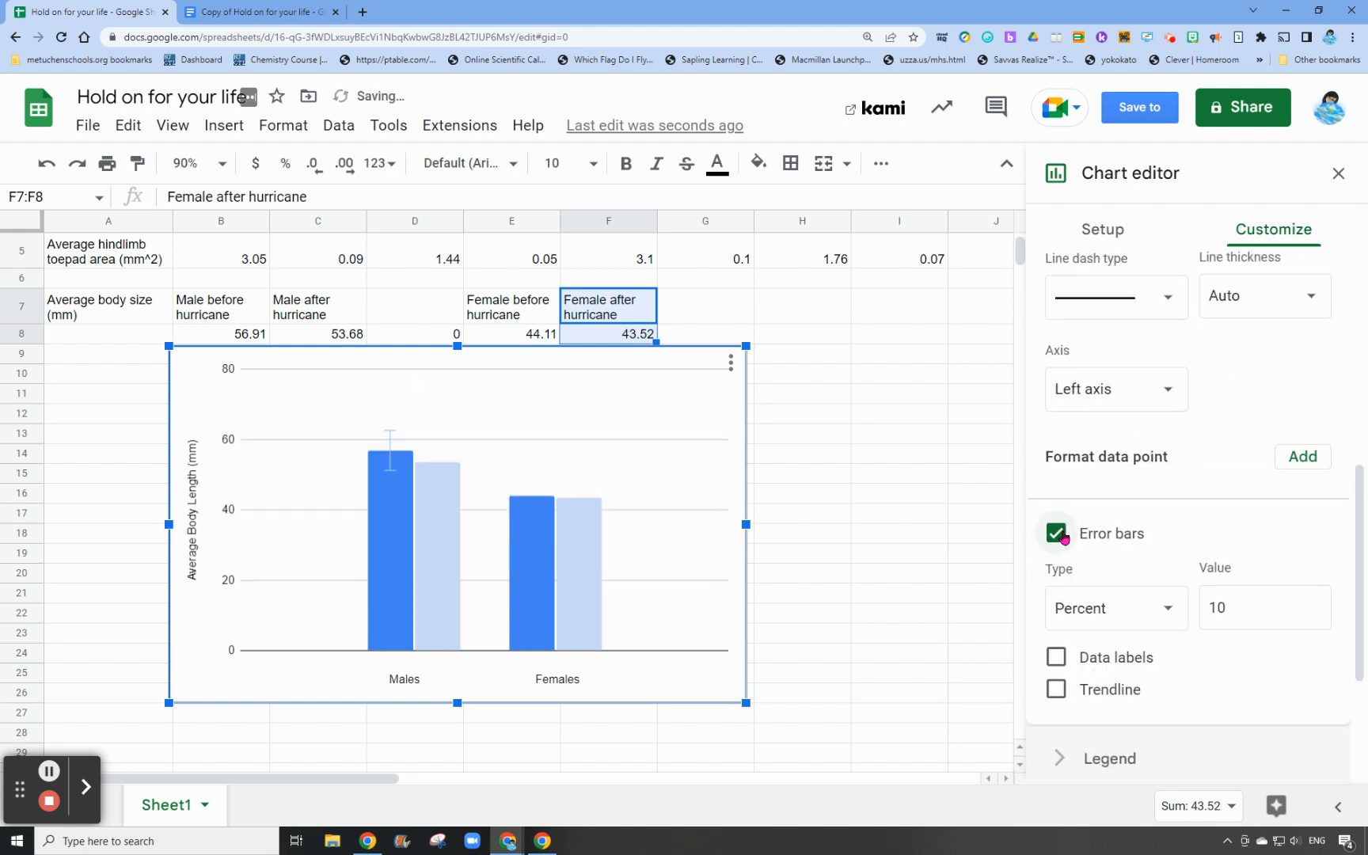
pyautogui.click(1100, 615)
pyautogui.click(1112, 581)
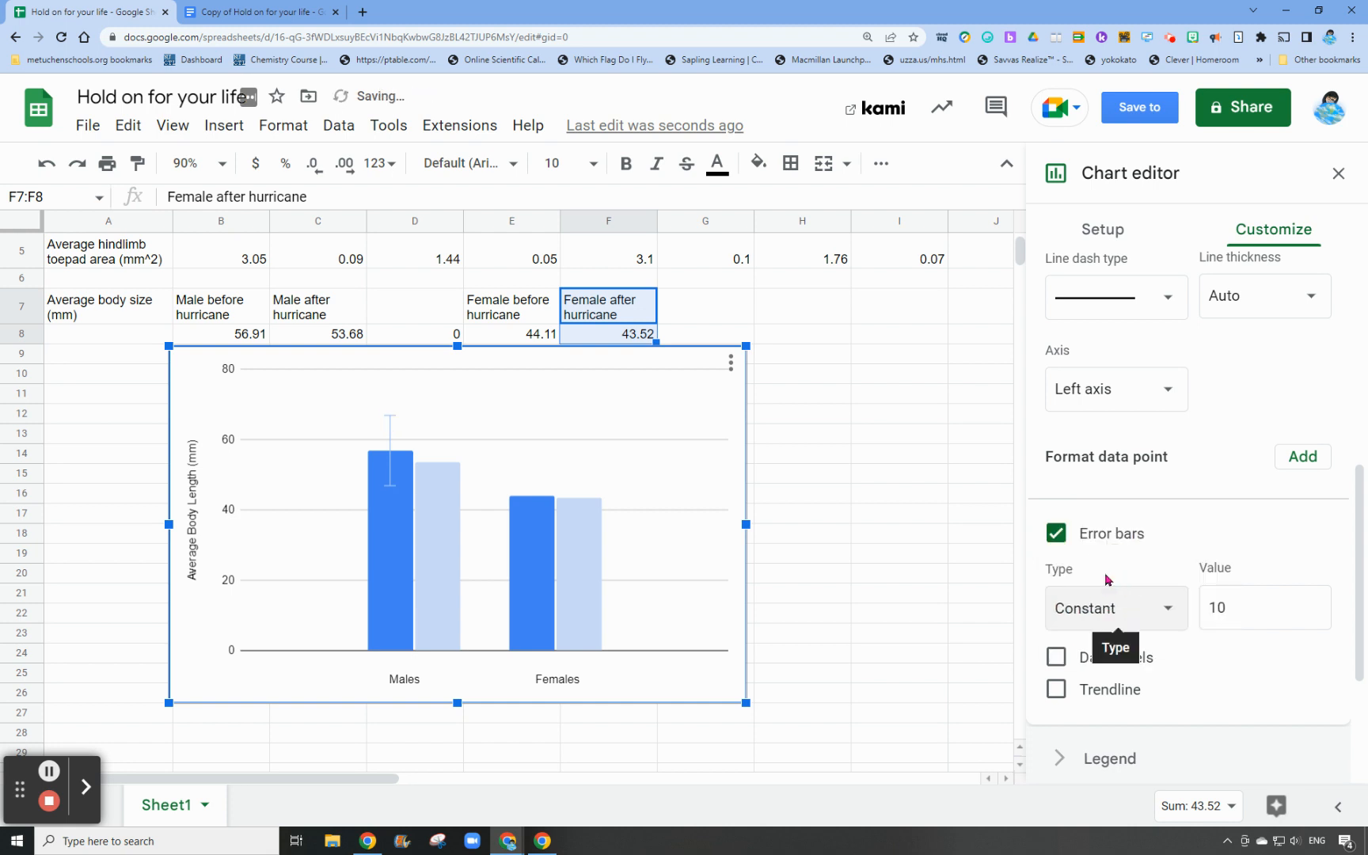
# Set the Male before hurricane error bar value to 0.89, the body size standard error from the data table
pyautogui.scroll(3, 423, 371)
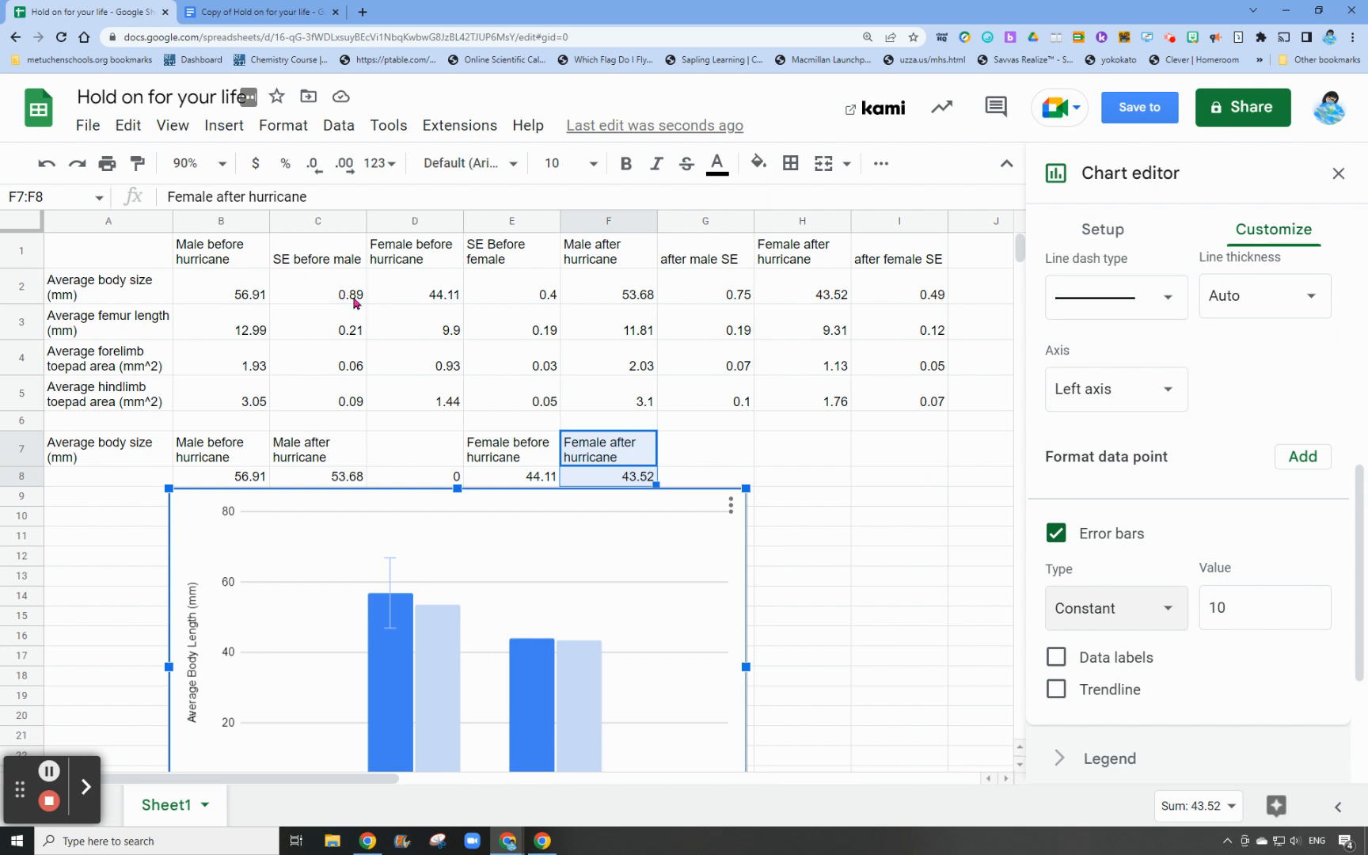
pyautogui.click(1247, 607)
pyautogui.write('0.89')
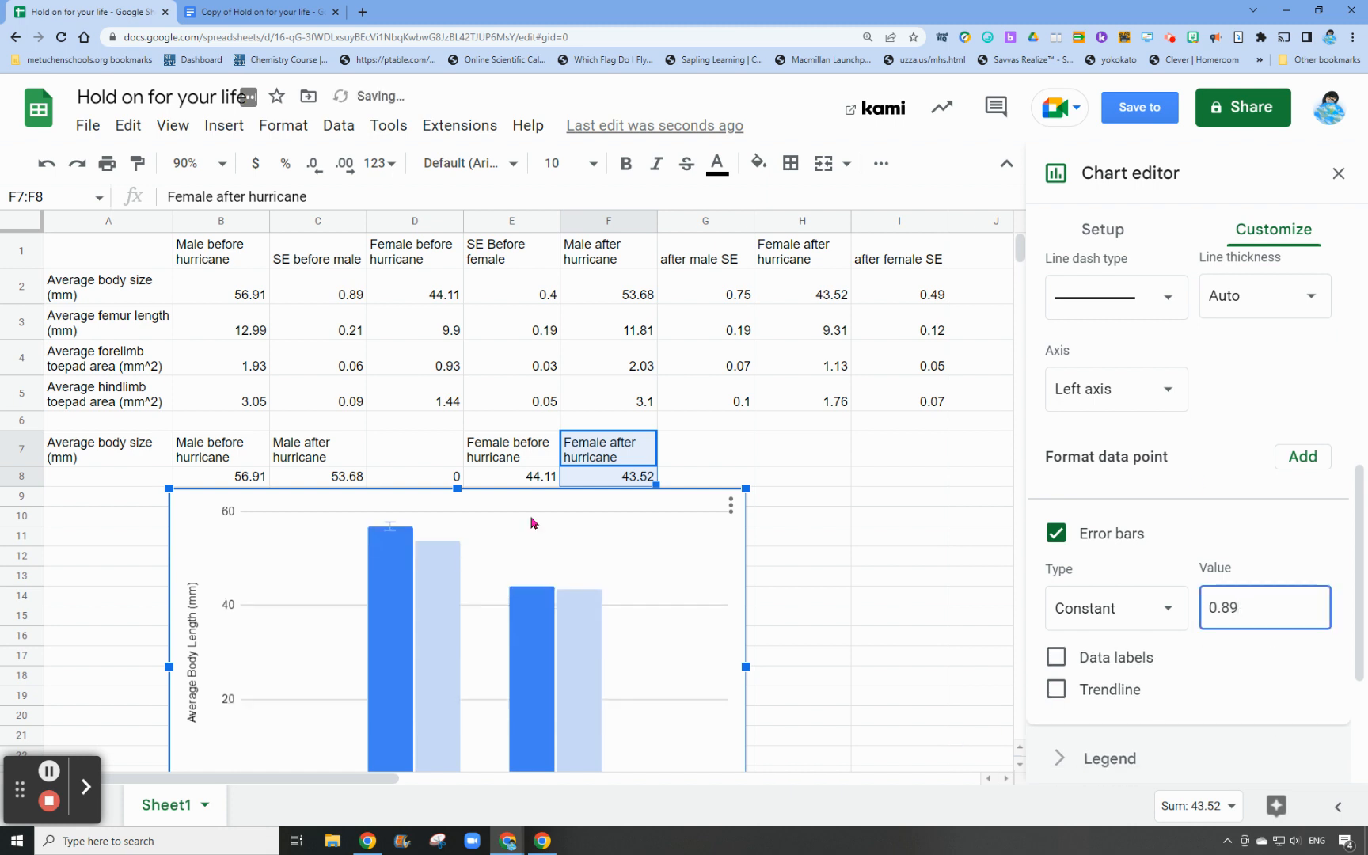
# Add Constant error bars with a value of 0.75 to the Male after hurricane series
pyautogui.scroll(5, 1155, 378)
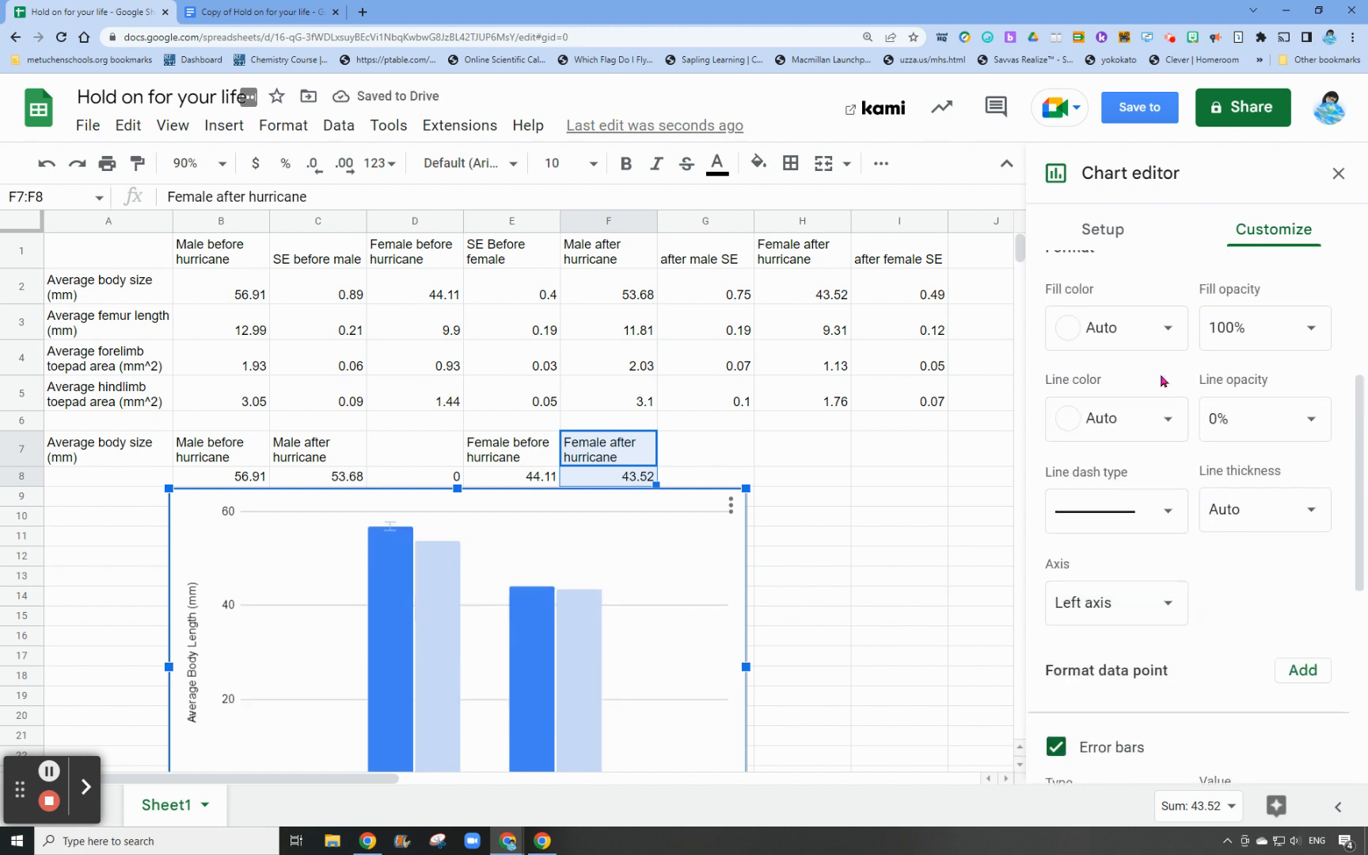
pyautogui.click(1157, 402)
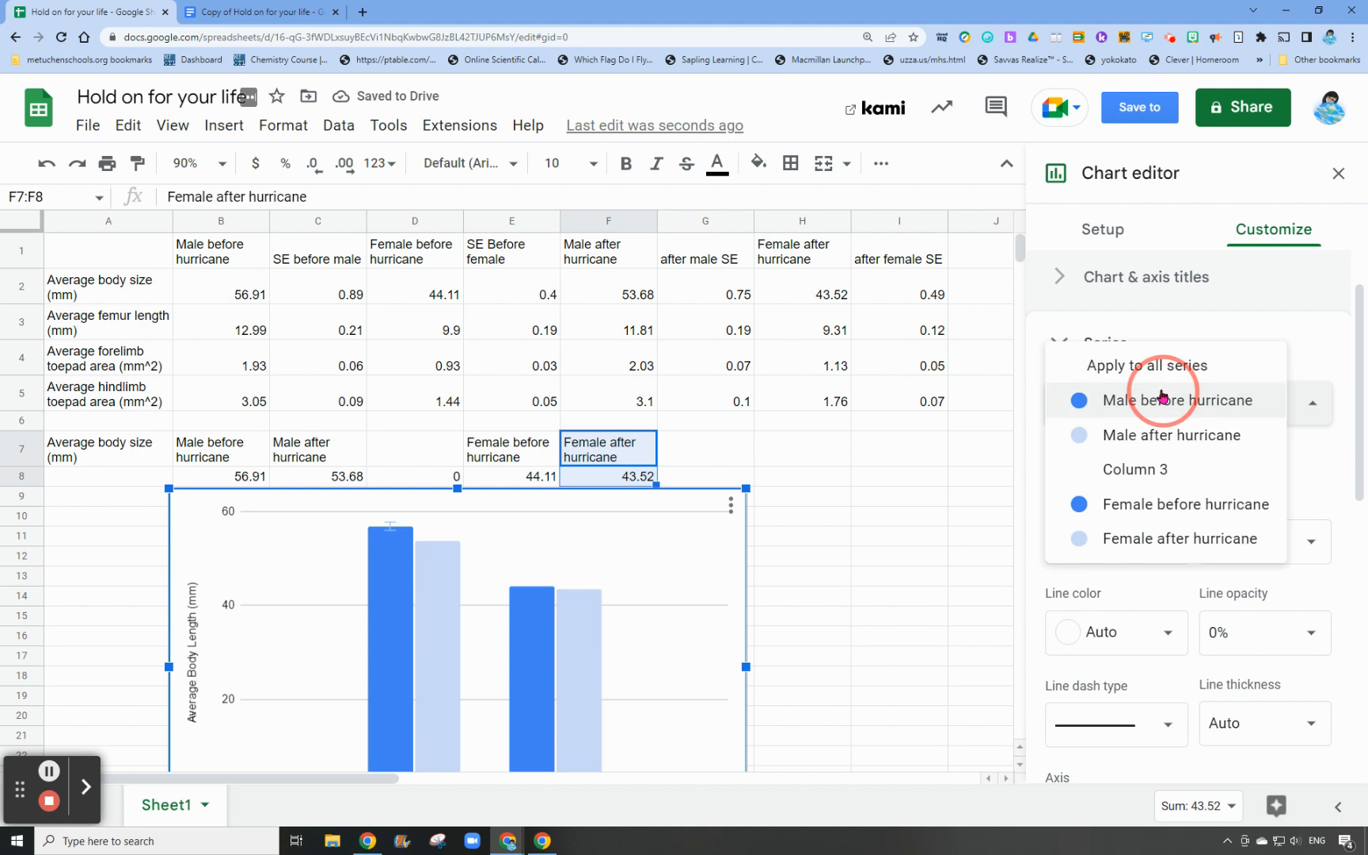
pyautogui.click(1147, 442)
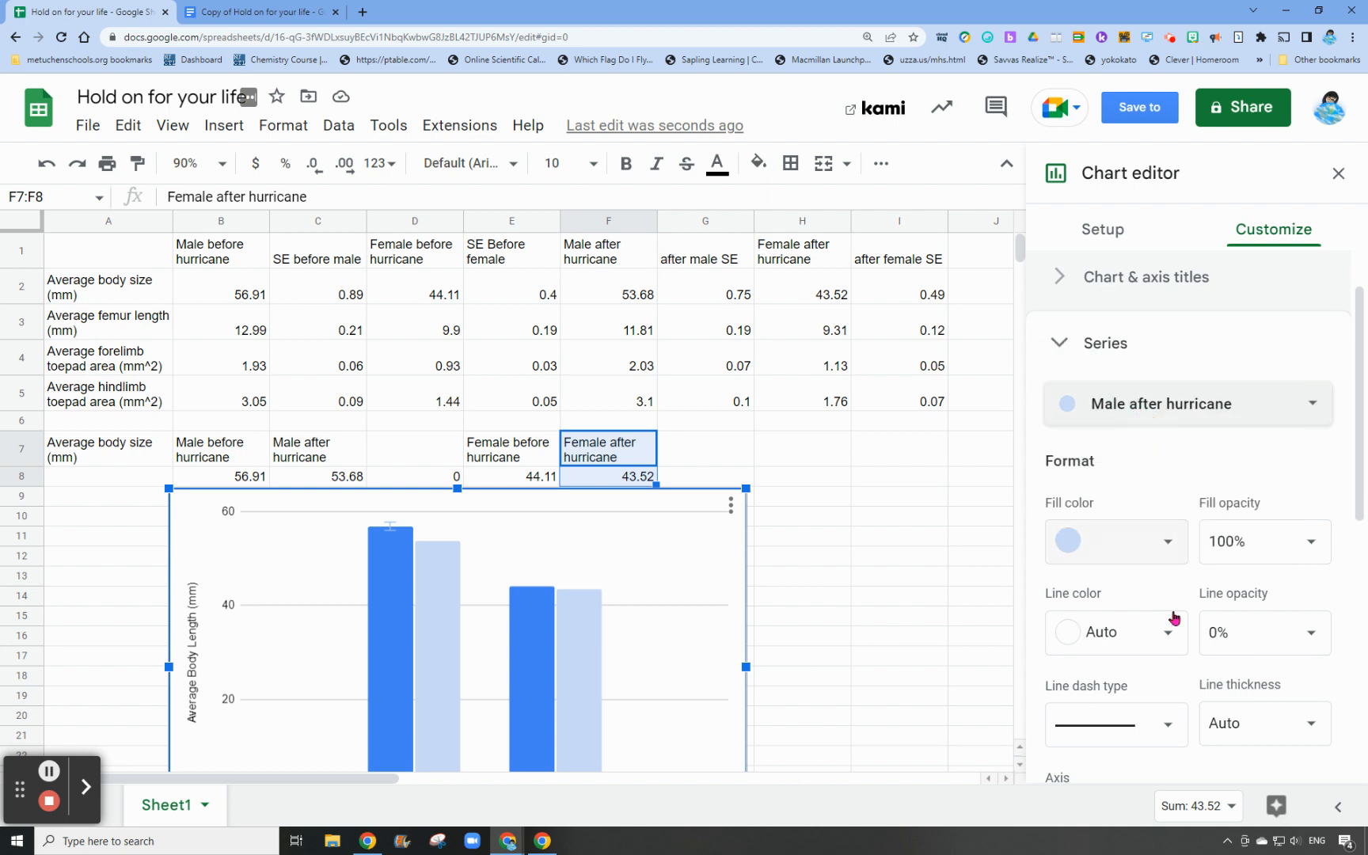
pyautogui.scroll(-5, 1114, 611)
pyautogui.click(1112, 614)
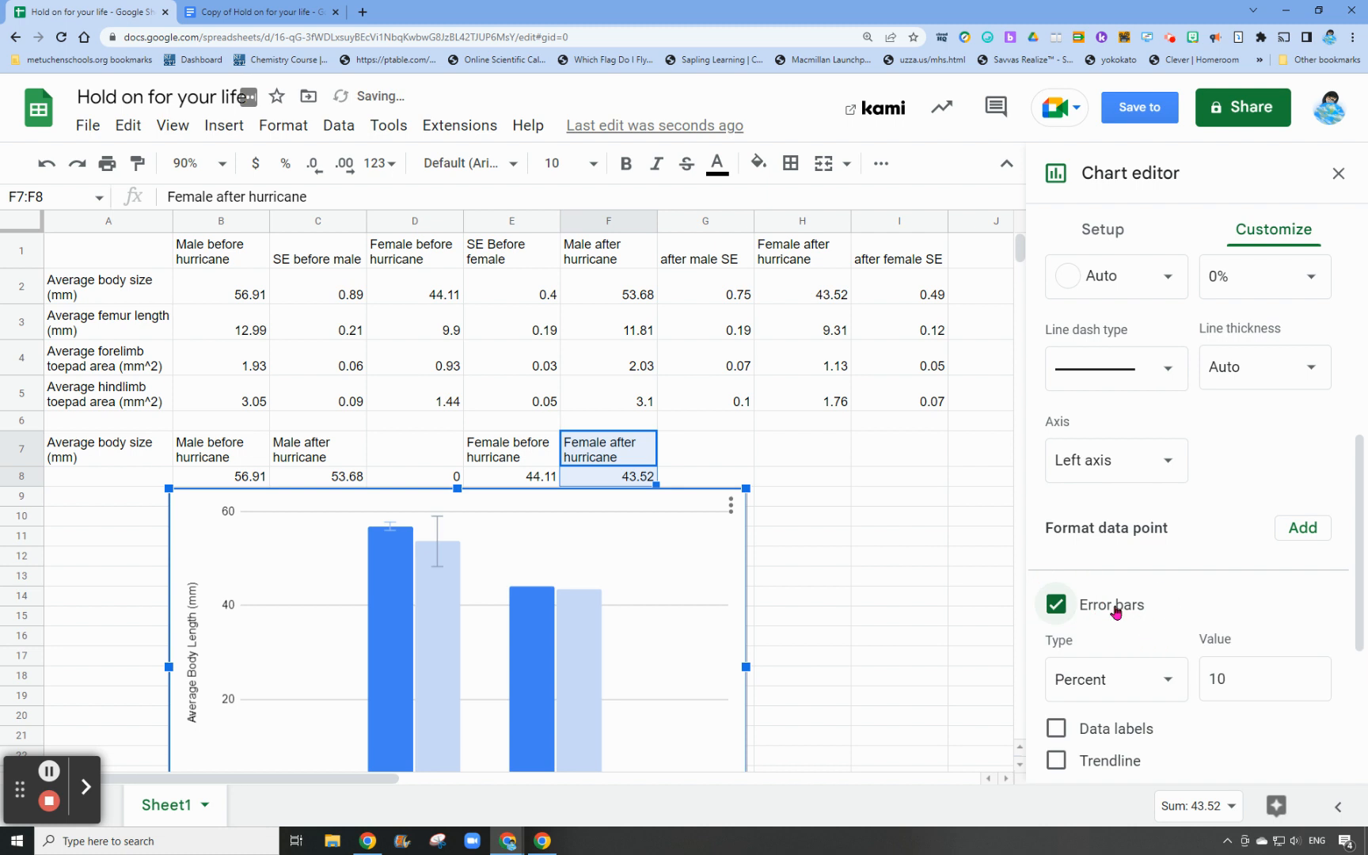
pyautogui.click(1108, 678)
pyautogui.click(1128, 643)
pyautogui.doubleClick(1255, 685)
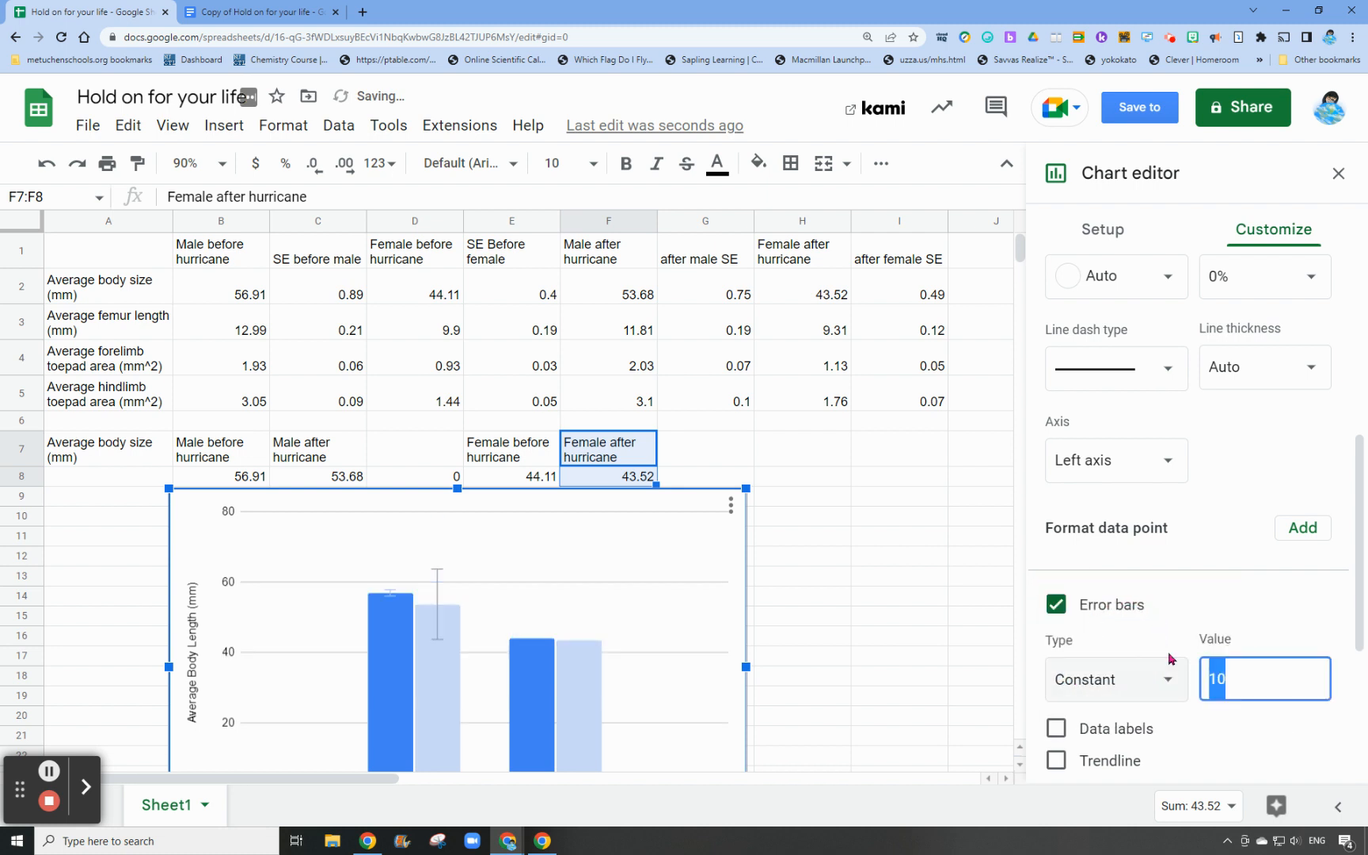
pyautogui.write('0.75')
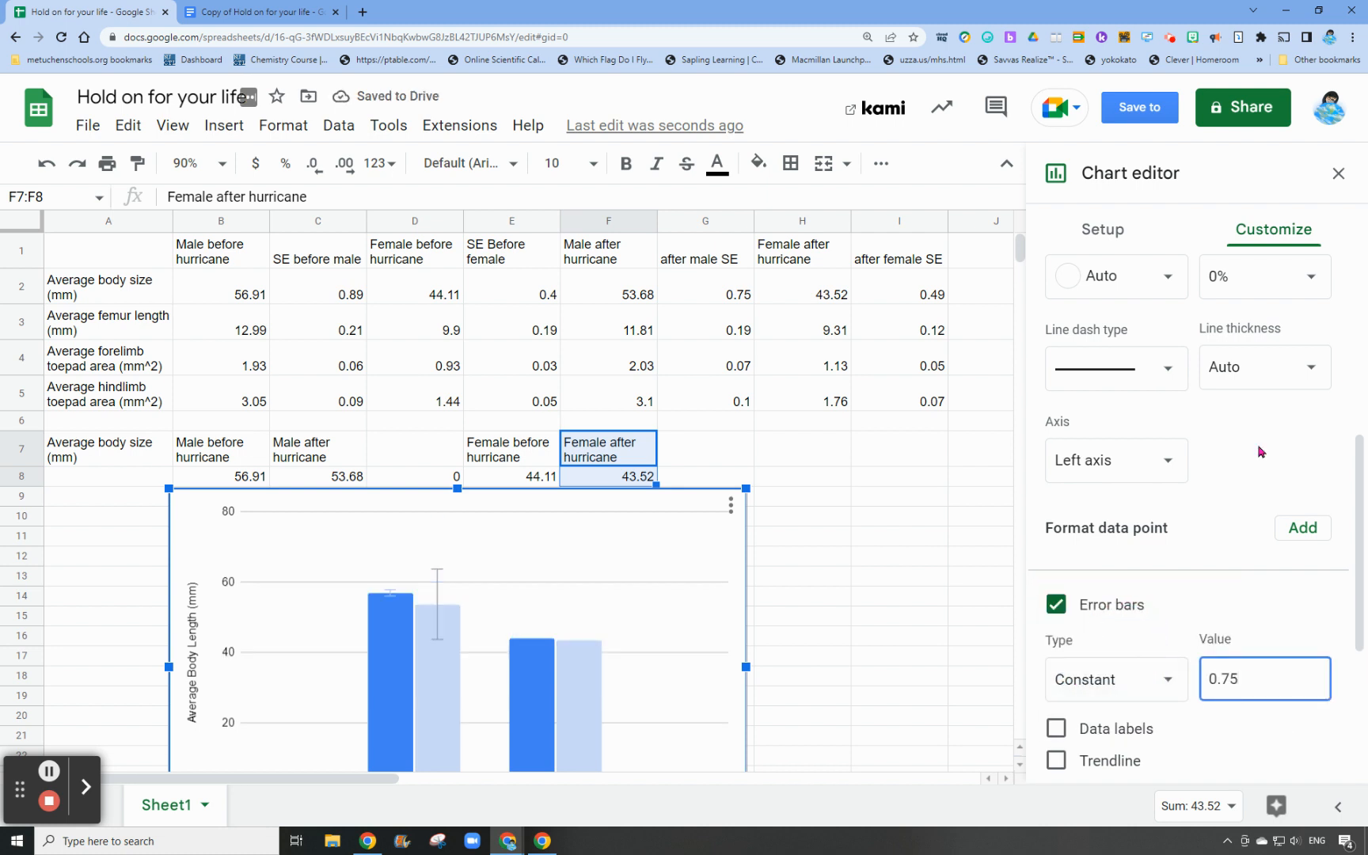
# Add Constant error bars with a value of 0.4 to the Female before hurricane series
pyautogui.scroll(5, 1251, 446)
pyautogui.click(1124, 398)
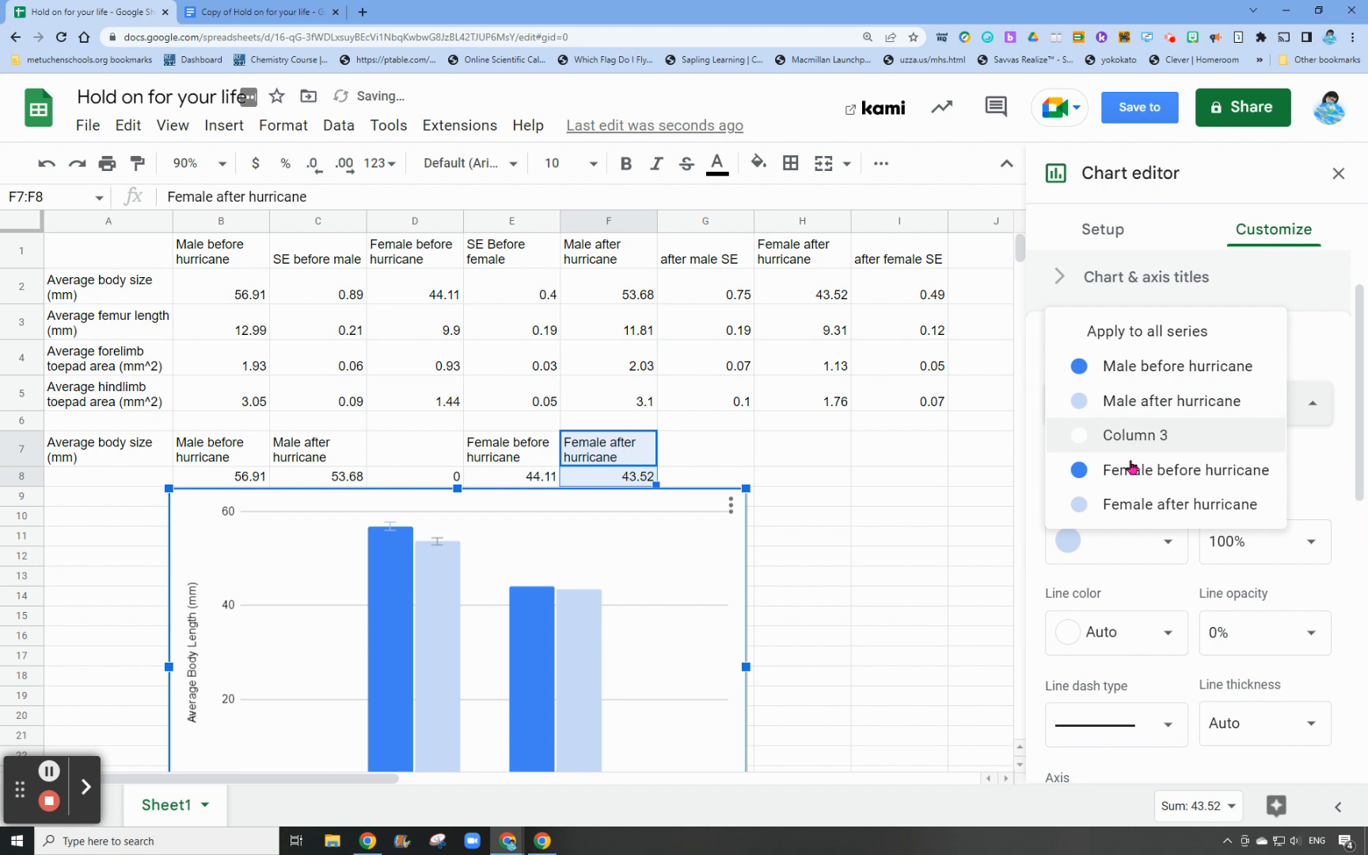
pyautogui.click(1135, 472)
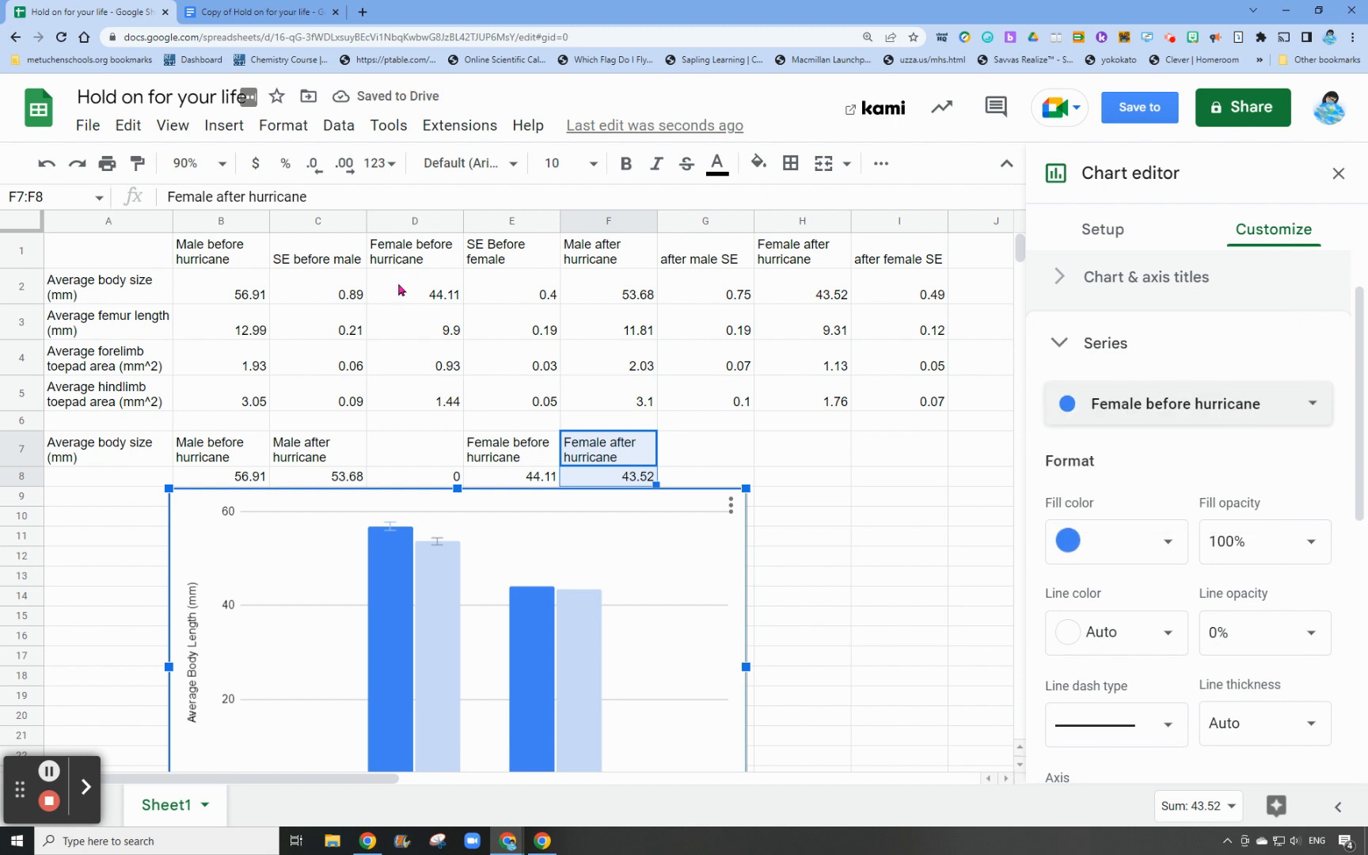
pyautogui.scroll(-5, 1165, 540)
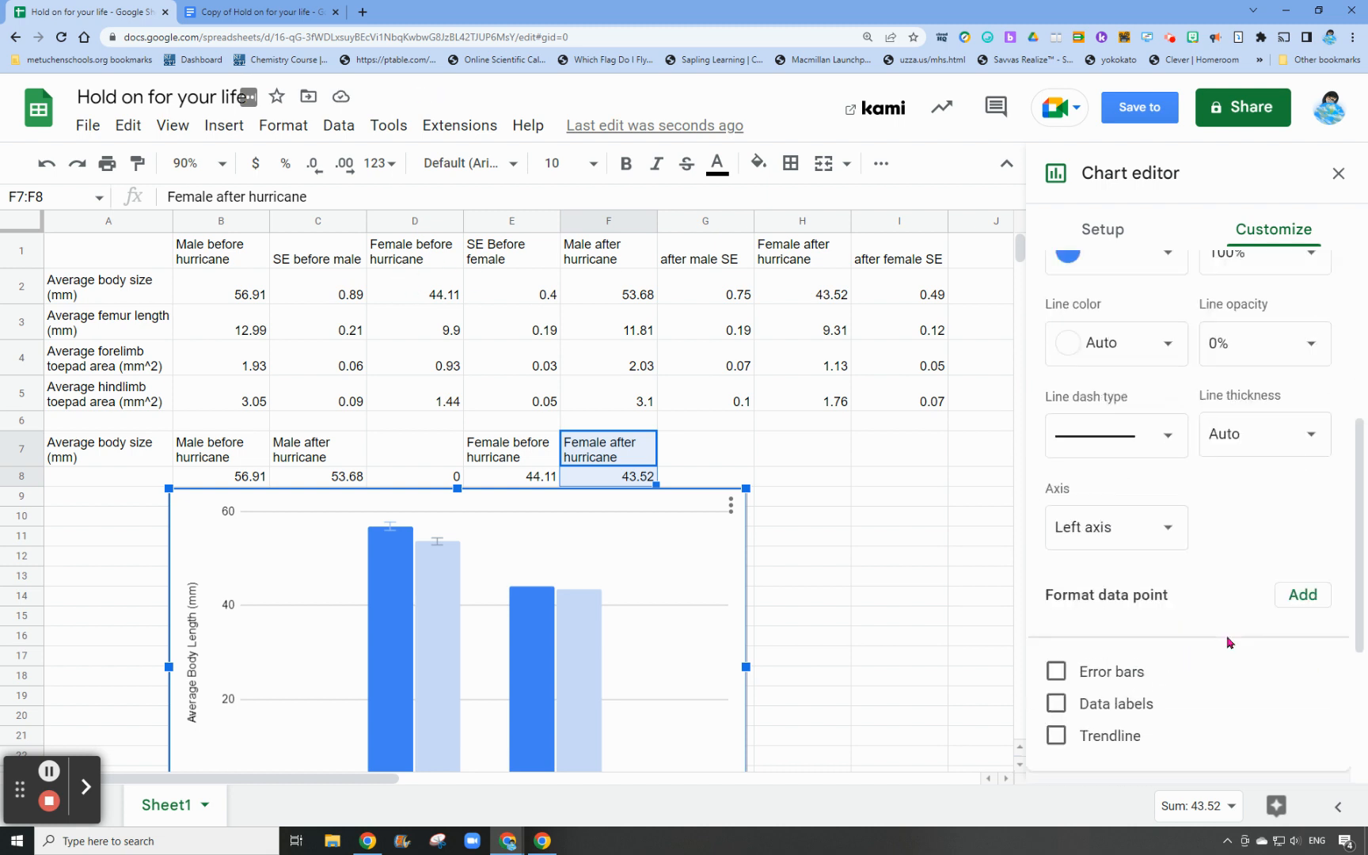
pyautogui.click(1056, 606)
pyautogui.click(1111, 677)
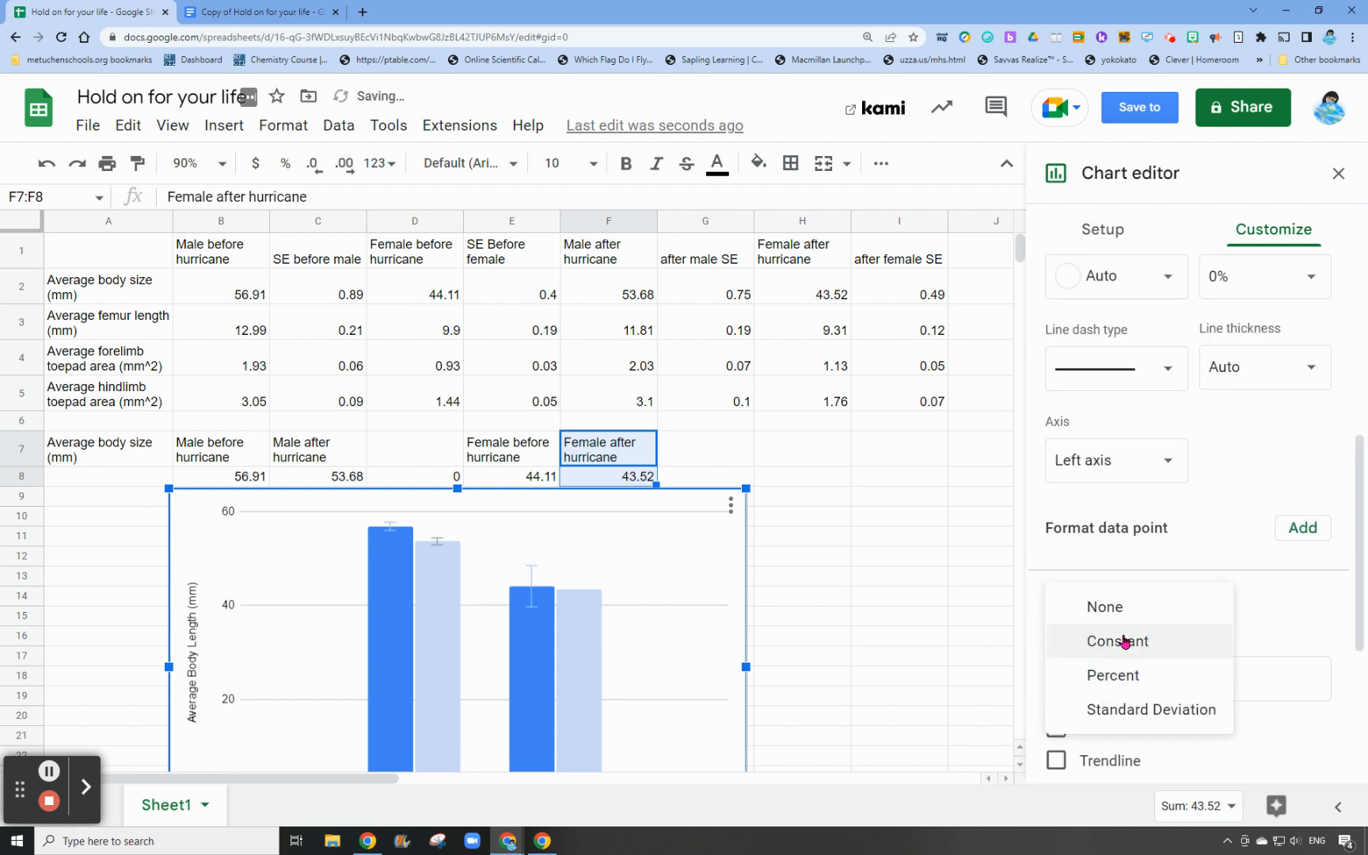
pyautogui.click(1124, 641)
pyautogui.moveTo(1233, 684); pyautogui.dragTo(1165, 683)
pyautogui.write('0.4')
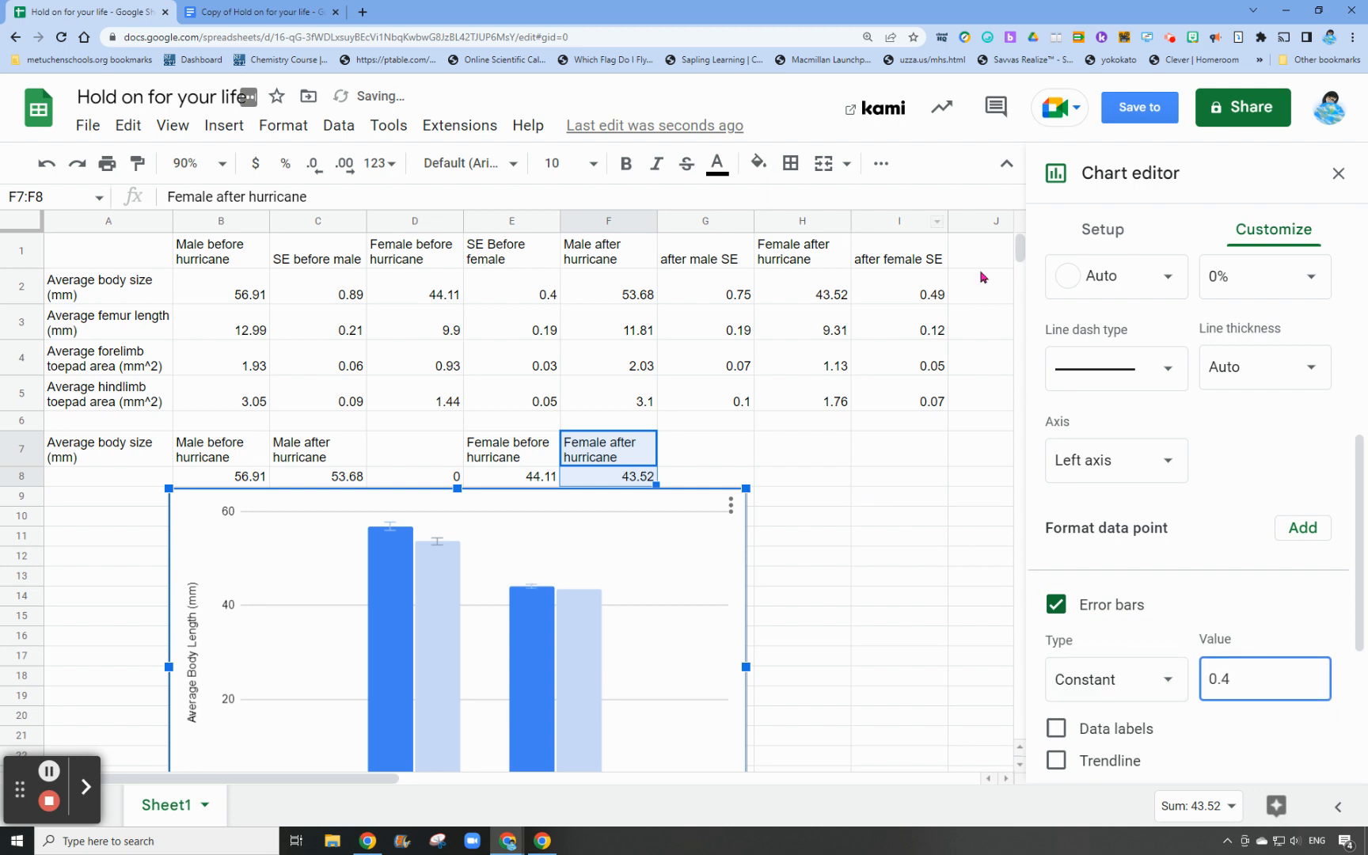
# Add error bars of the Constant type to the Female after hurricane series
pyautogui.scroll(5, 1219, 532)
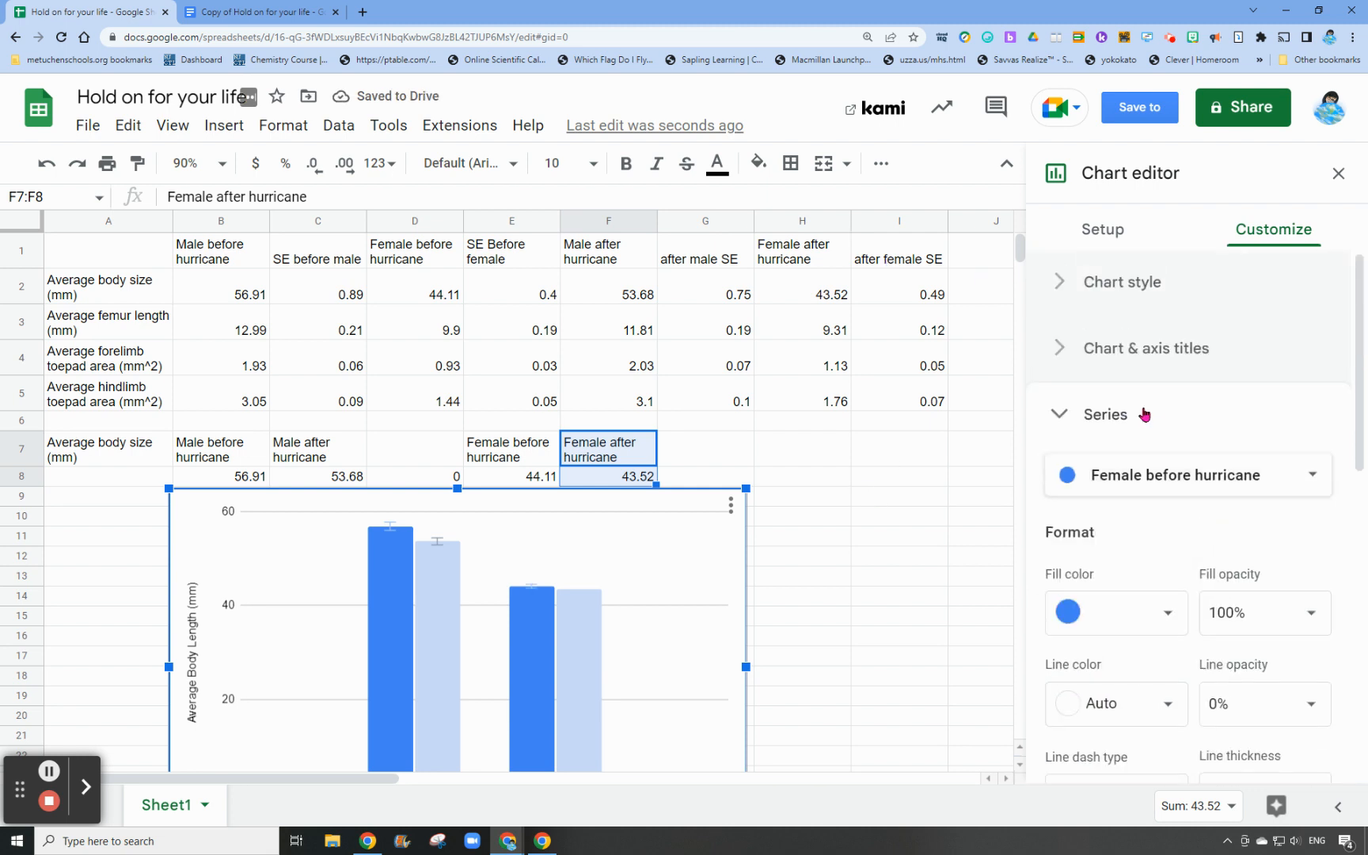
pyautogui.click(1140, 473)
pyautogui.click(1154, 509)
pyautogui.scroll(-6, 965, 517)
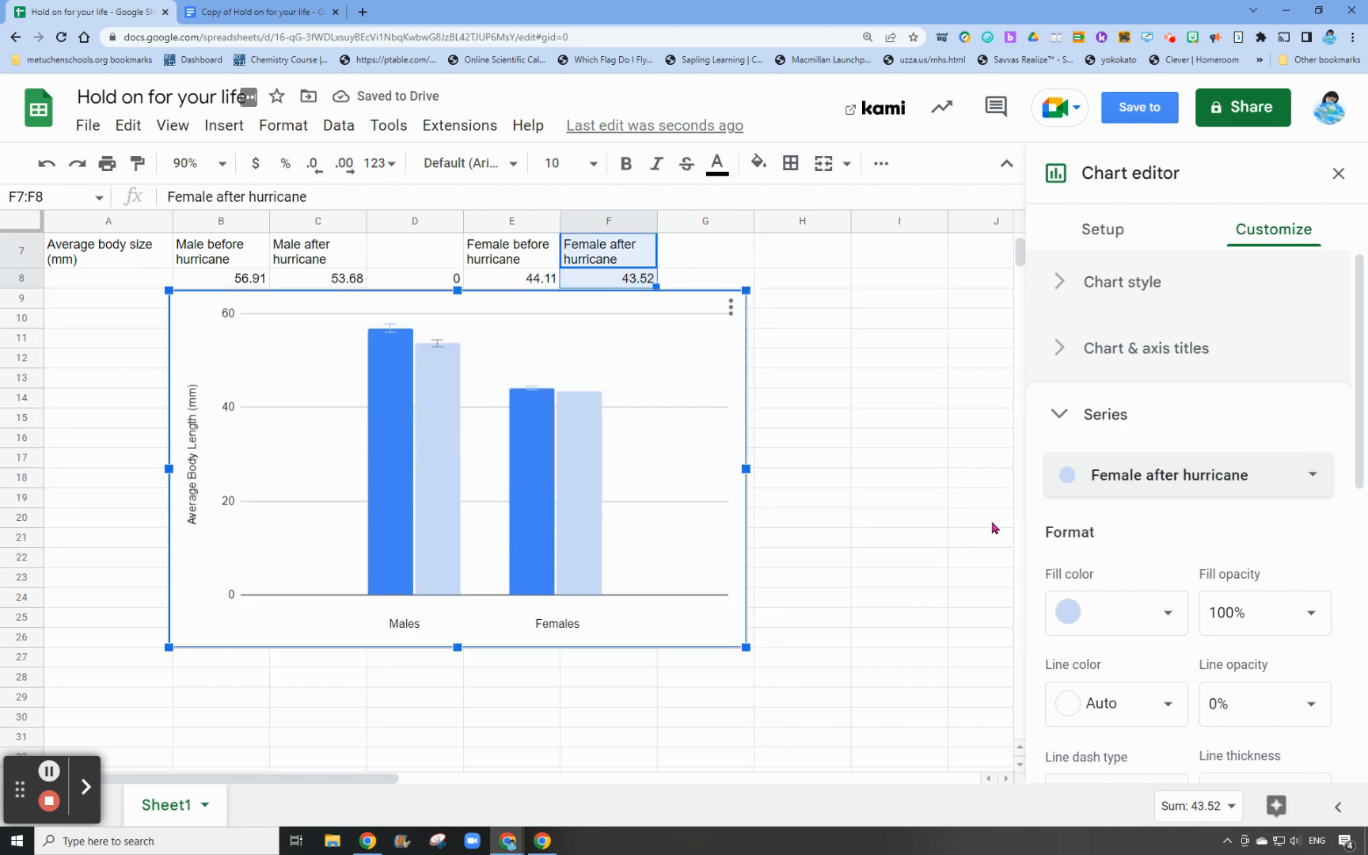
pyautogui.scroll(6, 711, 449)
pyautogui.scroll(-8, 1200, 556)
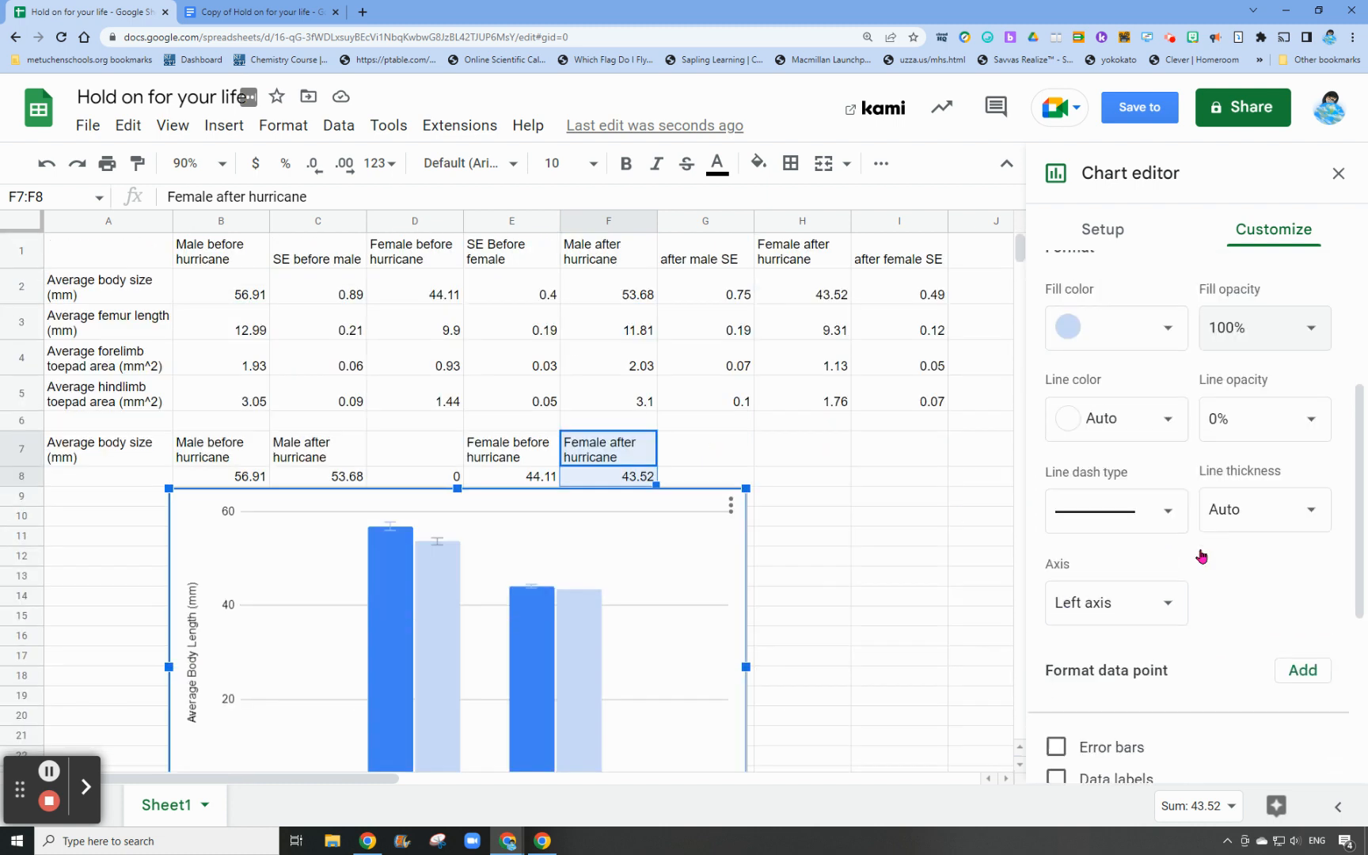
pyautogui.click(1056, 395)
pyautogui.click(1123, 479)
pyautogui.click(1116, 432)
# Set the Female after hurricane error bar value to 0.49, its body size standard error
pyautogui.doubleClick(1219, 467)
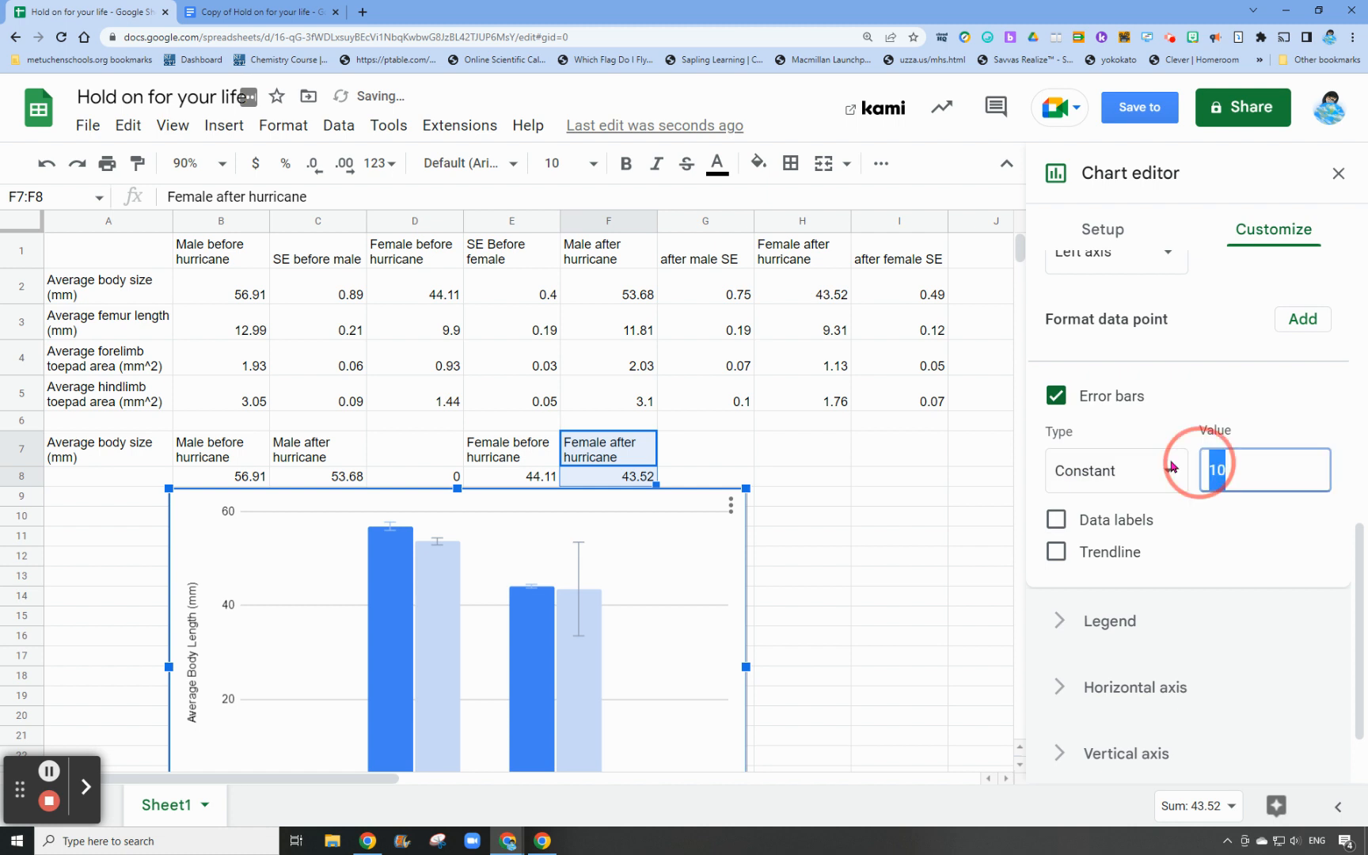
pyautogui.write('0.')
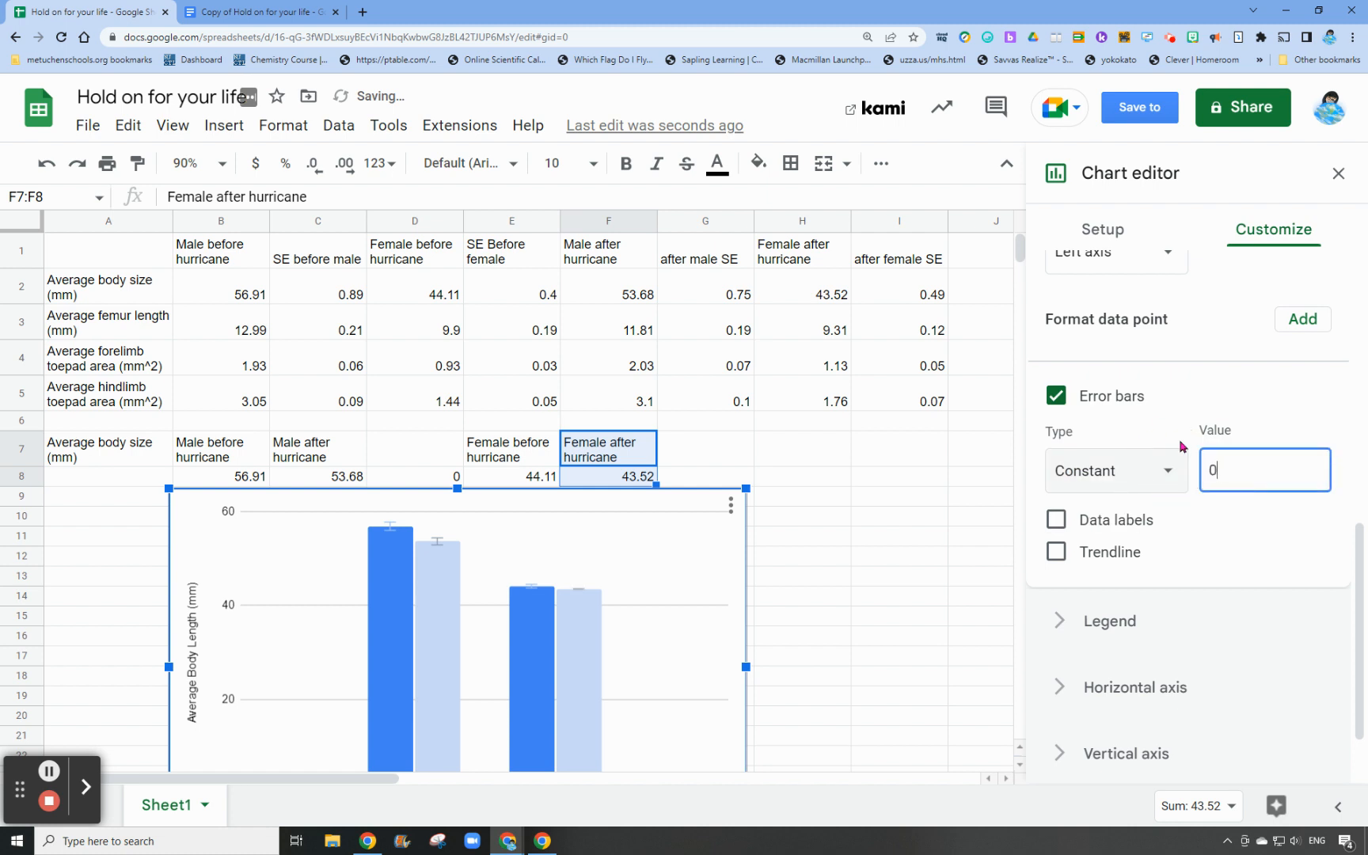
pyautogui.write('49')
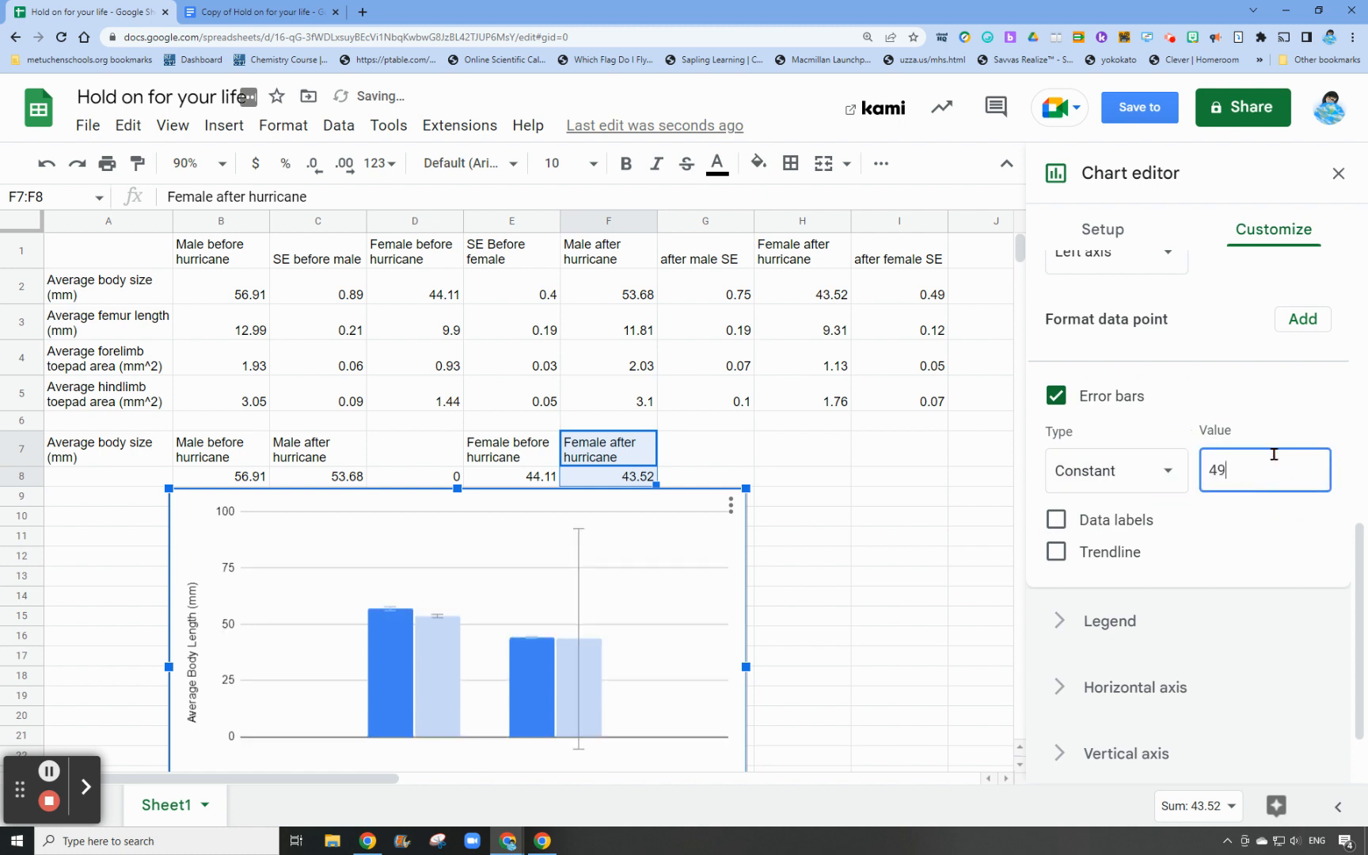
pyautogui.doubleClick(1200, 467)
pyautogui.write('0.49')
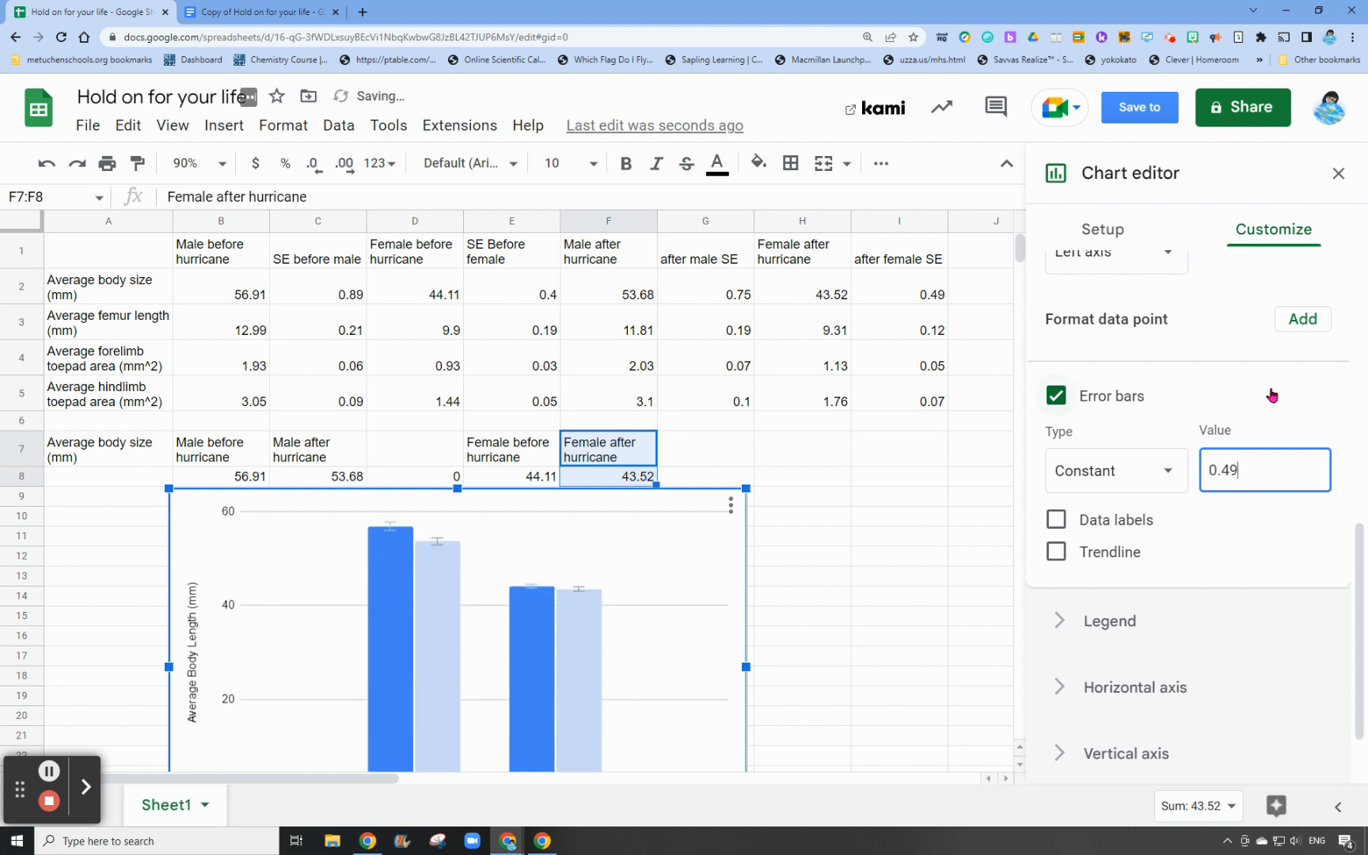
pyautogui.click(1196, 349)
# Set the minimum of the chart's vertical axis to 20
pyautogui.scroll(-2, 729, 474)
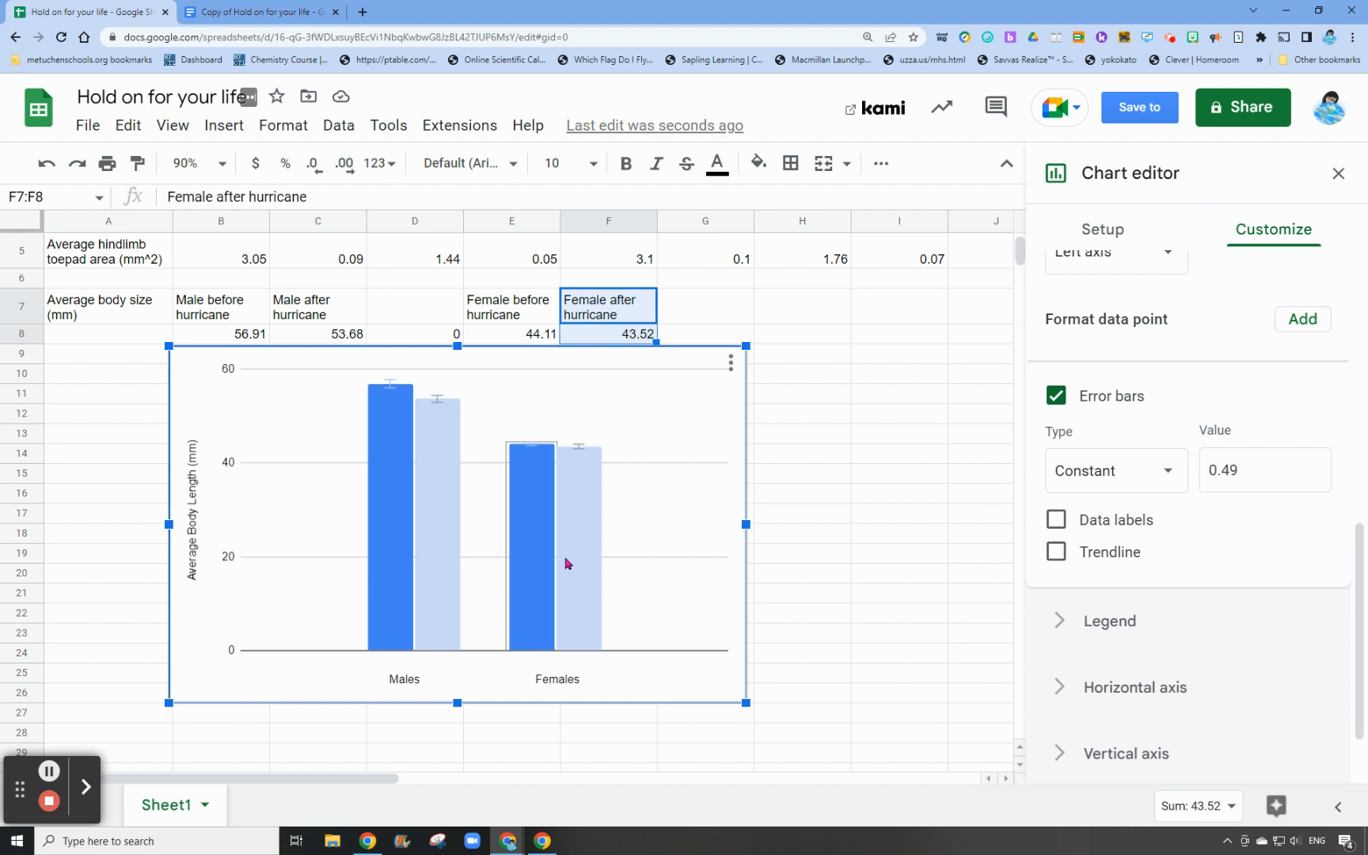
pyautogui.scroll(7, 1105, 475)
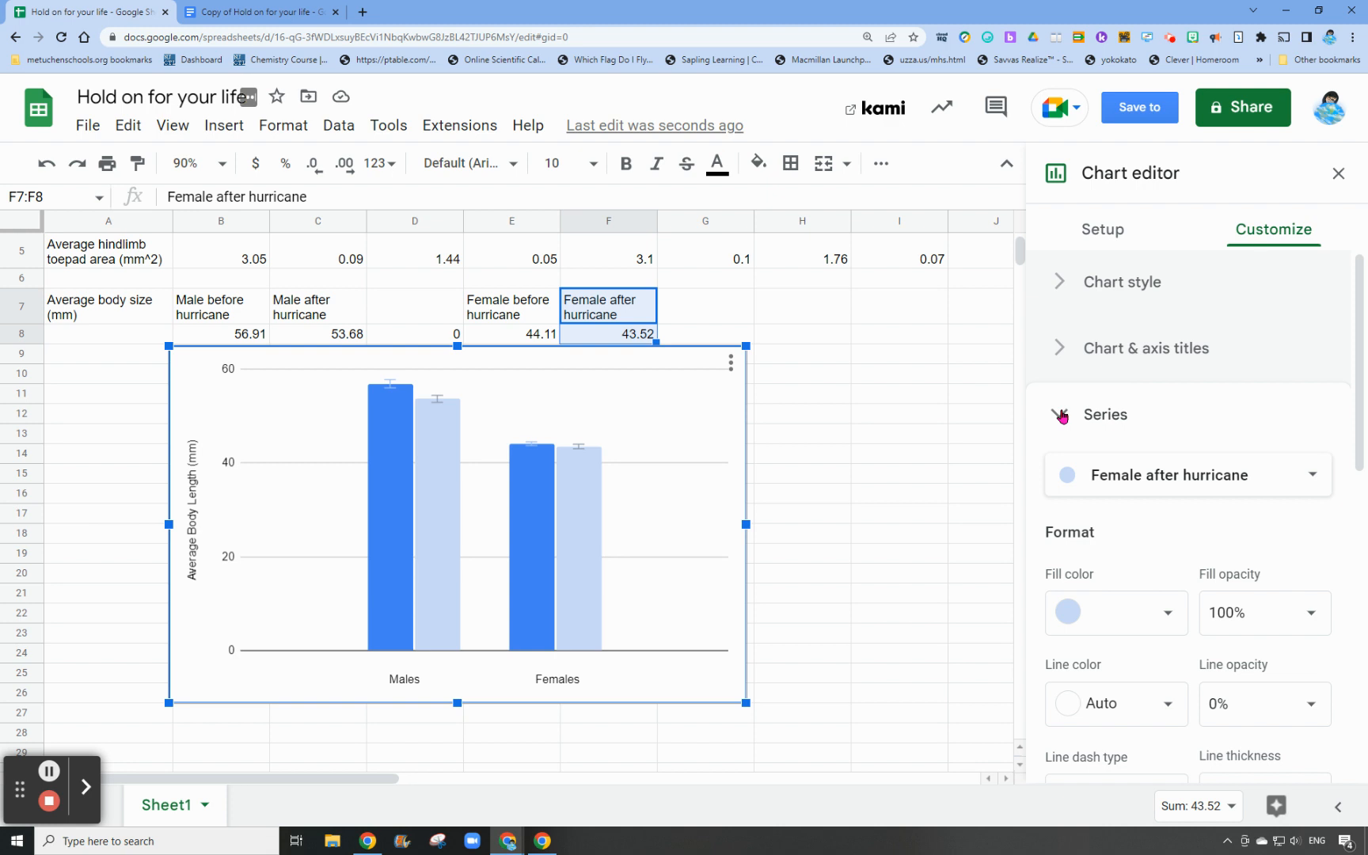
pyautogui.click(1061, 416)
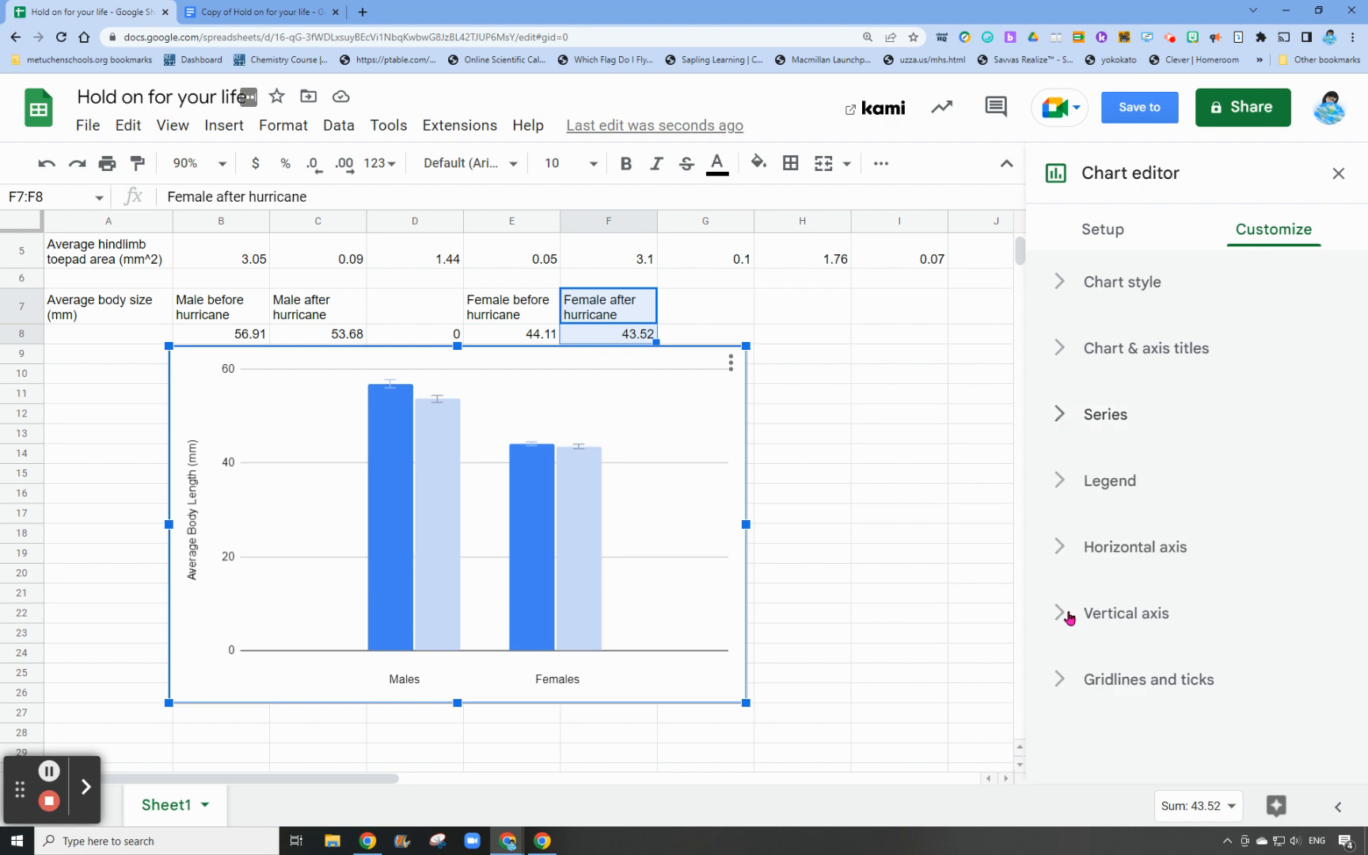
pyautogui.click(1091, 617)
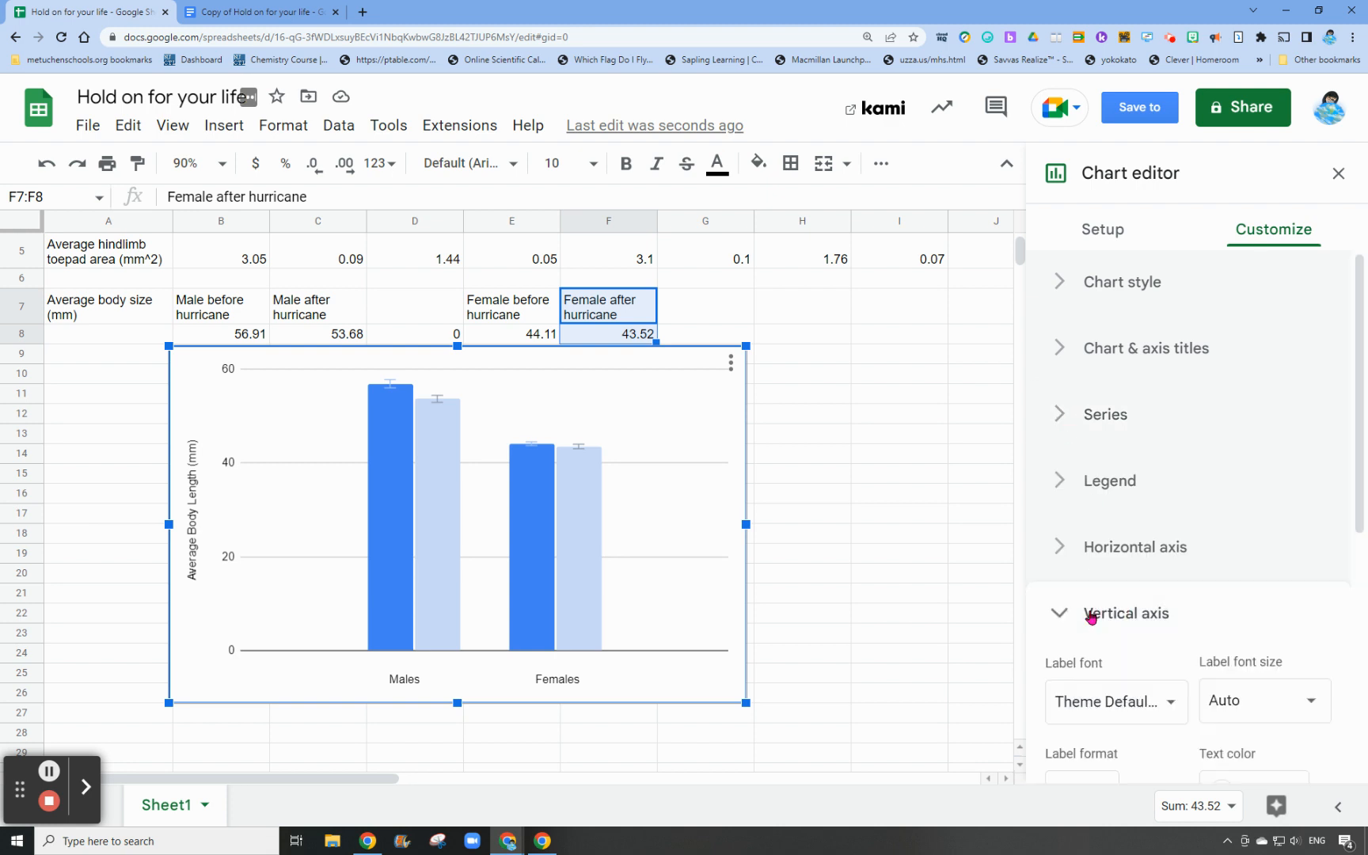
pyautogui.scroll(-2, 1180, 627)
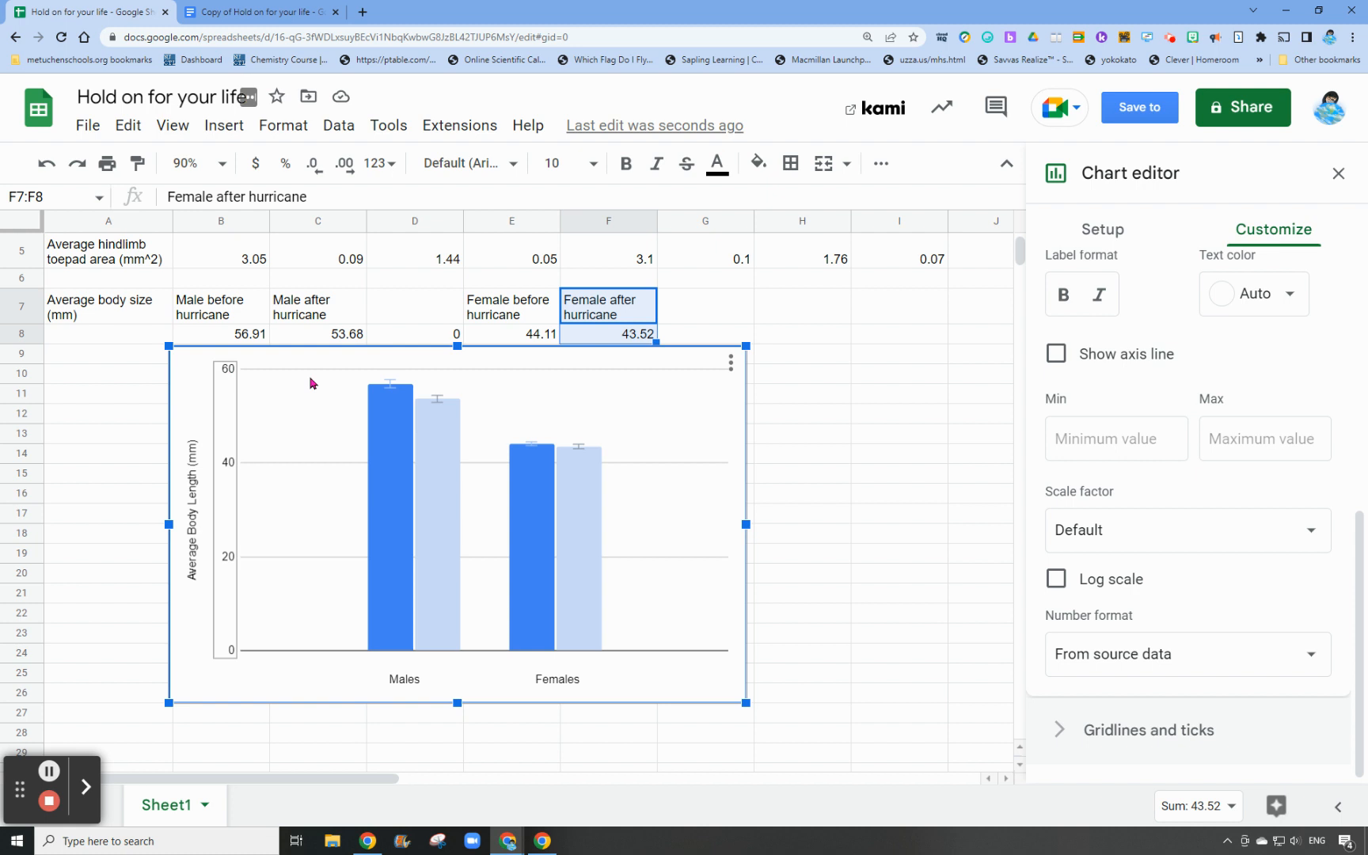
pyautogui.click(1095, 434)
pyautogui.write('20')
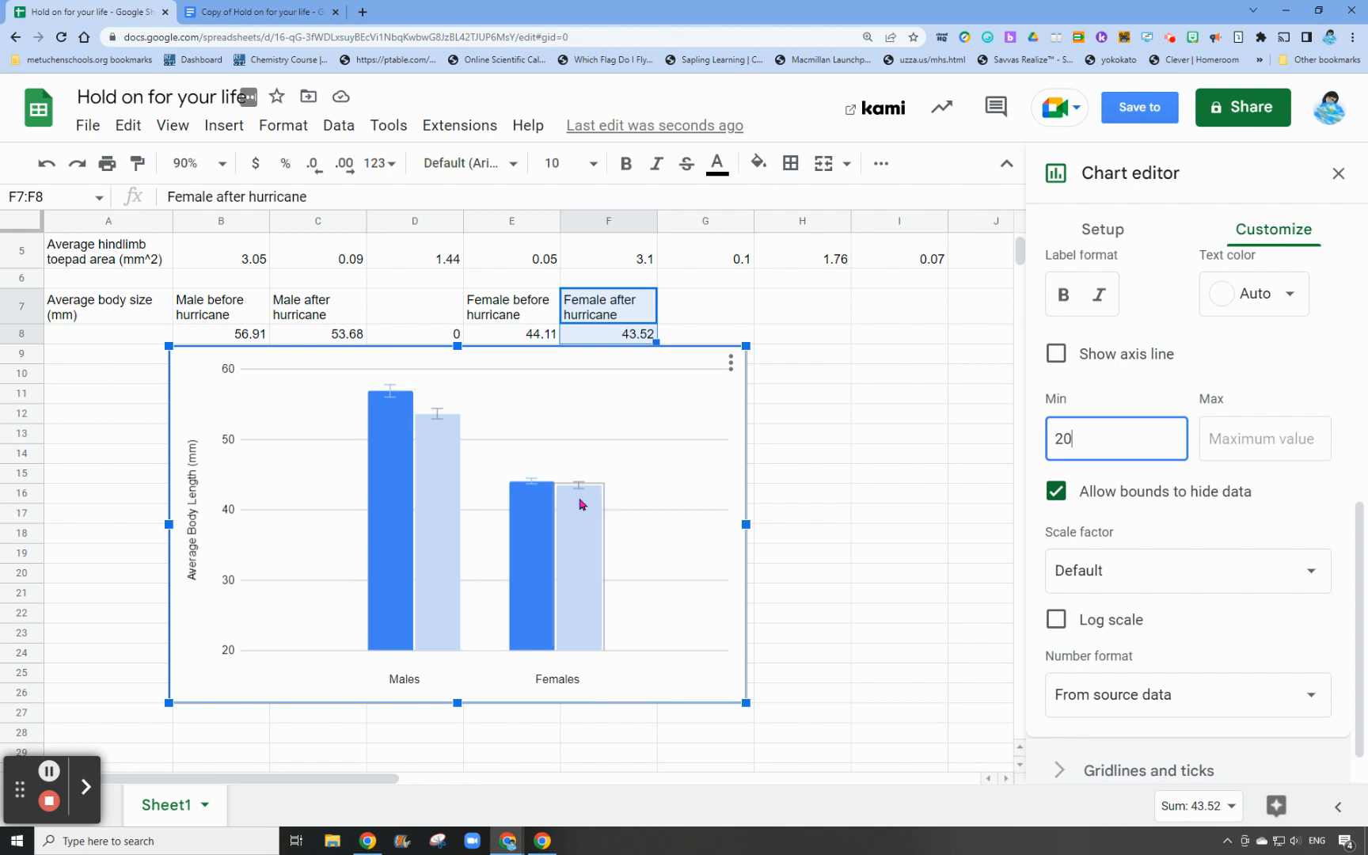
# Set the minimum of the chart's vertical axis to 40 and close the chart editor
pyautogui.moveTo(1078, 438); pyautogui.dragTo(1035, 439)
pyautogui.write('40')
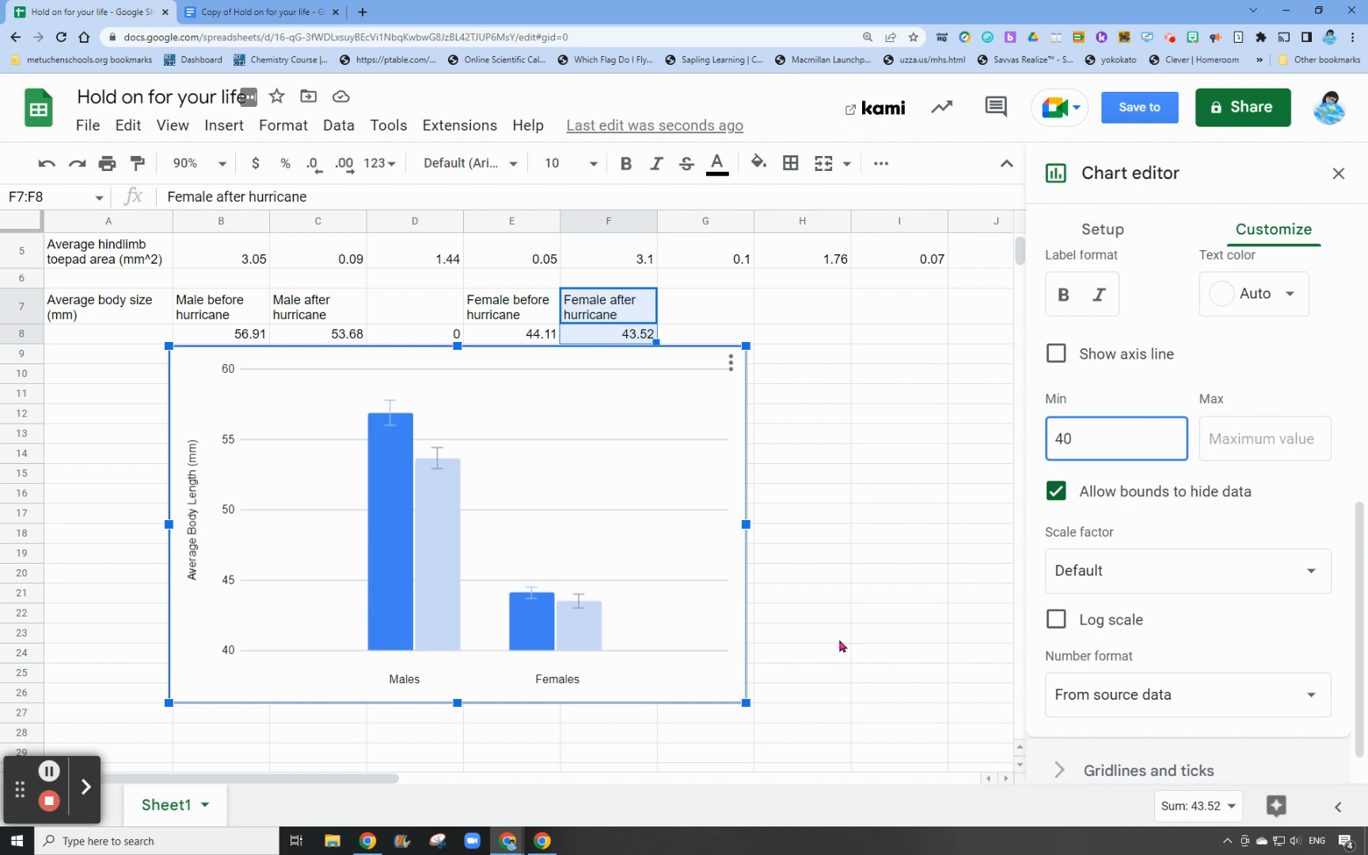
pyautogui.click(793, 684)
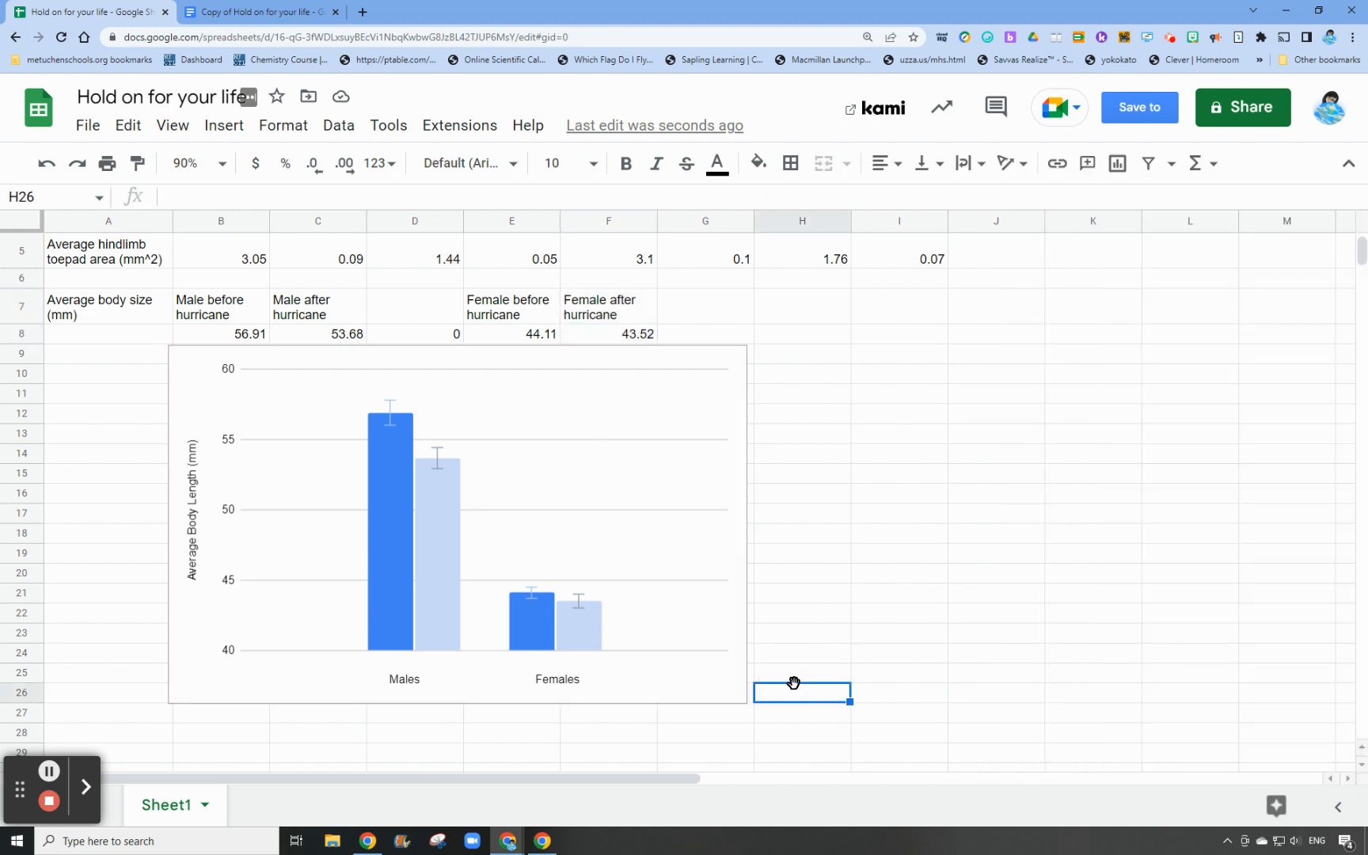
# Copy the body length chart and switch to the Google Docs worksheet, placing the cursor below the instructions for creating 4 graphs
pyautogui.click(194, 363)
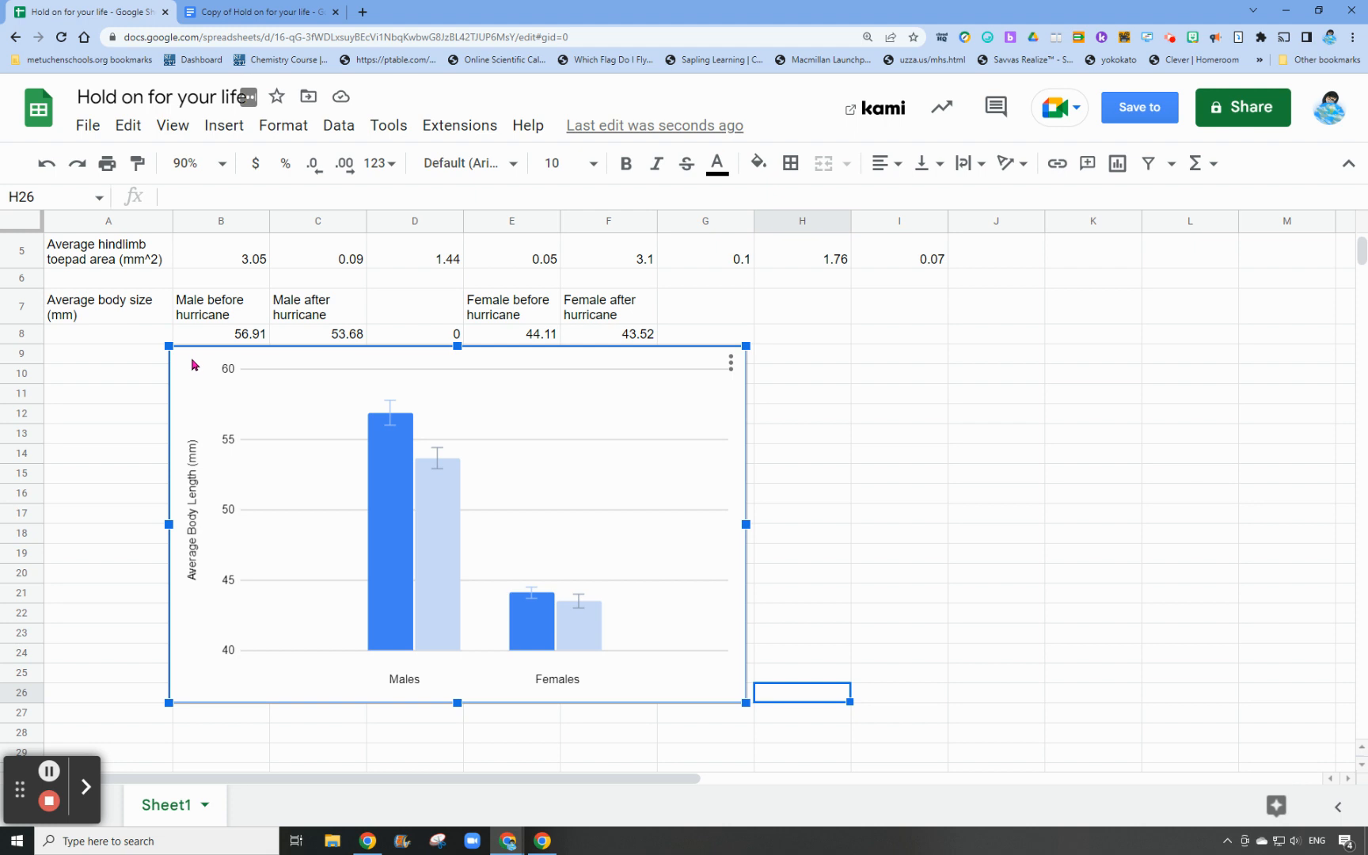
pyautogui.hotkey('ctrl', 'c')
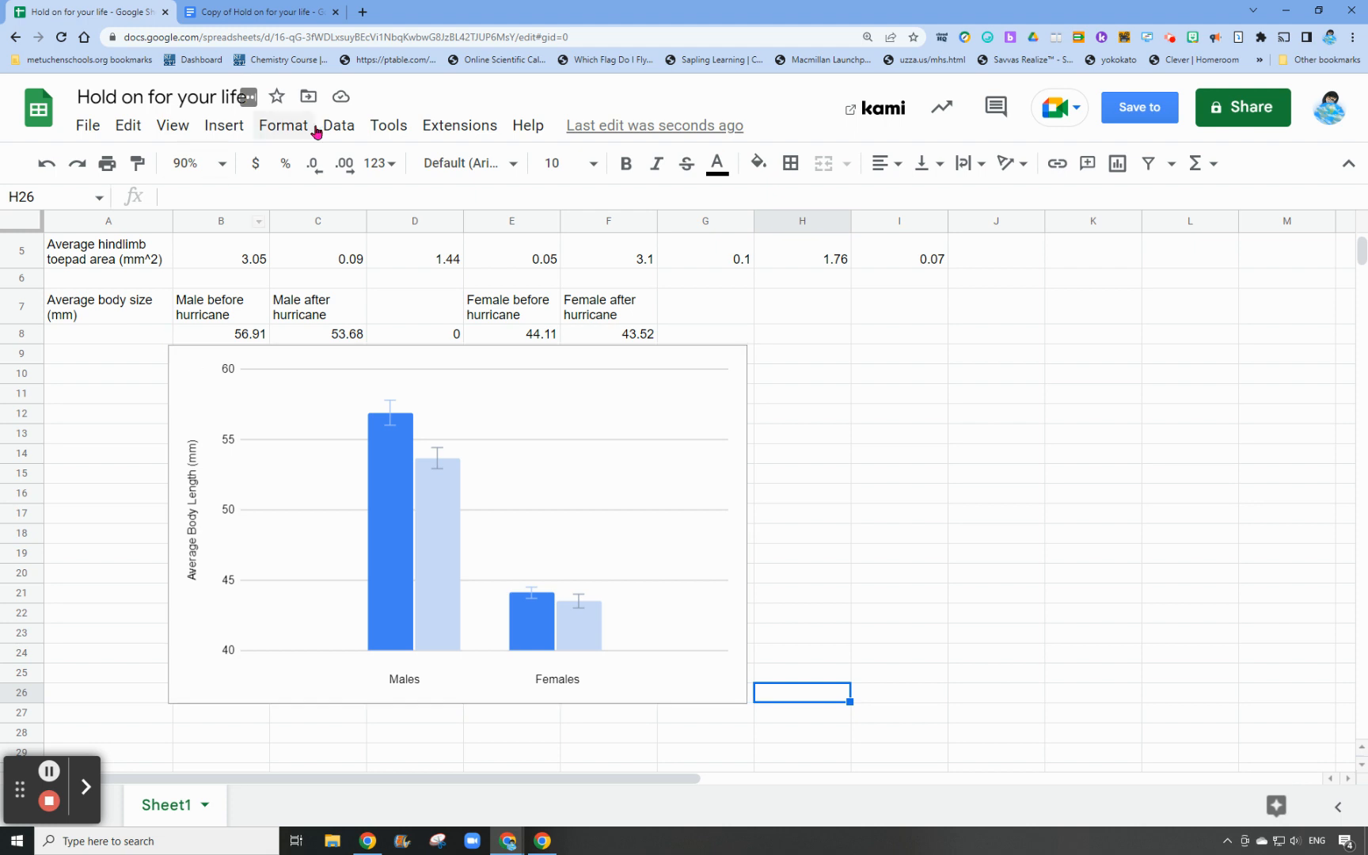
pyautogui.click(252, 13)
pyautogui.scroll(-3, 674, 652)
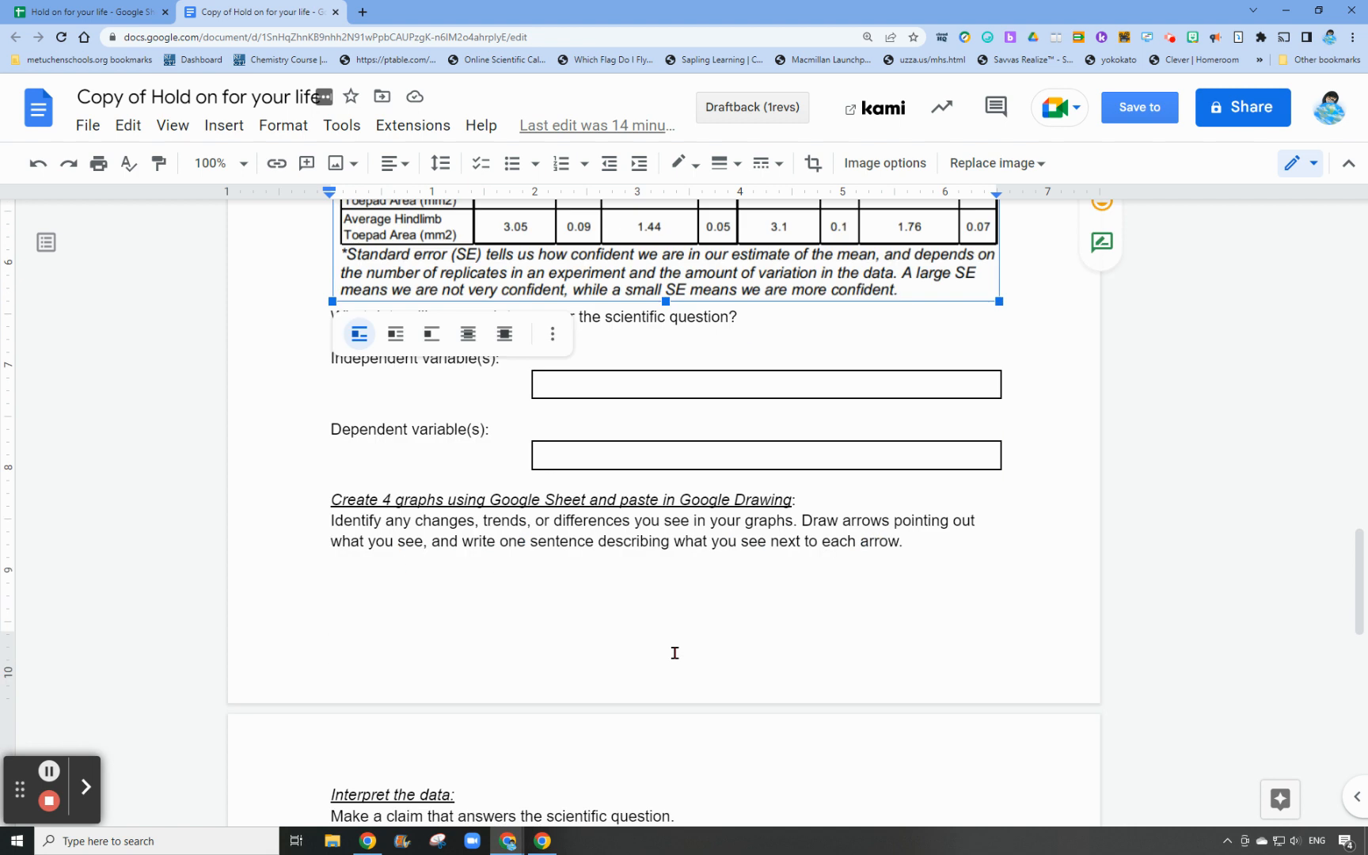
pyautogui.scroll(-3, 675, 652)
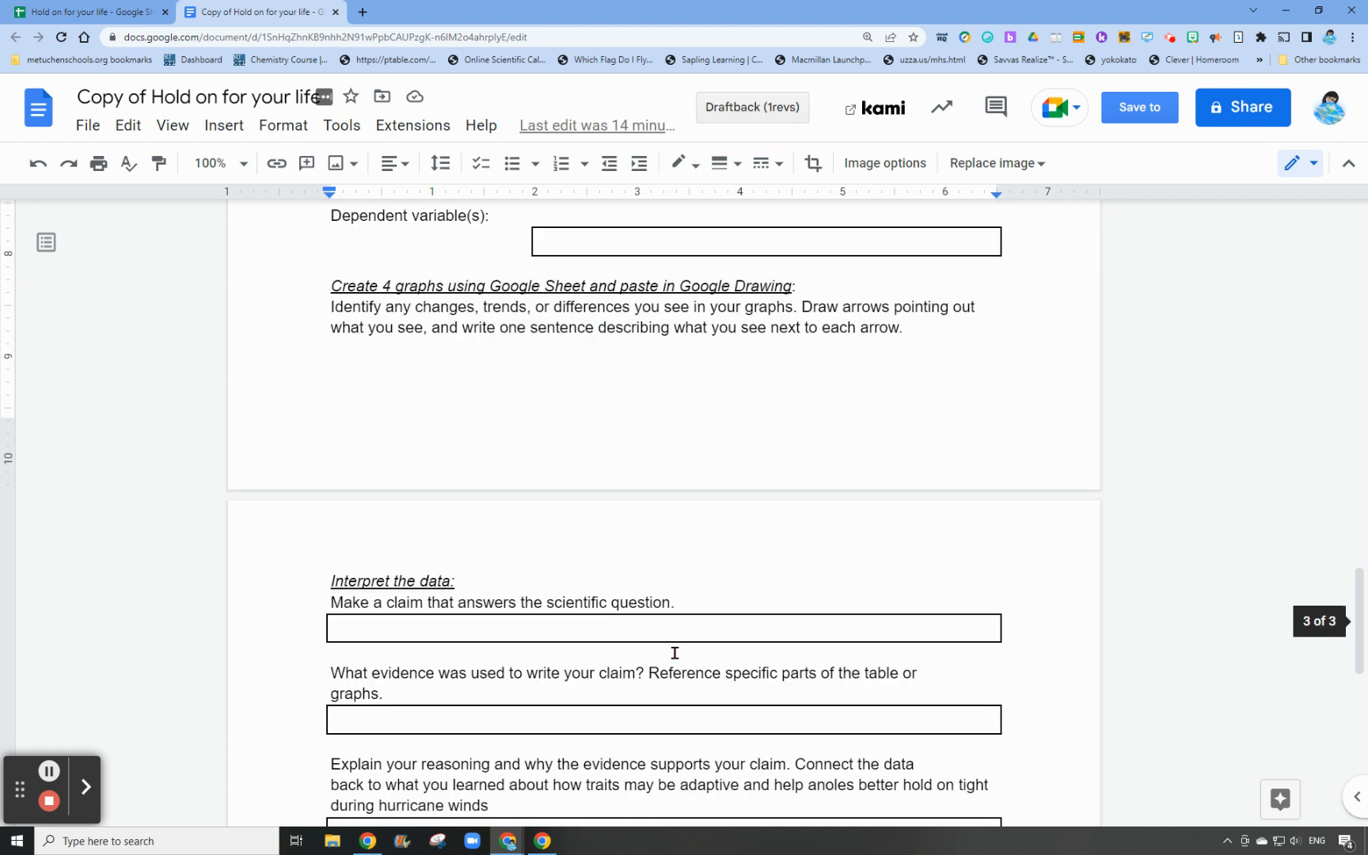
pyautogui.click(394, 359)
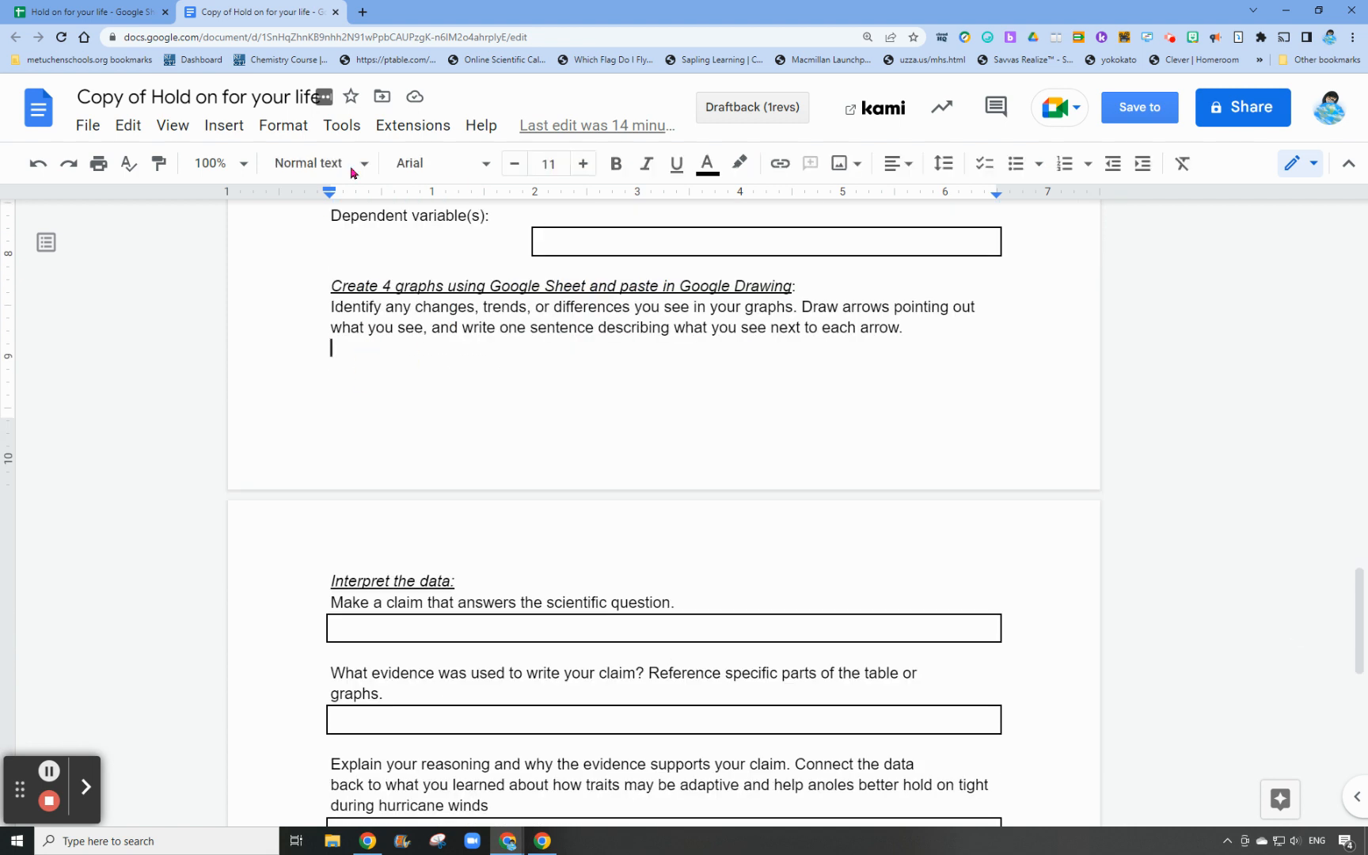
# Insert a new drawing in the document and paste the copied chart into it, linked to the spreadsheet
pyautogui.click(226, 126)
pyautogui.moveTo(244, 235)
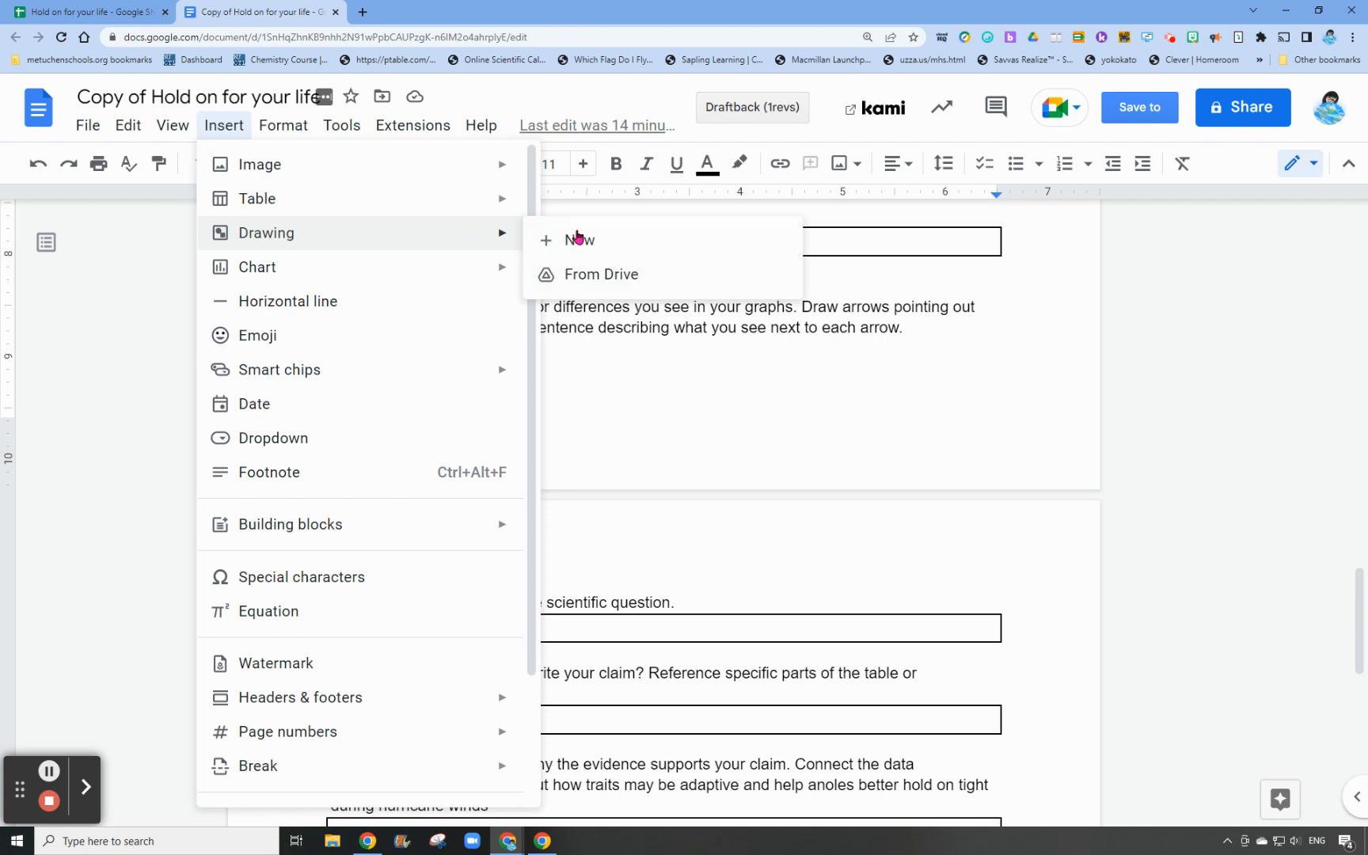
pyautogui.click(546, 239)
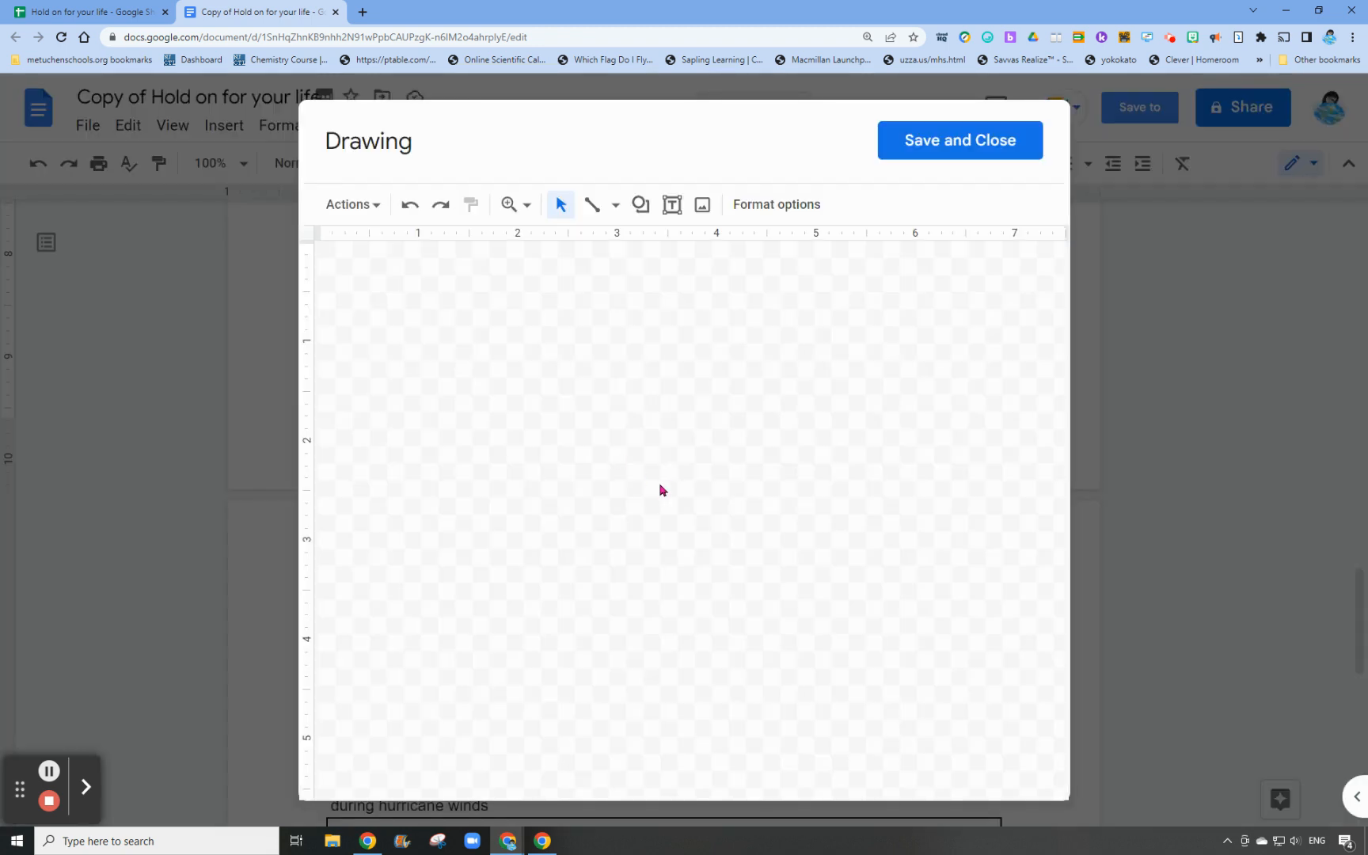
pyautogui.hotkey('ctrl', 'v')
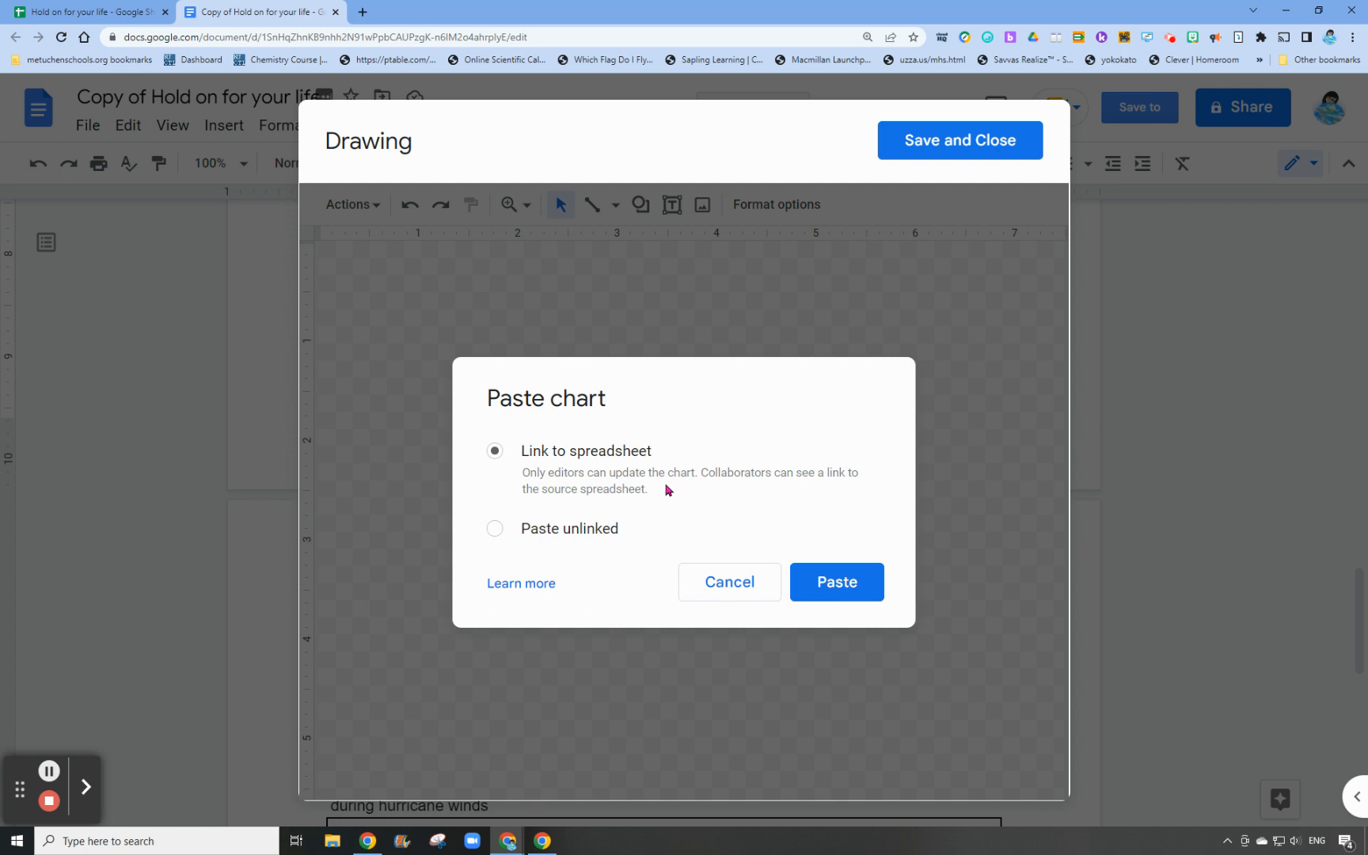
pyautogui.click(840, 582)
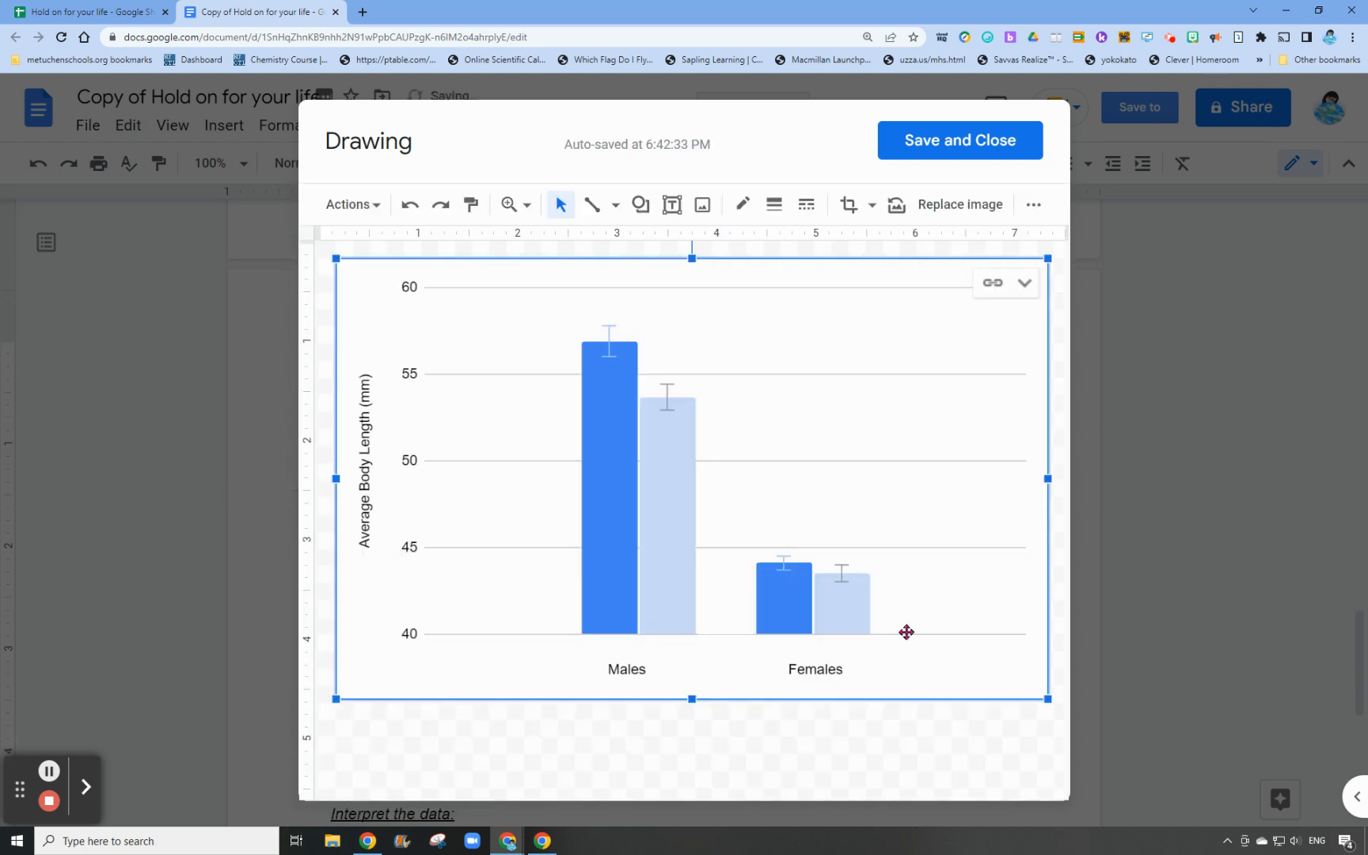
# Add a text box below the chart with the caption "Figure 1. Average Body Length of Anolis Lizards Before and After Hurricane Irma."
pyautogui.click(577, 730)
pyautogui.click(669, 206)
pyautogui.moveTo(352, 709); pyautogui.dragTo(948, 753)
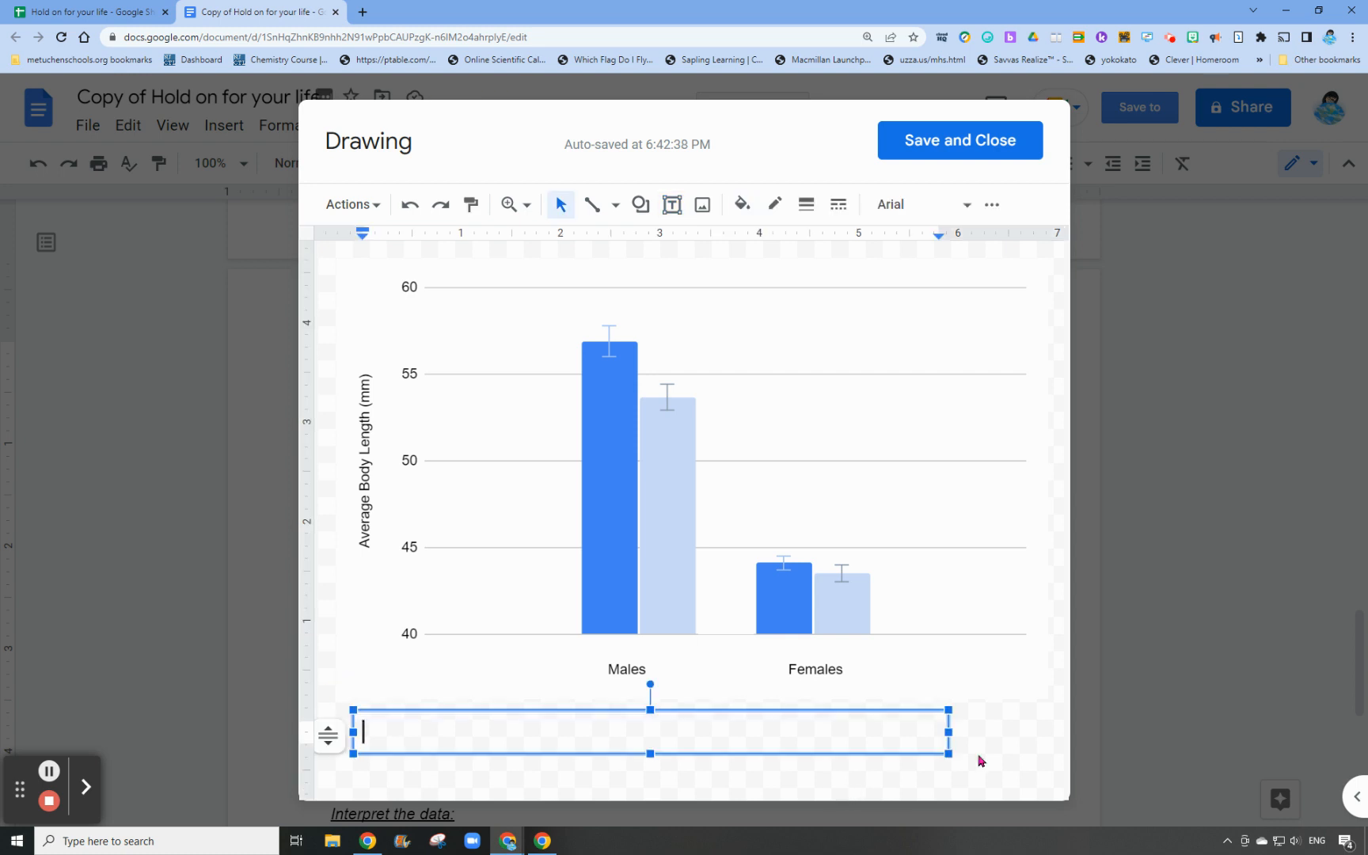
pyautogui.write('Figure 1. A')
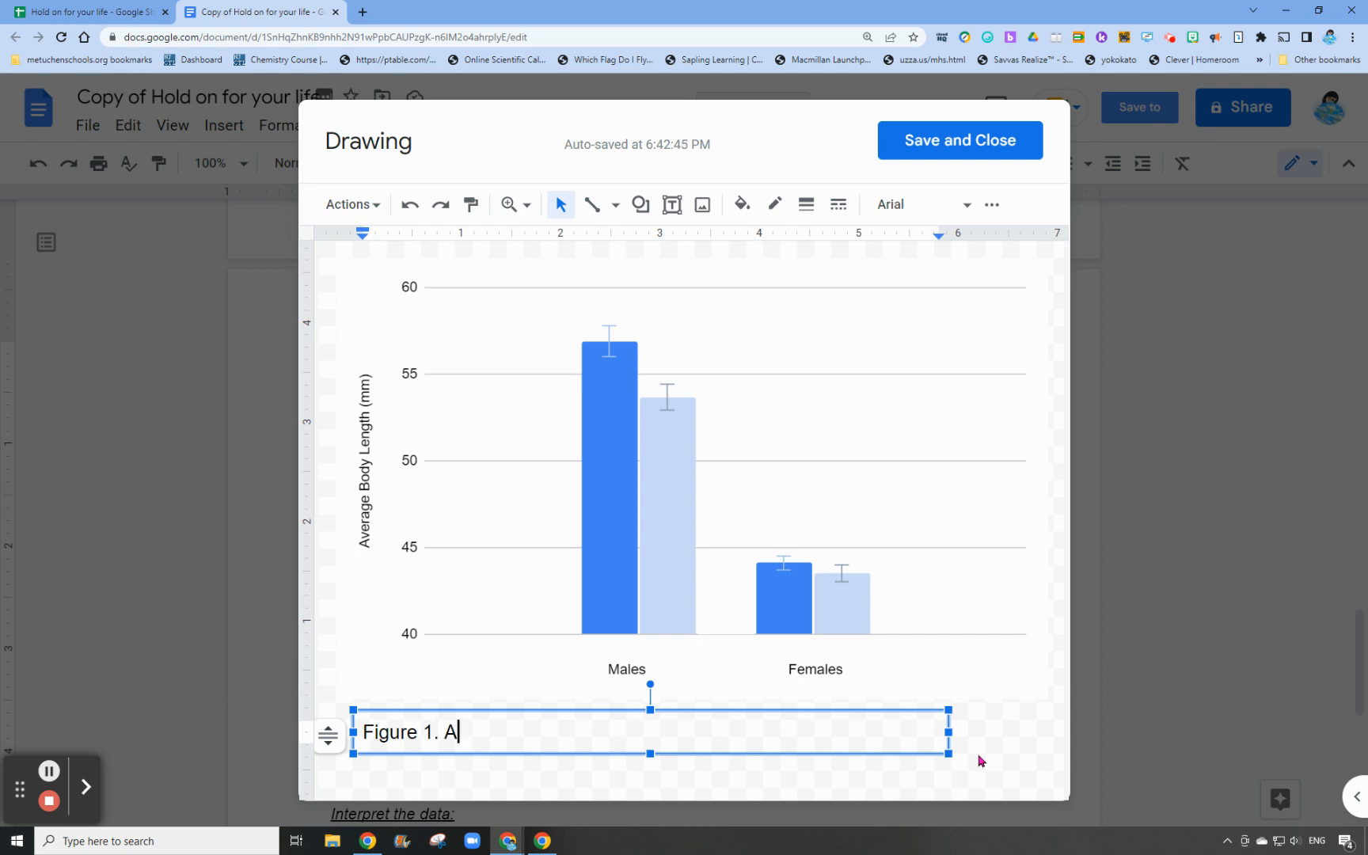
pyautogui.write('verage bo')
pyautogui.press('BackSpace')
pyautogui.press('BackSpace')
pyautogui.write('Body')
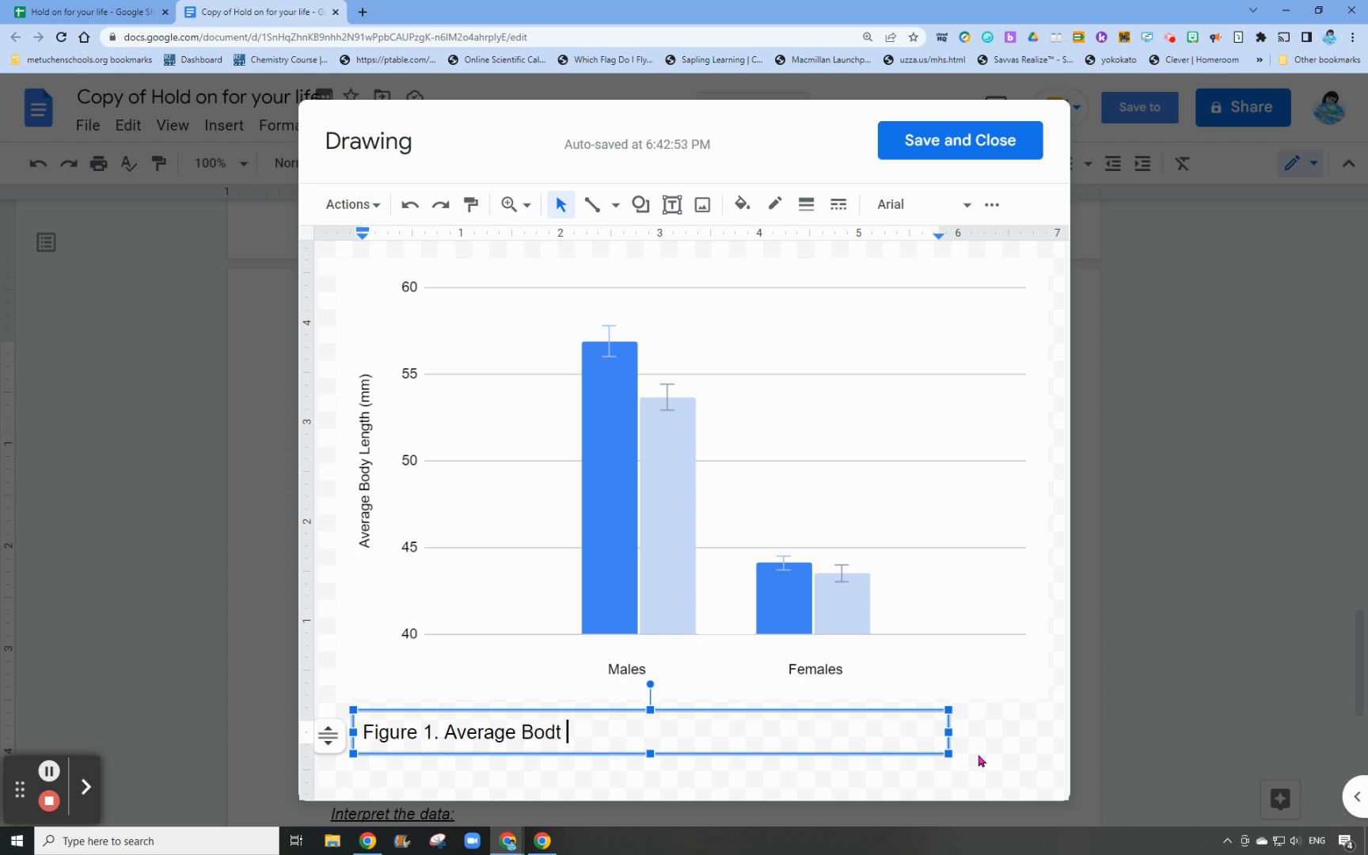
pyautogui.write(' Length of ')
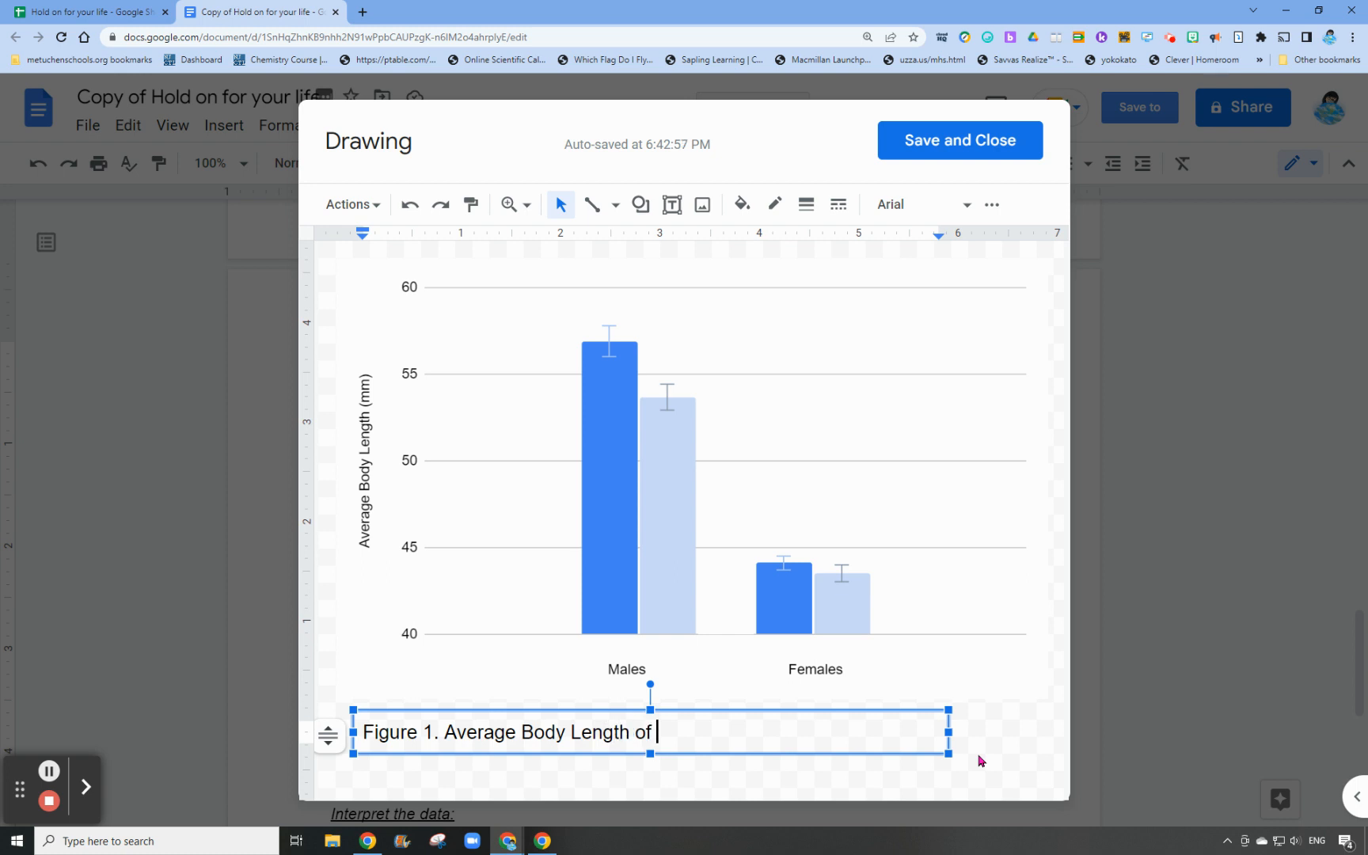
pyautogui.write('Anolis Lizar')
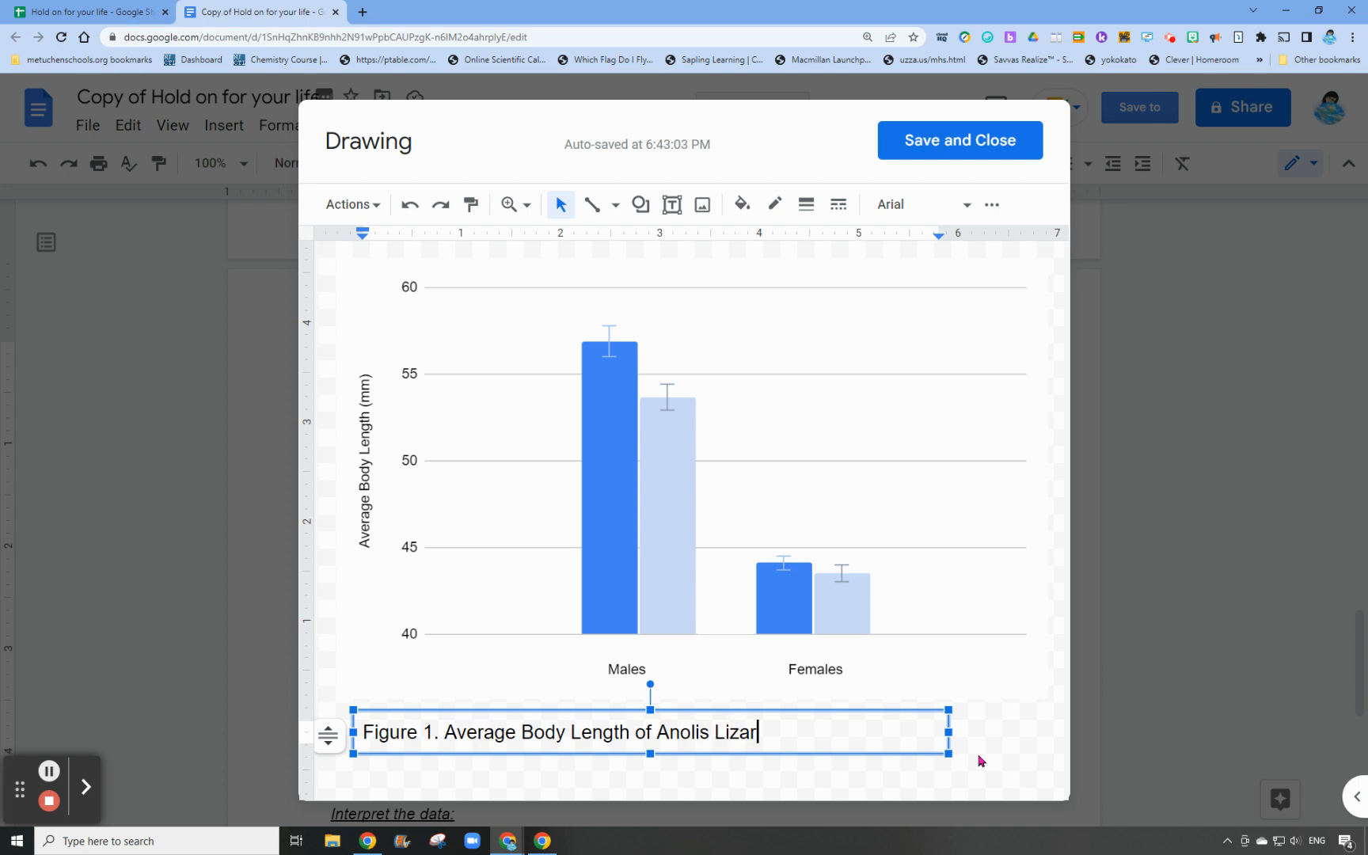
pyautogui.write('ds bef')
pyautogui.press('BackSpace')
pyautogui.press('BackSpace')
pyautogui.press('BackSpace')
pyautogui.write('Before and After ')
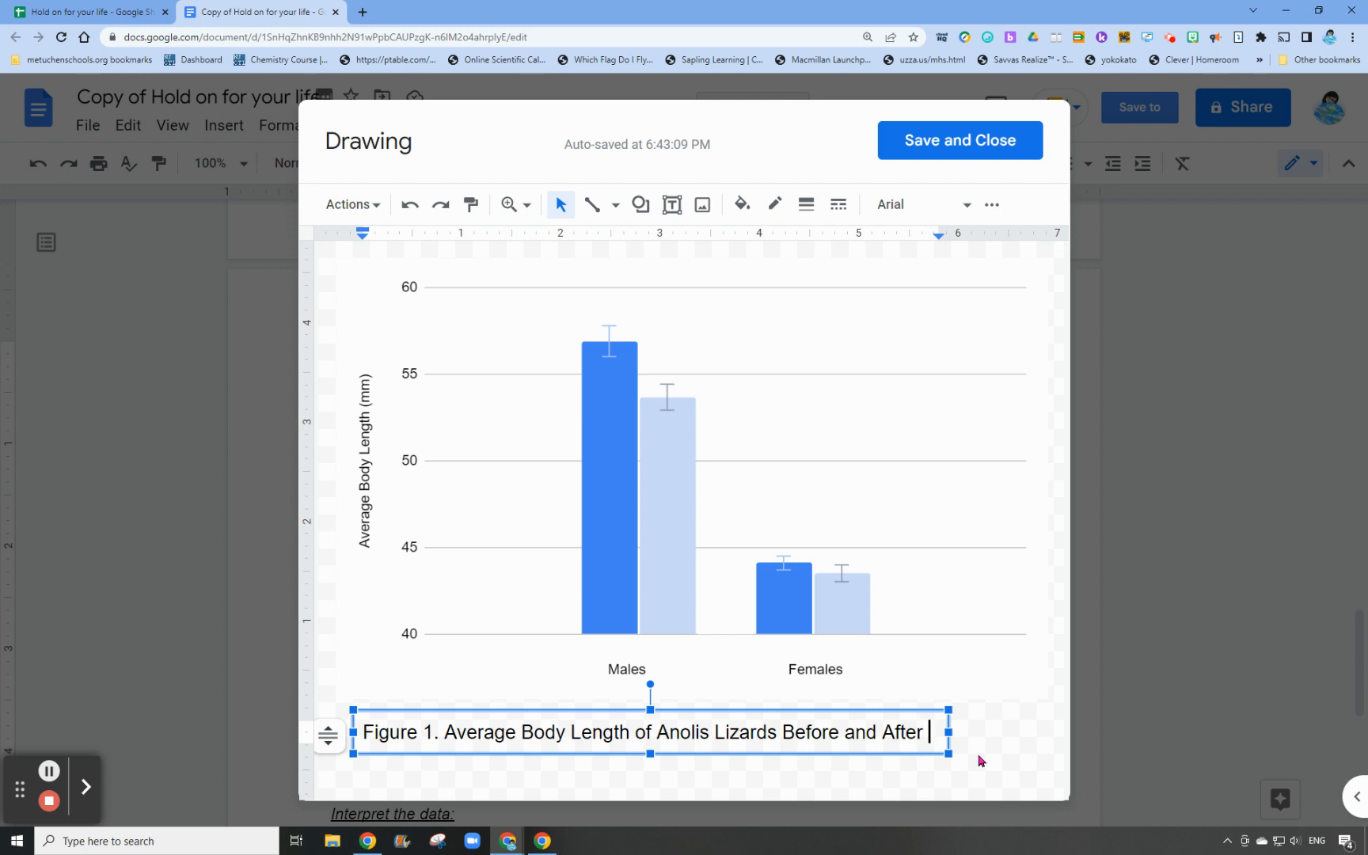
pyautogui.write('Hurricane Irma.')
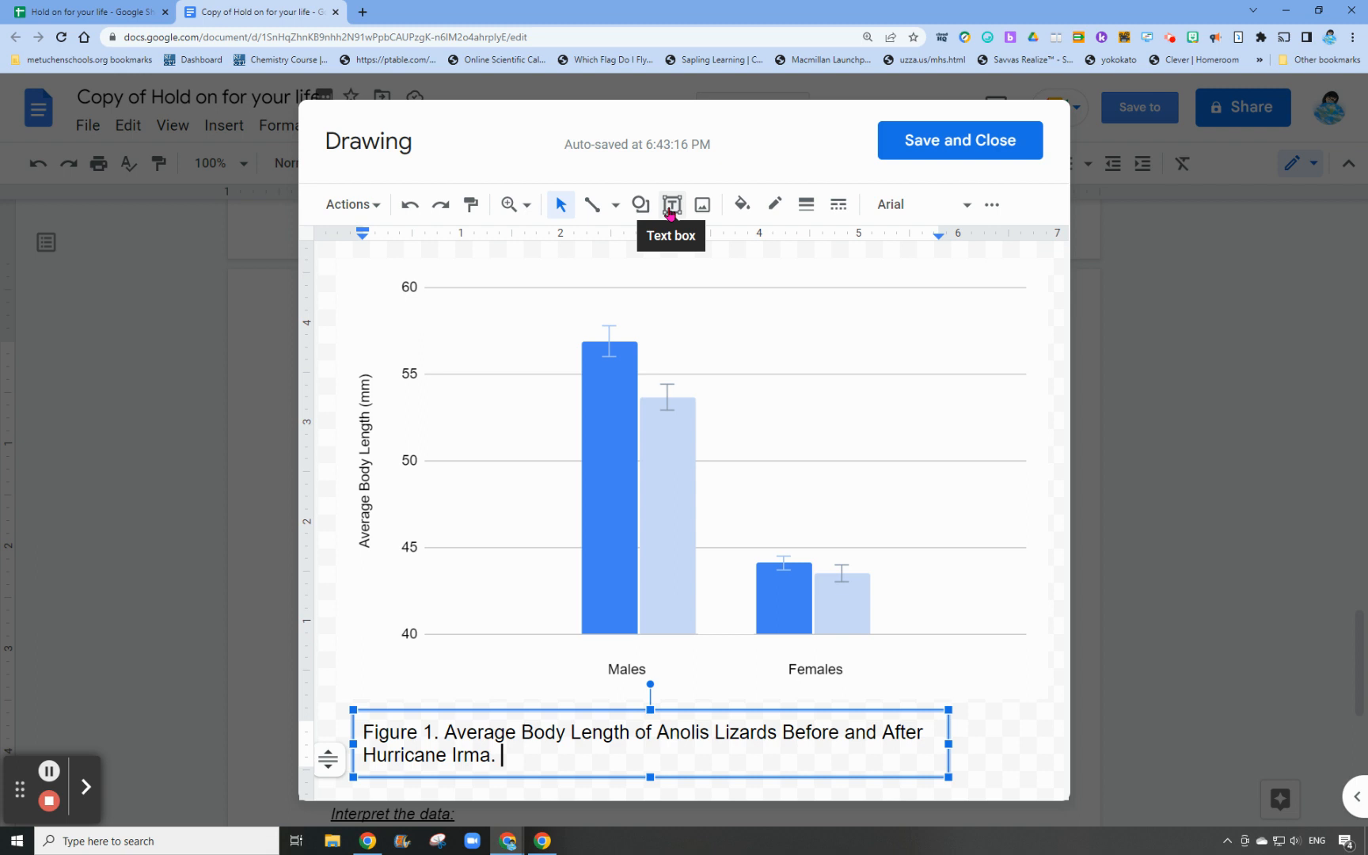
# Reduce the font size of the whole Figure 1 caption to 11
pyautogui.moveTo(502, 761); pyautogui.dragTo(335, 724)
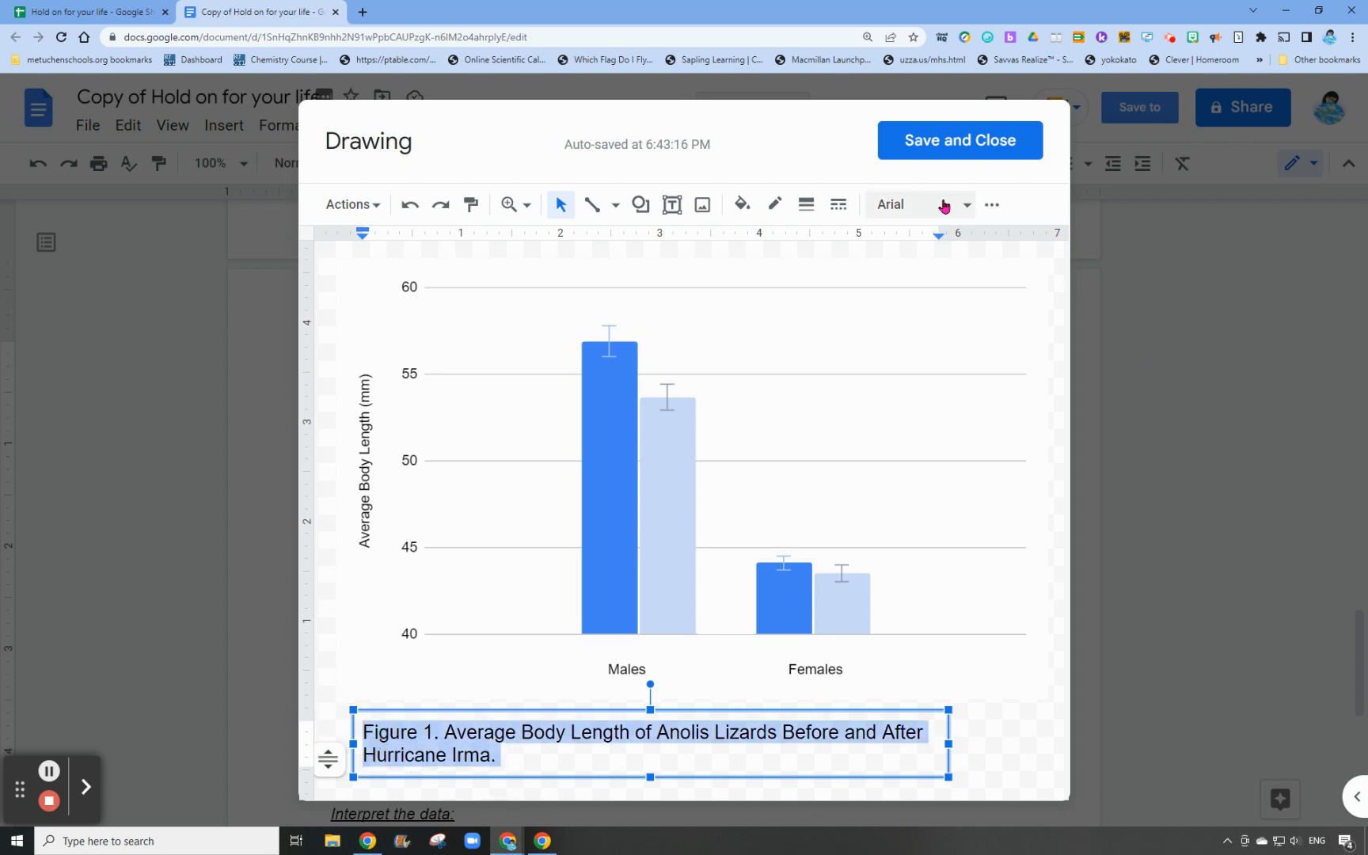
pyautogui.click(991, 204)
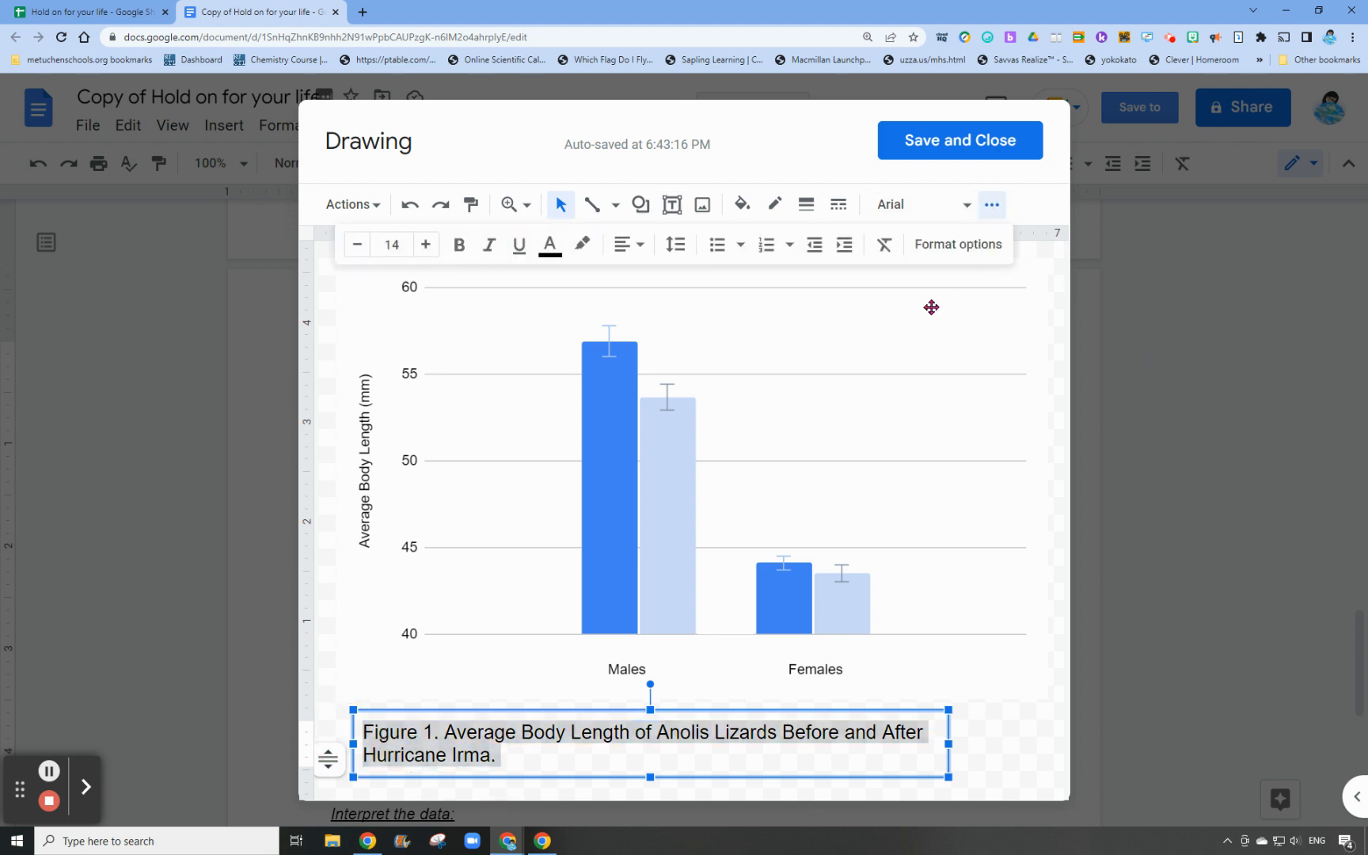
pyautogui.click(354, 246)
pyautogui.click(354, 245)
pyautogui.click(354, 245)
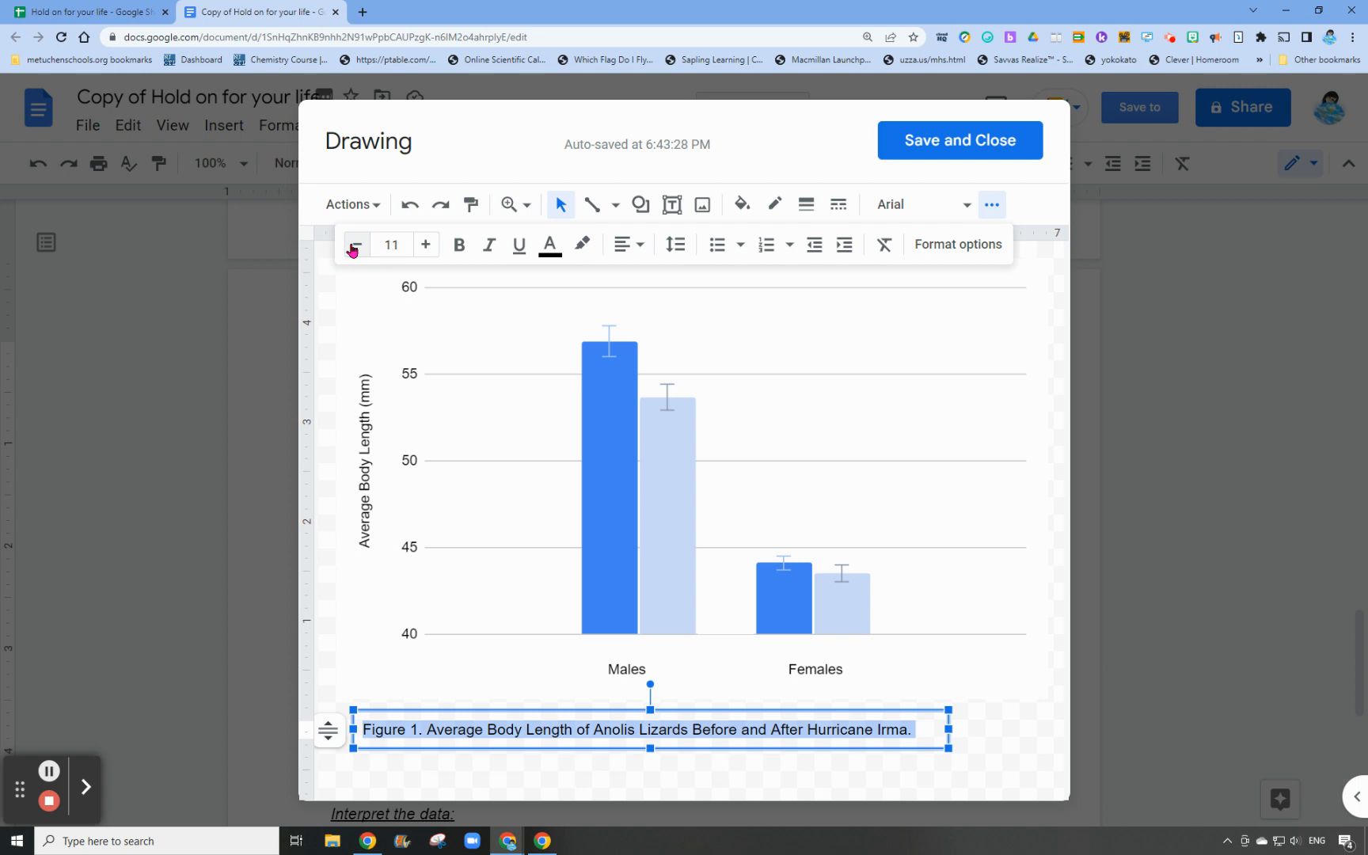
pyautogui.click(1000, 758)
# Add a legend text box in the chart's empty upper area reading "Before" and "After", with blank spaces ahead of each word
pyautogui.click(671, 204)
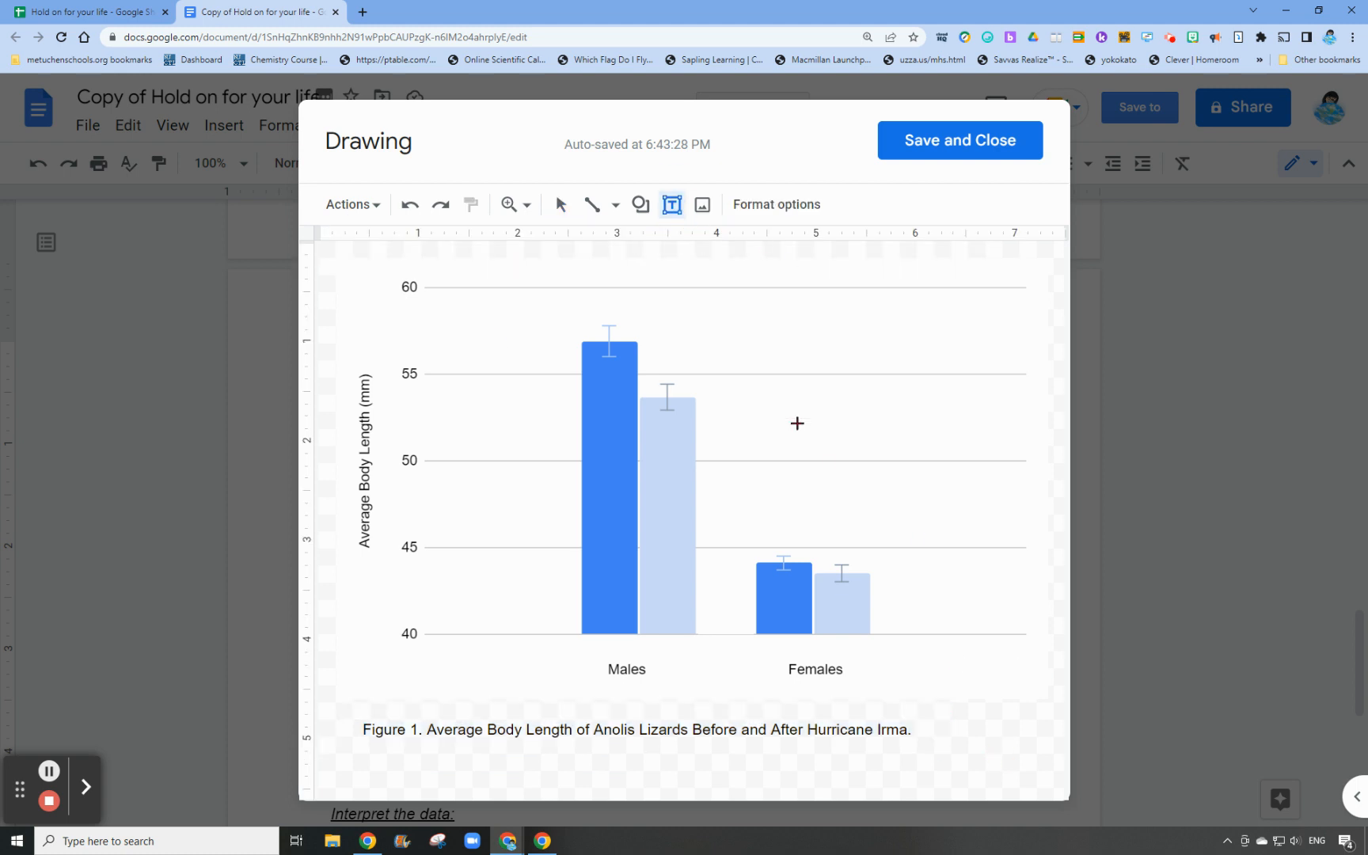
pyautogui.moveTo(685, 301); pyautogui.dragTo(1015, 344)
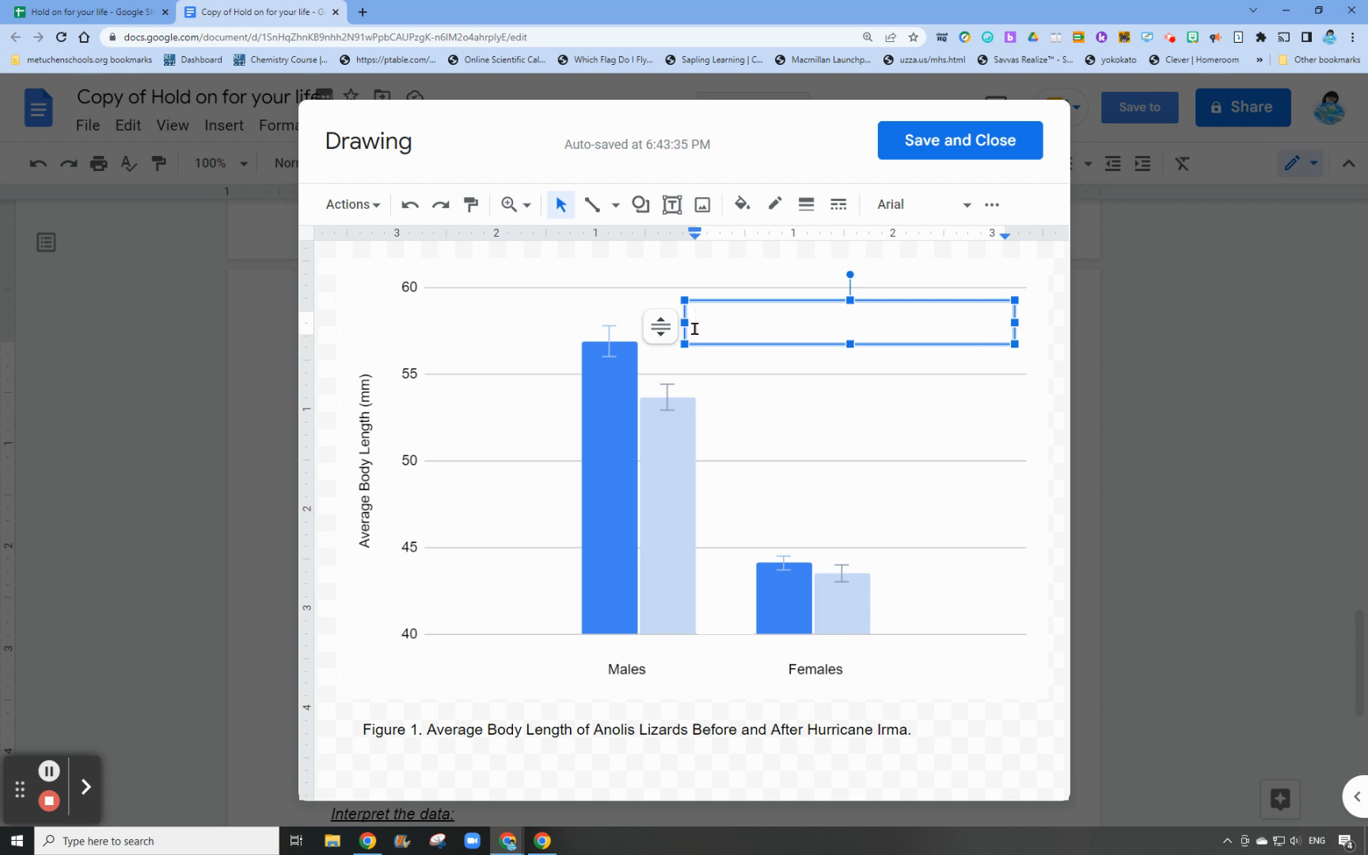
pyautogui.write('Before  After')
pyautogui.click(696, 323)
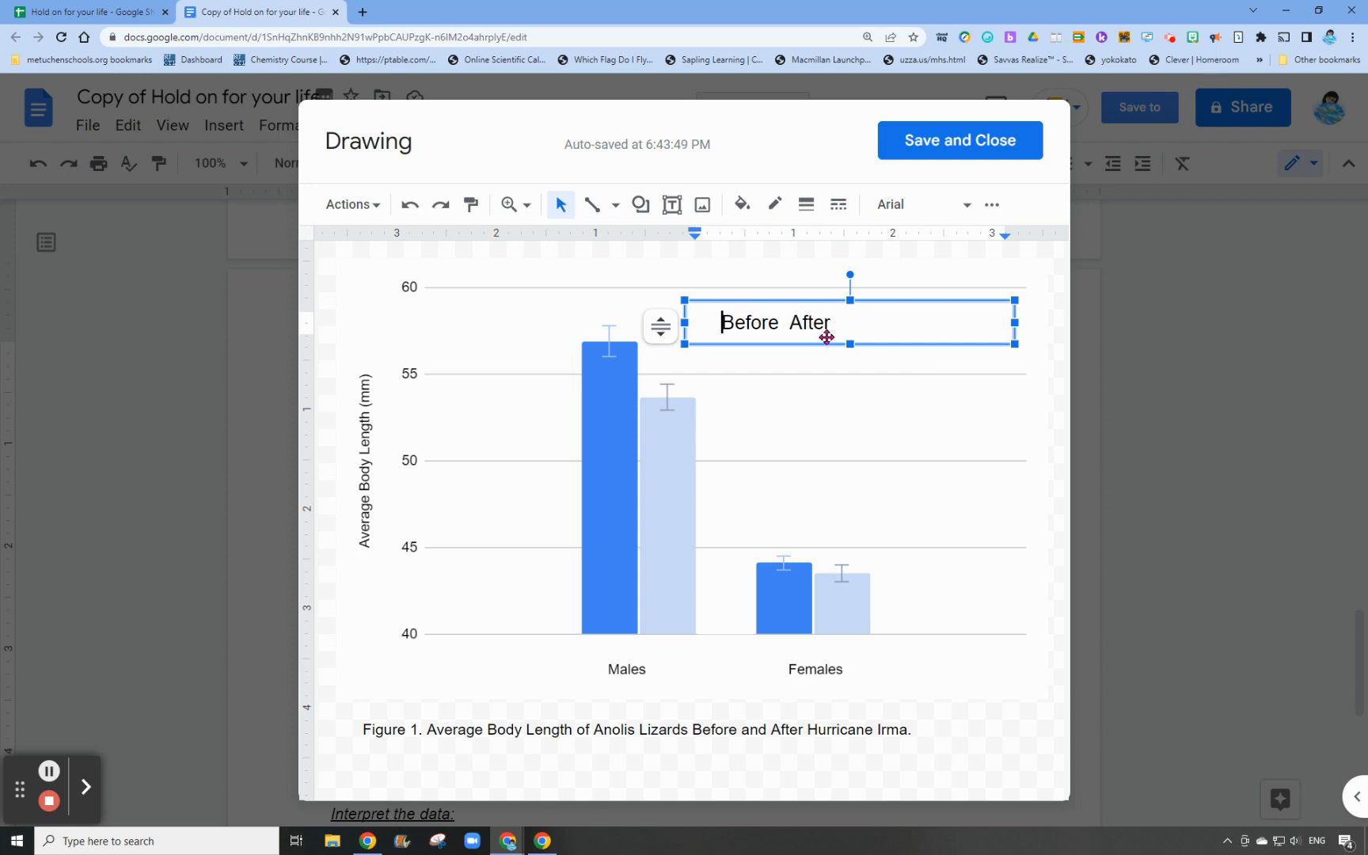
pyautogui.click(790, 322)
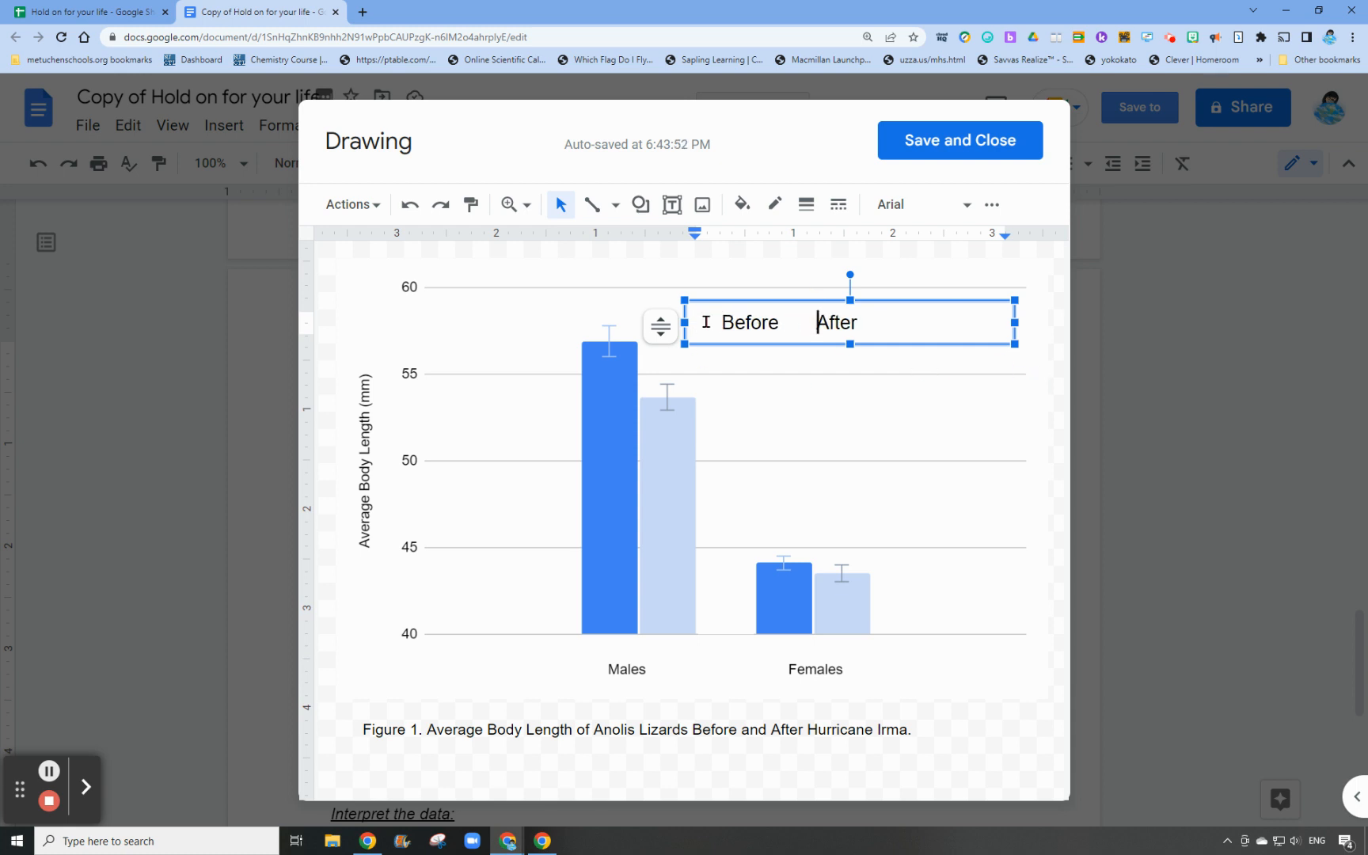
# Highlight the blank spaces ahead of "Before" in medium blue as a legend swatch for the darker bars
pyautogui.moveTo(712, 321); pyautogui.dragTo(695, 320)
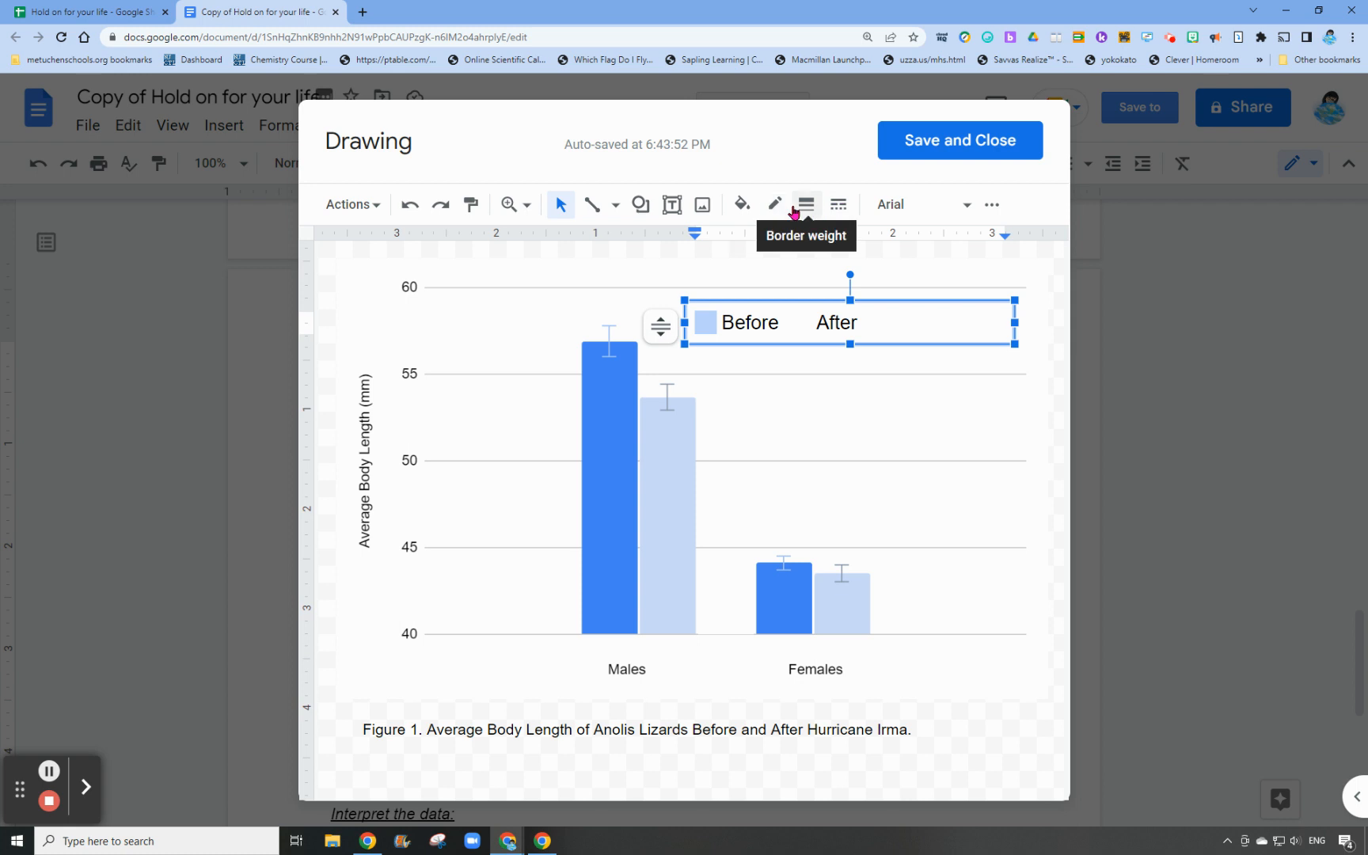
pyautogui.click(992, 206)
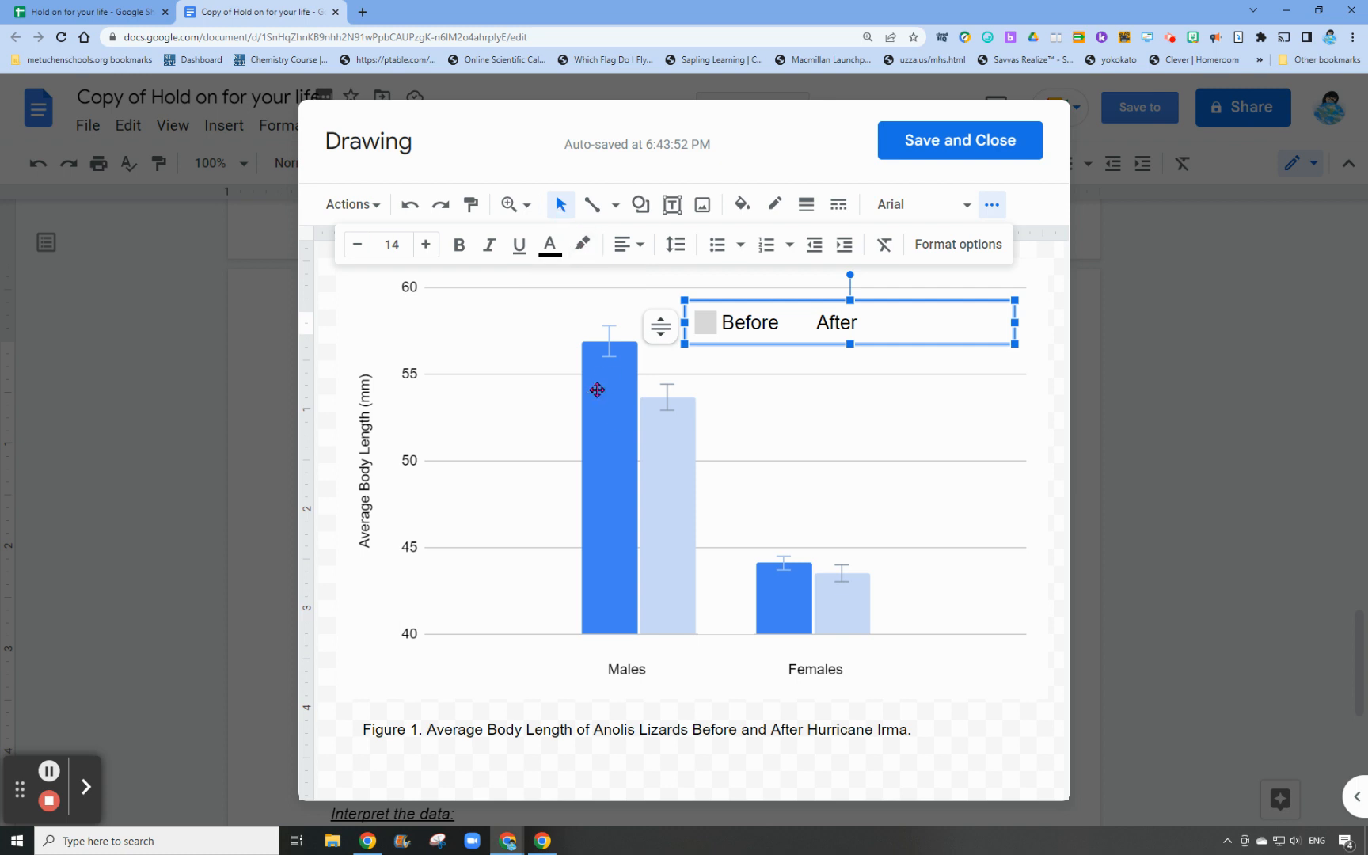
pyautogui.click(581, 245)
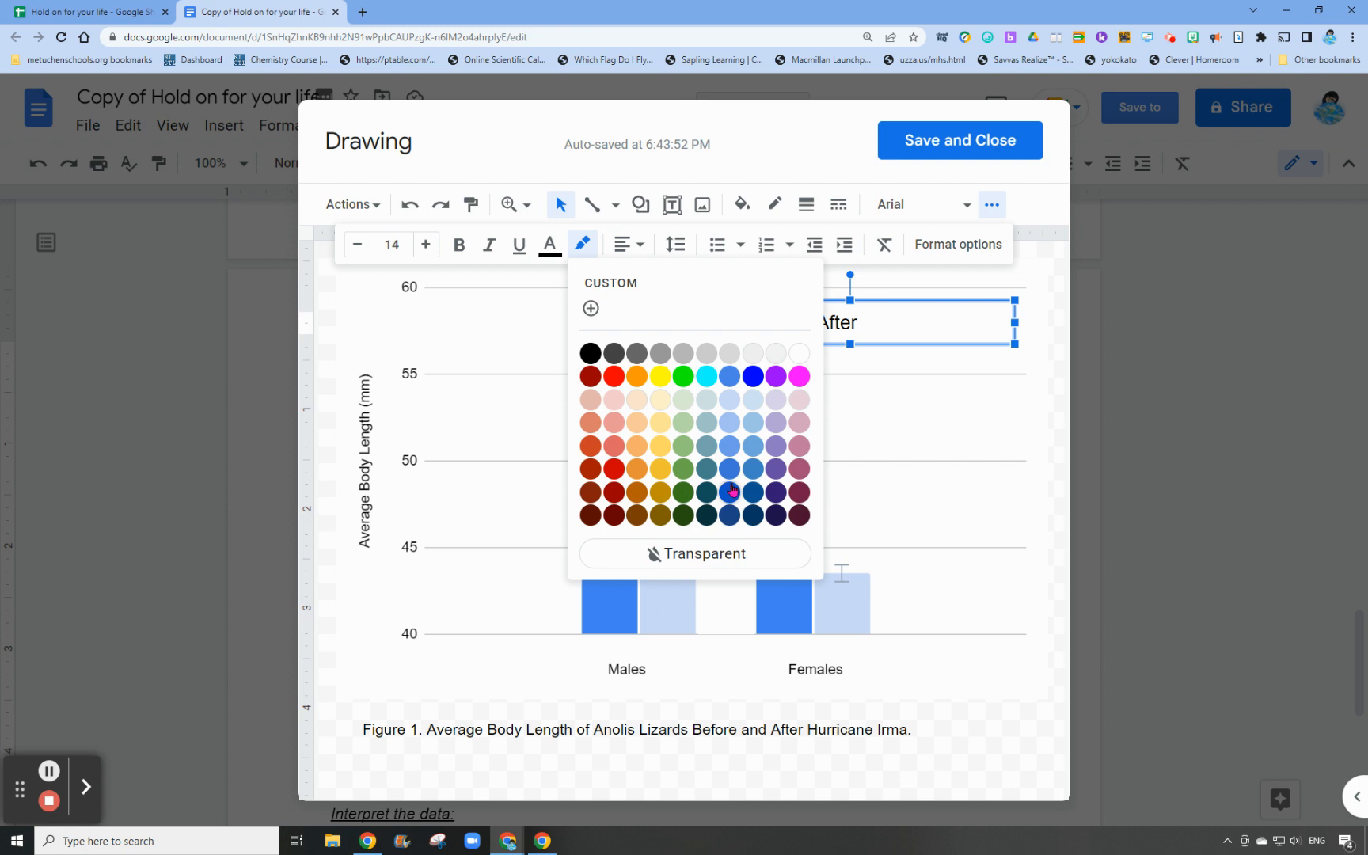
pyautogui.click(732, 449)
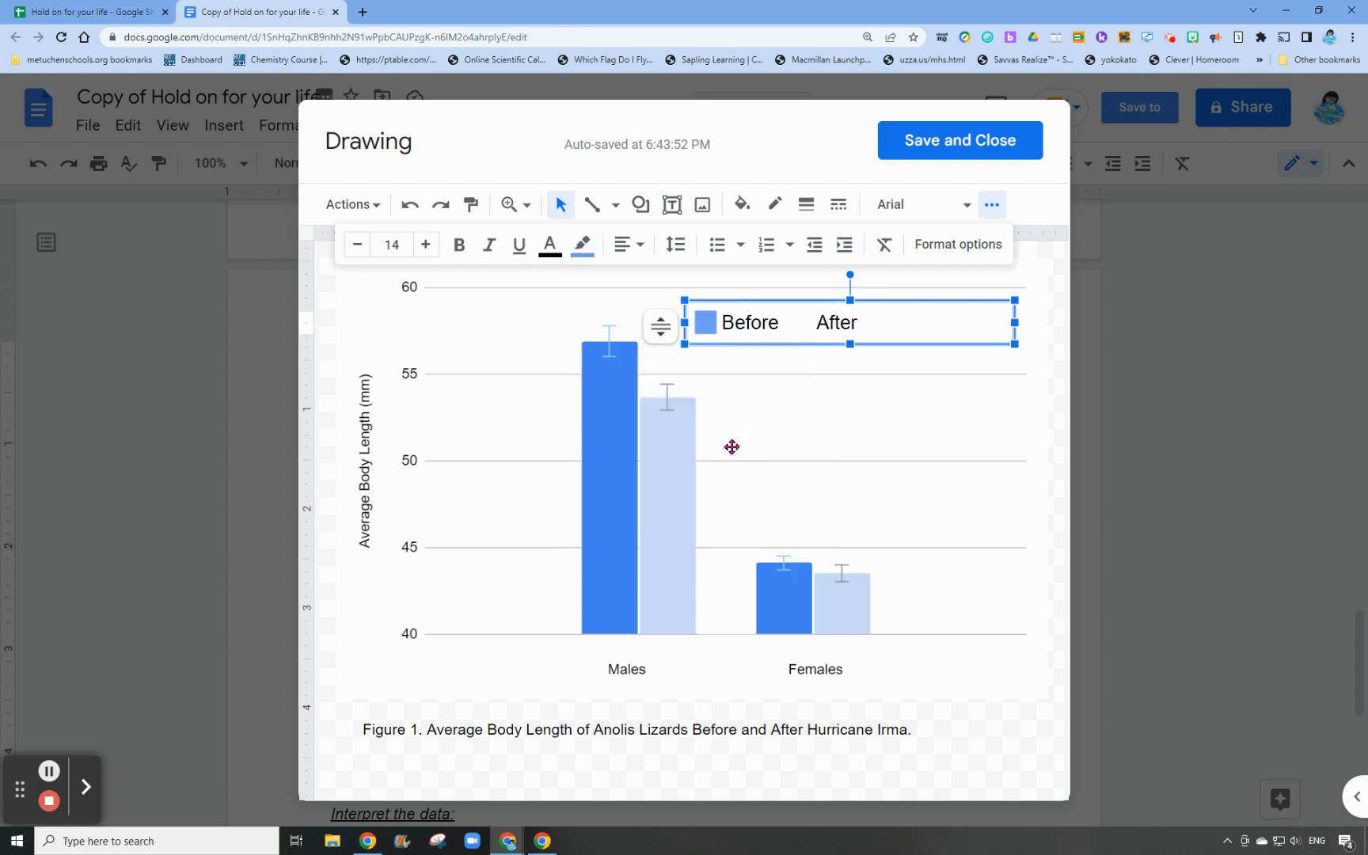
pyautogui.click(791, 408)
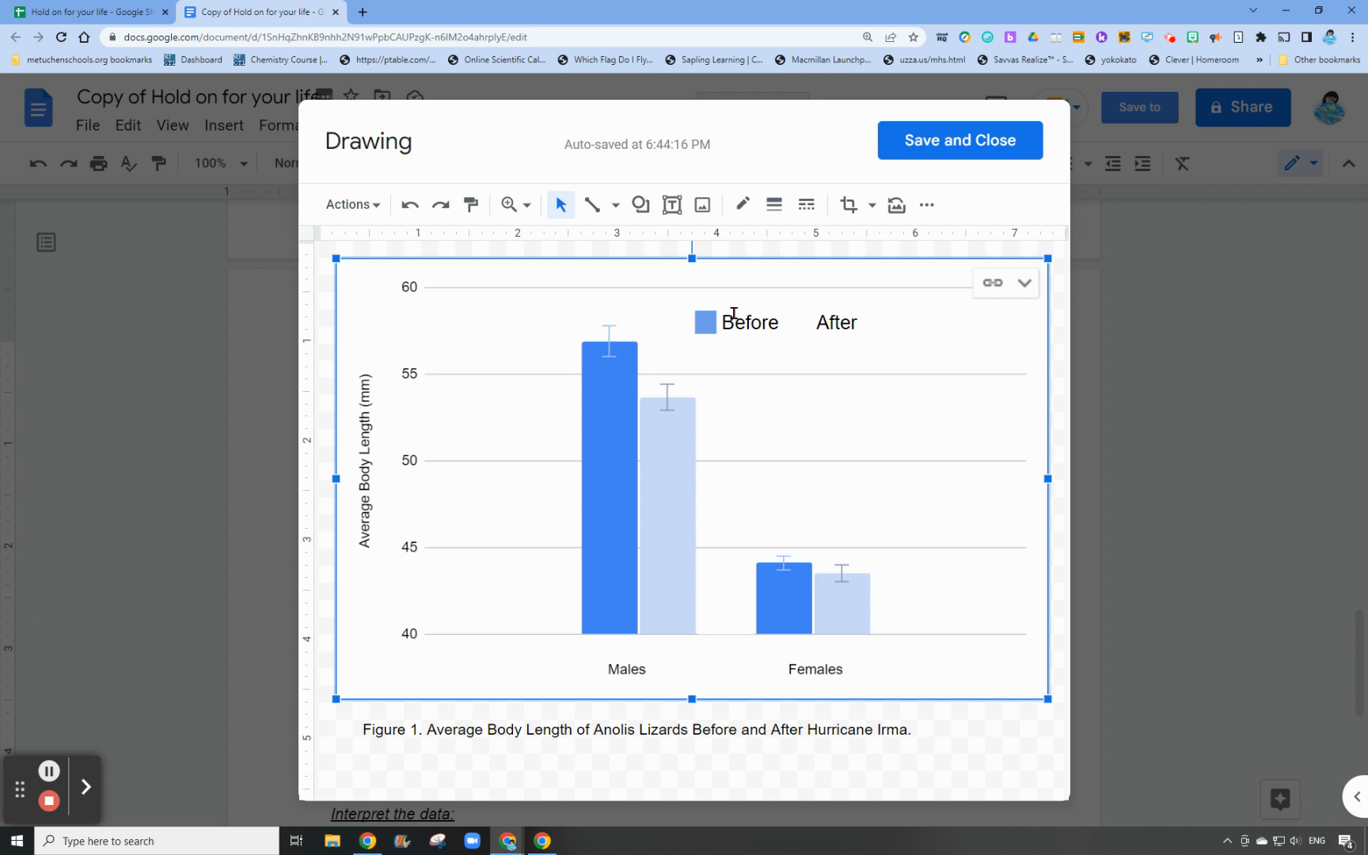
# Highlight the blank spaces ahead of "After" in light blue as a legend swatch for the paler bars
pyautogui.click(815, 324)
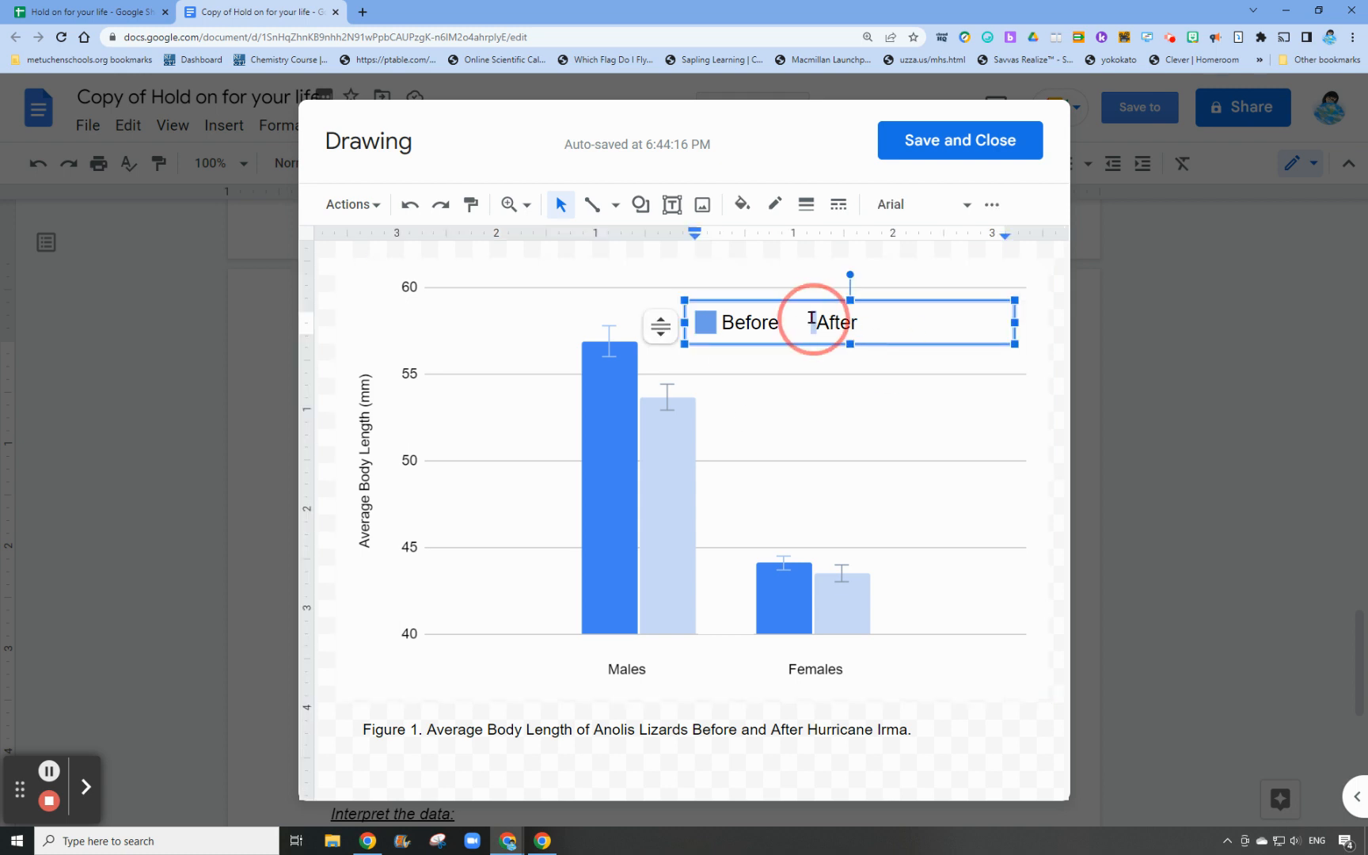
pyautogui.click(813, 325)
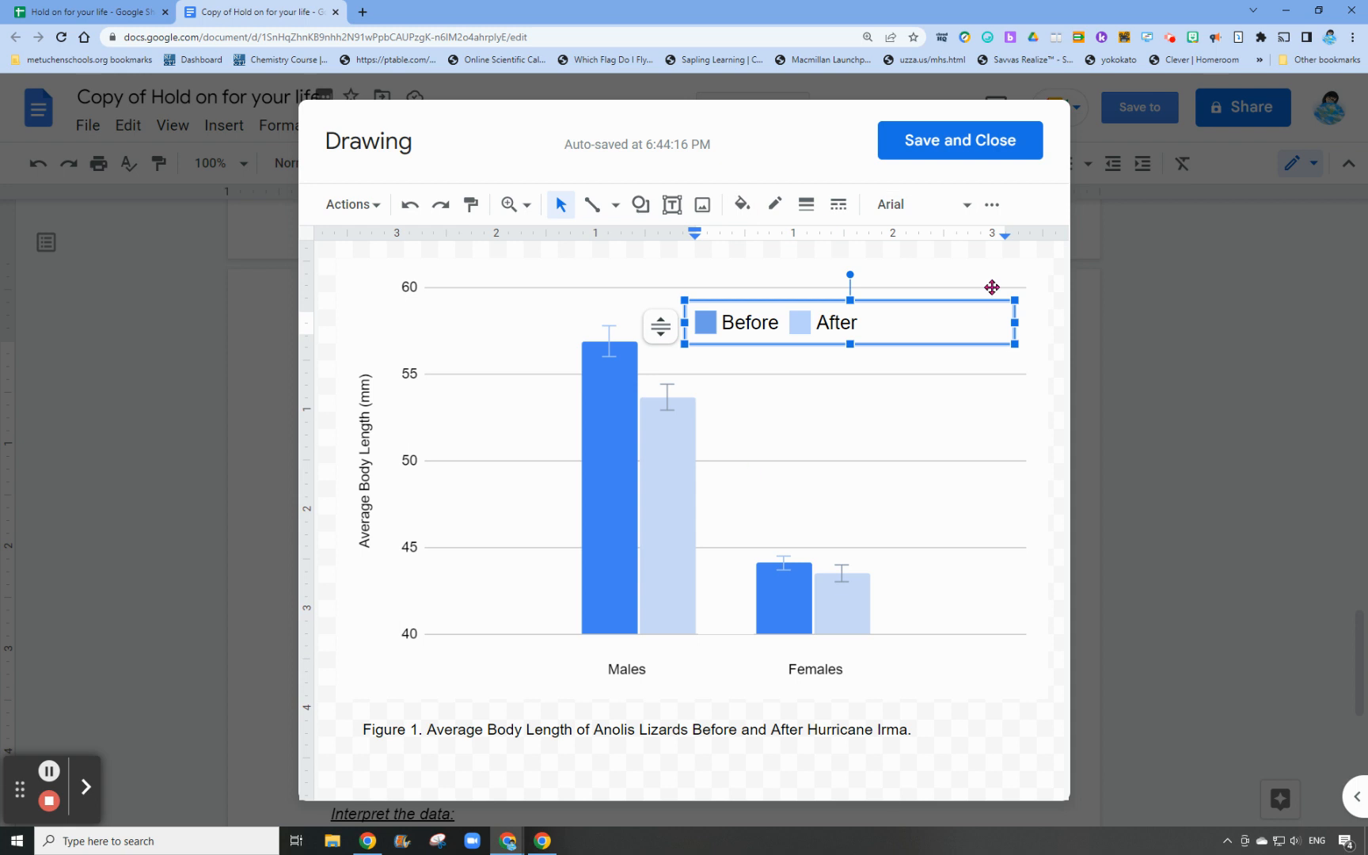
pyautogui.click(992, 205)
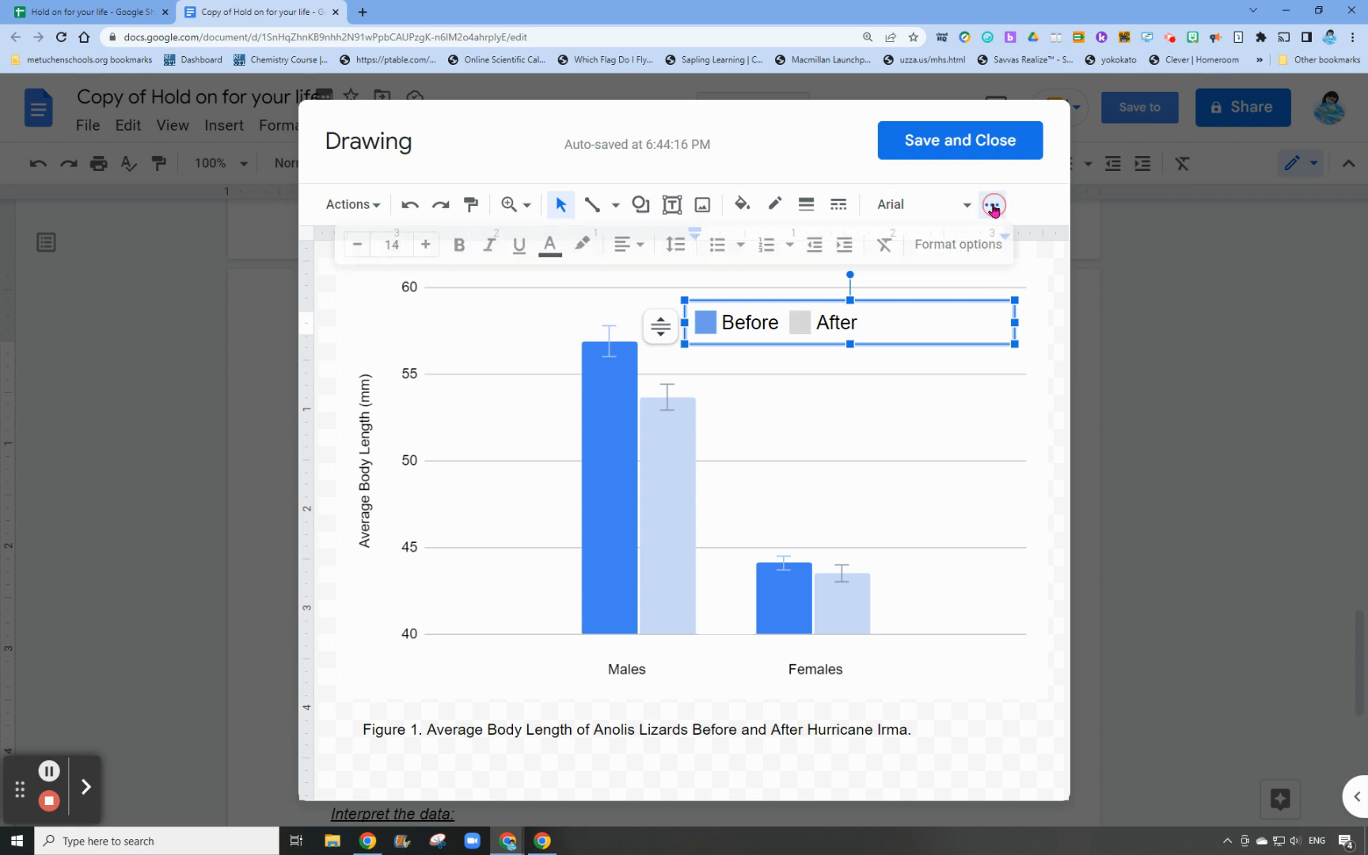
pyautogui.click(582, 246)
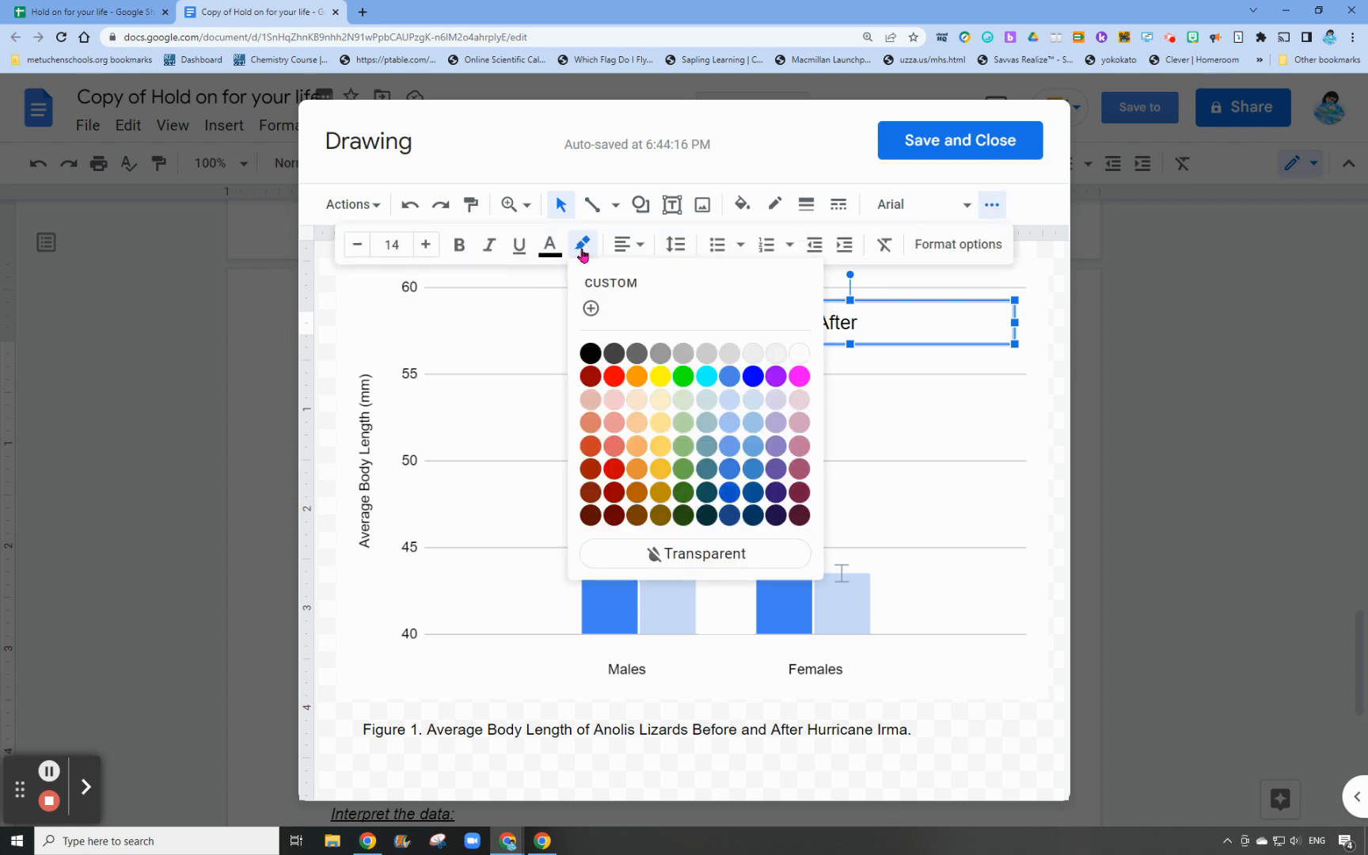
pyautogui.click(729, 398)
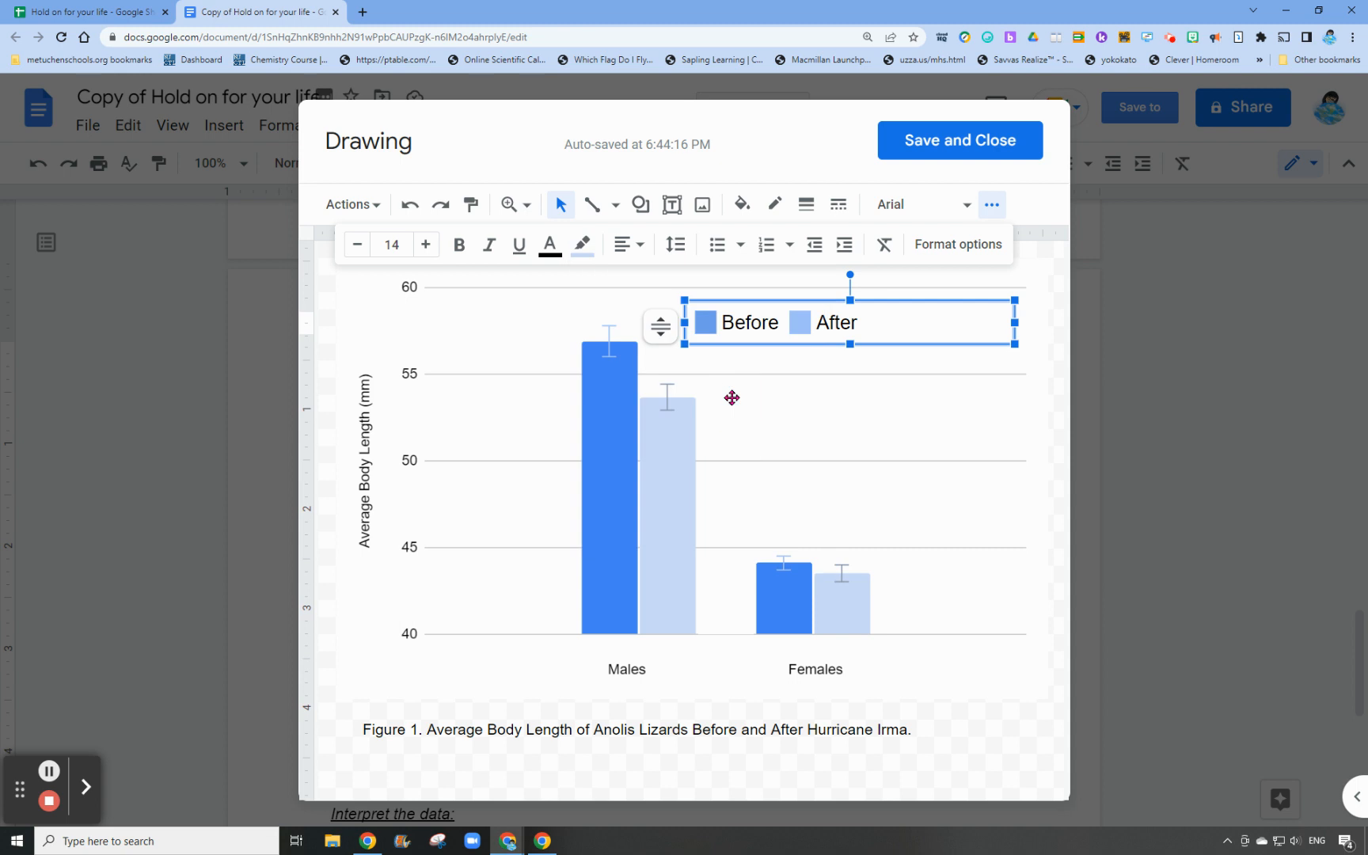
# Reduce the font size of the whole Before/After legend, including its colour swatches
pyautogui.click(900, 411)
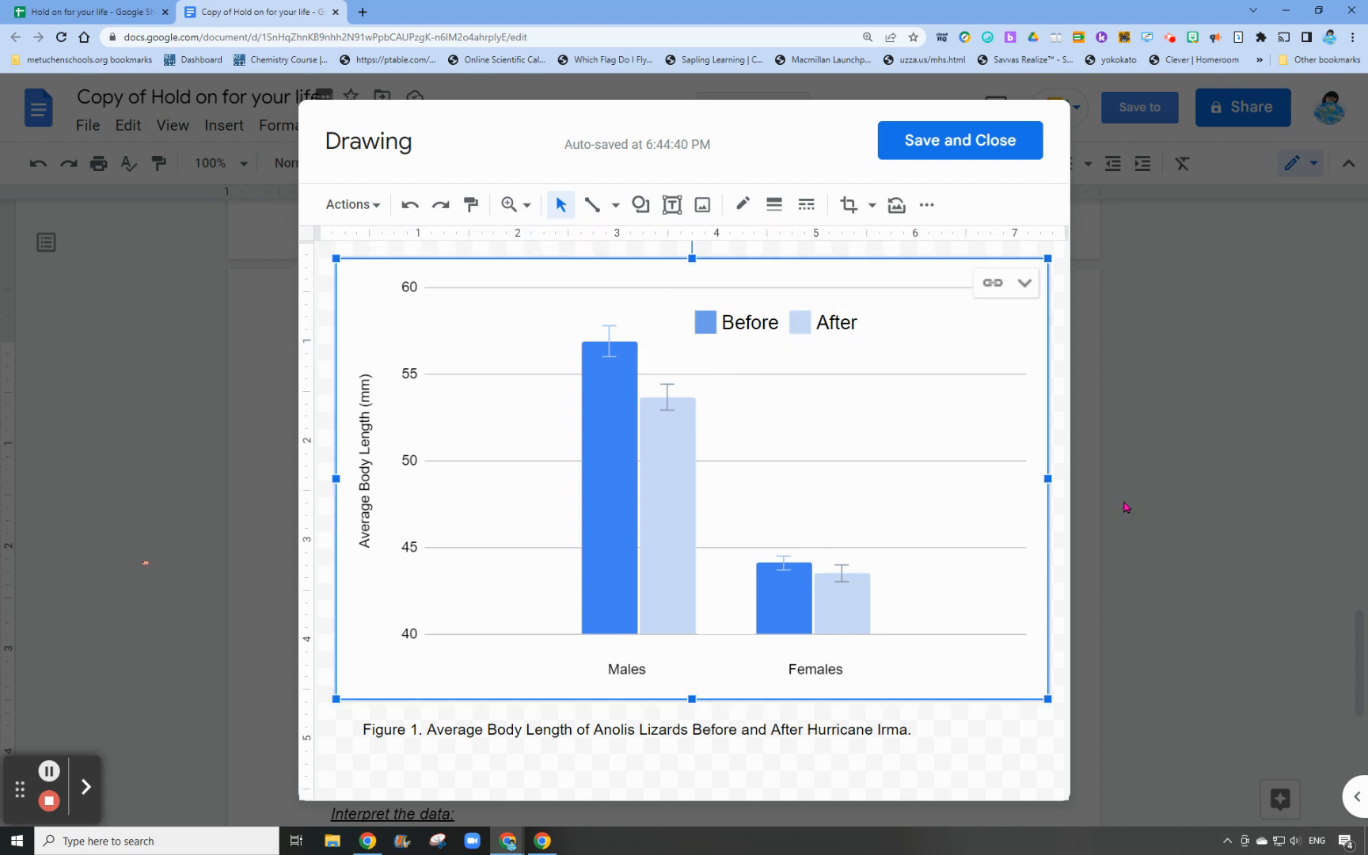
pyautogui.click(884, 327)
pyautogui.moveTo(876, 327); pyautogui.dragTo(654, 317)
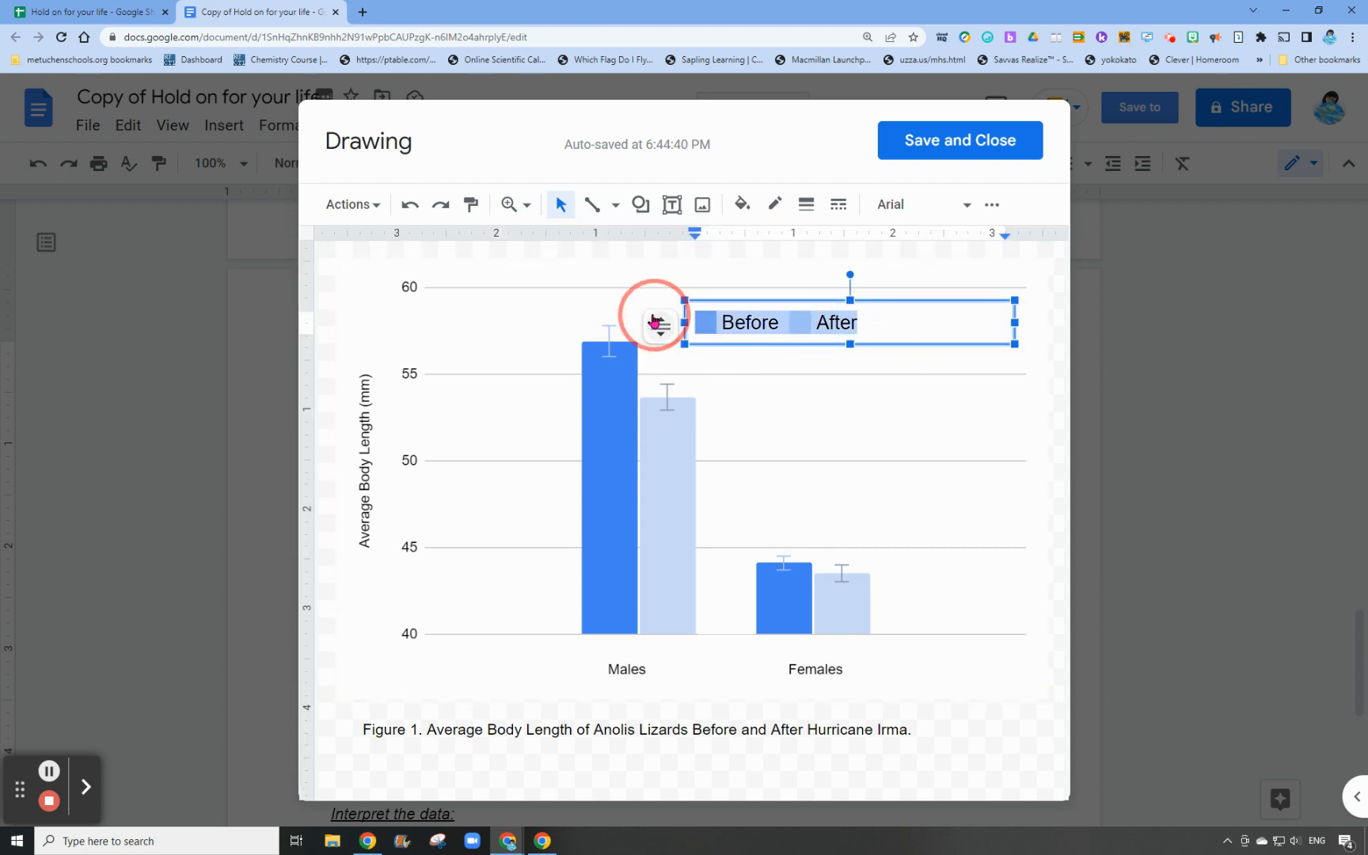
pyautogui.click(992, 204)
pyautogui.click(357, 244)
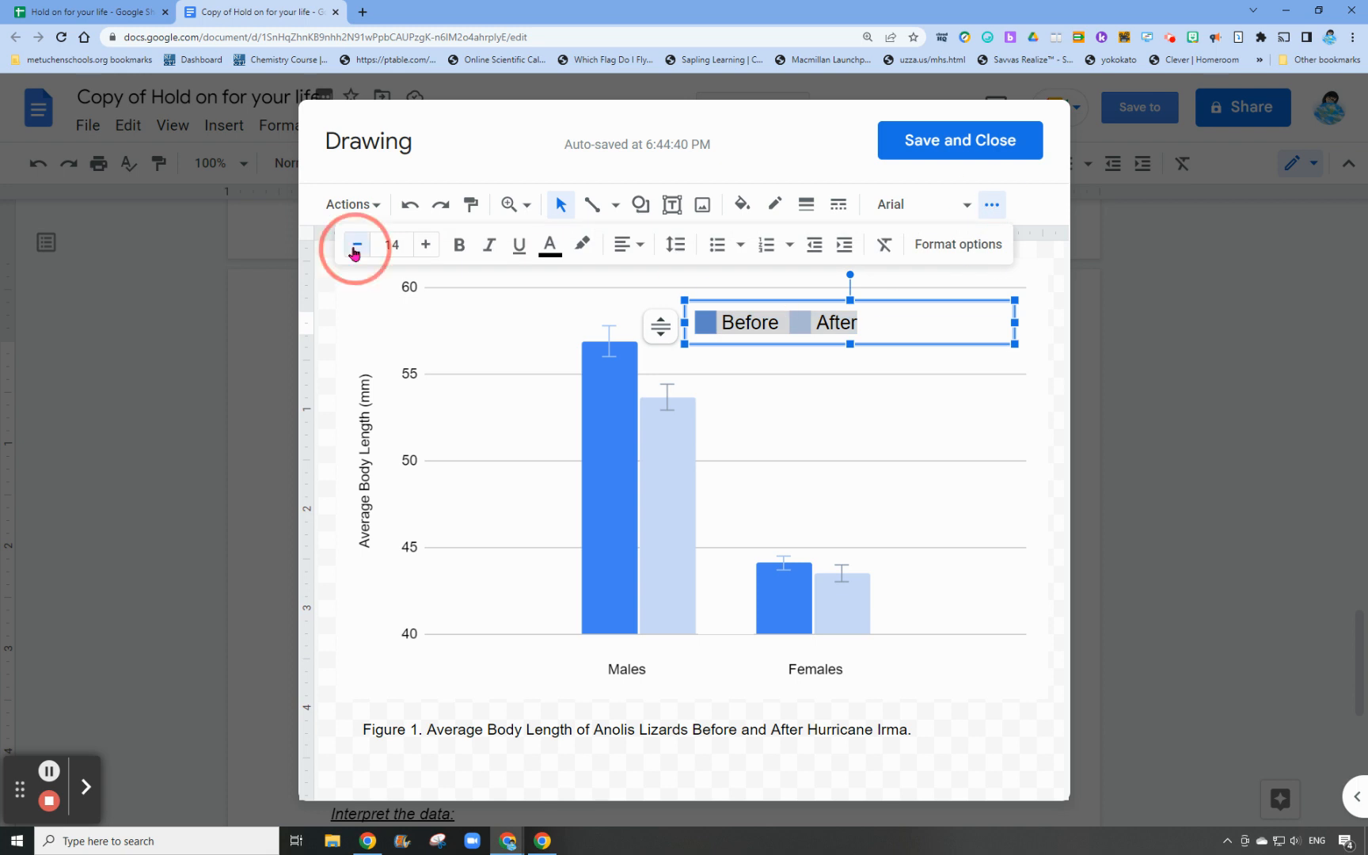
pyautogui.click(356, 244)
pyautogui.click(357, 244)
# Move the legend into the empty area above the Females bars, then save and close the drawing
pyautogui.click(978, 429)
pyautogui.click(1000, 334)
pyautogui.moveTo(1014, 317); pyautogui.dragTo(940, 362)
pyautogui.click(937, 438)
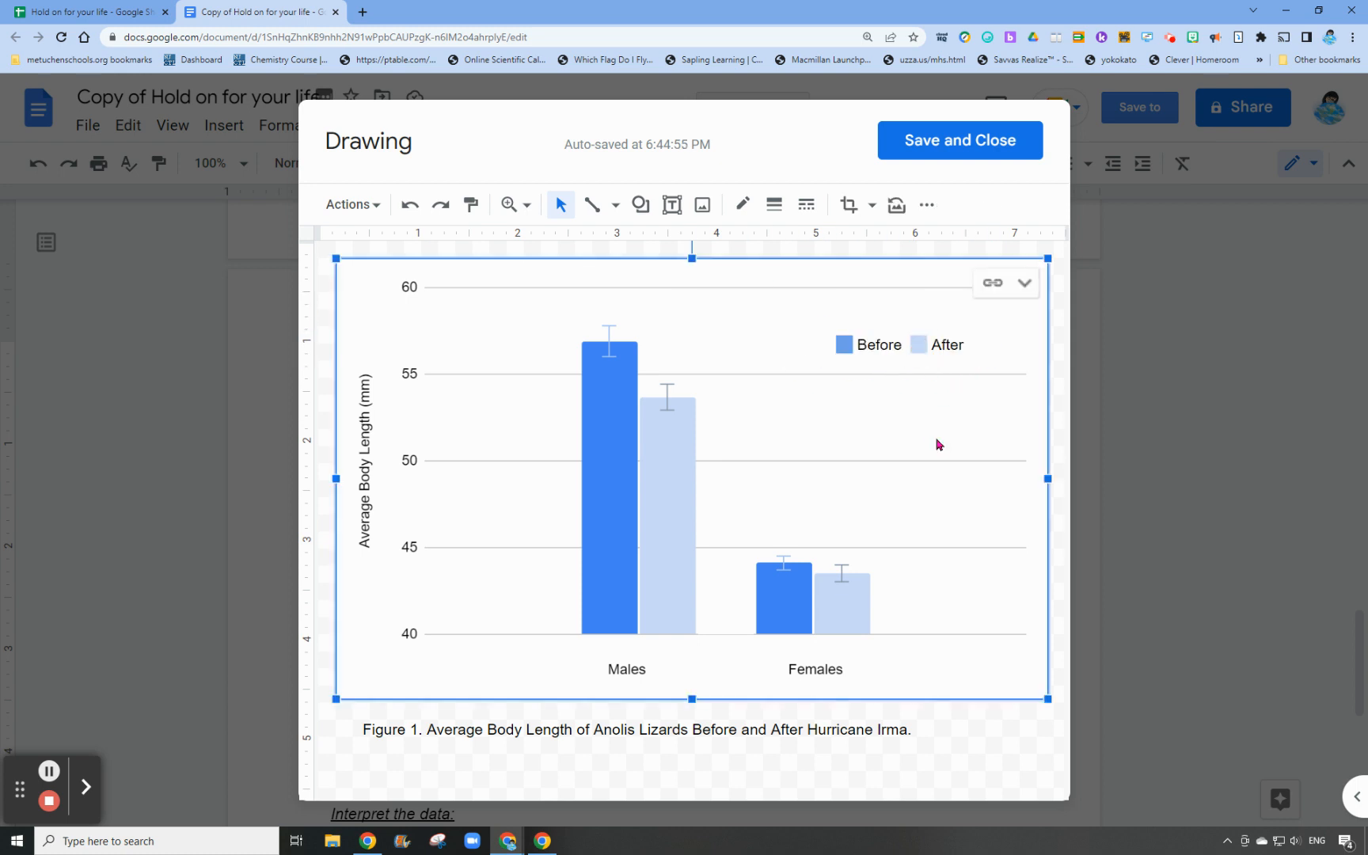
pyautogui.click(935, 140)
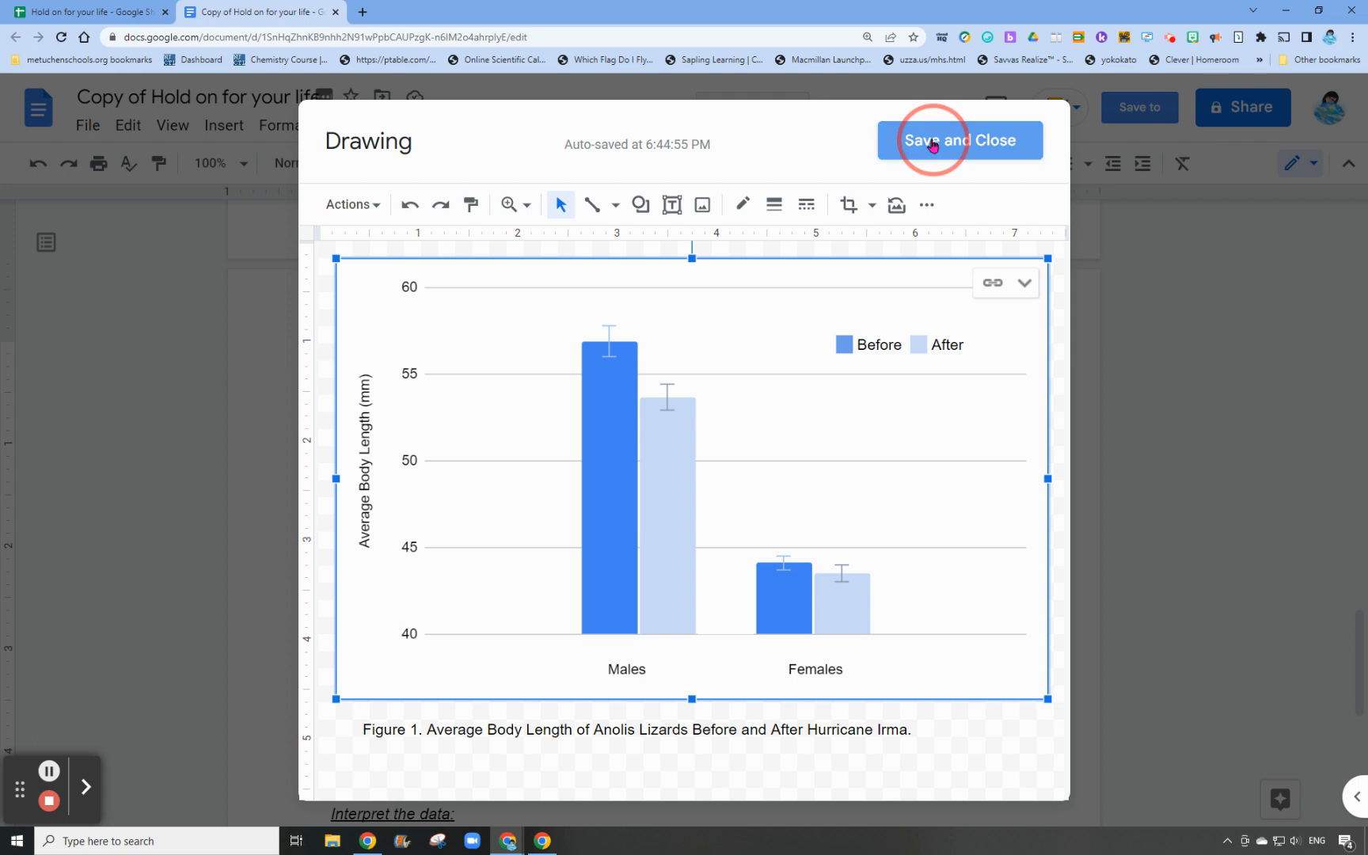
# Shrink the Figure 1 drawing in the document proportionally to about three quarters of its width
pyautogui.click(911, 484)
pyautogui.moveTo(996, 798); pyautogui.dragTo(916, 694)
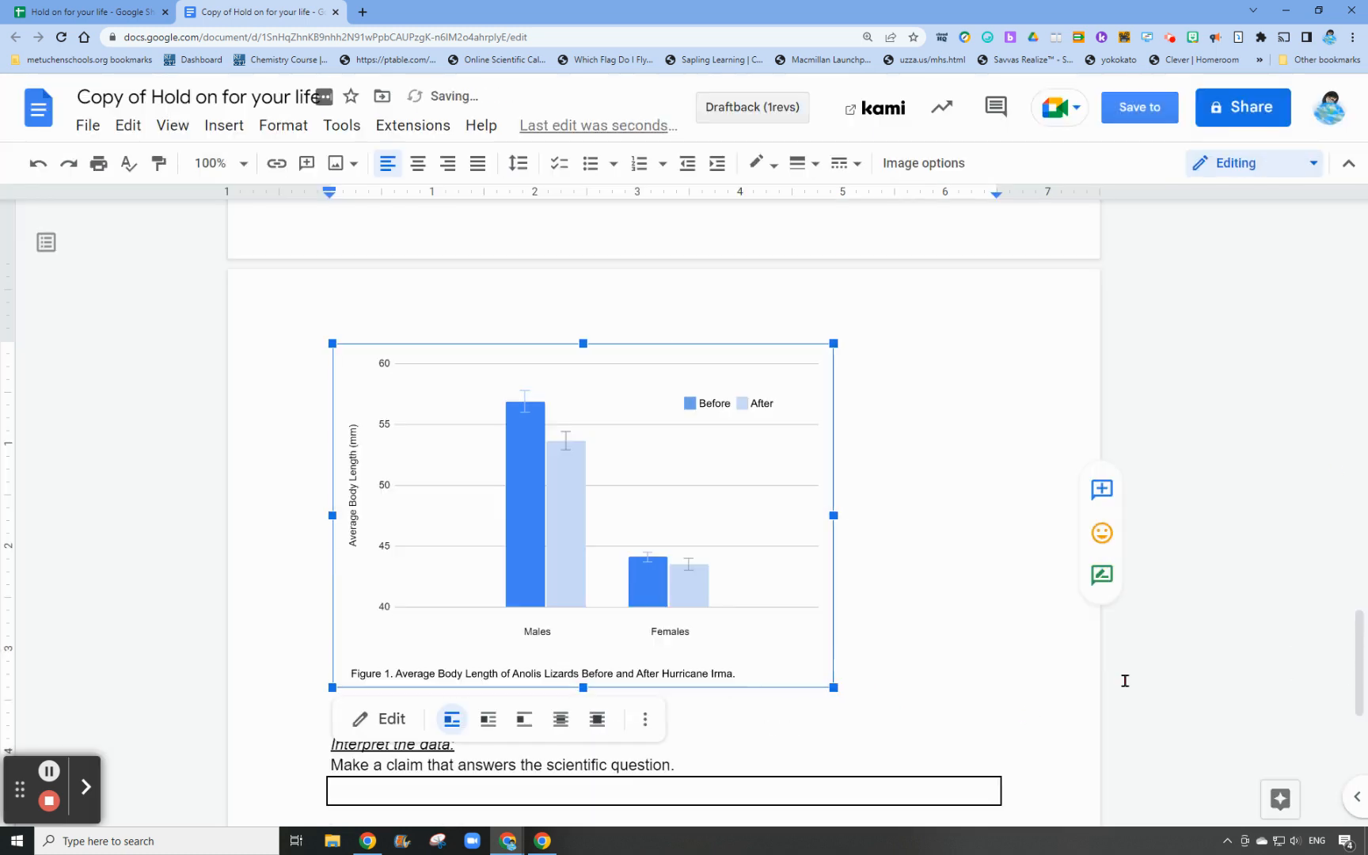
pyautogui.click(1243, 605)
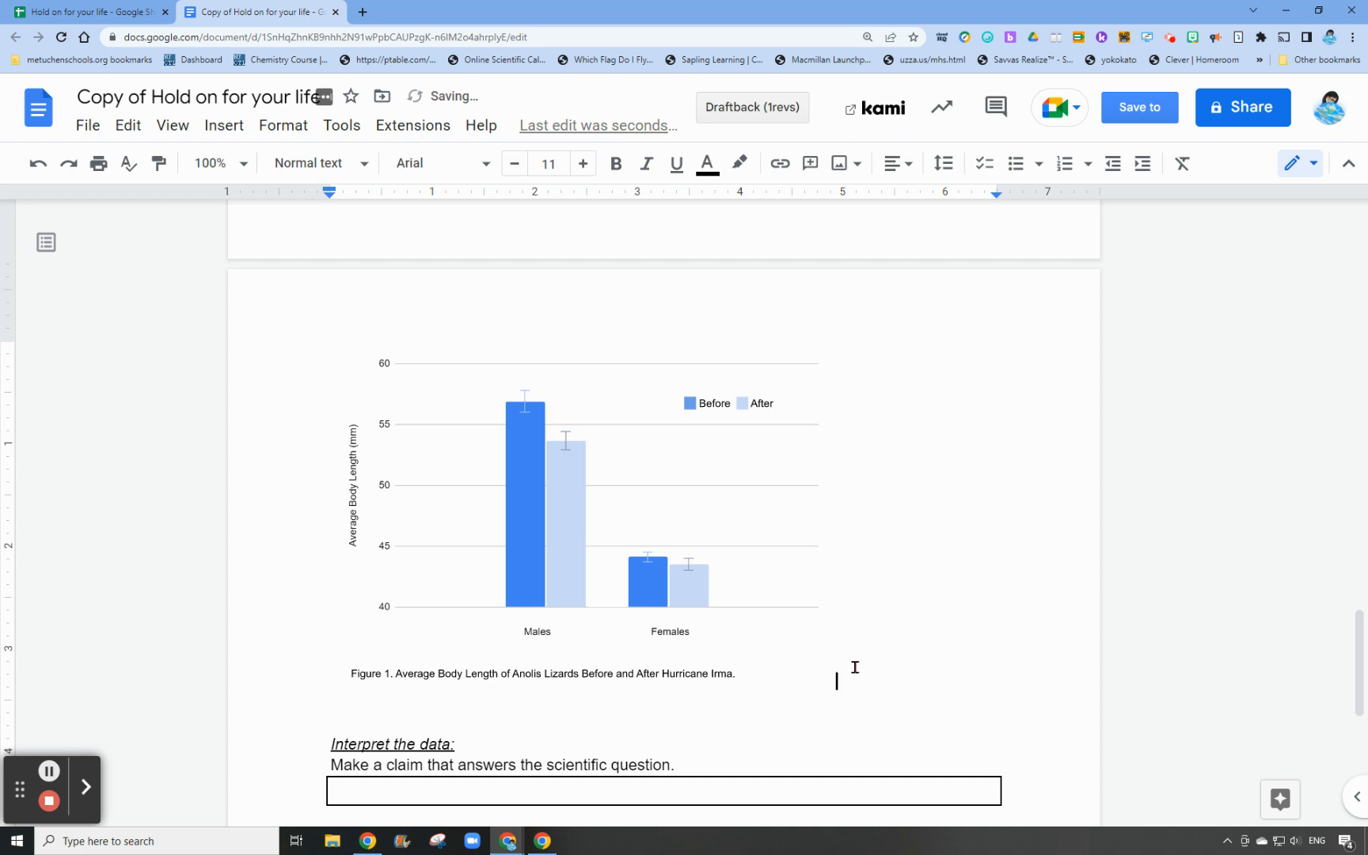
pyautogui.click(430, 713)
# Switch to the spreadsheet and move the body length chart beside the summary table, starting at about column H
pyautogui.click(71, 11)
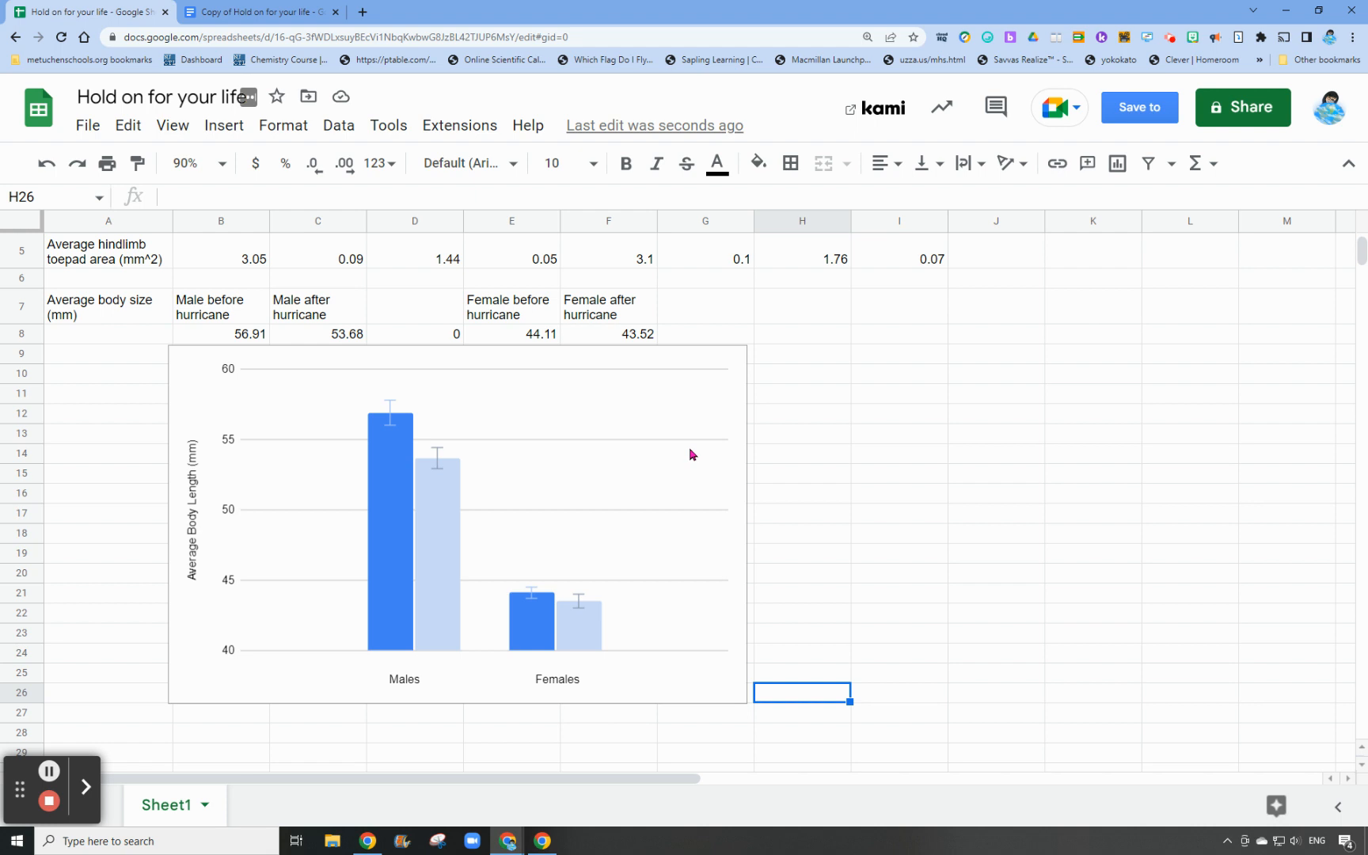
pyautogui.click(647, 405)
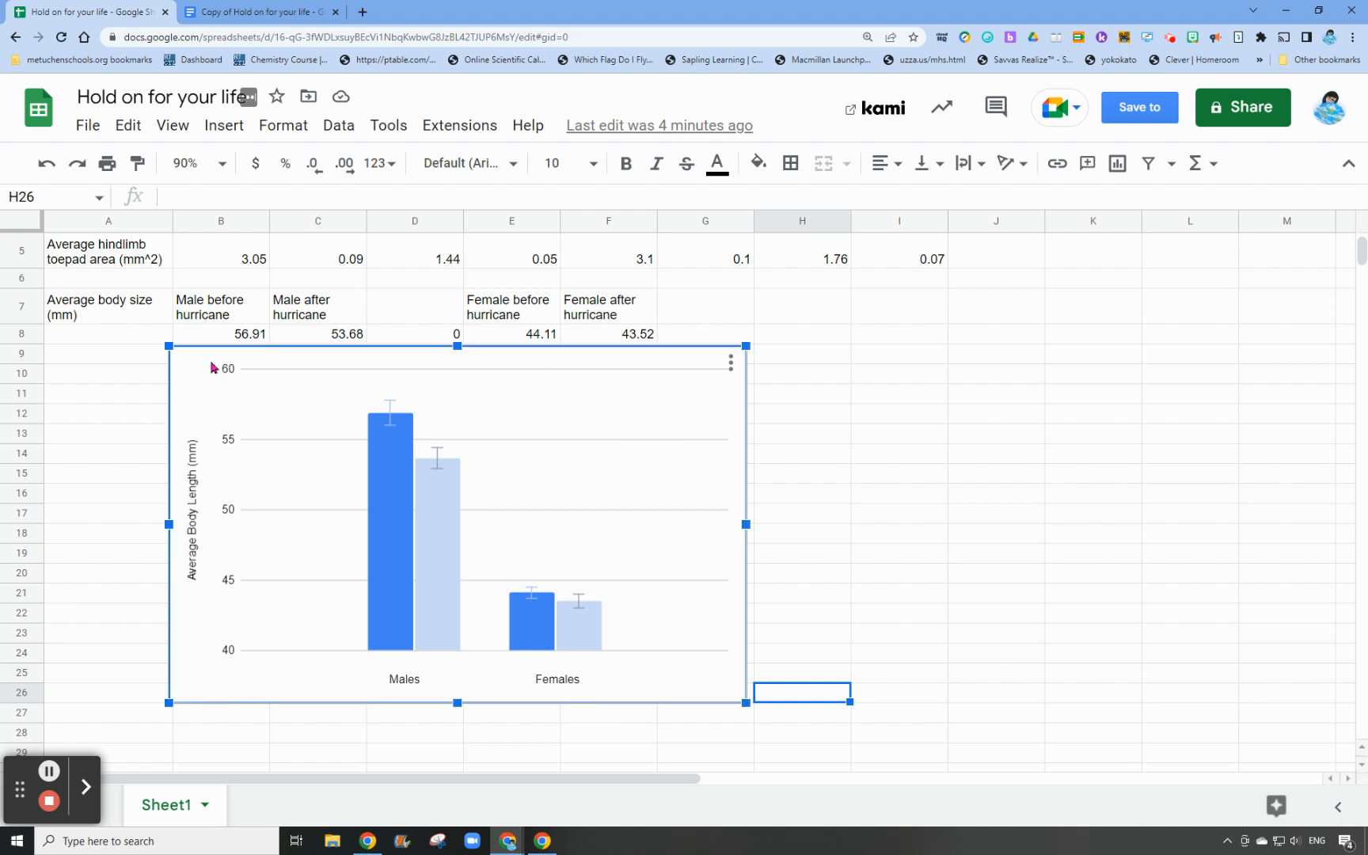
pyautogui.moveTo(500, 373); pyautogui.dragTo(996, 308)
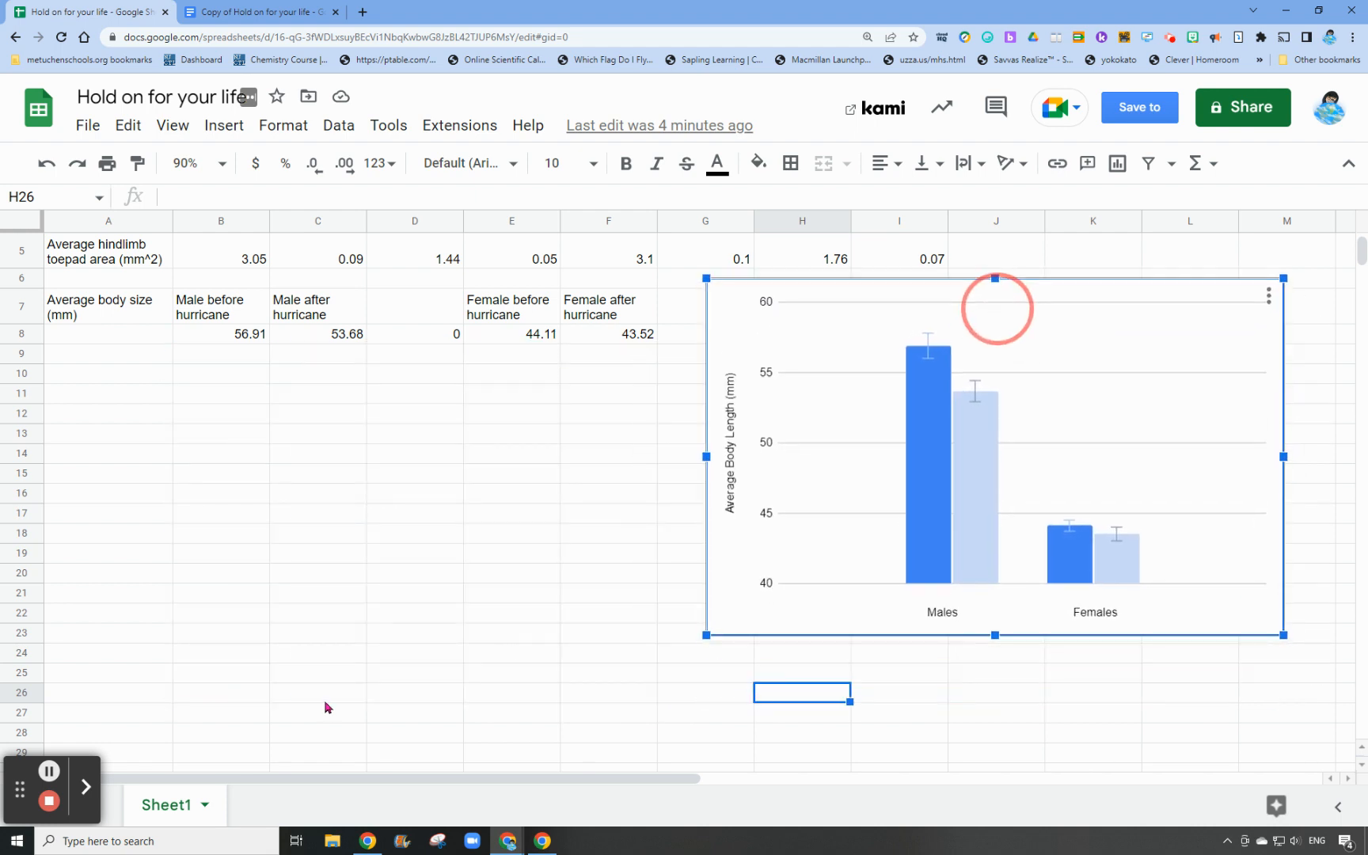
pyautogui.scroll(2, 429, 497)
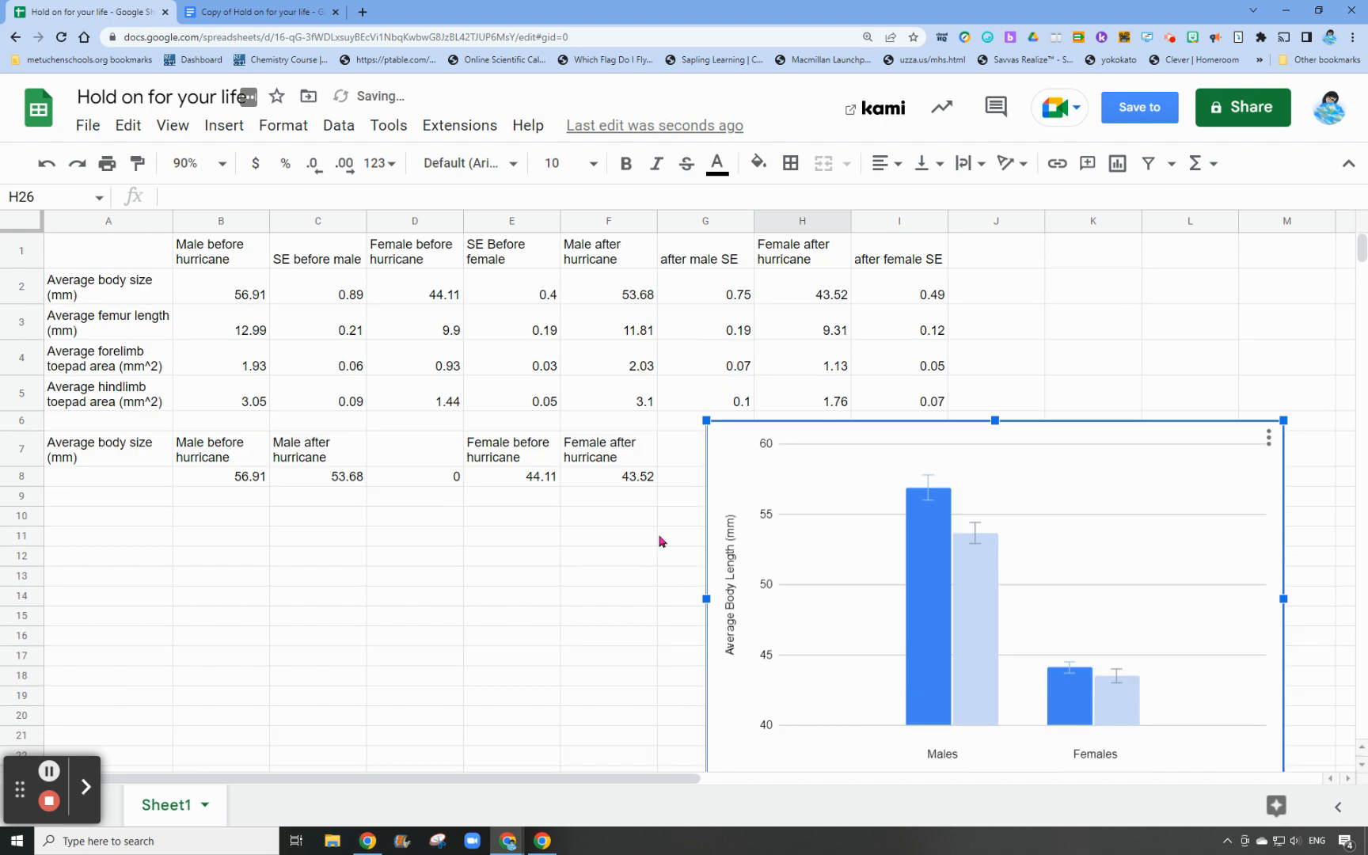
pyautogui.moveTo(863, 436); pyautogui.dragTo(944, 440)
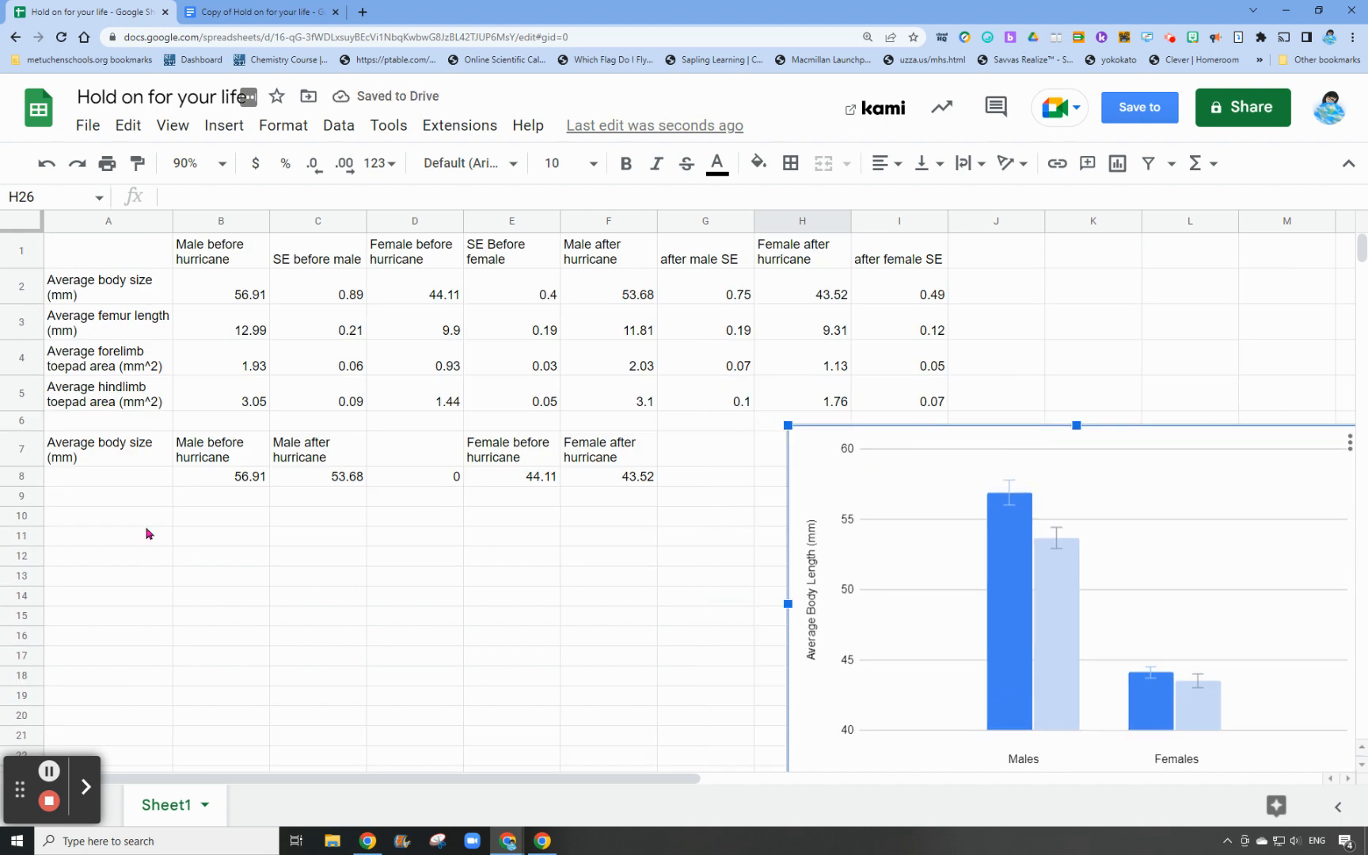
# Copy the "Average femur length (mm)" label from A3 into A10
pyautogui.click(69, 327)
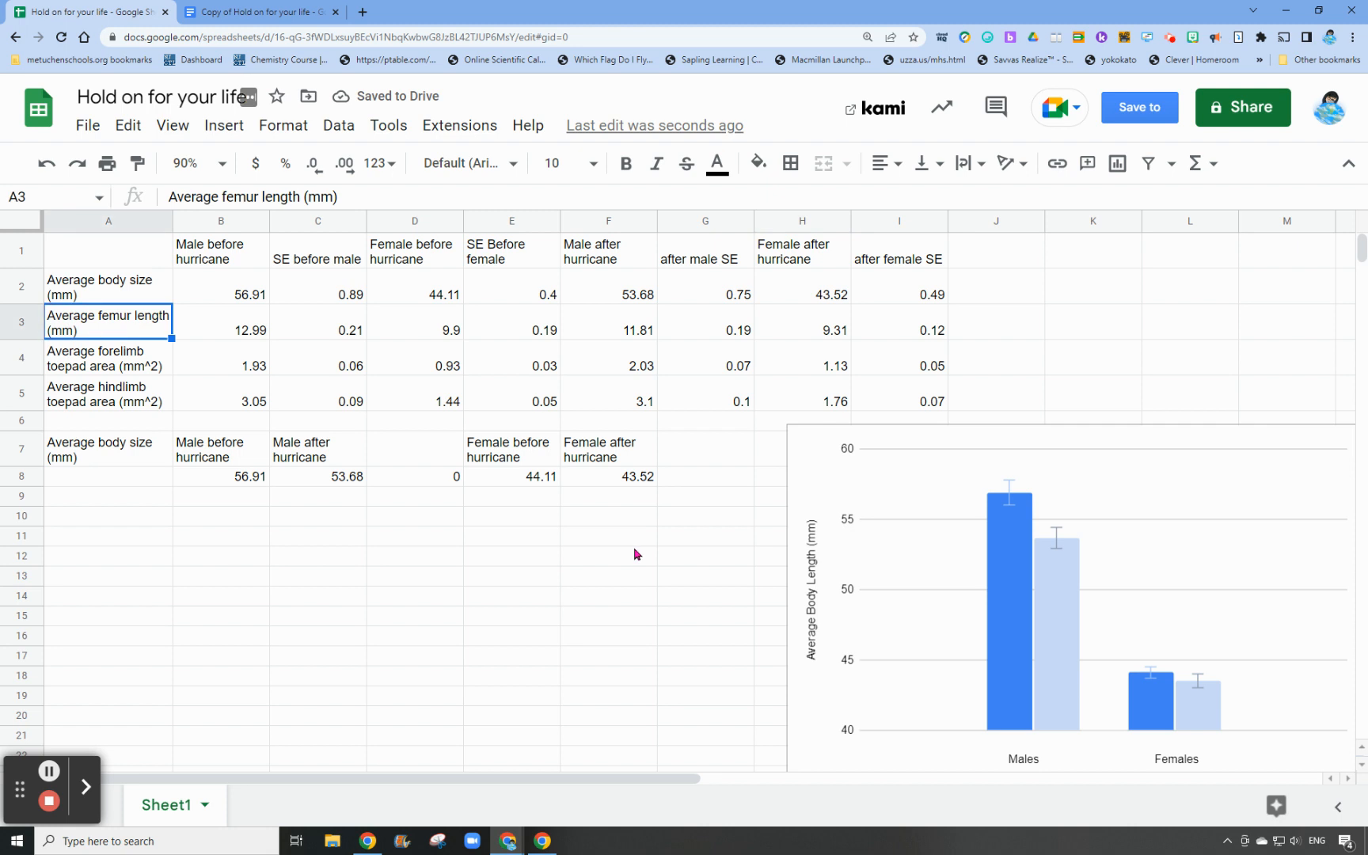
pyautogui.hotkey('ctrl', 'c')
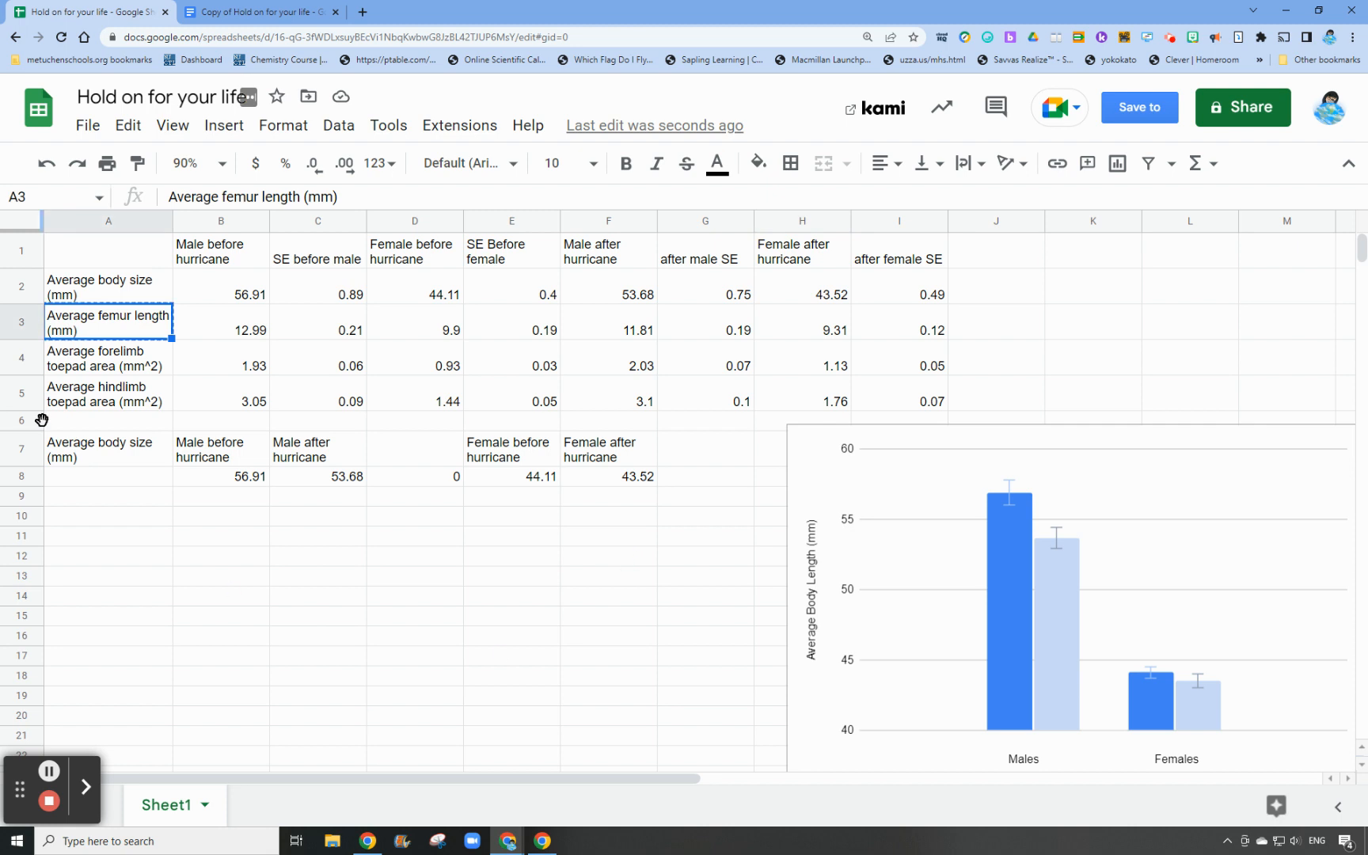
pyautogui.click(95, 524)
pyautogui.hotkey('ctrl', 'v')
# Copy the male and female before/after hurricane headings from B7:F7 into B10:F10, keeping the blank column
pyautogui.moveTo(212, 455); pyautogui.dragTo(620, 457)
pyautogui.hotkey('ctrl', 'c')
pyautogui.click(252, 544)
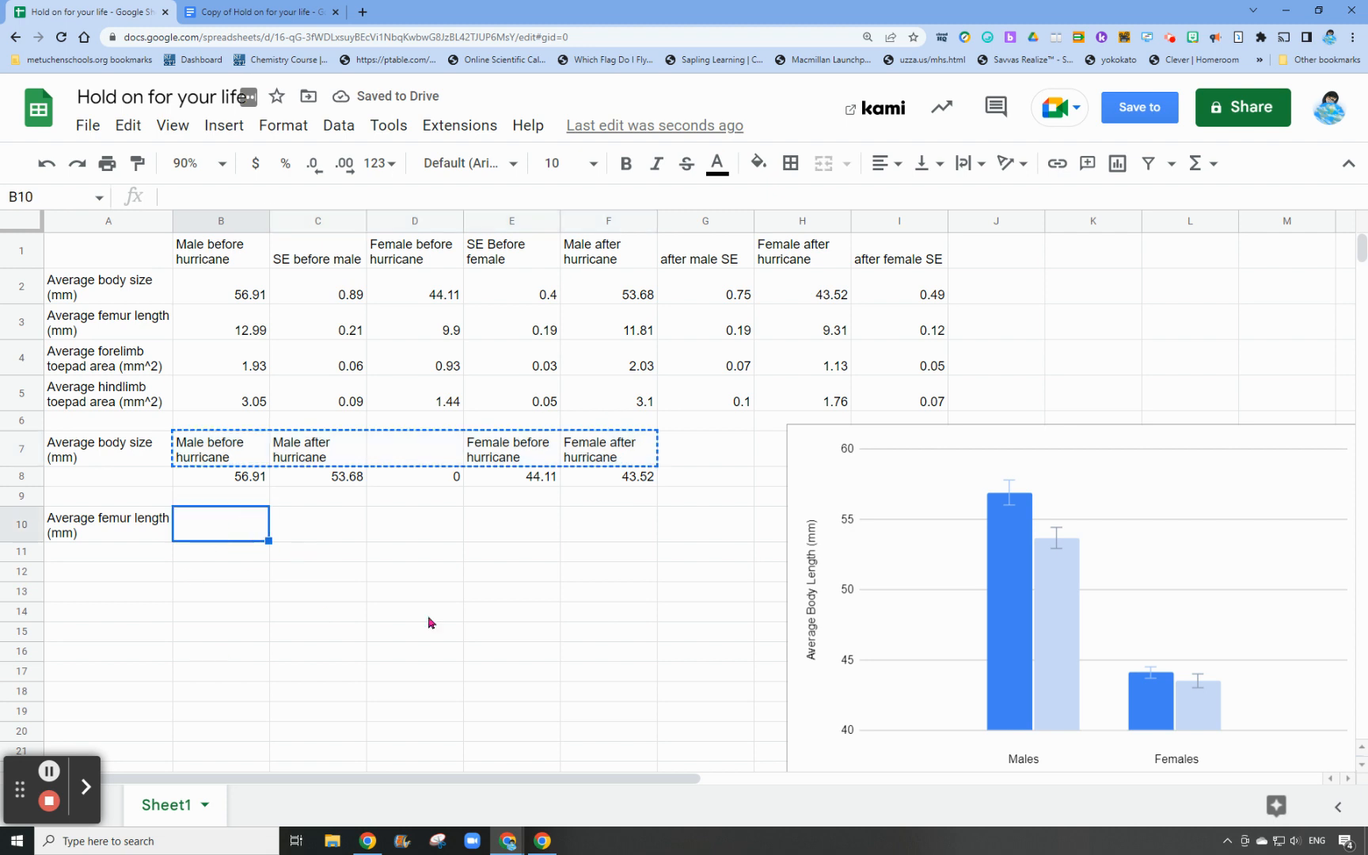
pyautogui.hotkey('ctrl', 'v')
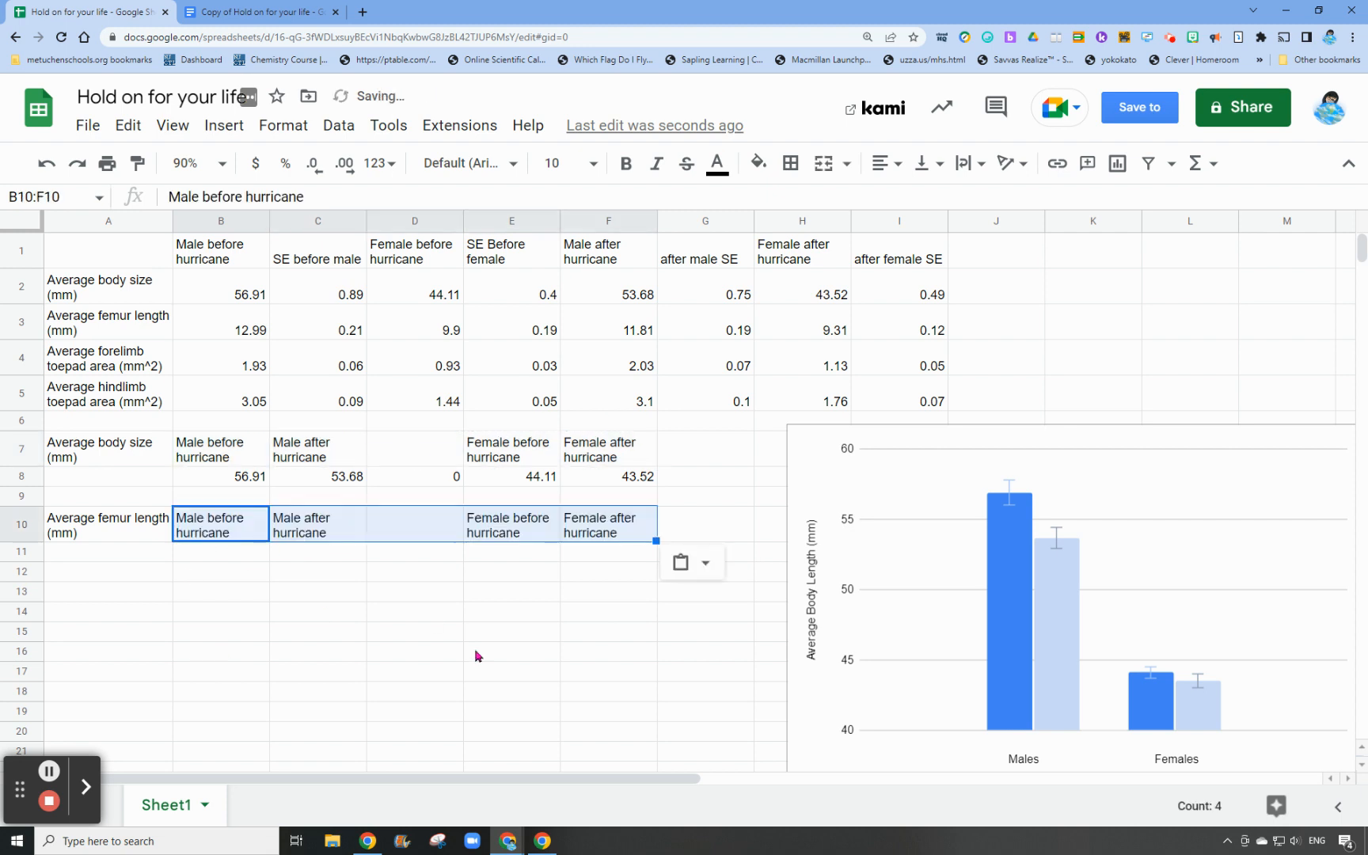
# Copy the male femur lengths into row 11: the before value from B3 into B11 and the after value from F3 into C11
pyautogui.click(75, 536)
pyautogui.click(131, 329)
pyautogui.click(258, 332)
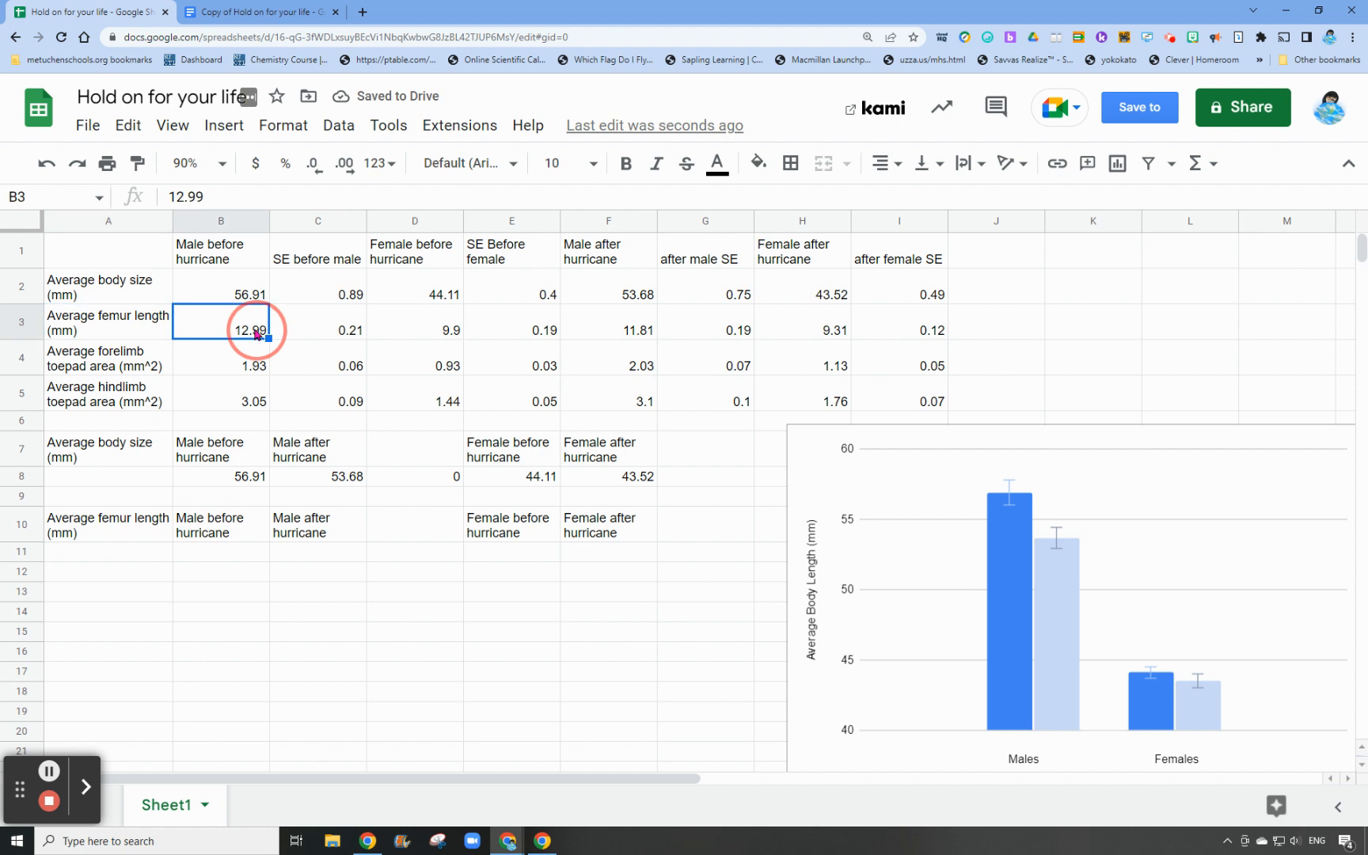
pyautogui.hotkey('ctrl', 'c')
pyautogui.click(220, 552)
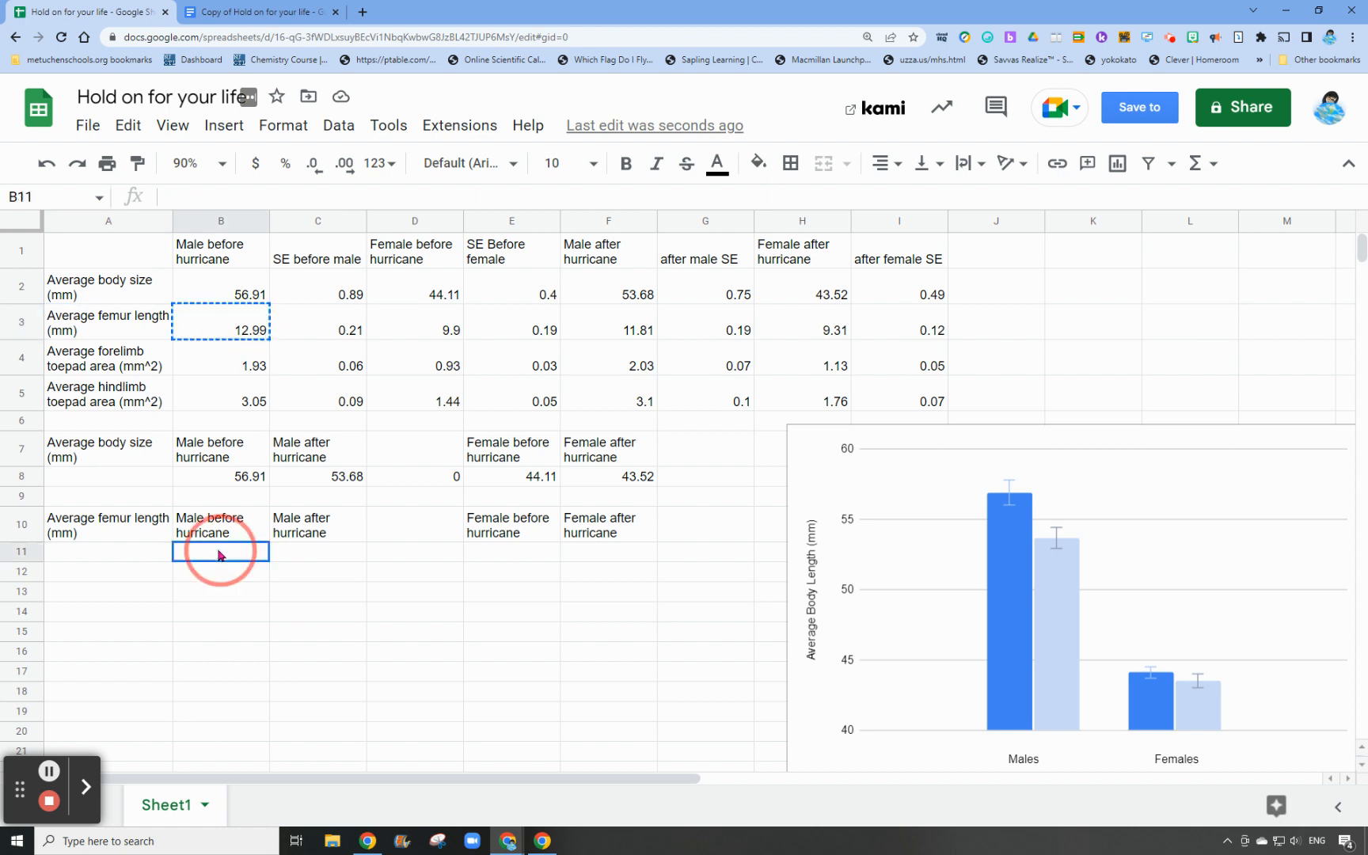
pyautogui.hotkey('ctrl', 'v')
pyautogui.click(622, 327)
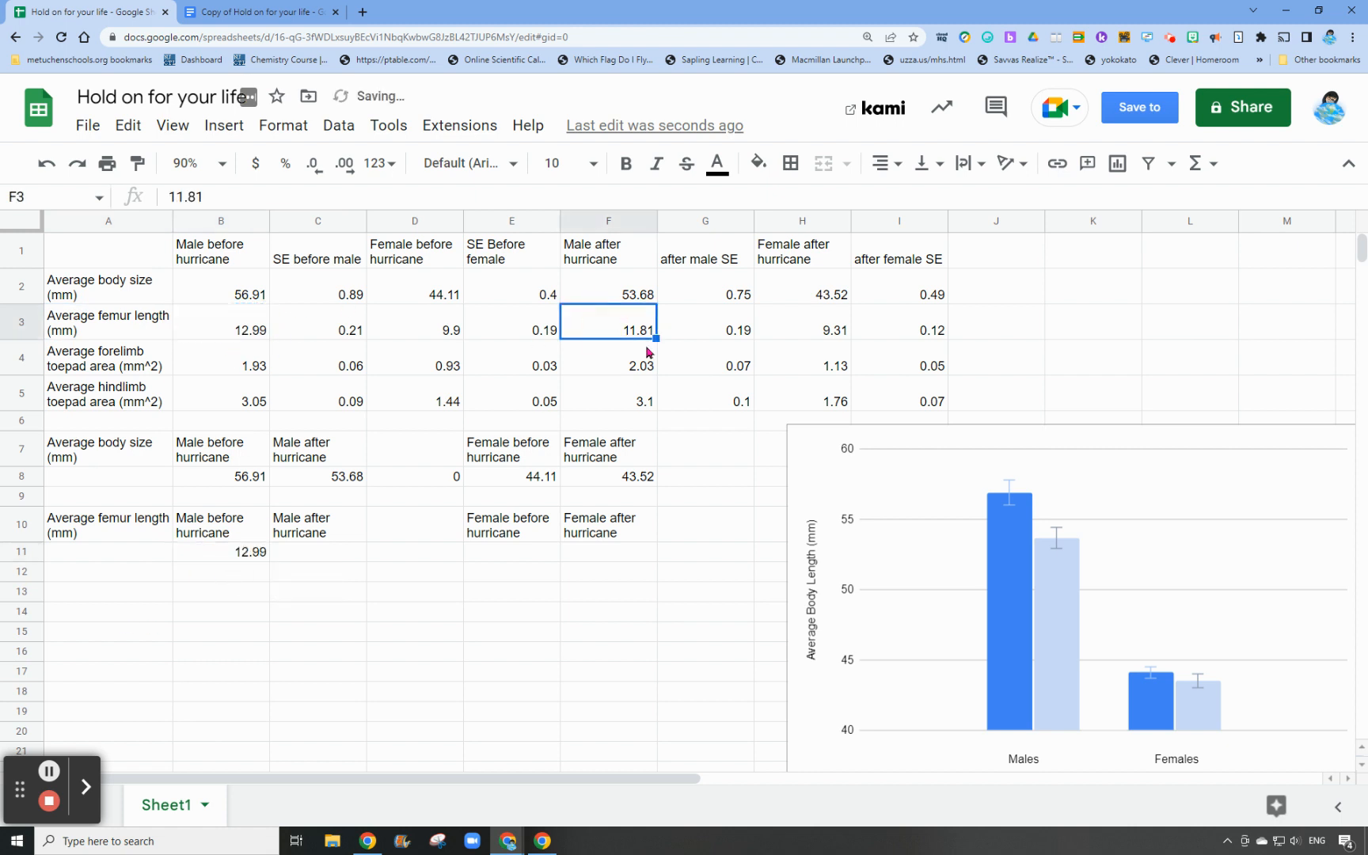
pyautogui.hotkey('ctrl', 'c')
pyautogui.click(316, 551)
pyautogui.hotkey('ctrl', 'v')
# Copy the female femur lengths into row 11: the before value from D3 into E11 and the after value from H3 into F11
pyautogui.click(434, 331)
pyautogui.hotkey('ctrl', 'c')
pyautogui.click(529, 561)
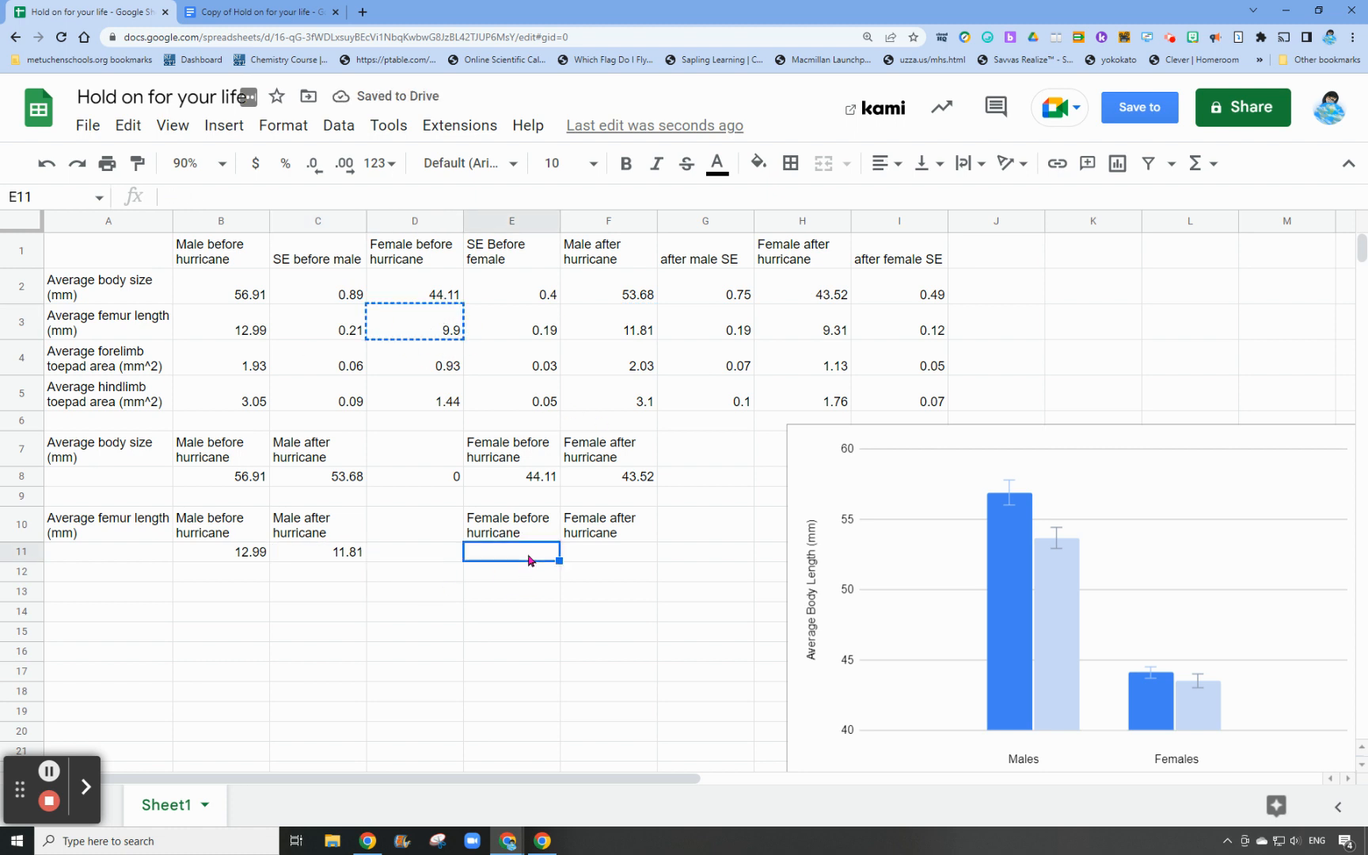
pyautogui.hotkey('ctrl', 'v')
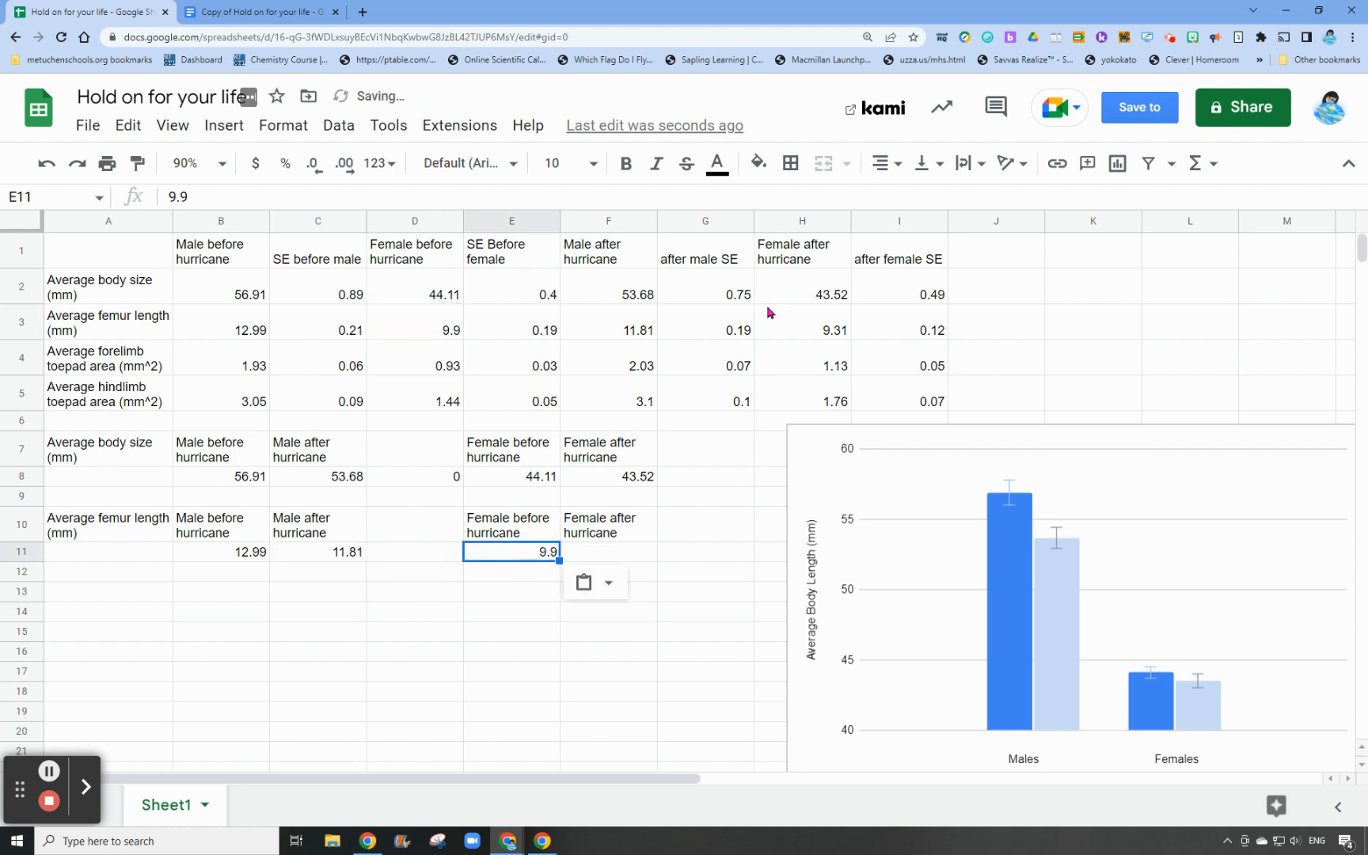
pyautogui.click(790, 321)
pyautogui.hotkey('ctrl', 'c')
pyautogui.click(623, 557)
pyautogui.hotkey('ctrl', 'v')
# Enter 0 in D11 as the spacer between the male and female femur lengths
pyautogui.click(423, 554)
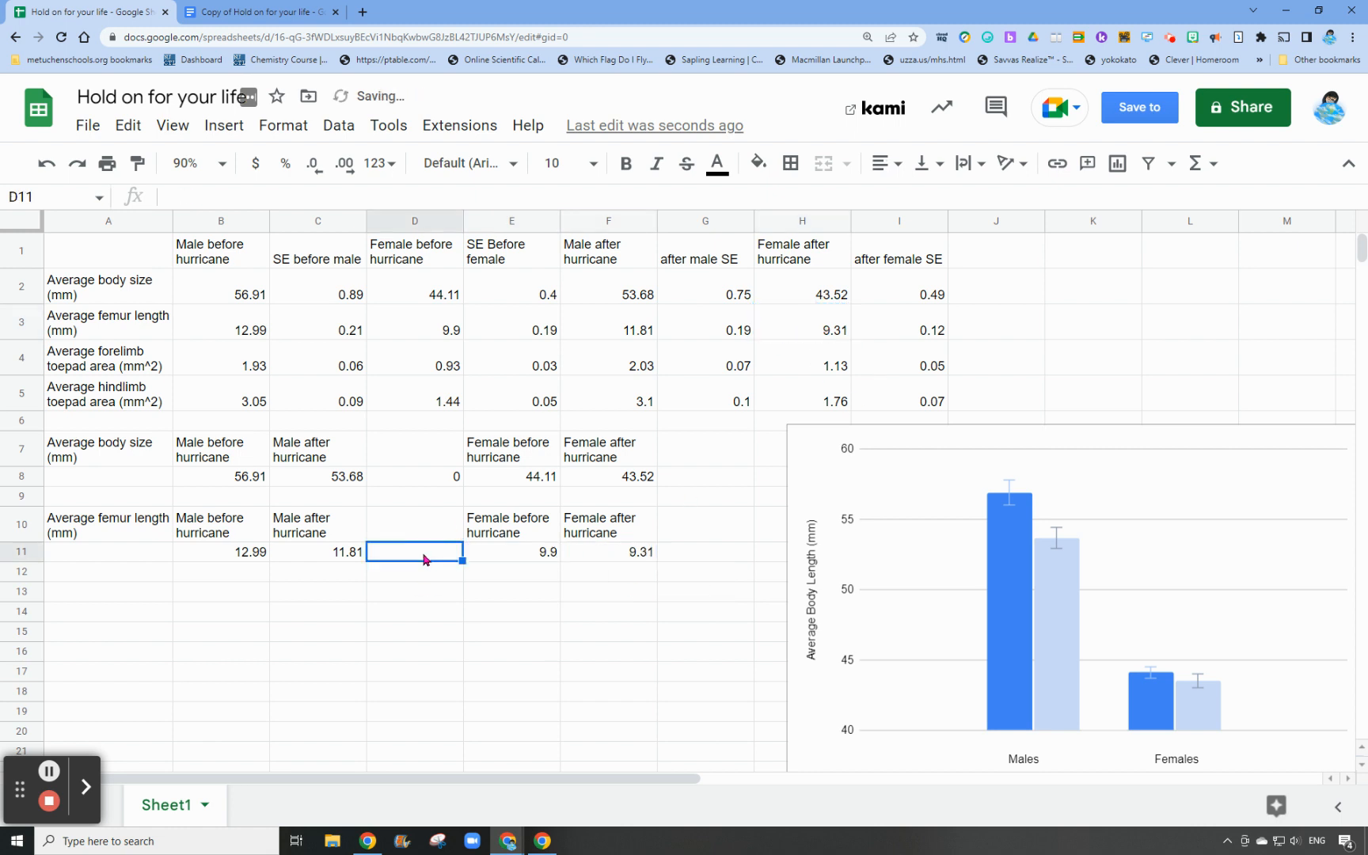
pyautogui.write('0')
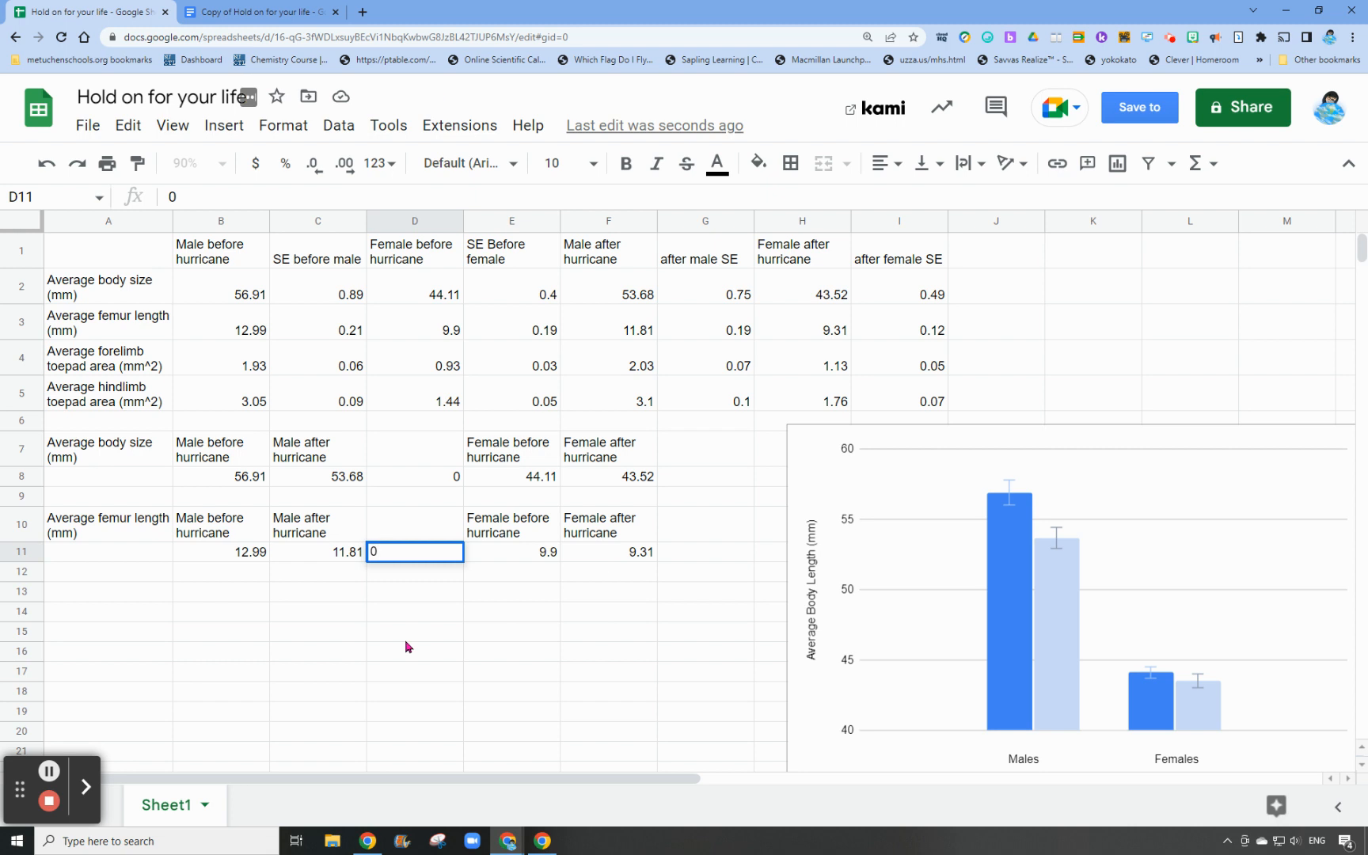
pyautogui.scroll(-2, 981, 660)
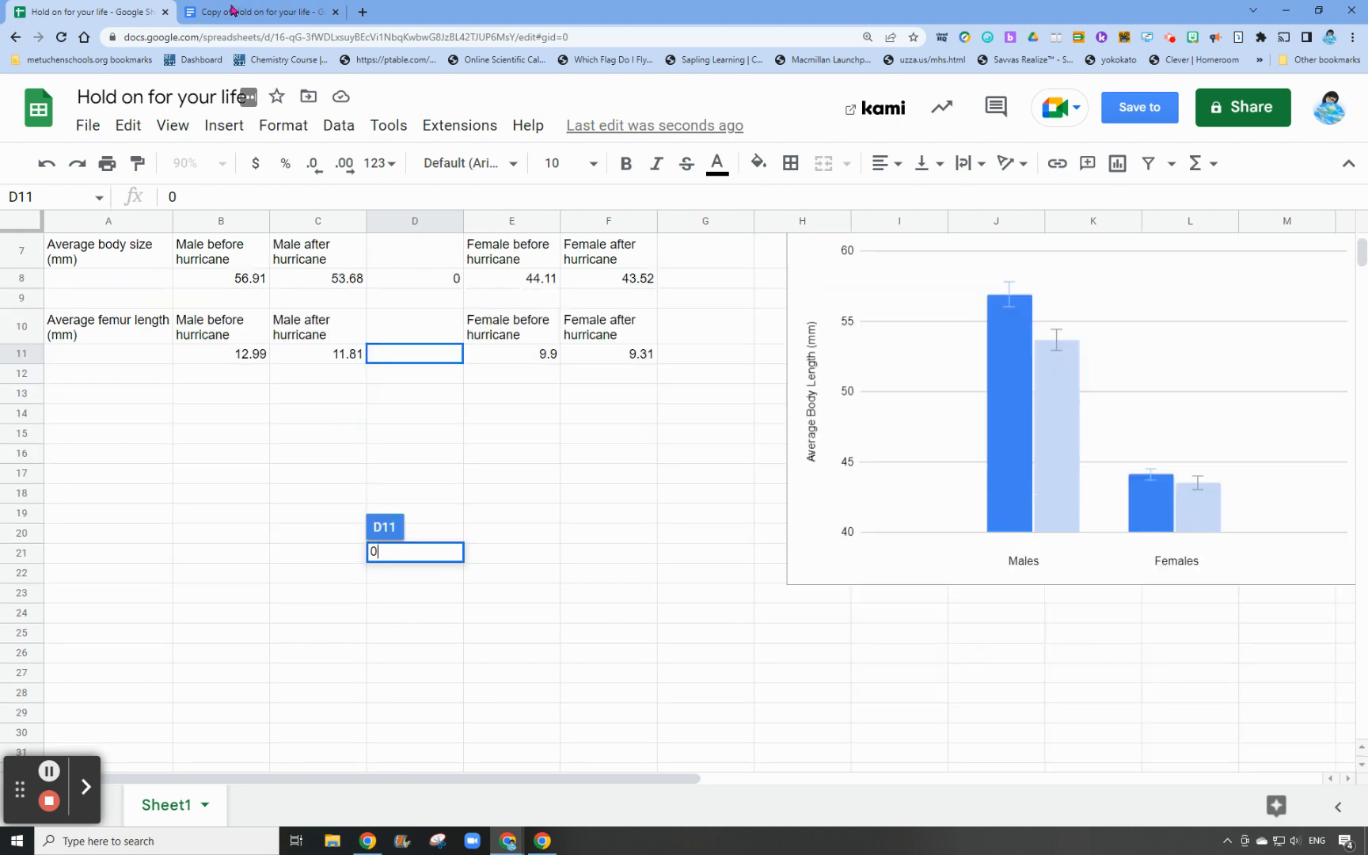
pyautogui.click(305, 12)
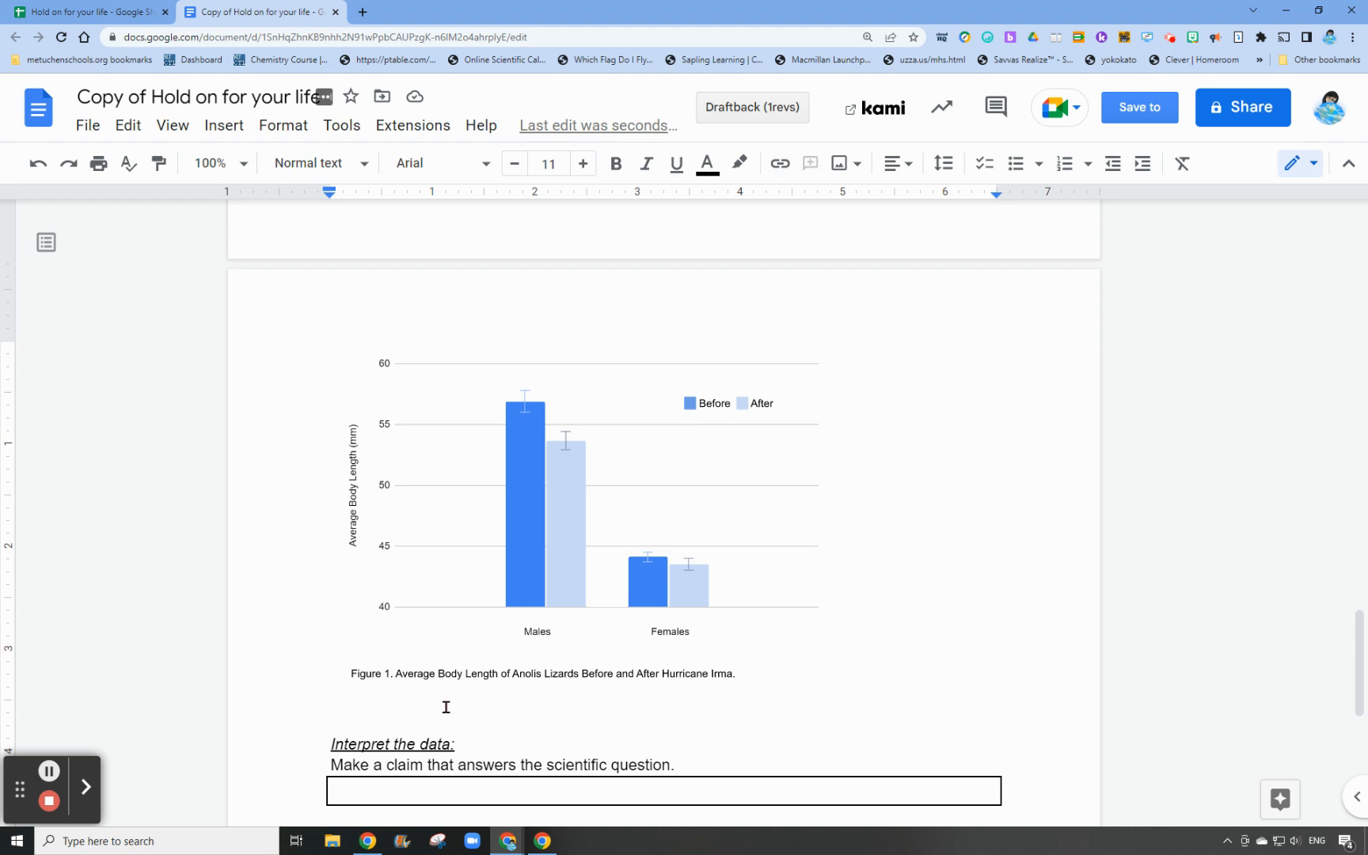
pyautogui.click(224, 125)
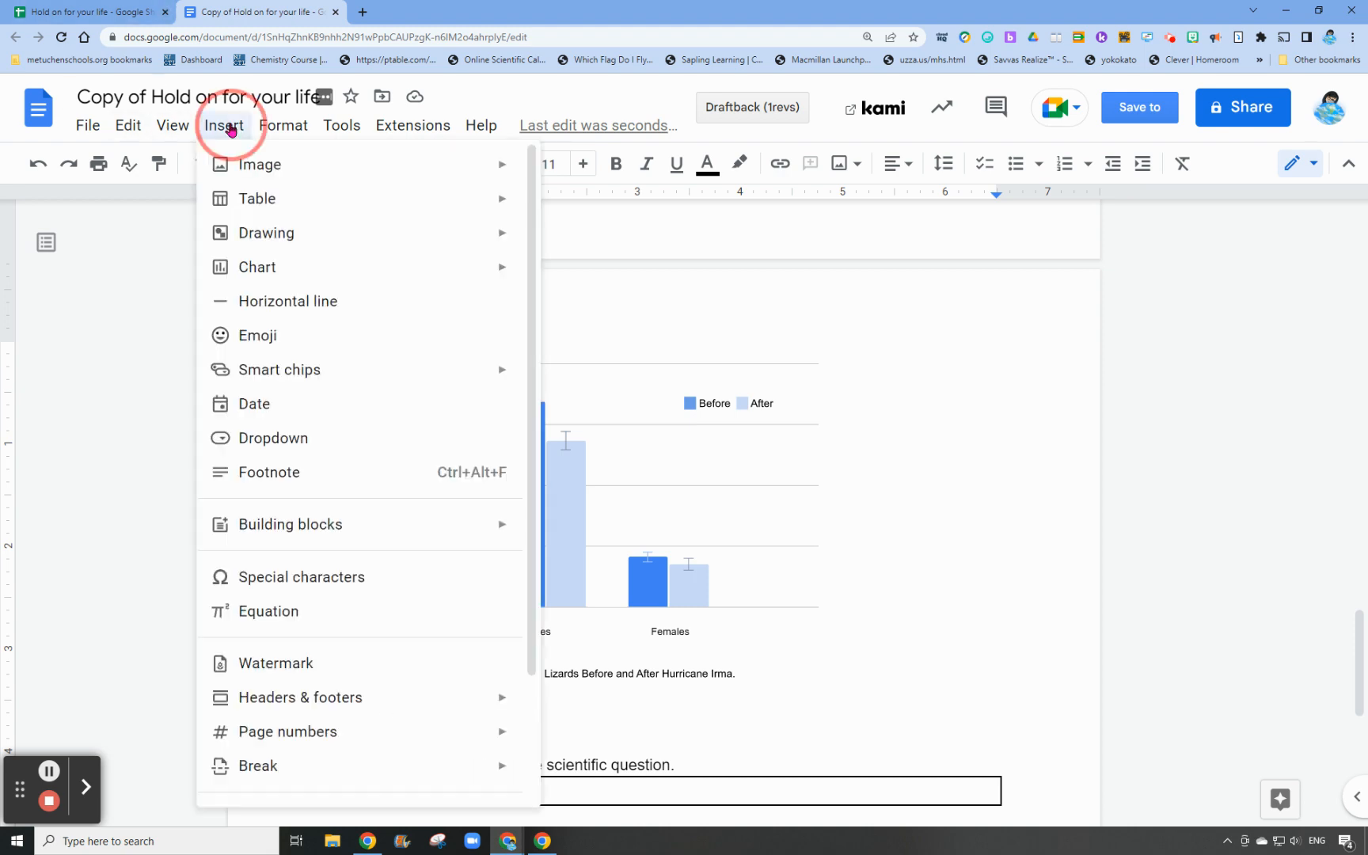
pyautogui.moveTo(258, 210)
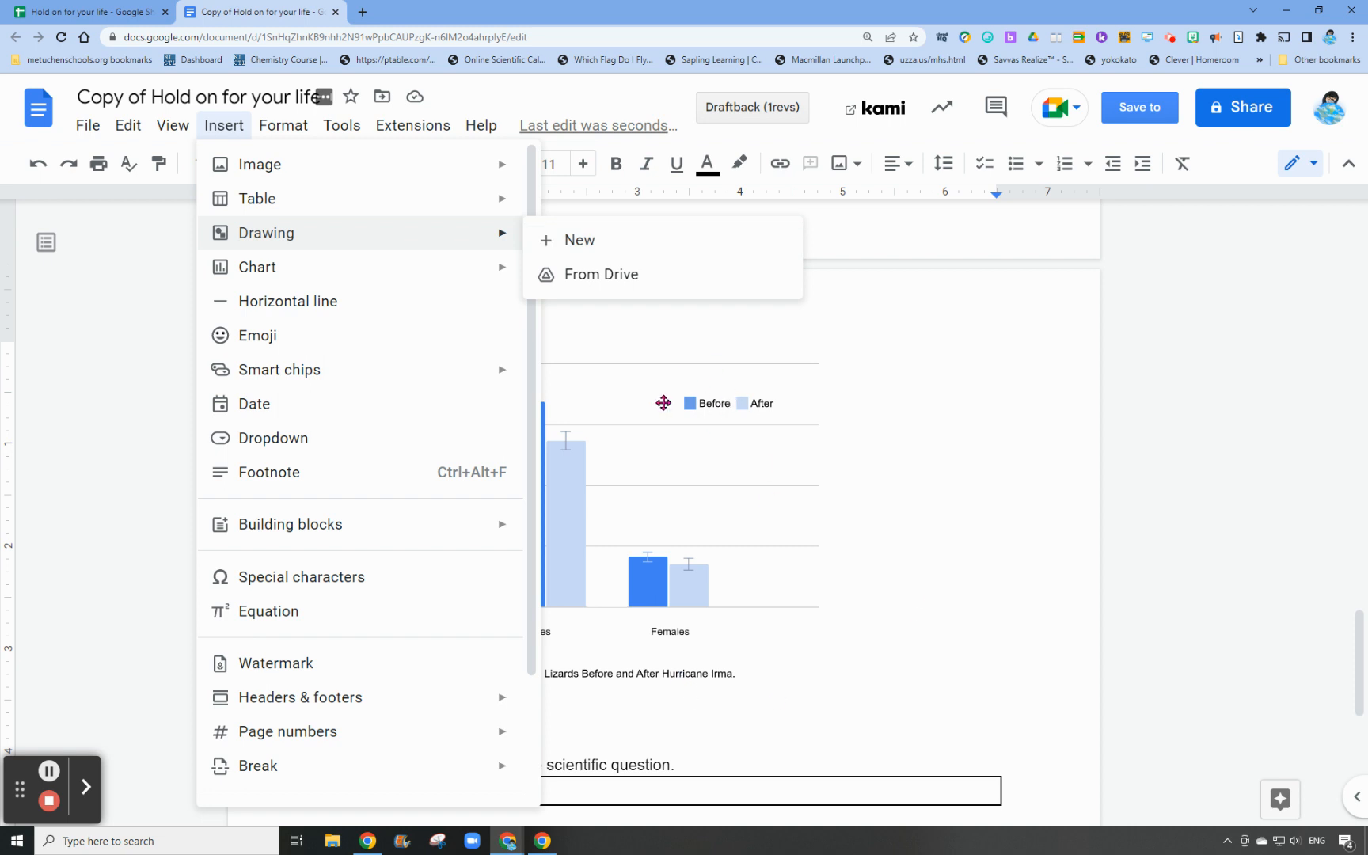
pyautogui.click(1256, 594)
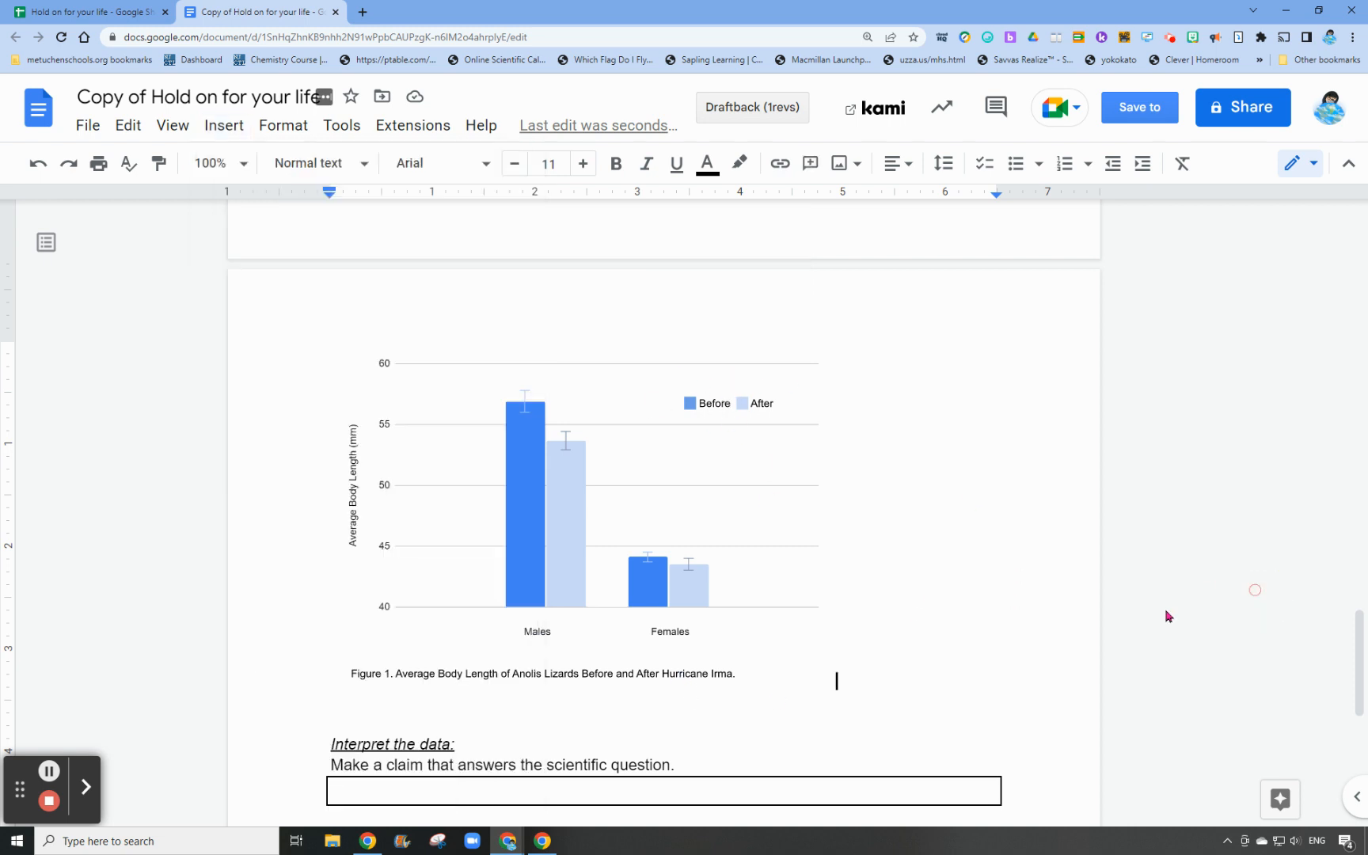